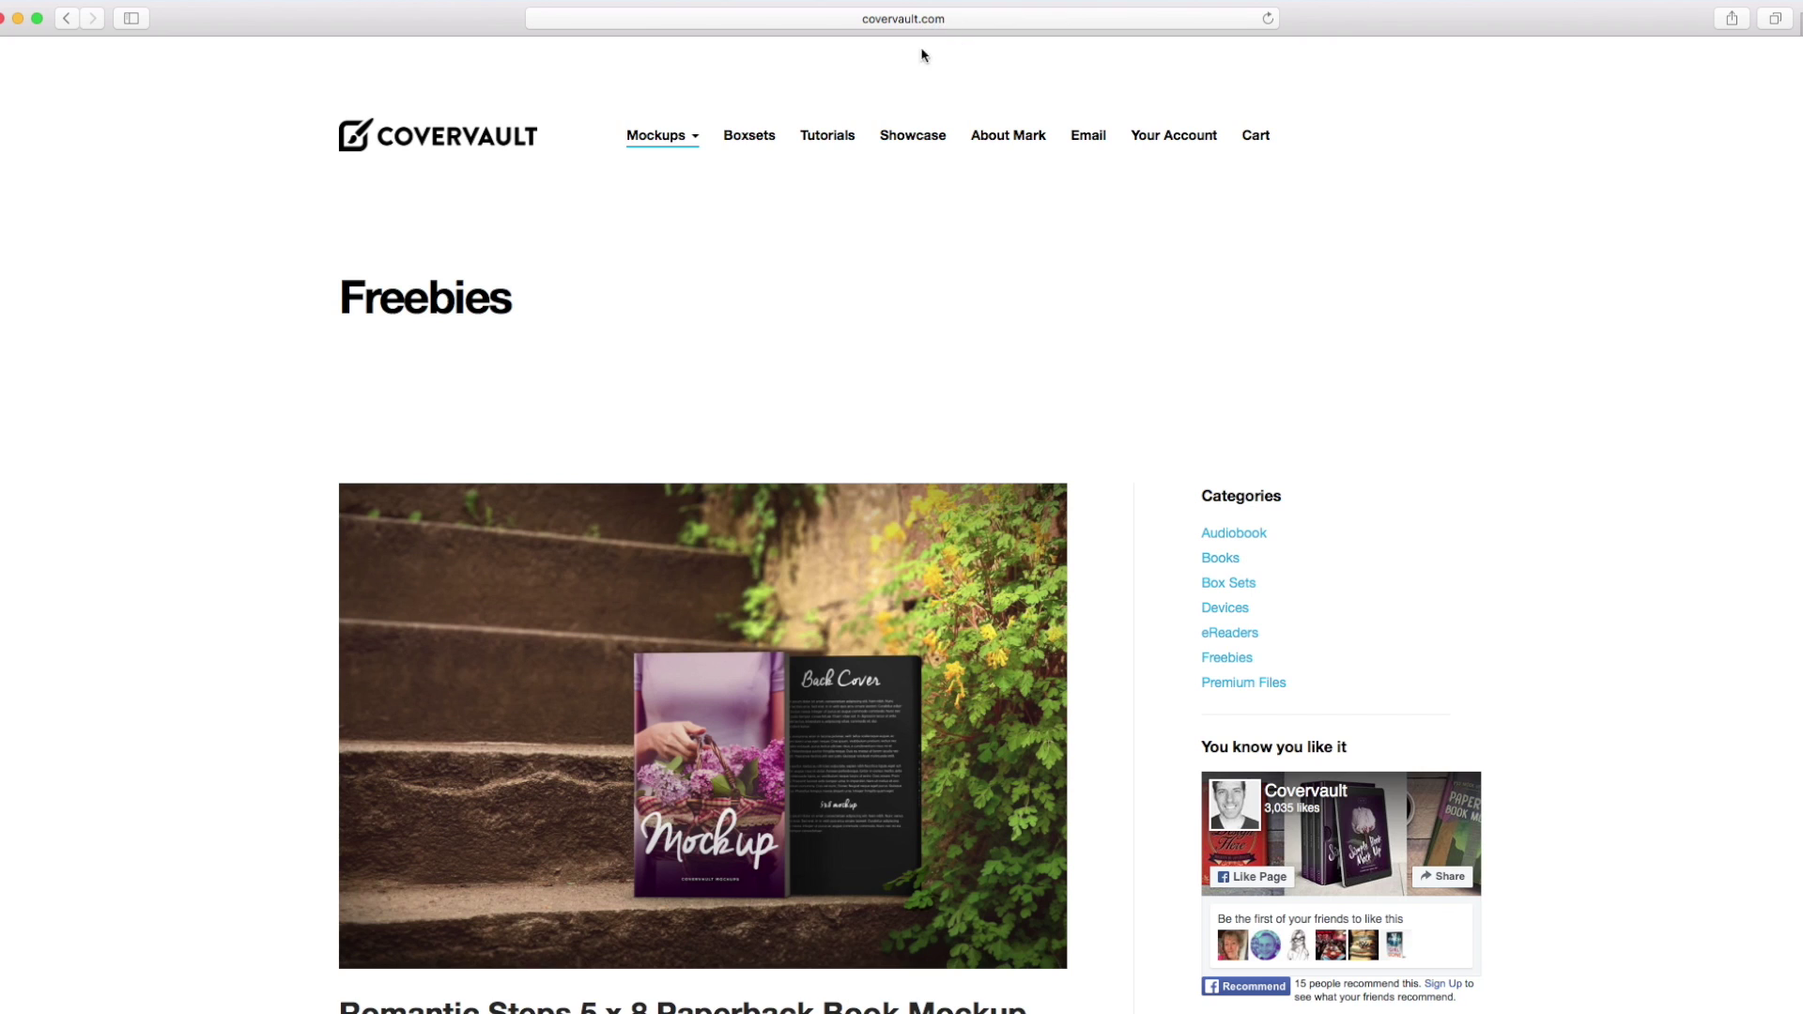
# - Browse the free book mockups on Covervault and check the available mockup categories
pyautogui.moveTo(683, 148)
pyautogui.scroll(-7, 264, 676)
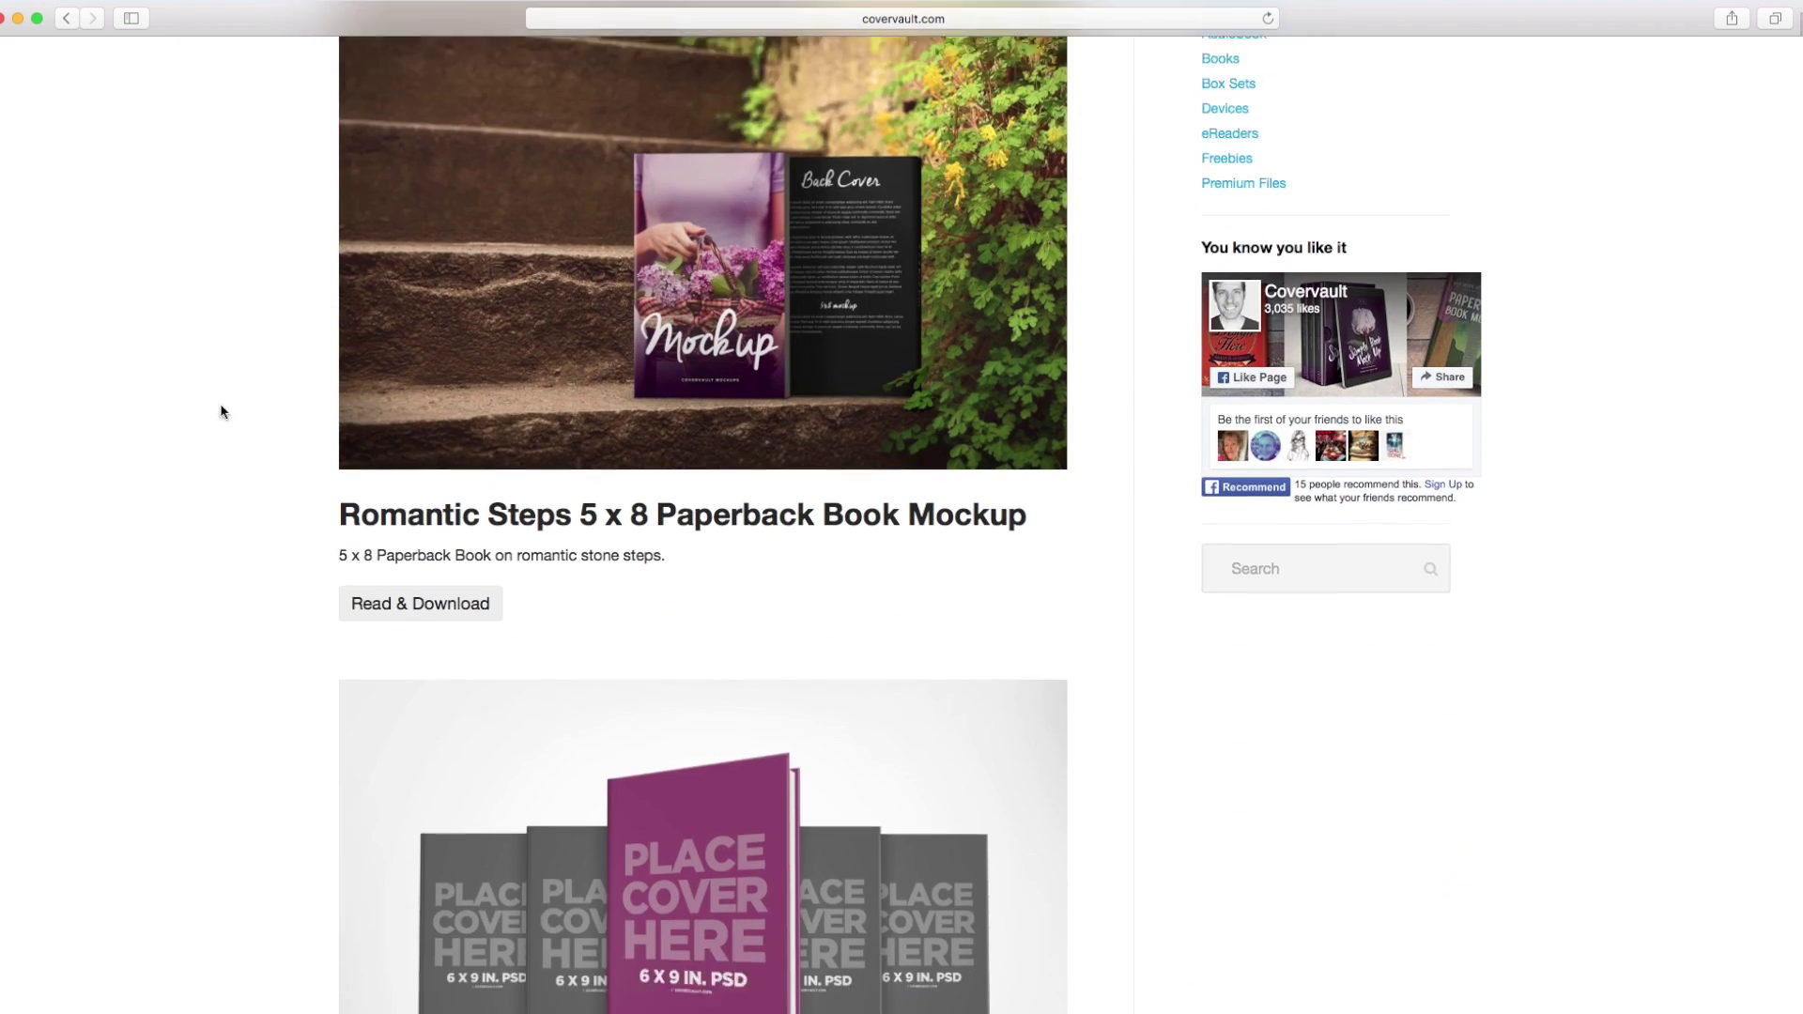
pyautogui.scroll(1, 237, 488)
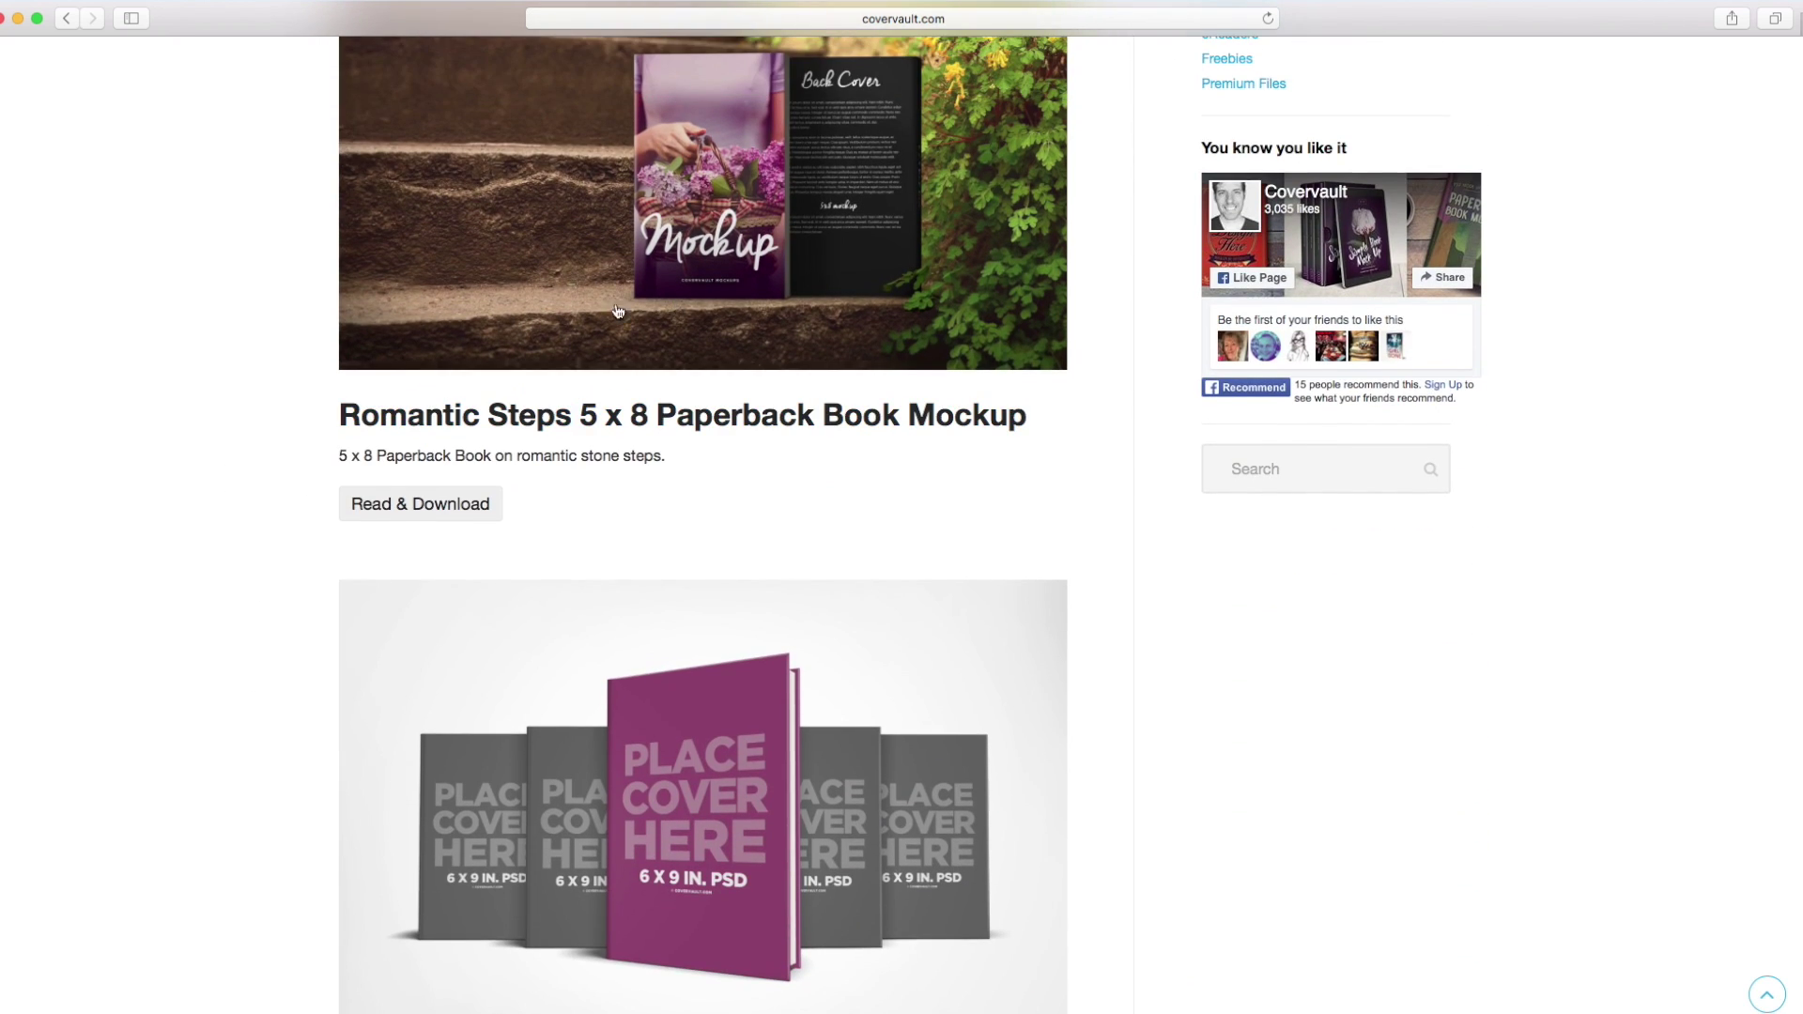
pyautogui.scroll(6, 507, 526)
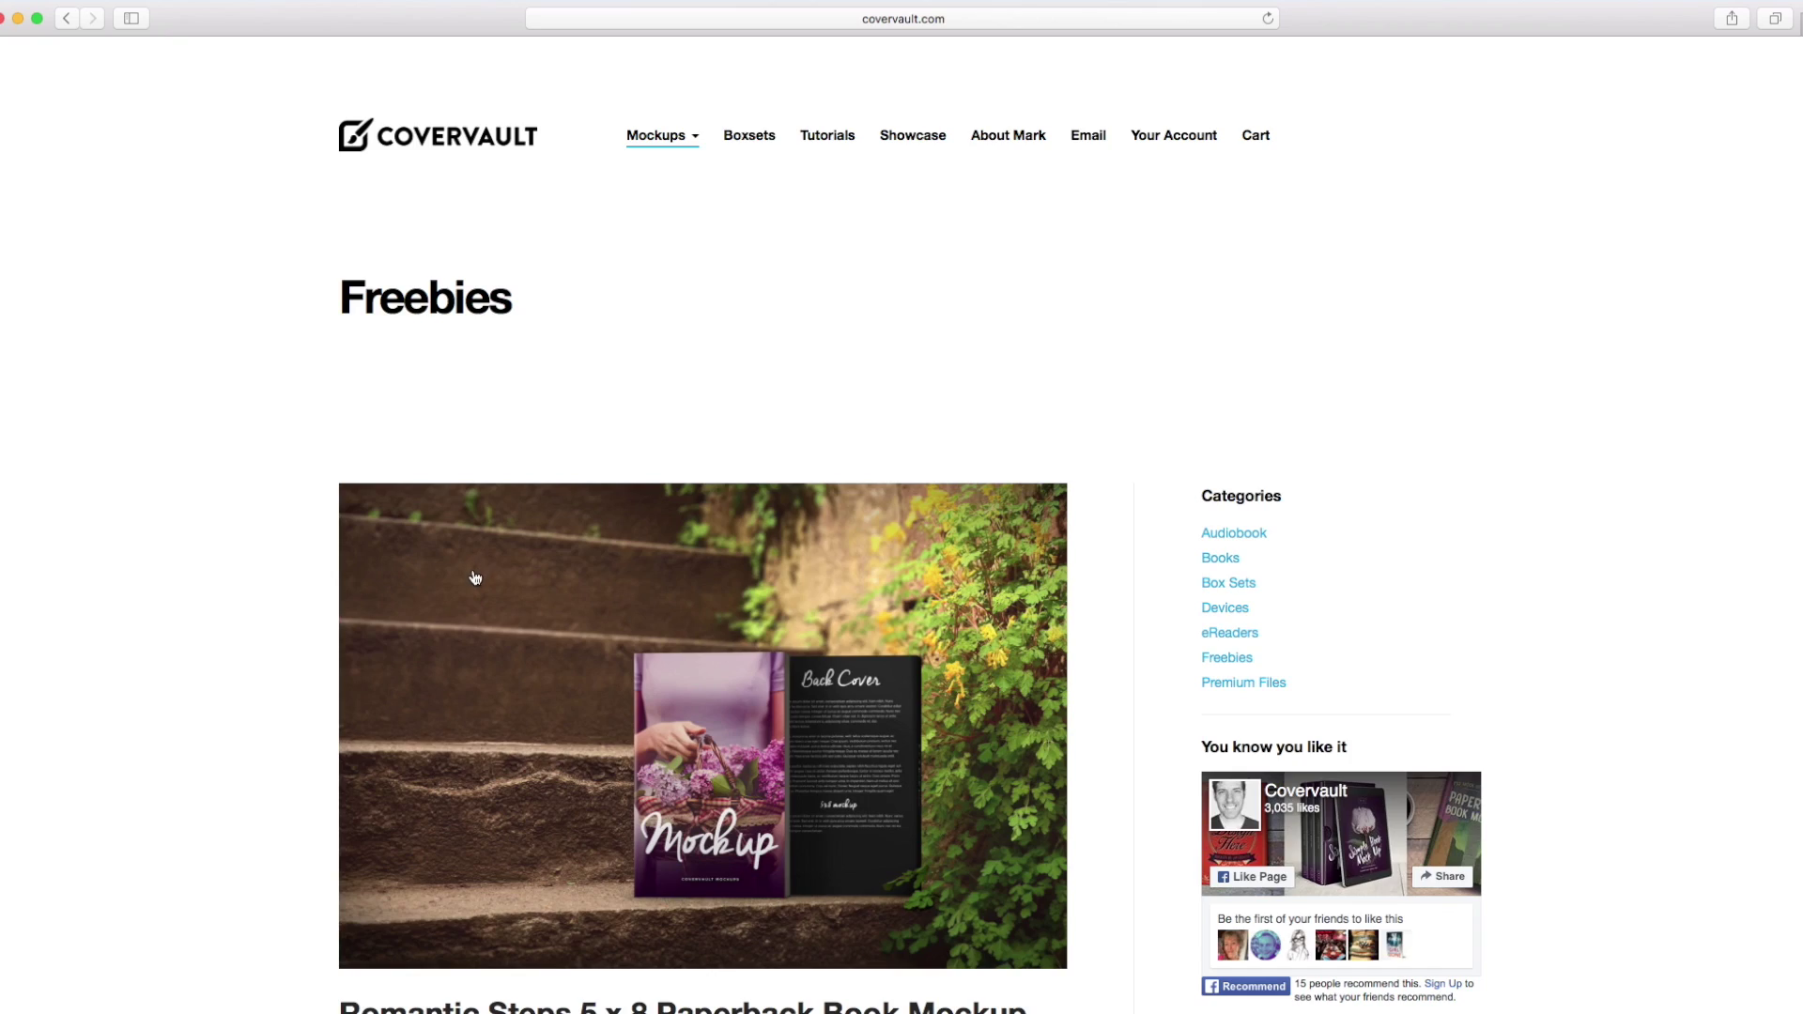
pyautogui.scroll(-7, 252, 699)
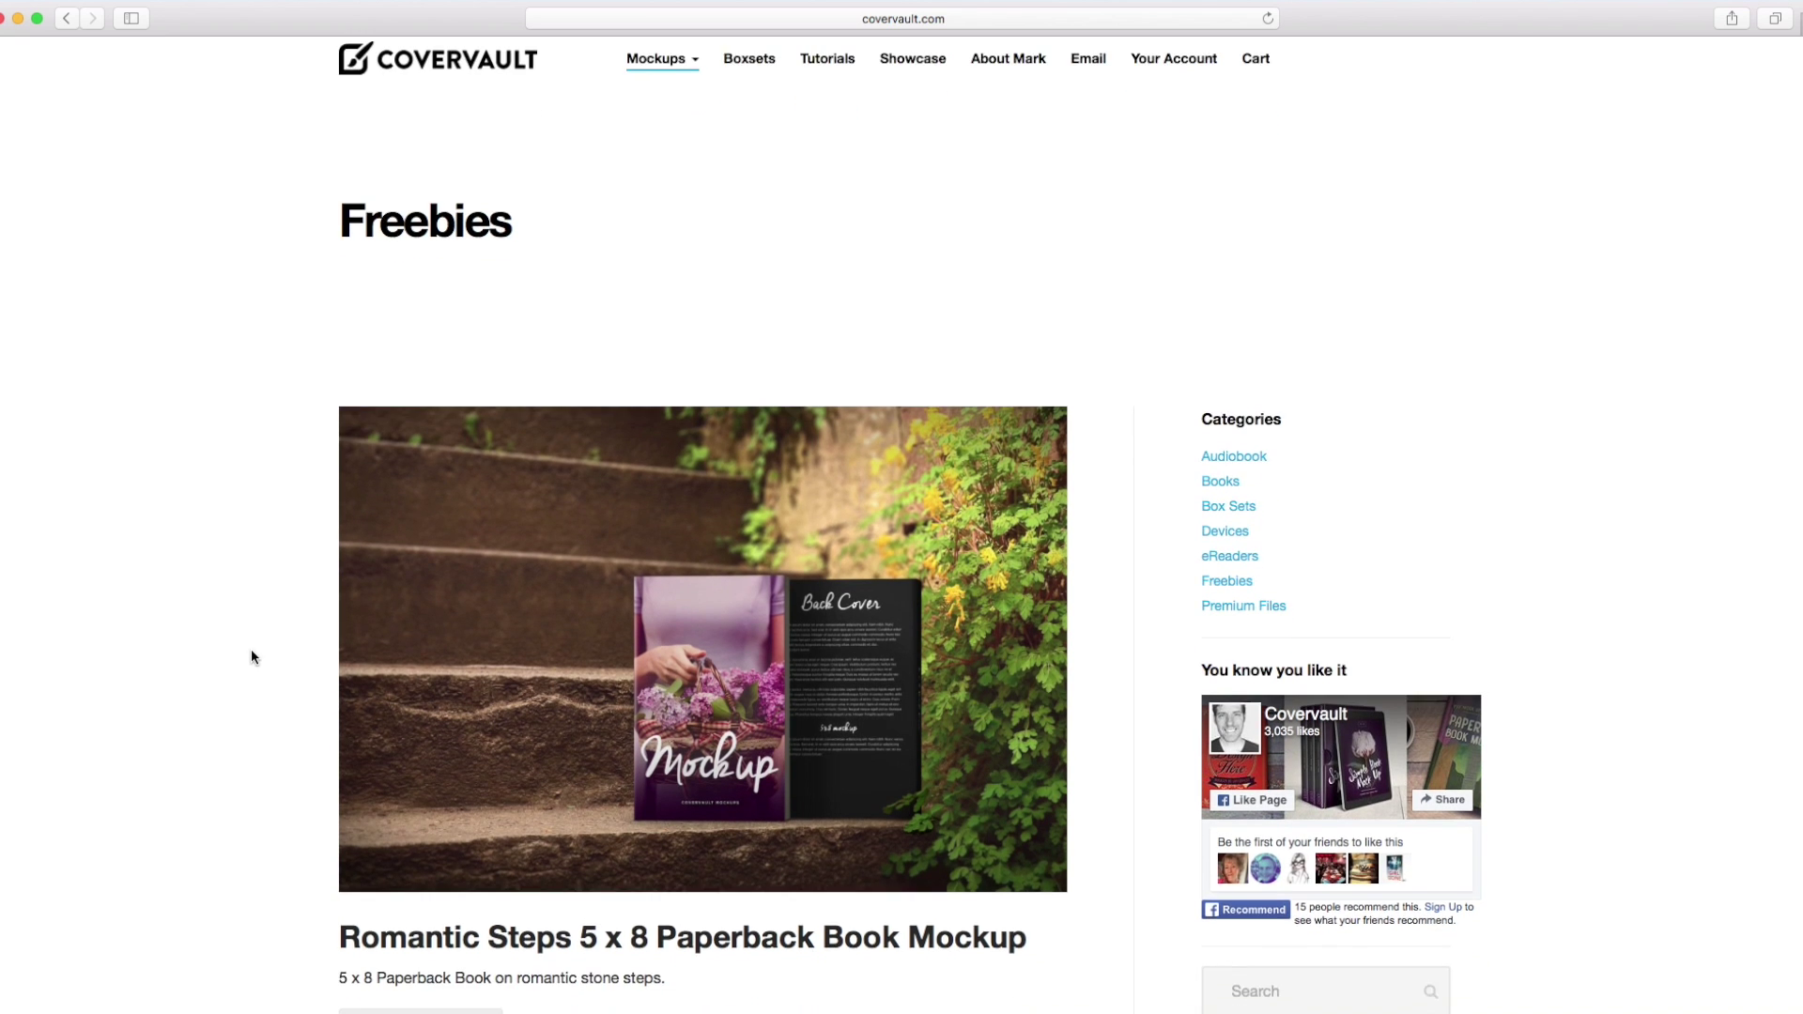
pyautogui.scroll(-20, 259, 596)
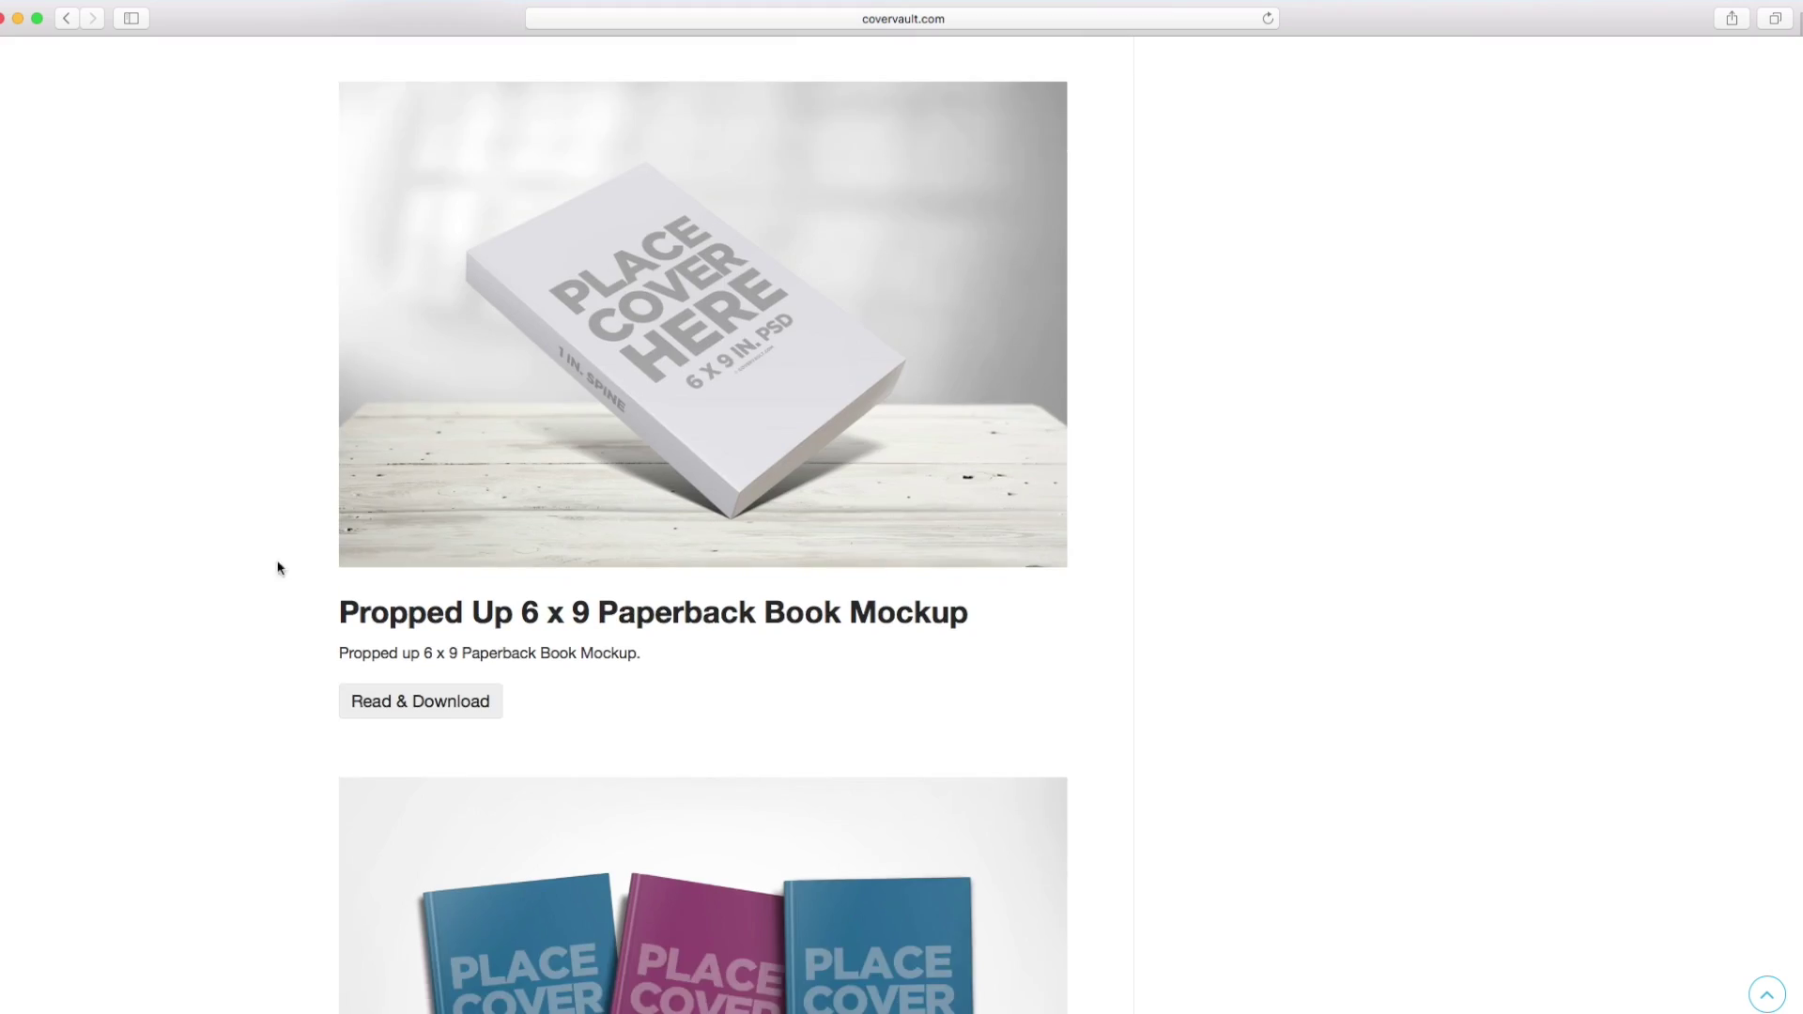
pyautogui.scroll(-4, 261, 449)
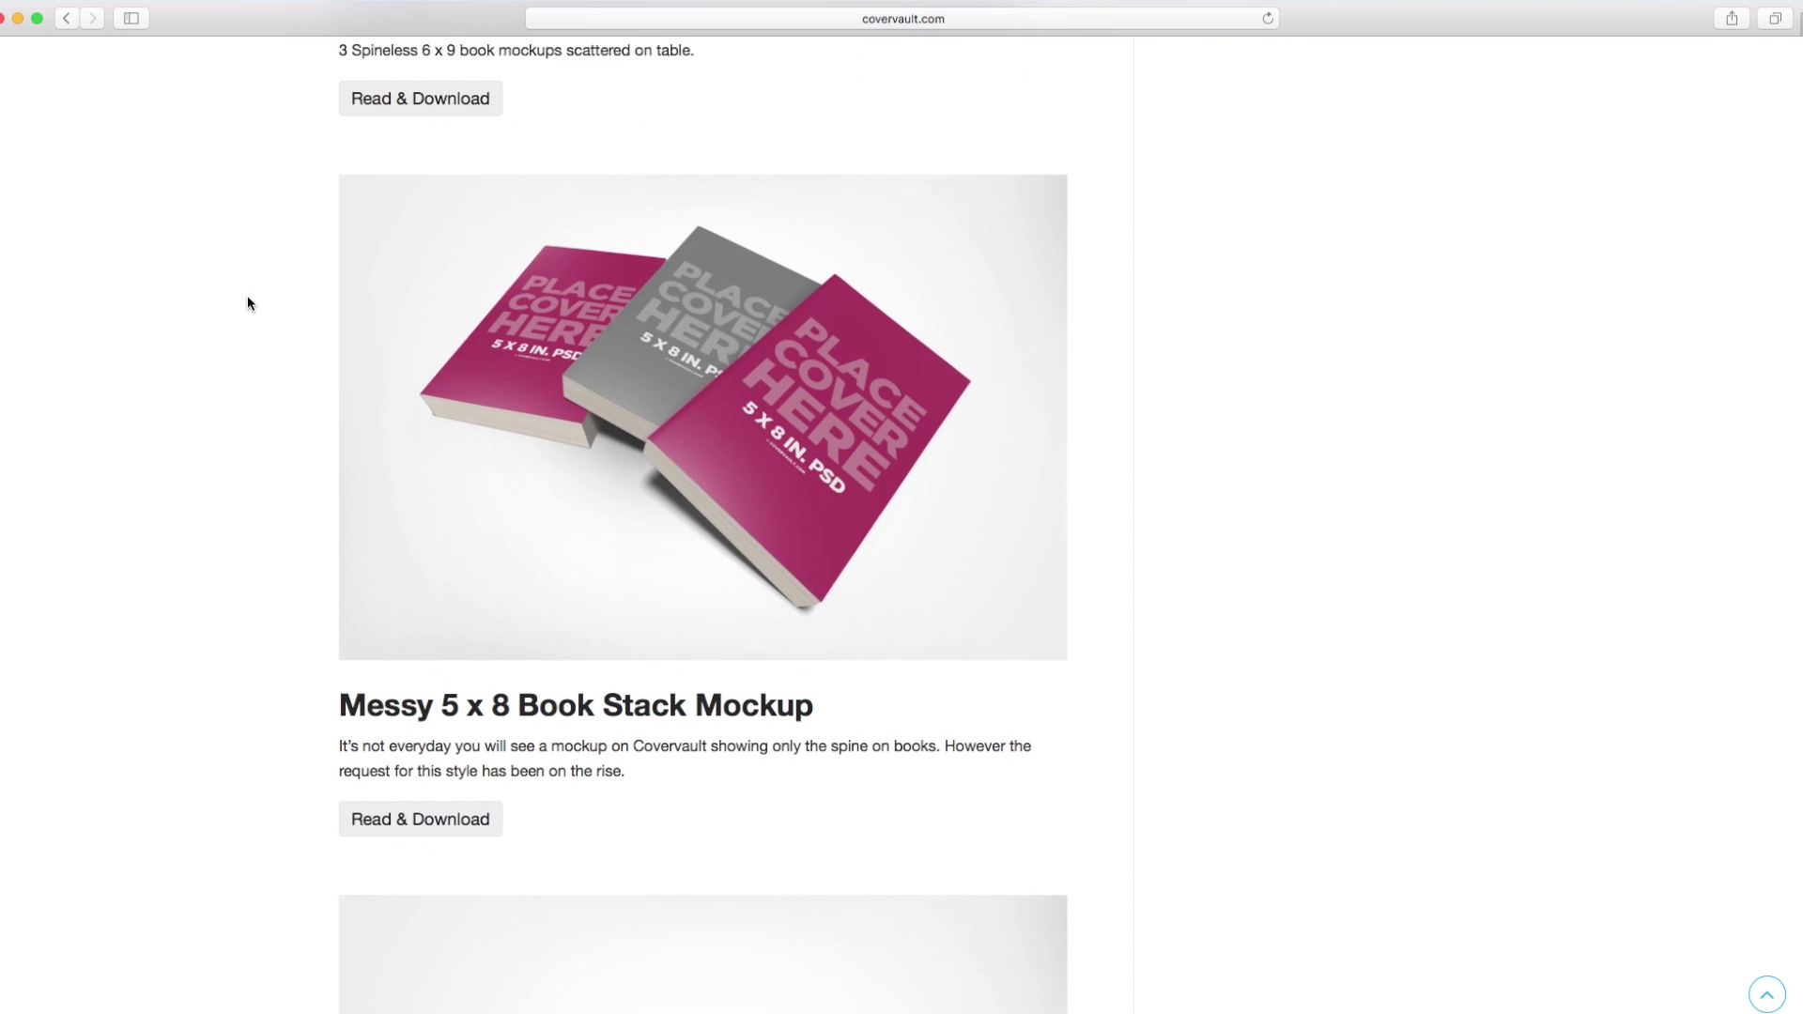
pyautogui.scroll(20, 616, 358)
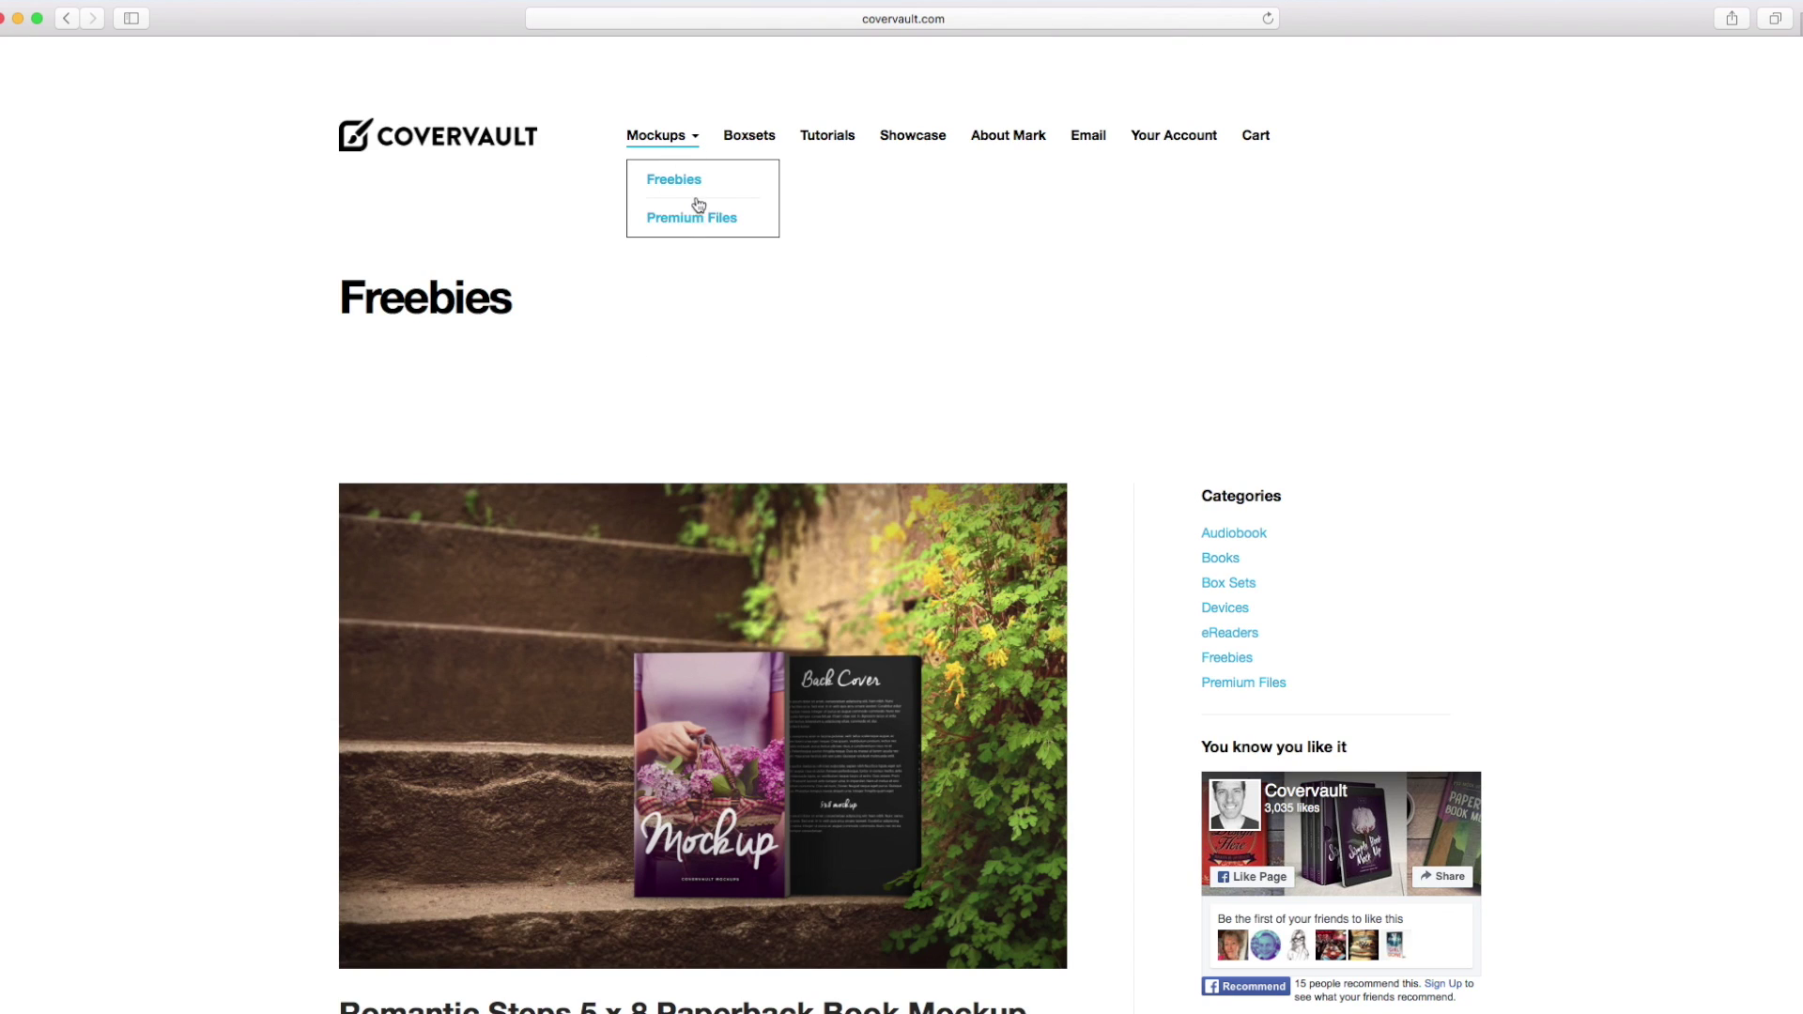
pyautogui.moveTo(686, 219)
# - Find the Stacked 6 x 9 Book Mockup with Back Cover among the freebies and open its download page
pyautogui.scroll(-18, 1146, 781)
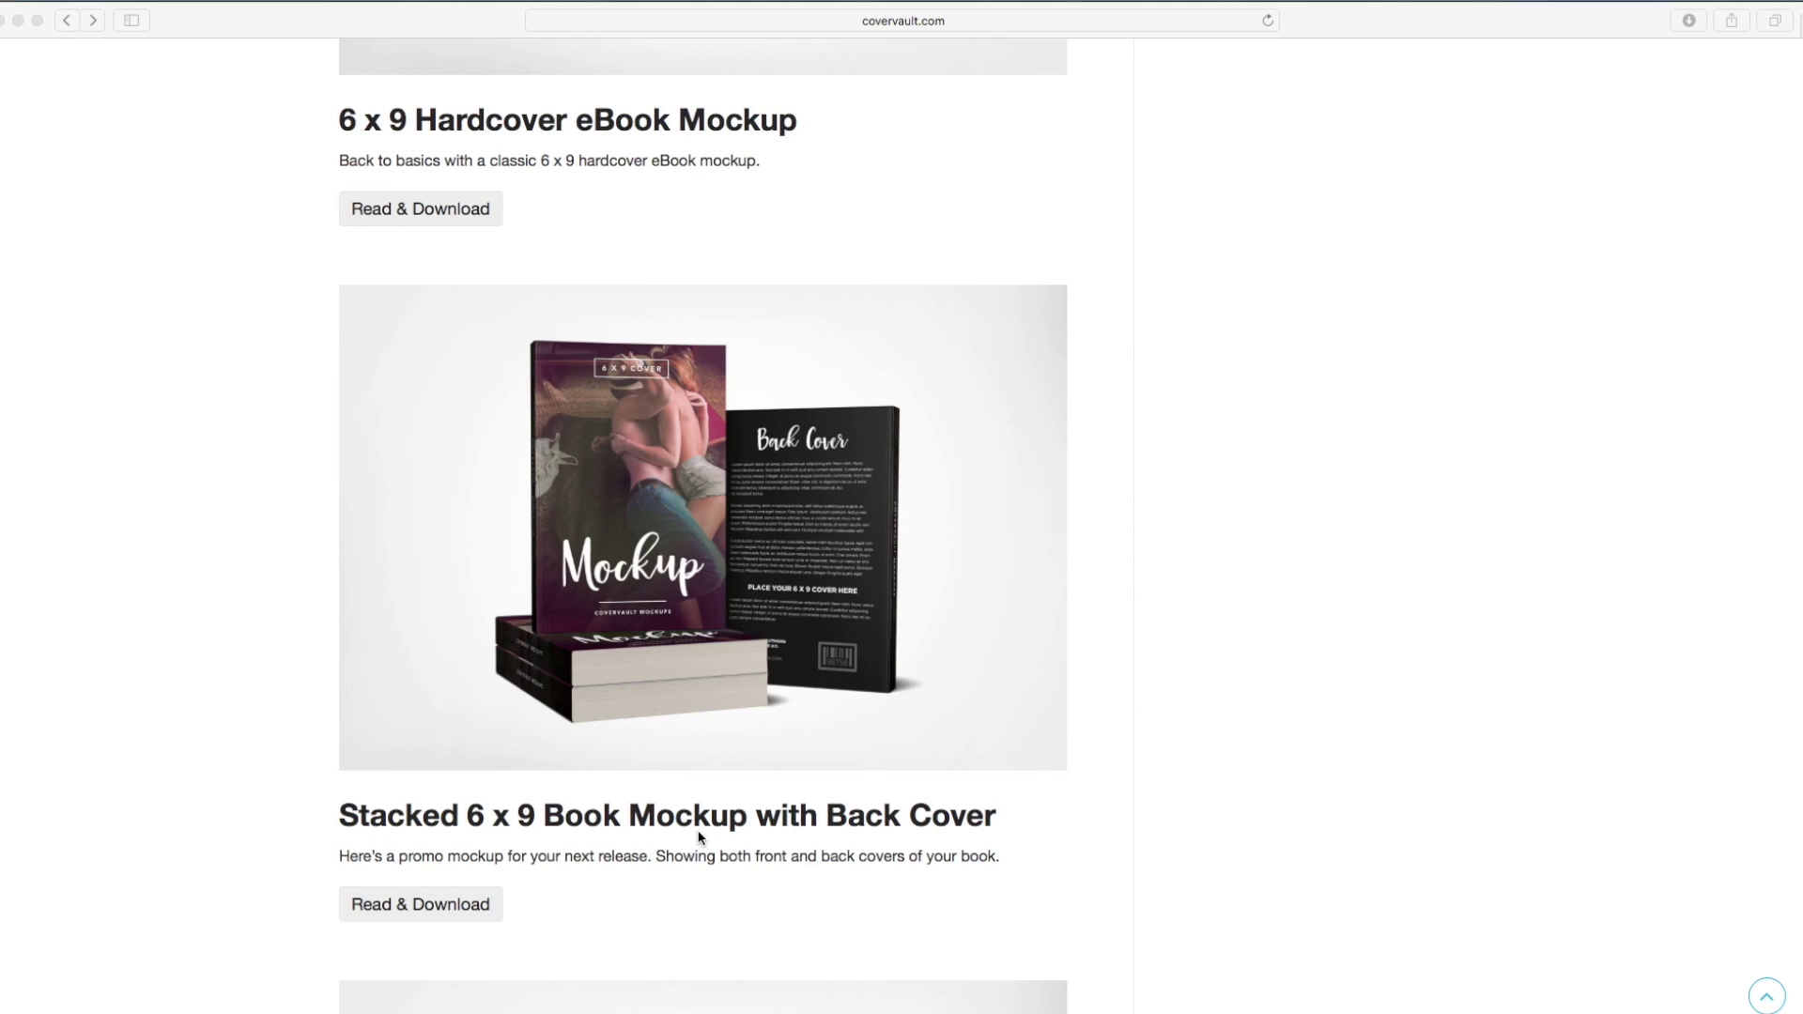
pyautogui.click(407, 865)
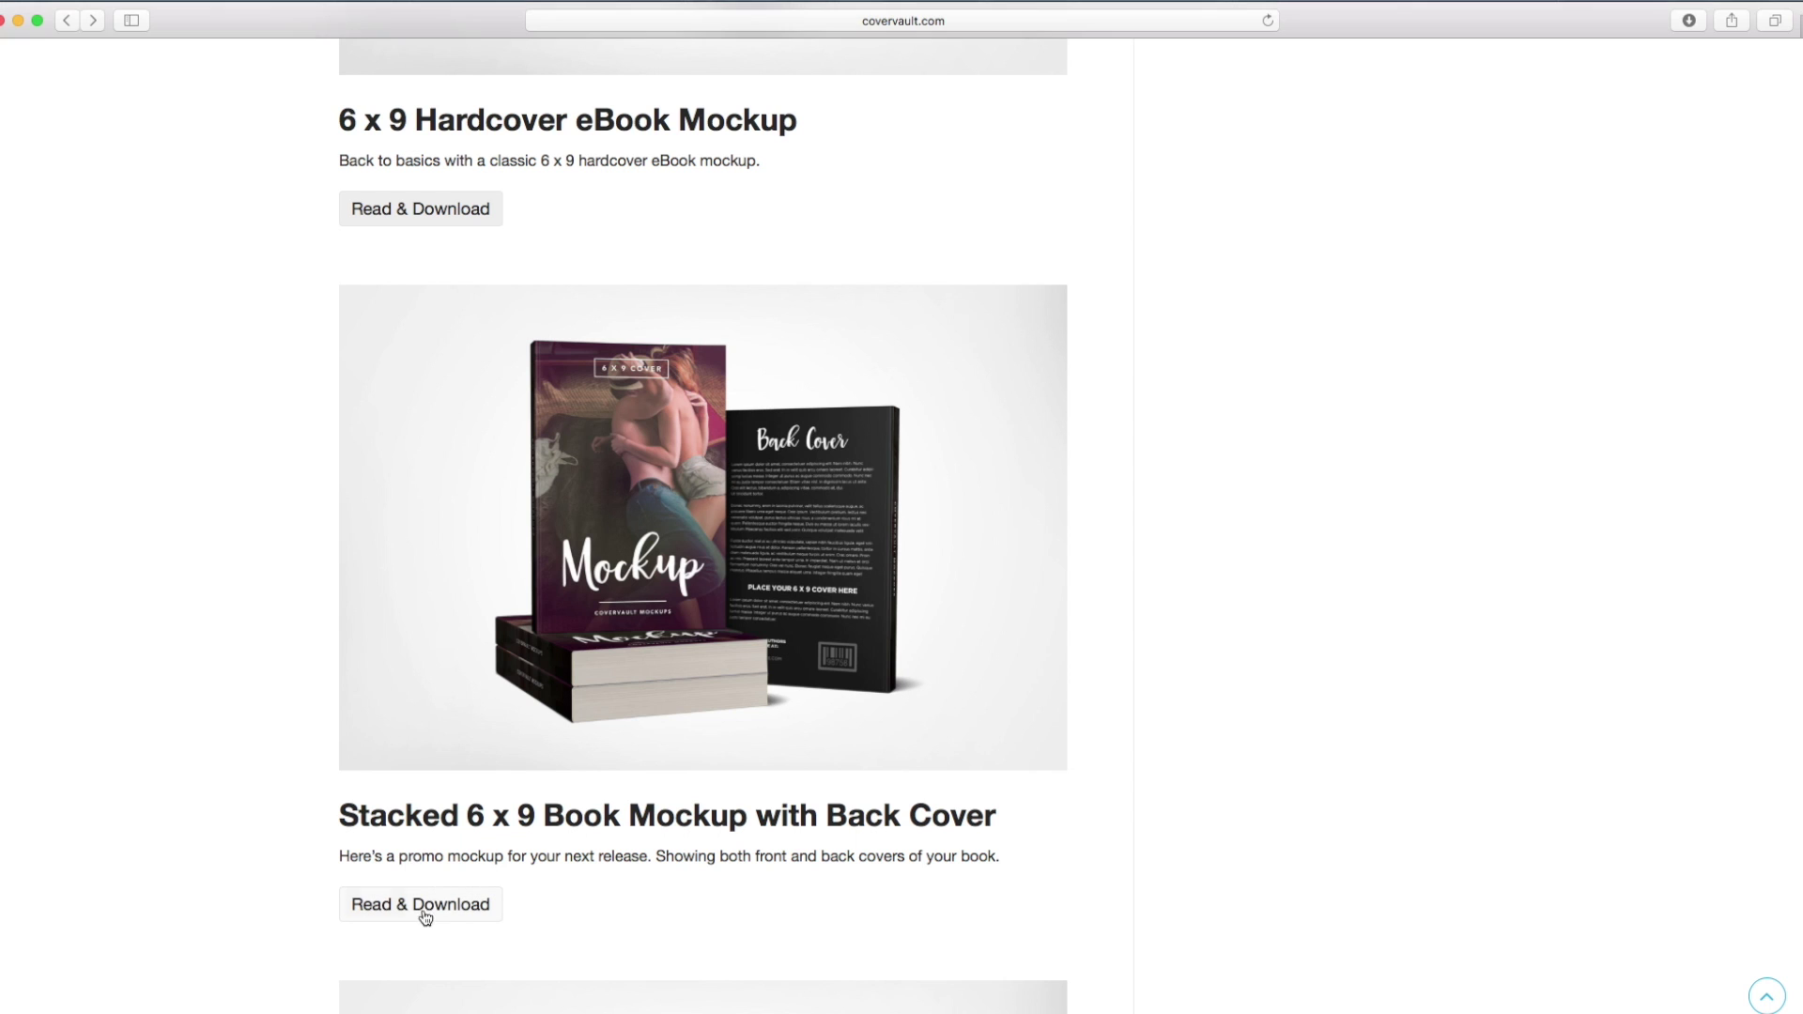
pyautogui.click(447, 906)
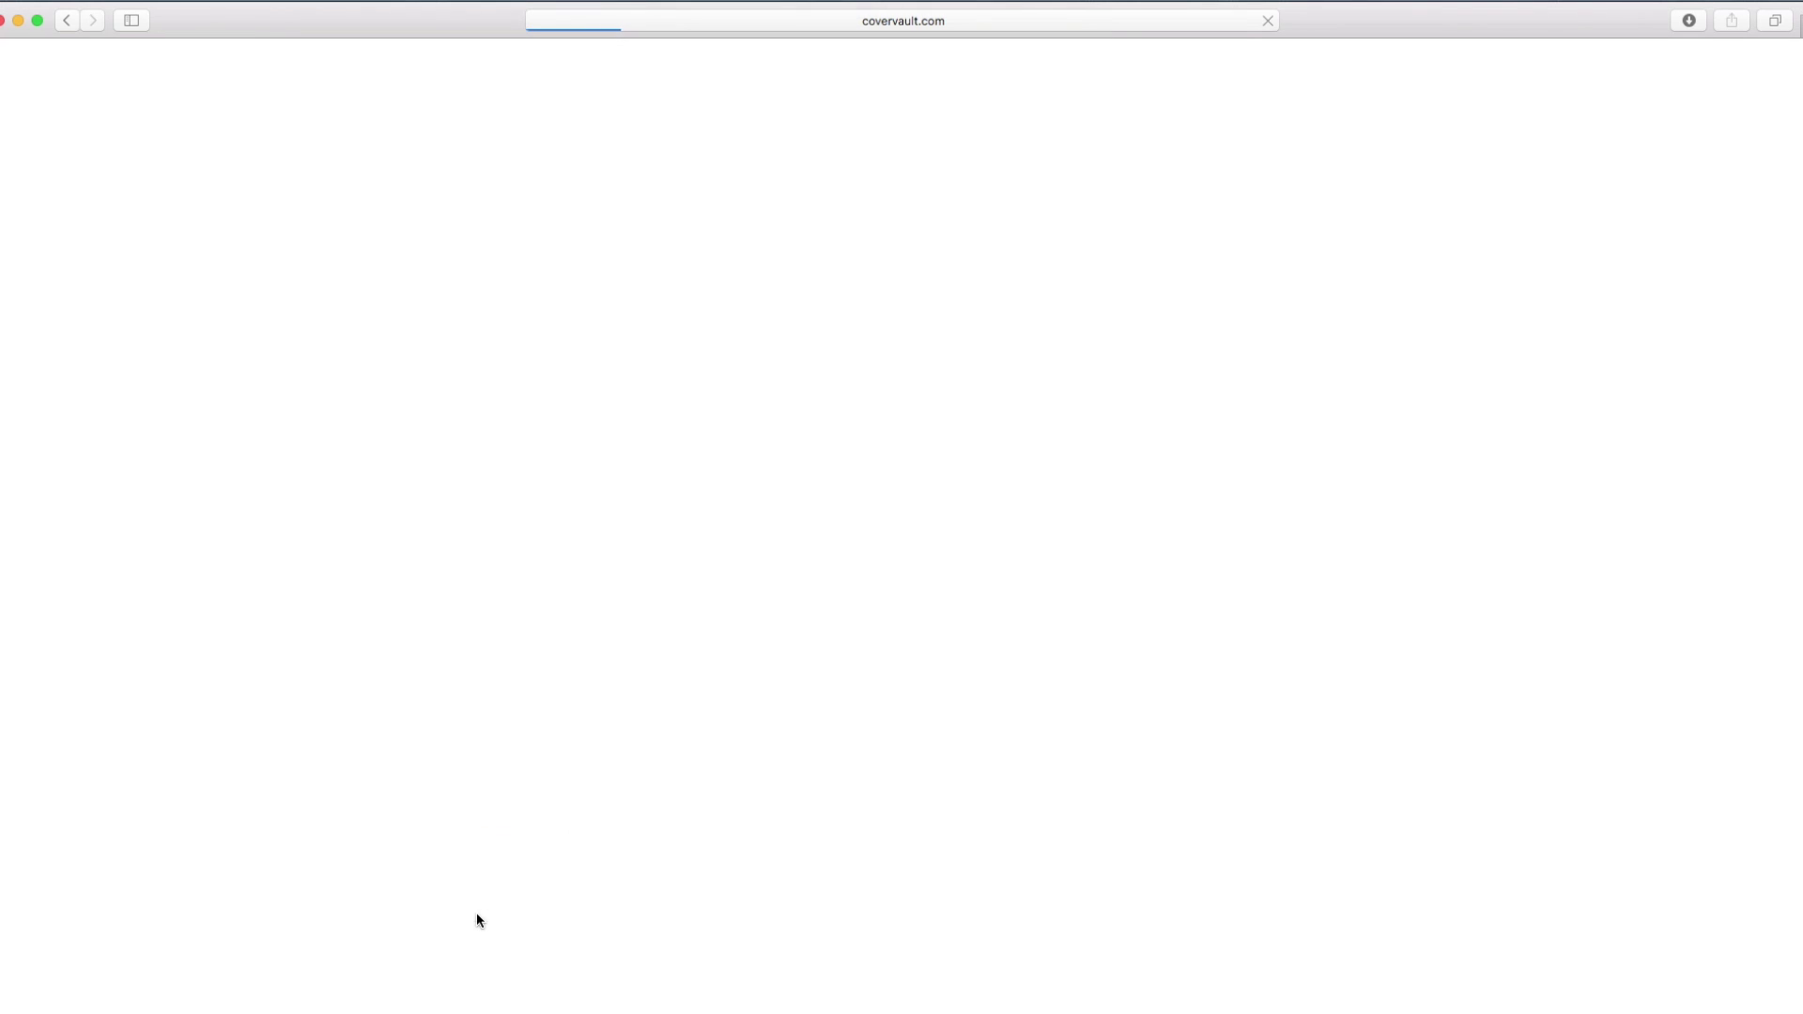
# - Download the Photoshop PSD of the stacked 6 x 9 book mockup
pyautogui.scroll(-3, 251, 792)
pyautogui.scroll(-10, 251, 791)
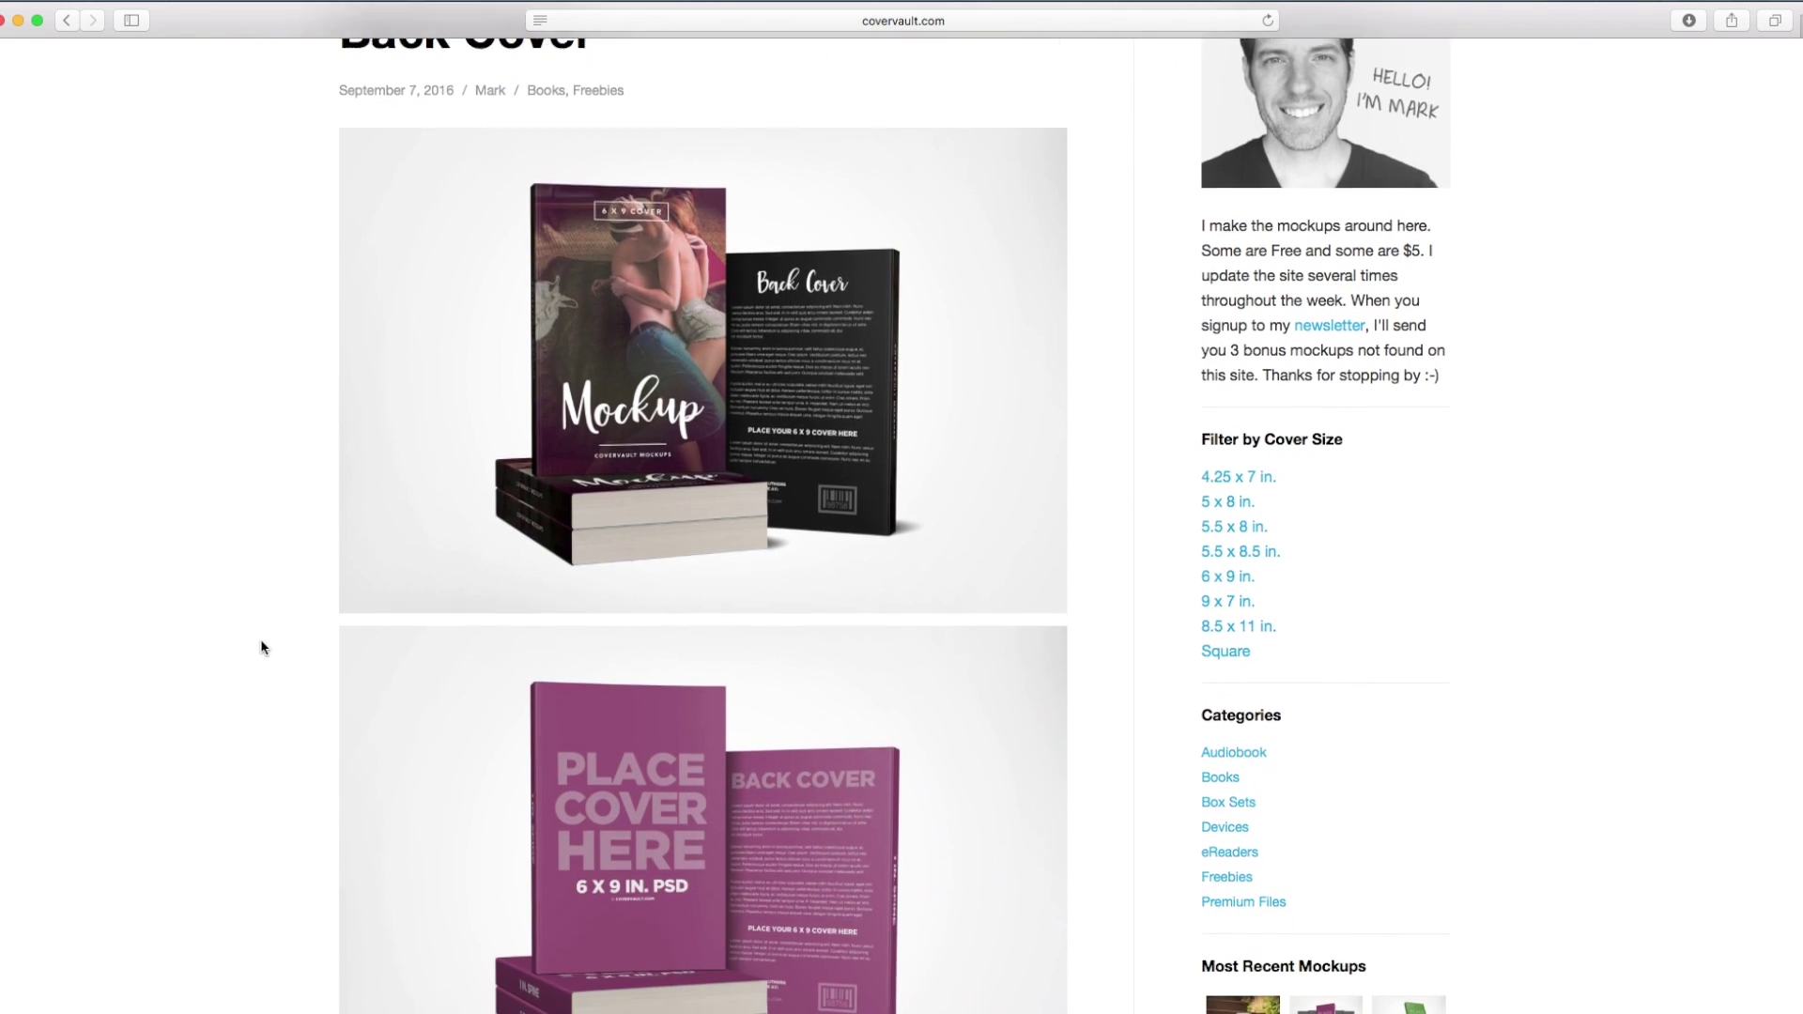
pyautogui.scroll(-5, 277, 570)
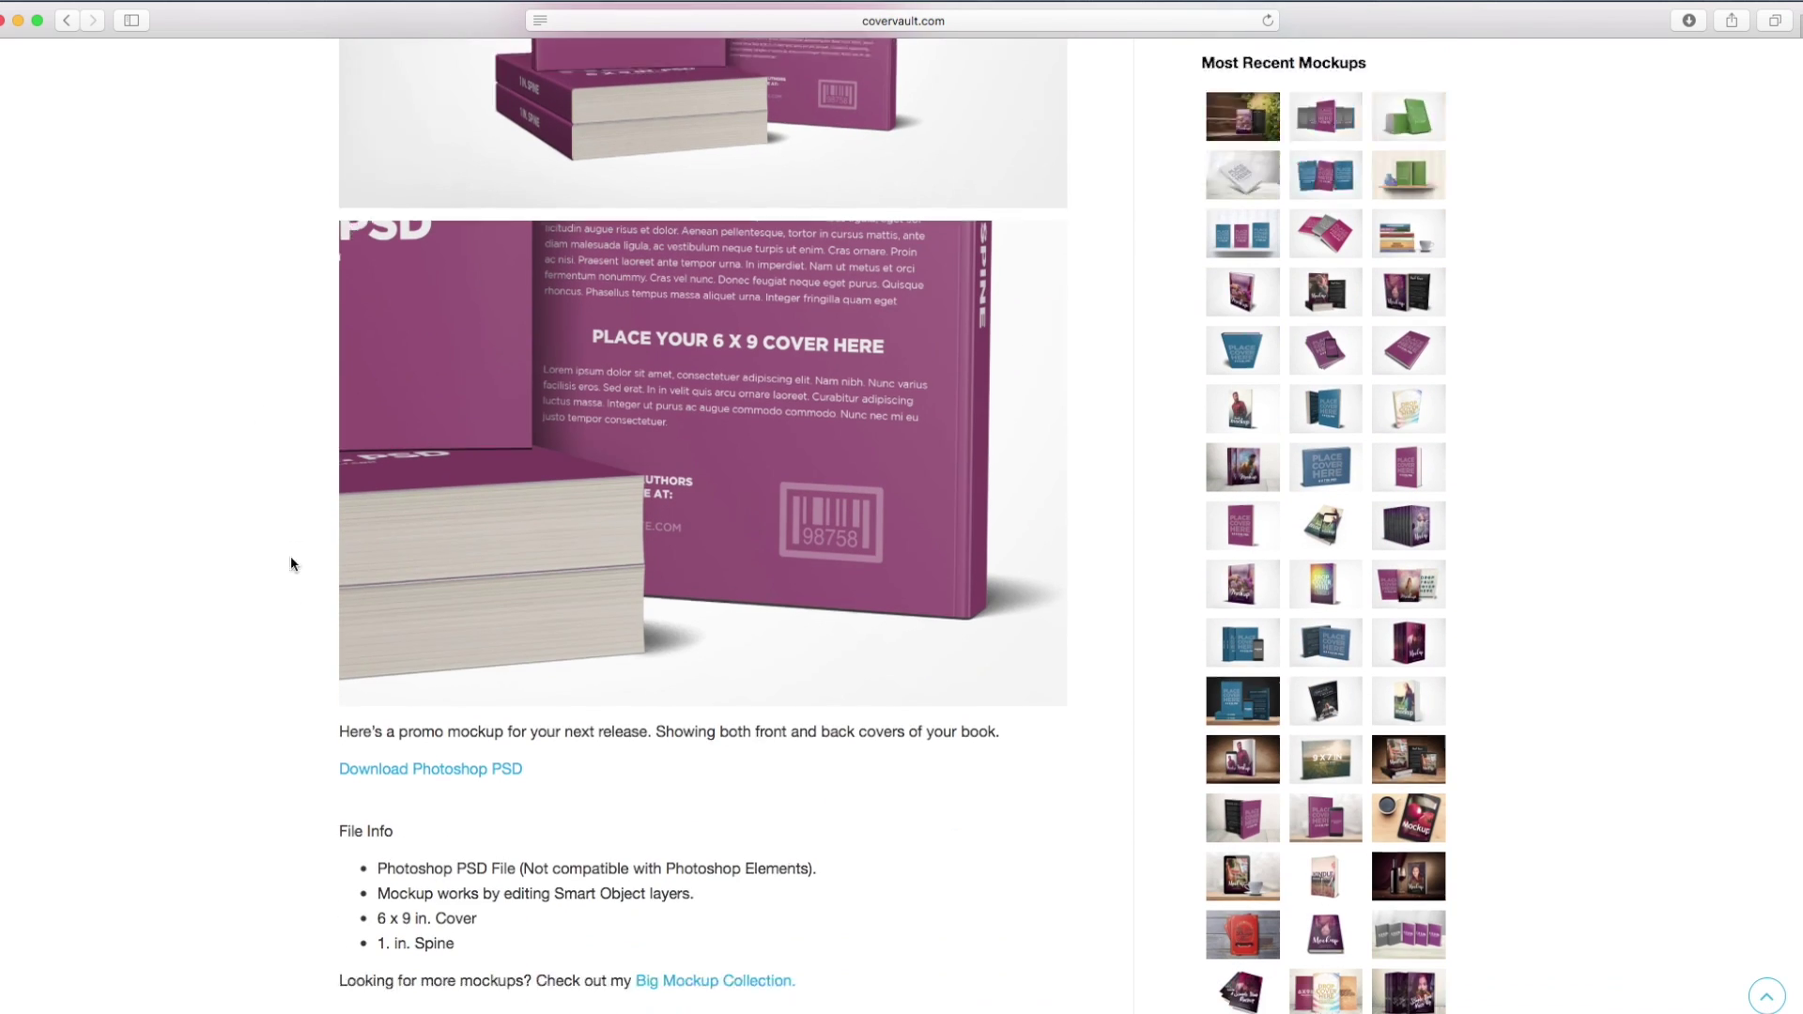
pyautogui.click(488, 640)
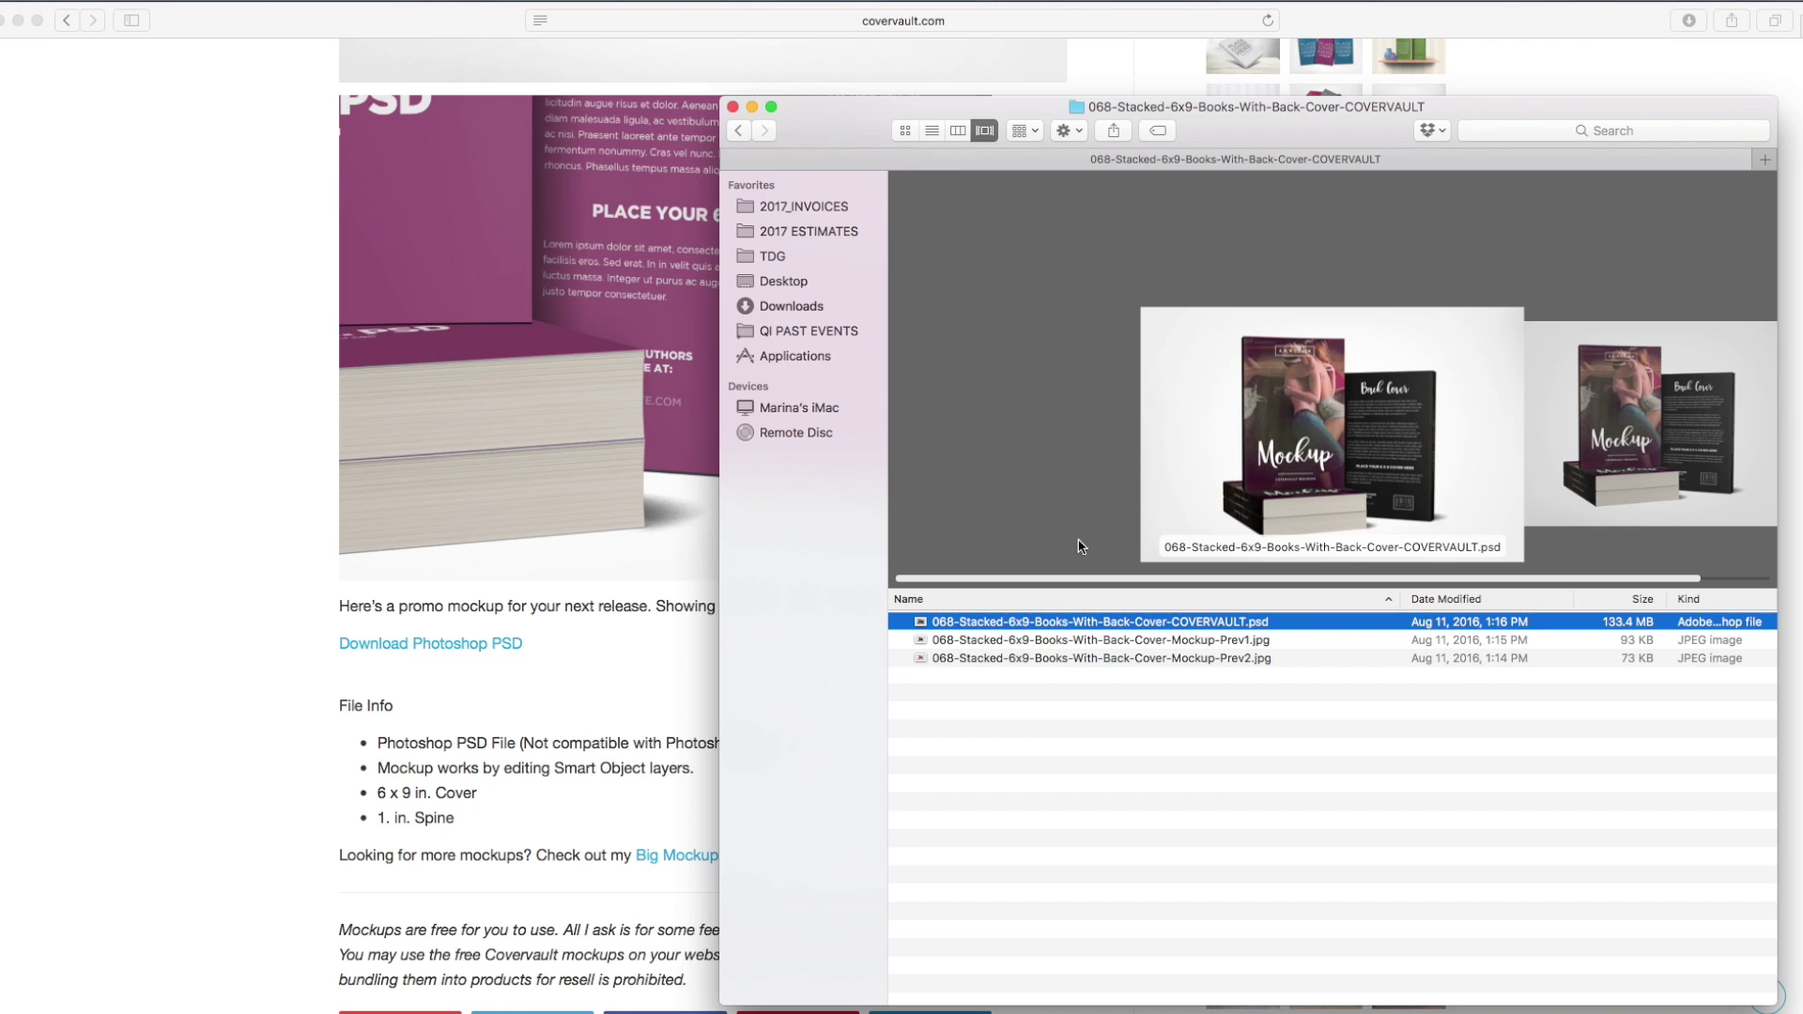
# - Open 068-Stacked-6x9-Books-With-Back-Cover-COVERVAULT.psd from the downloaded folder in Adobe Photoshop CS6
pyautogui.rightClick(1026, 626)
pyautogui.moveTo(1080, 655)
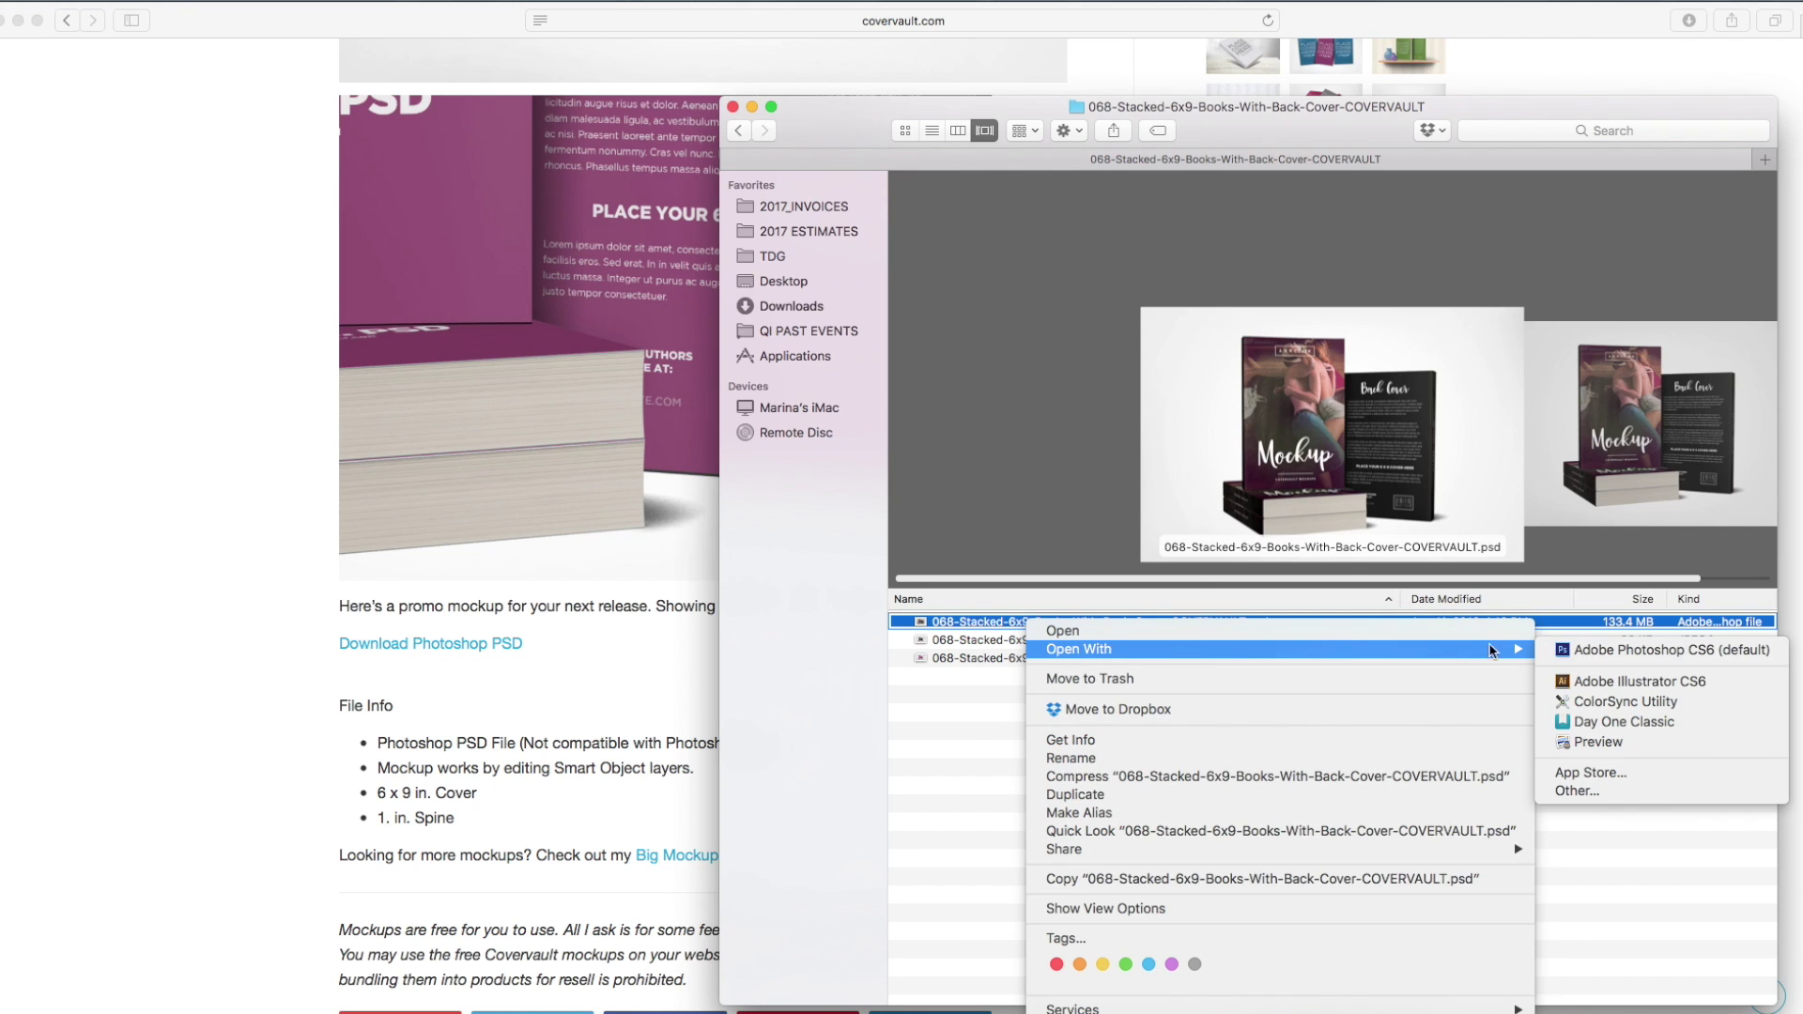
pyautogui.click(1615, 649)
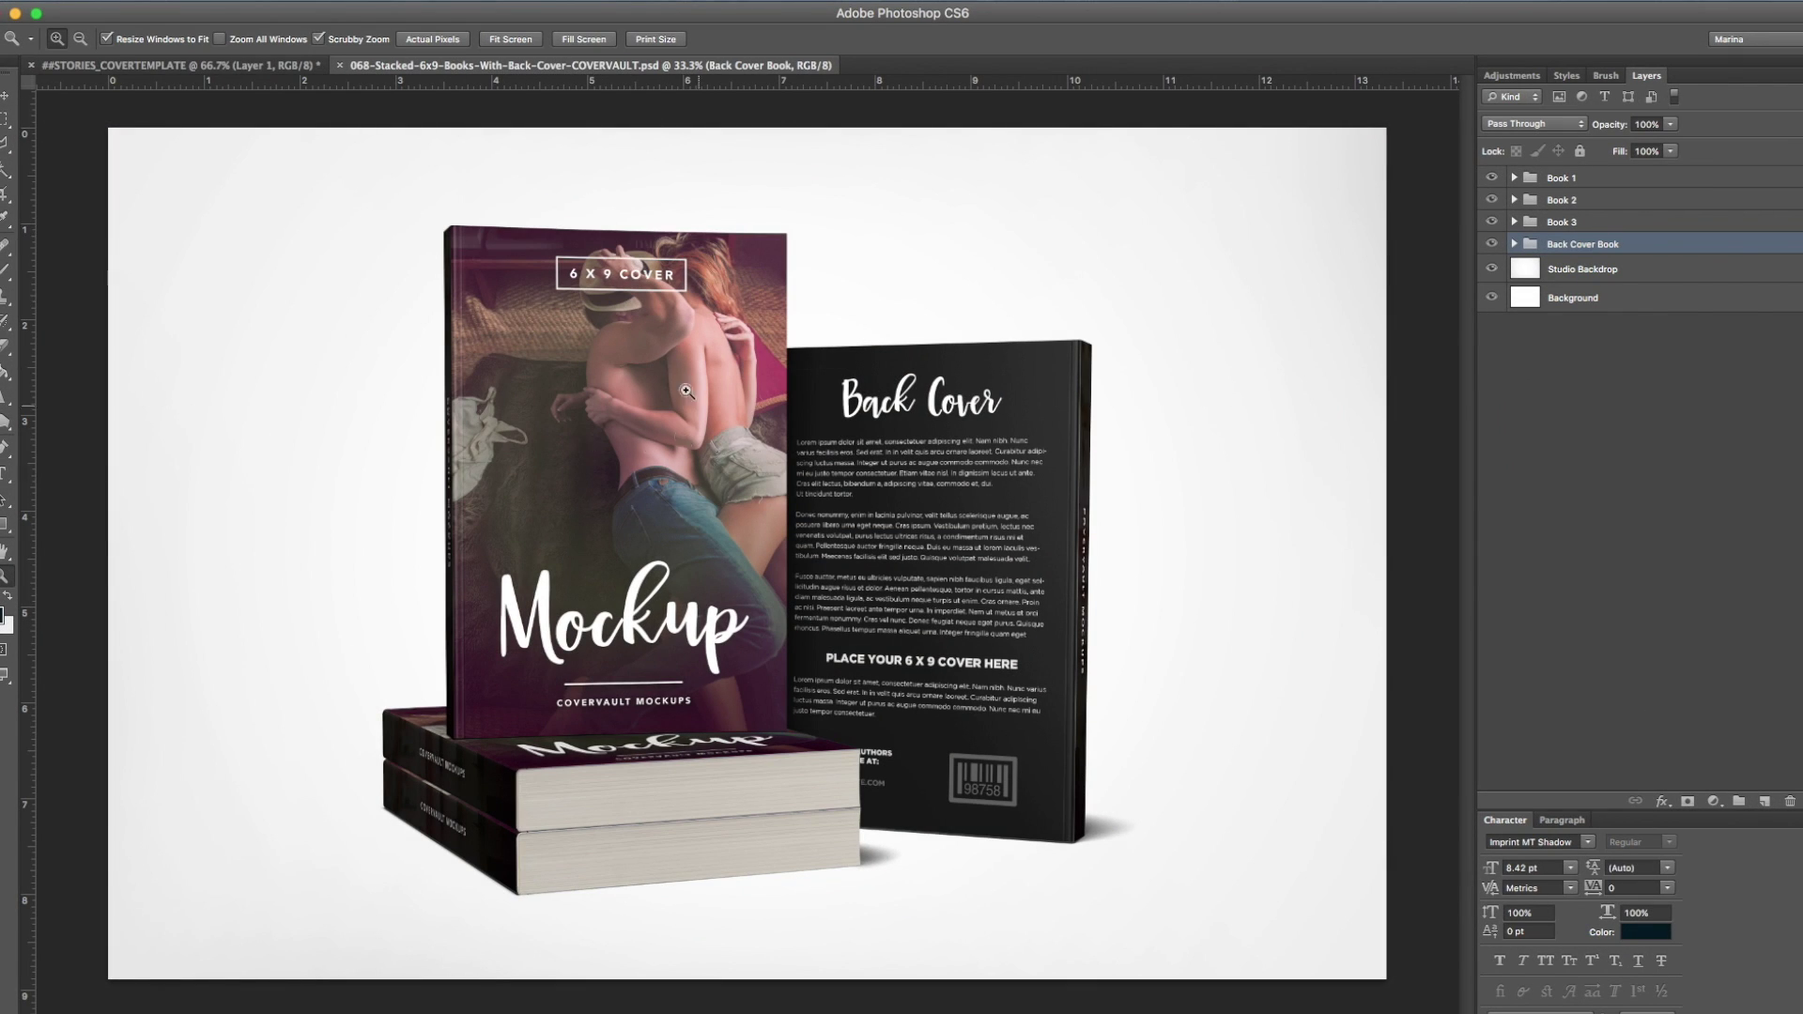
# - Review the flat ##STORIES_COVERTEMPLATE artwork, and check which mockup books the Back Cover Book, Book 3 and Book 2 groups control
pyautogui.click(265, 68)
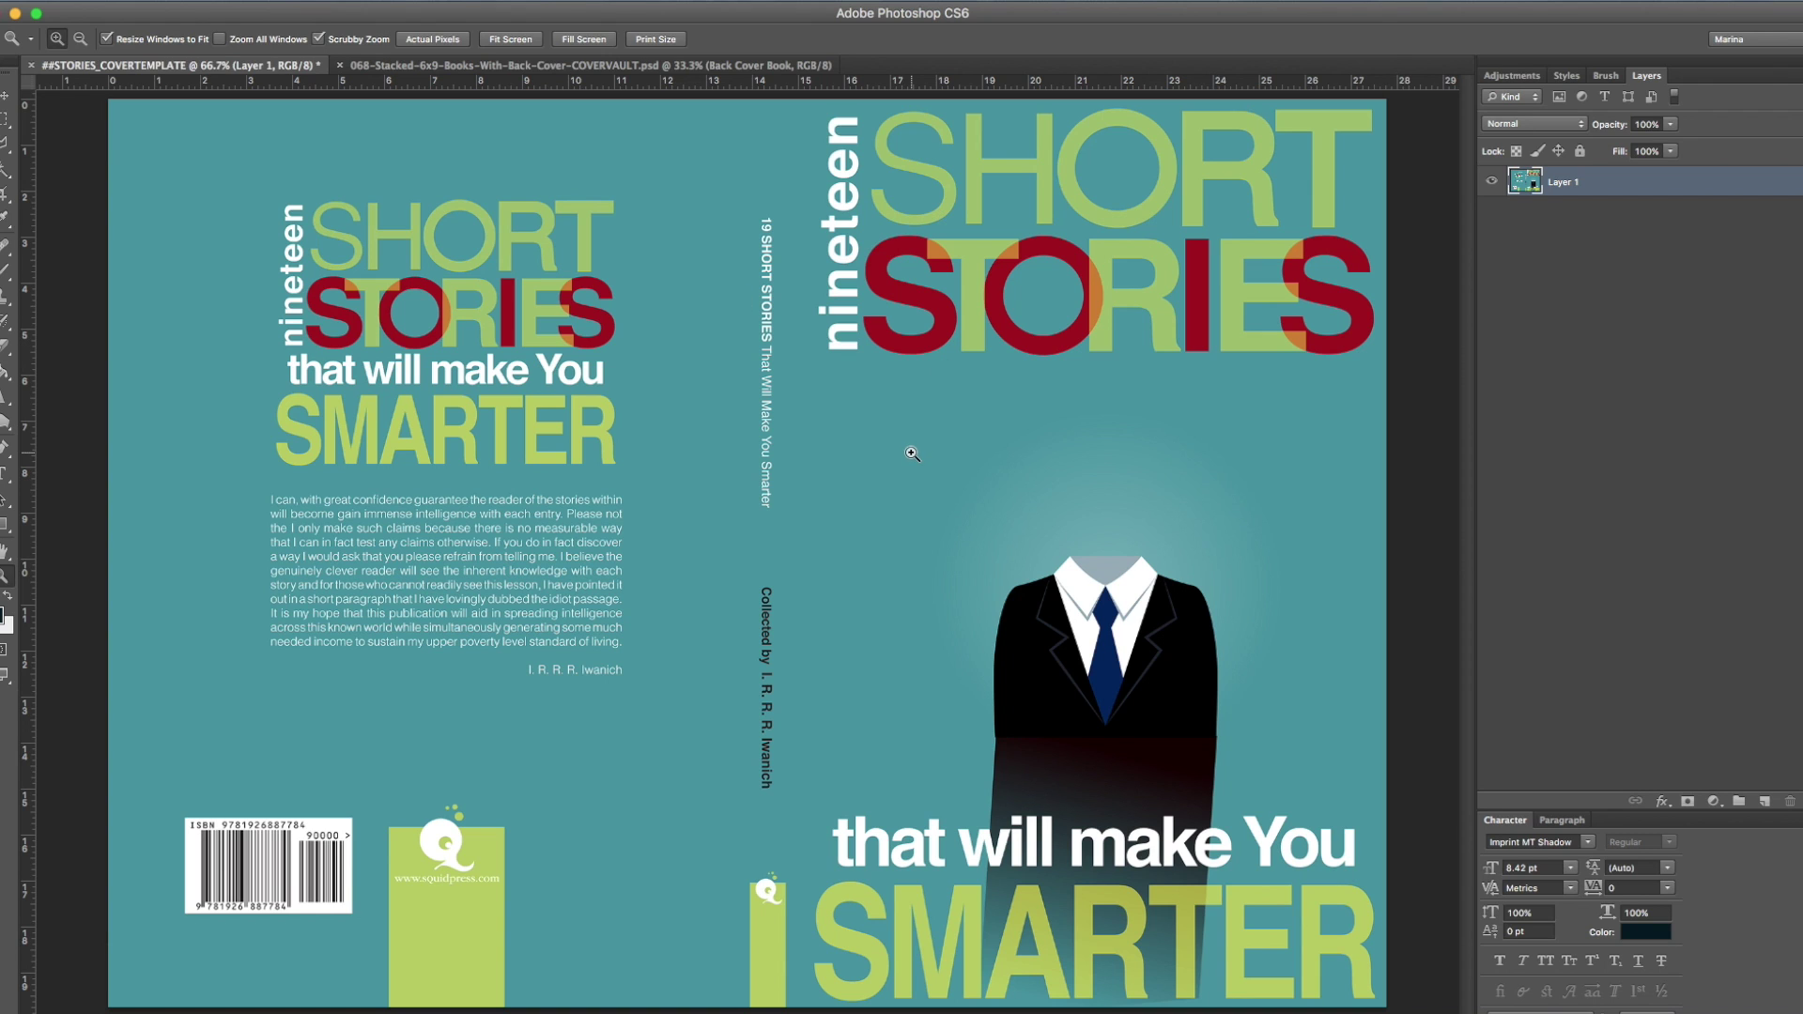
pyautogui.click(554, 68)
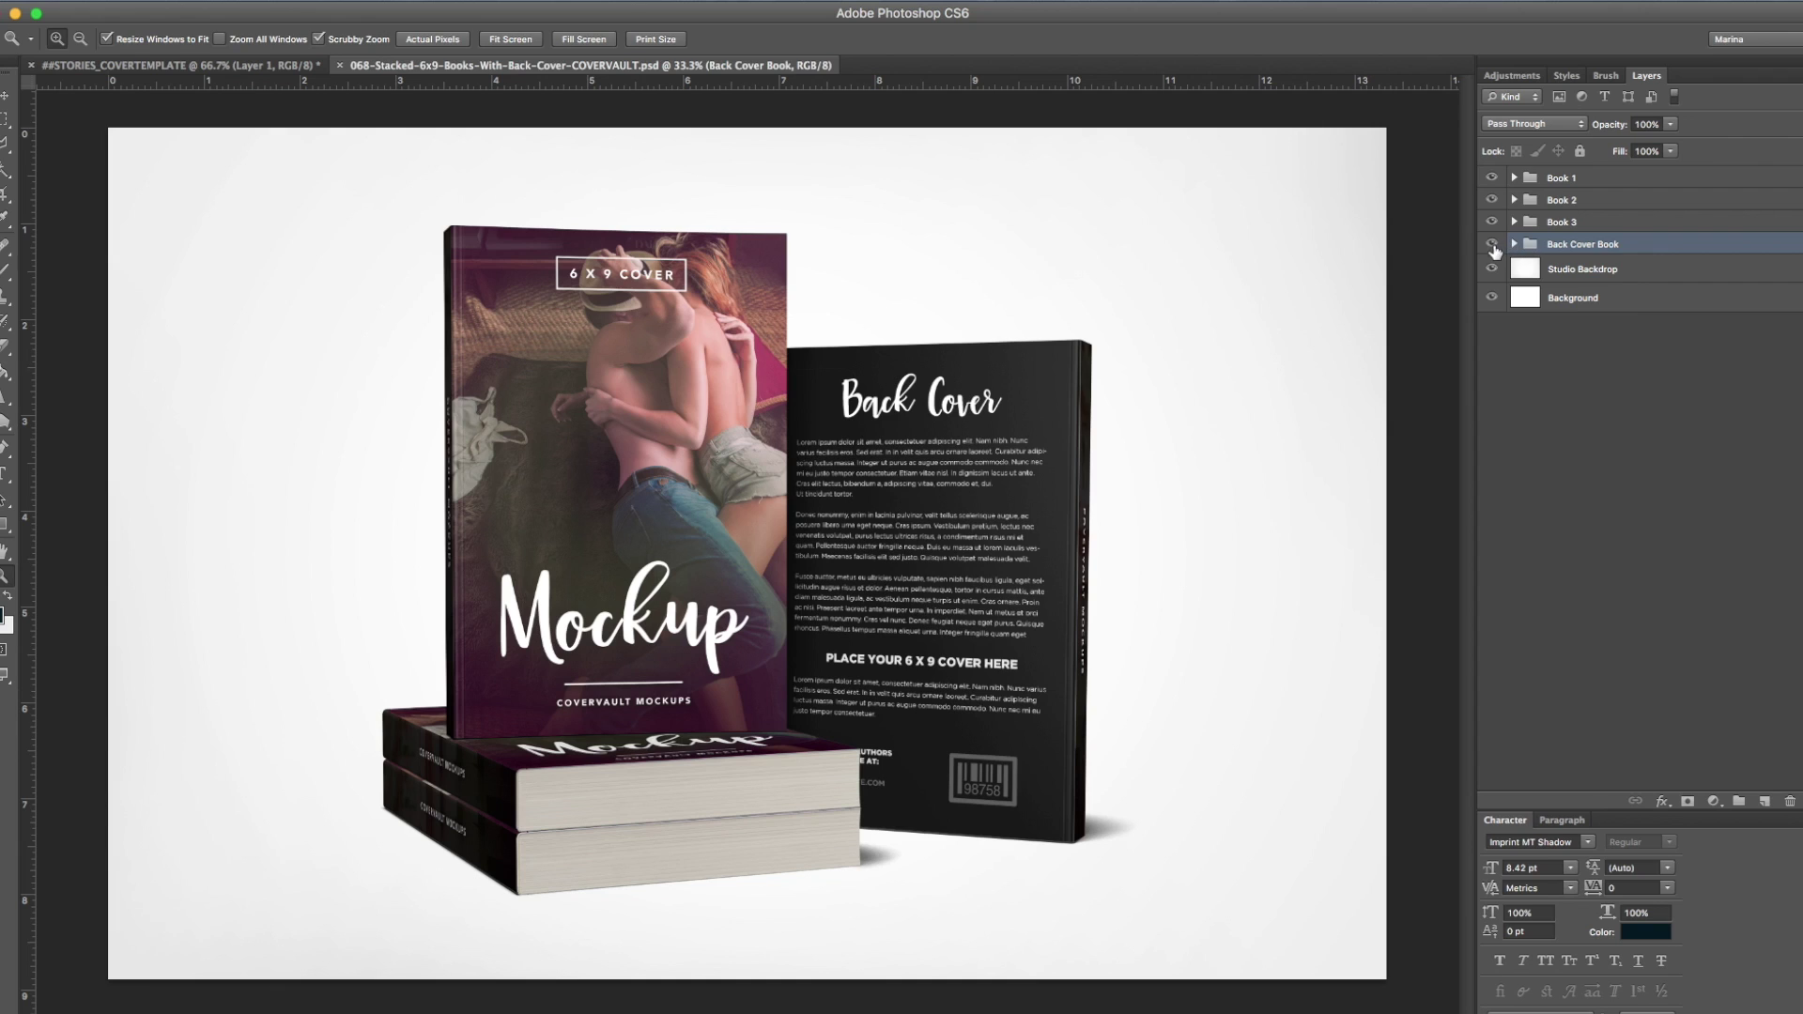
pyautogui.click(1493, 246)
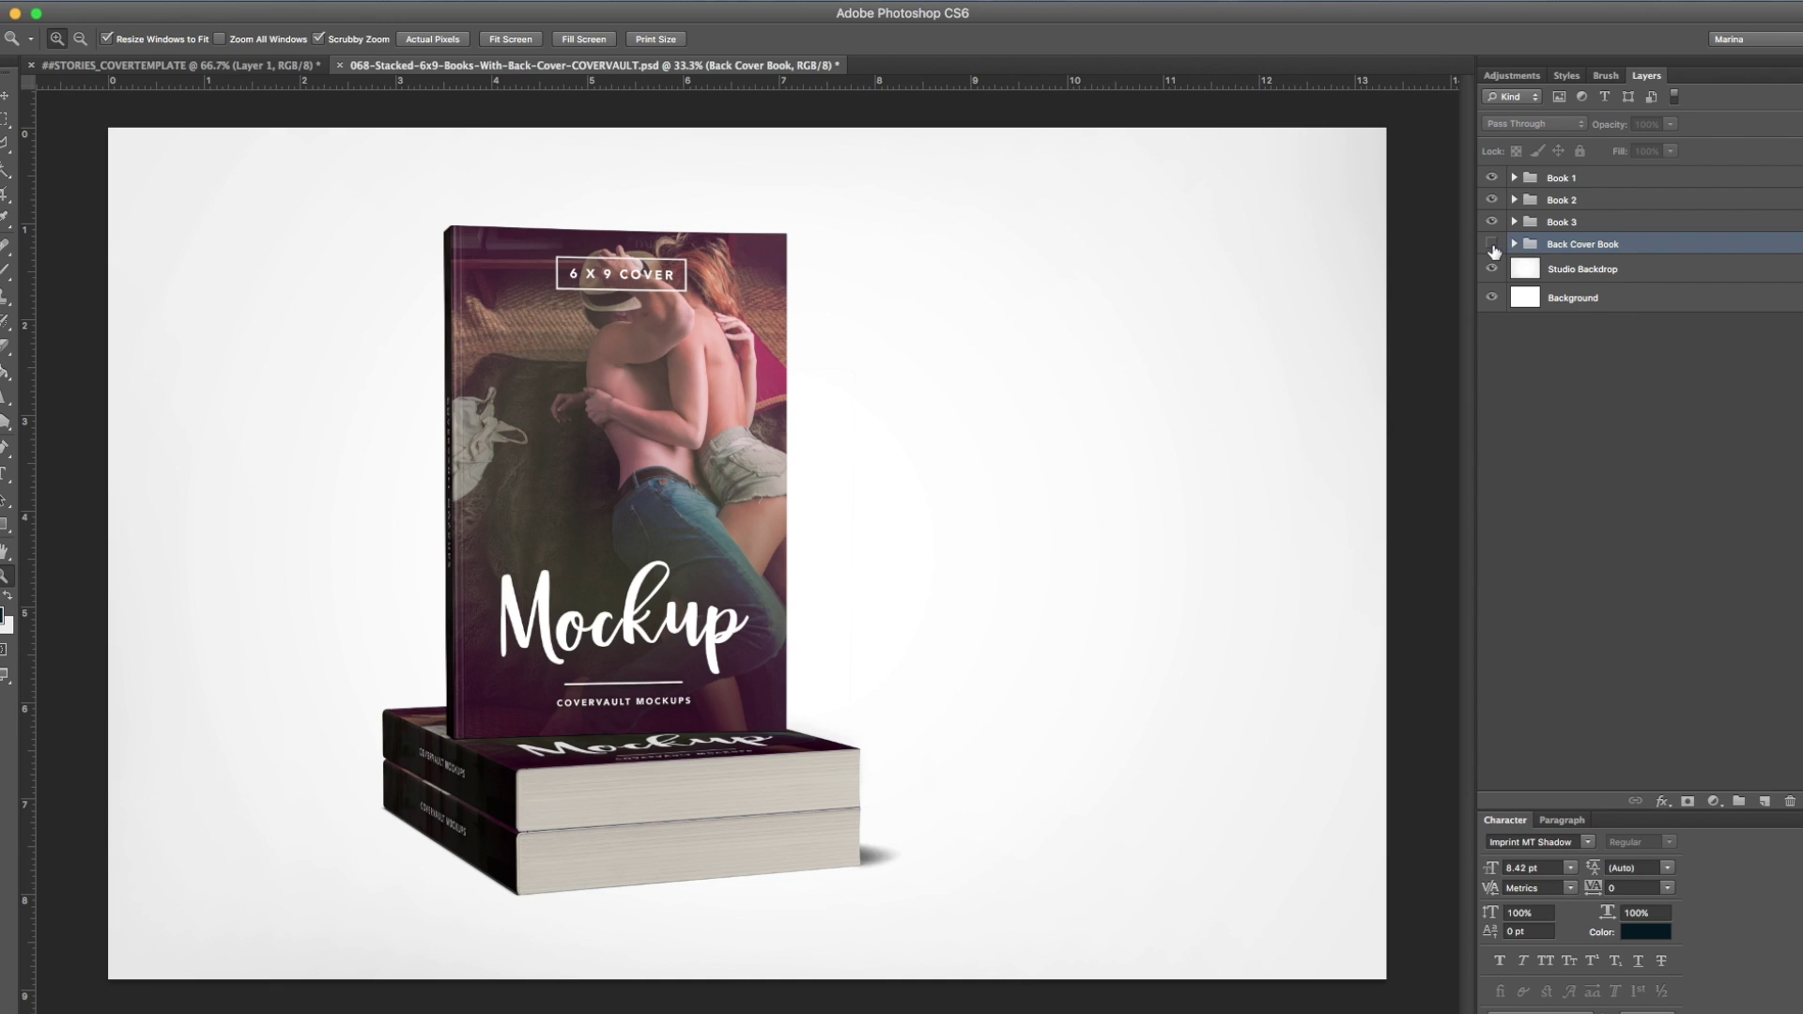
pyautogui.click(1492, 245)
pyautogui.click(1492, 223)
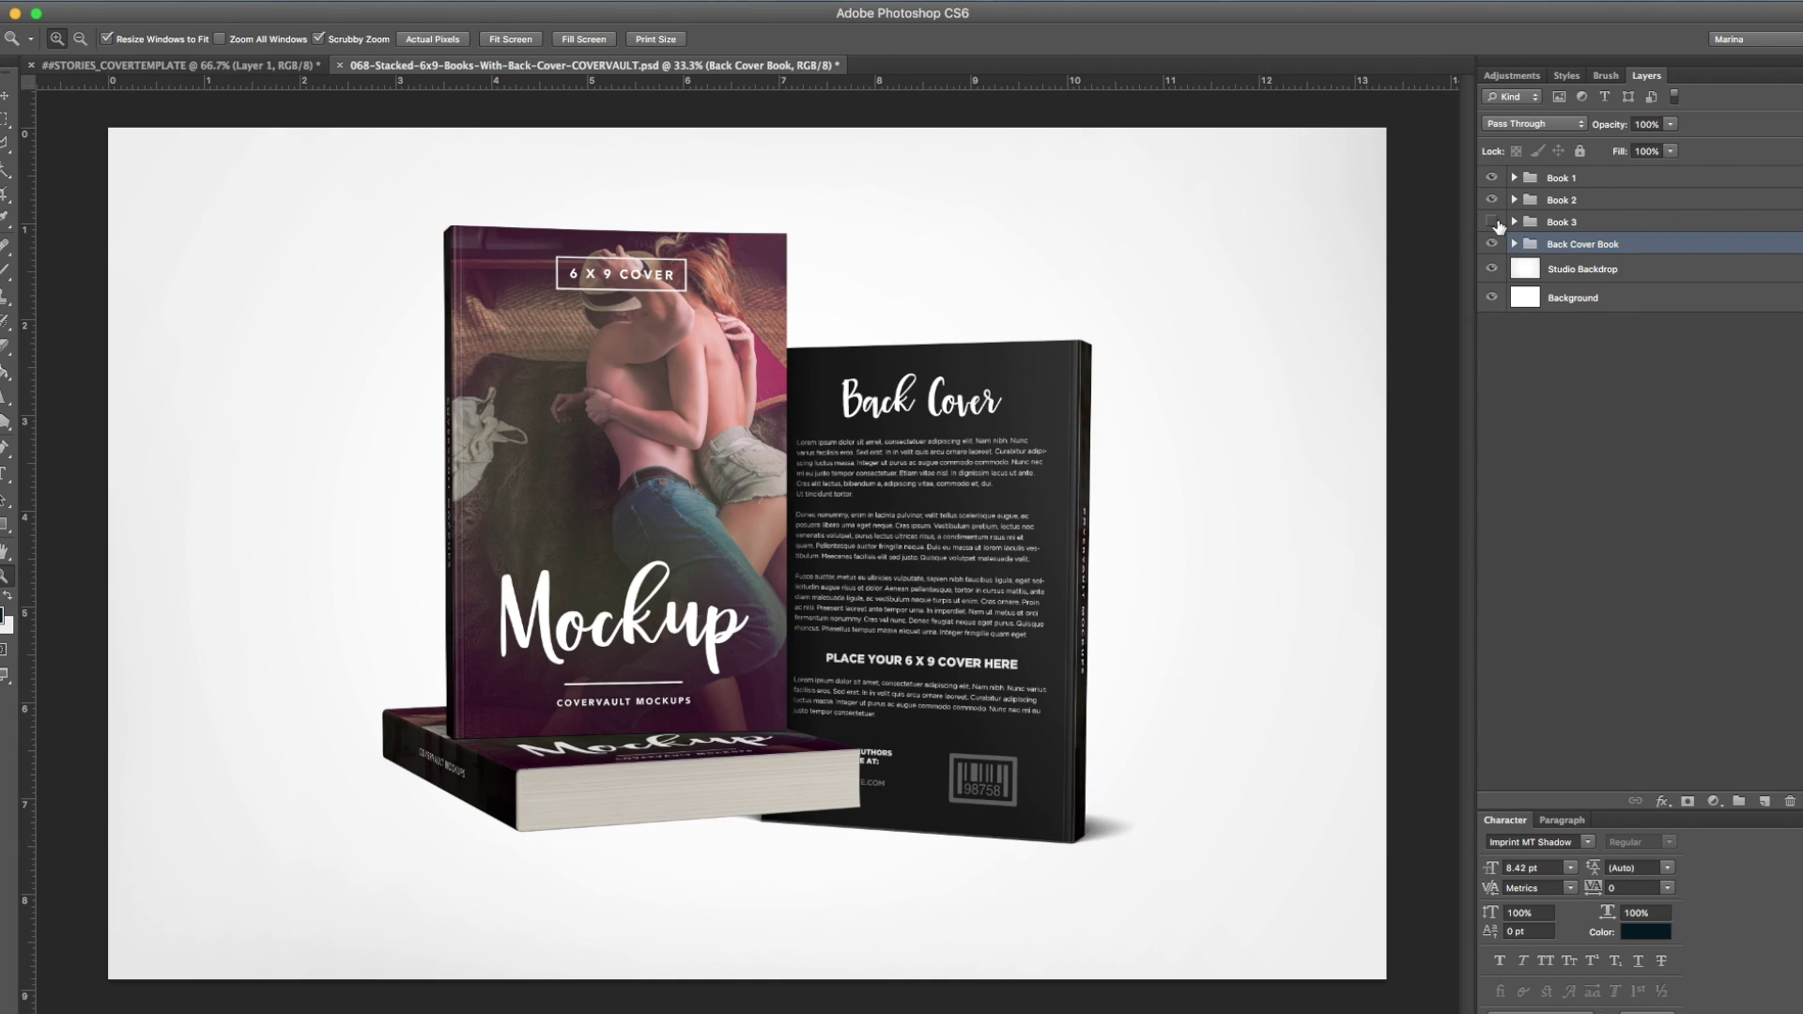
pyautogui.click(1493, 222)
pyautogui.click(1492, 200)
pyautogui.click(1491, 200)
# - Inspect the Back Cover Book group by toggling the visibility of its Back Cover Spine and Back Cover layers
pyautogui.click(1515, 243)
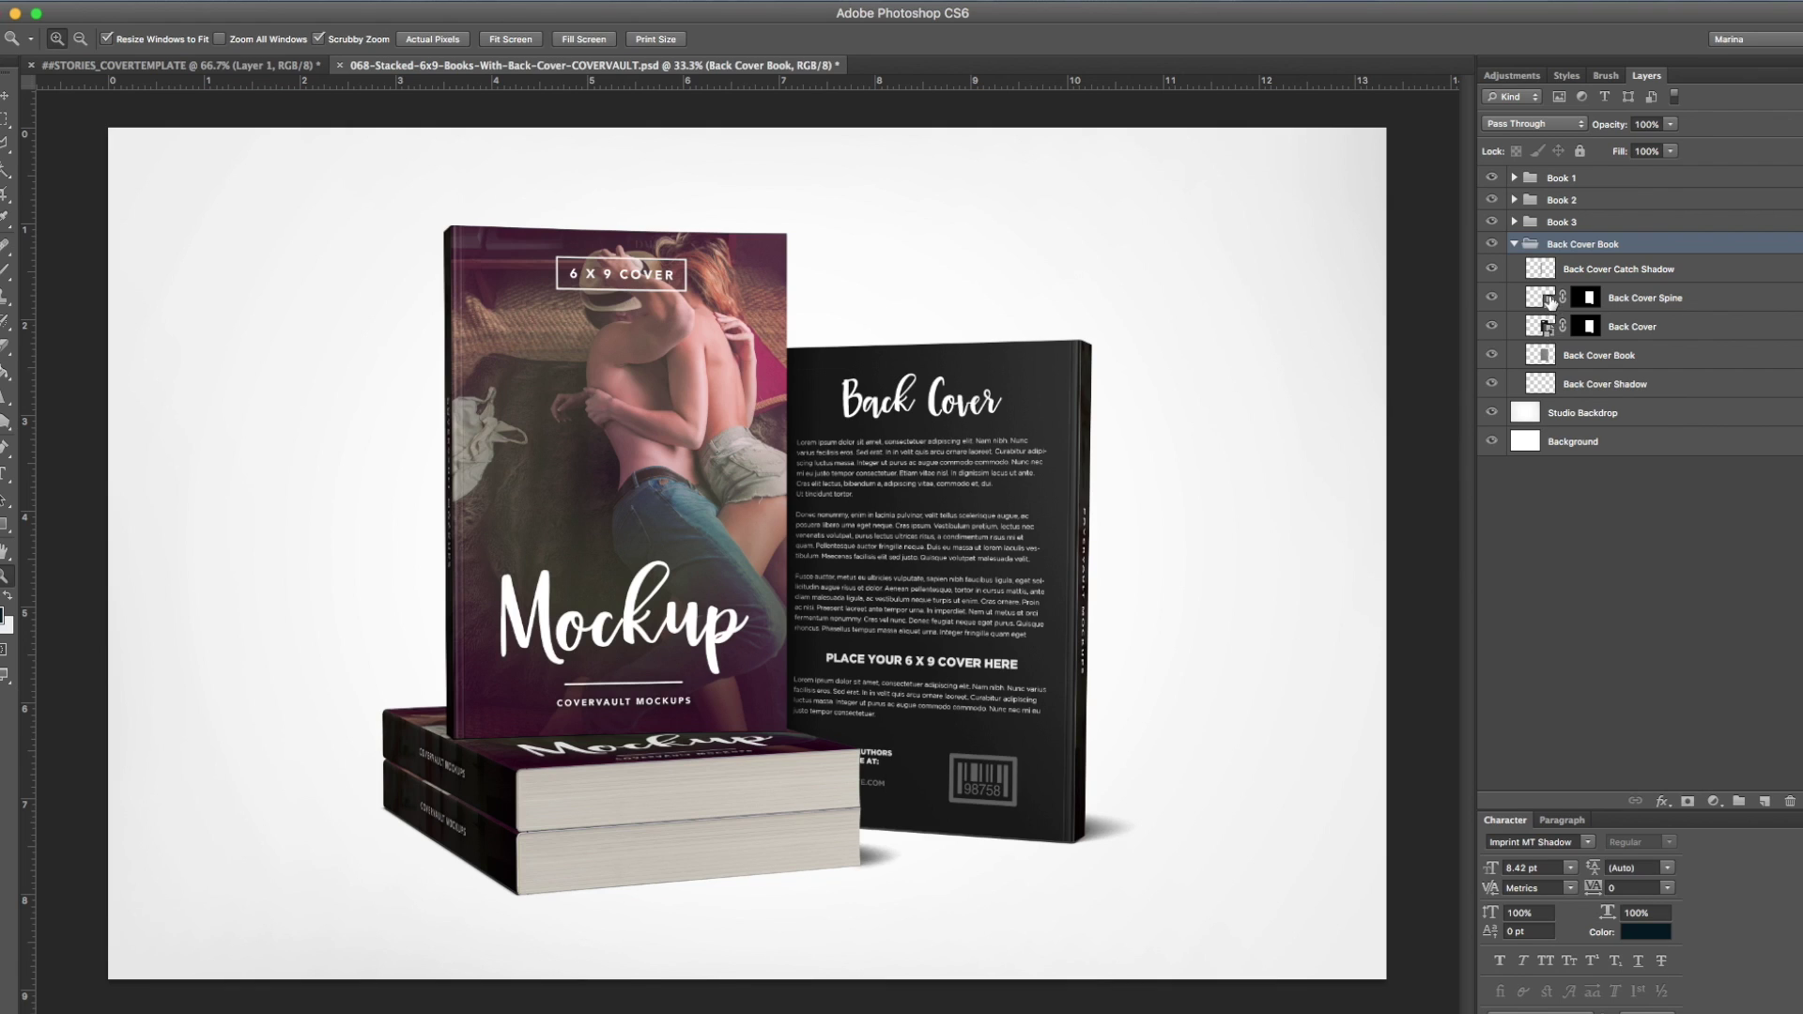
pyautogui.click(1491, 298)
pyautogui.click(1492, 298)
pyautogui.click(1492, 298)
pyautogui.click(1492, 298)
pyautogui.click(1492, 326)
pyautogui.click(1492, 326)
pyautogui.click(1514, 244)
# - Identify the Book 3, Book 2 and Book 1 groups by hiding and showing each one
pyautogui.click(1492, 222)
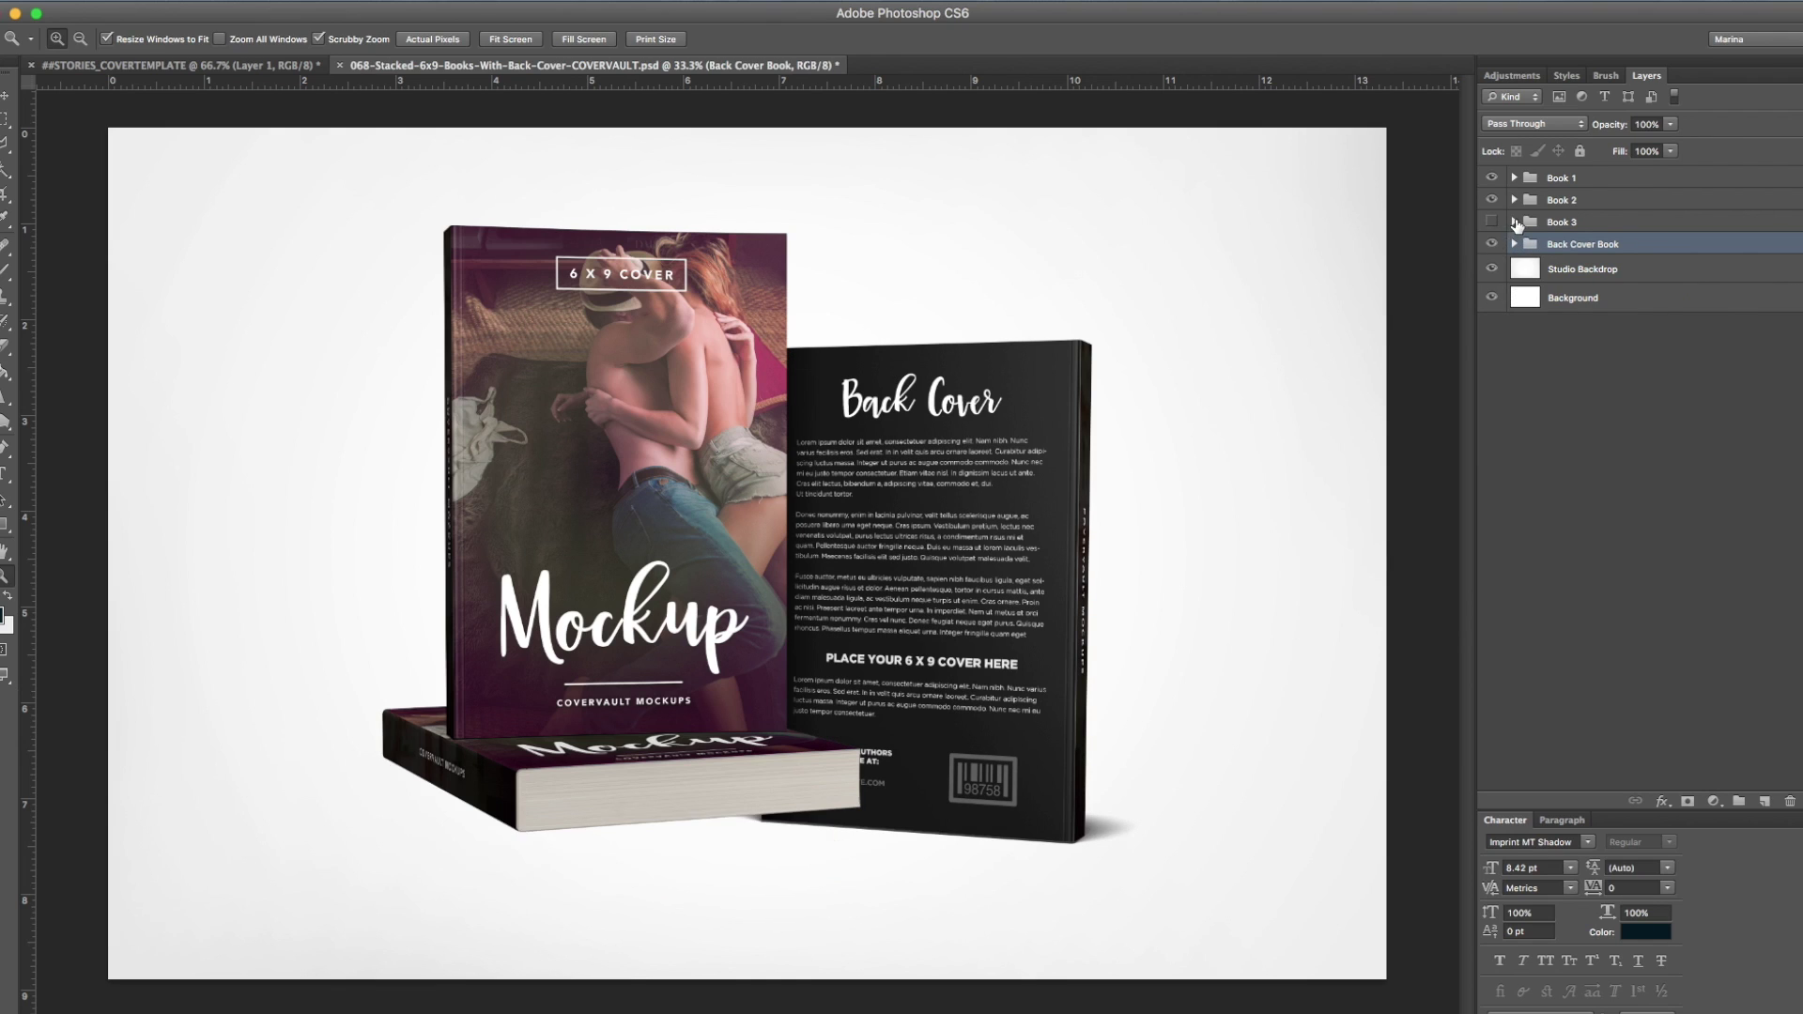
pyautogui.click(1493, 221)
pyautogui.click(1492, 199)
pyautogui.click(1492, 199)
pyautogui.click(1492, 177)
pyautogui.click(1492, 177)
# - Expand the Book 1 group and open the contents of its Book 1 Cover smart object
pyautogui.click(1551, 180)
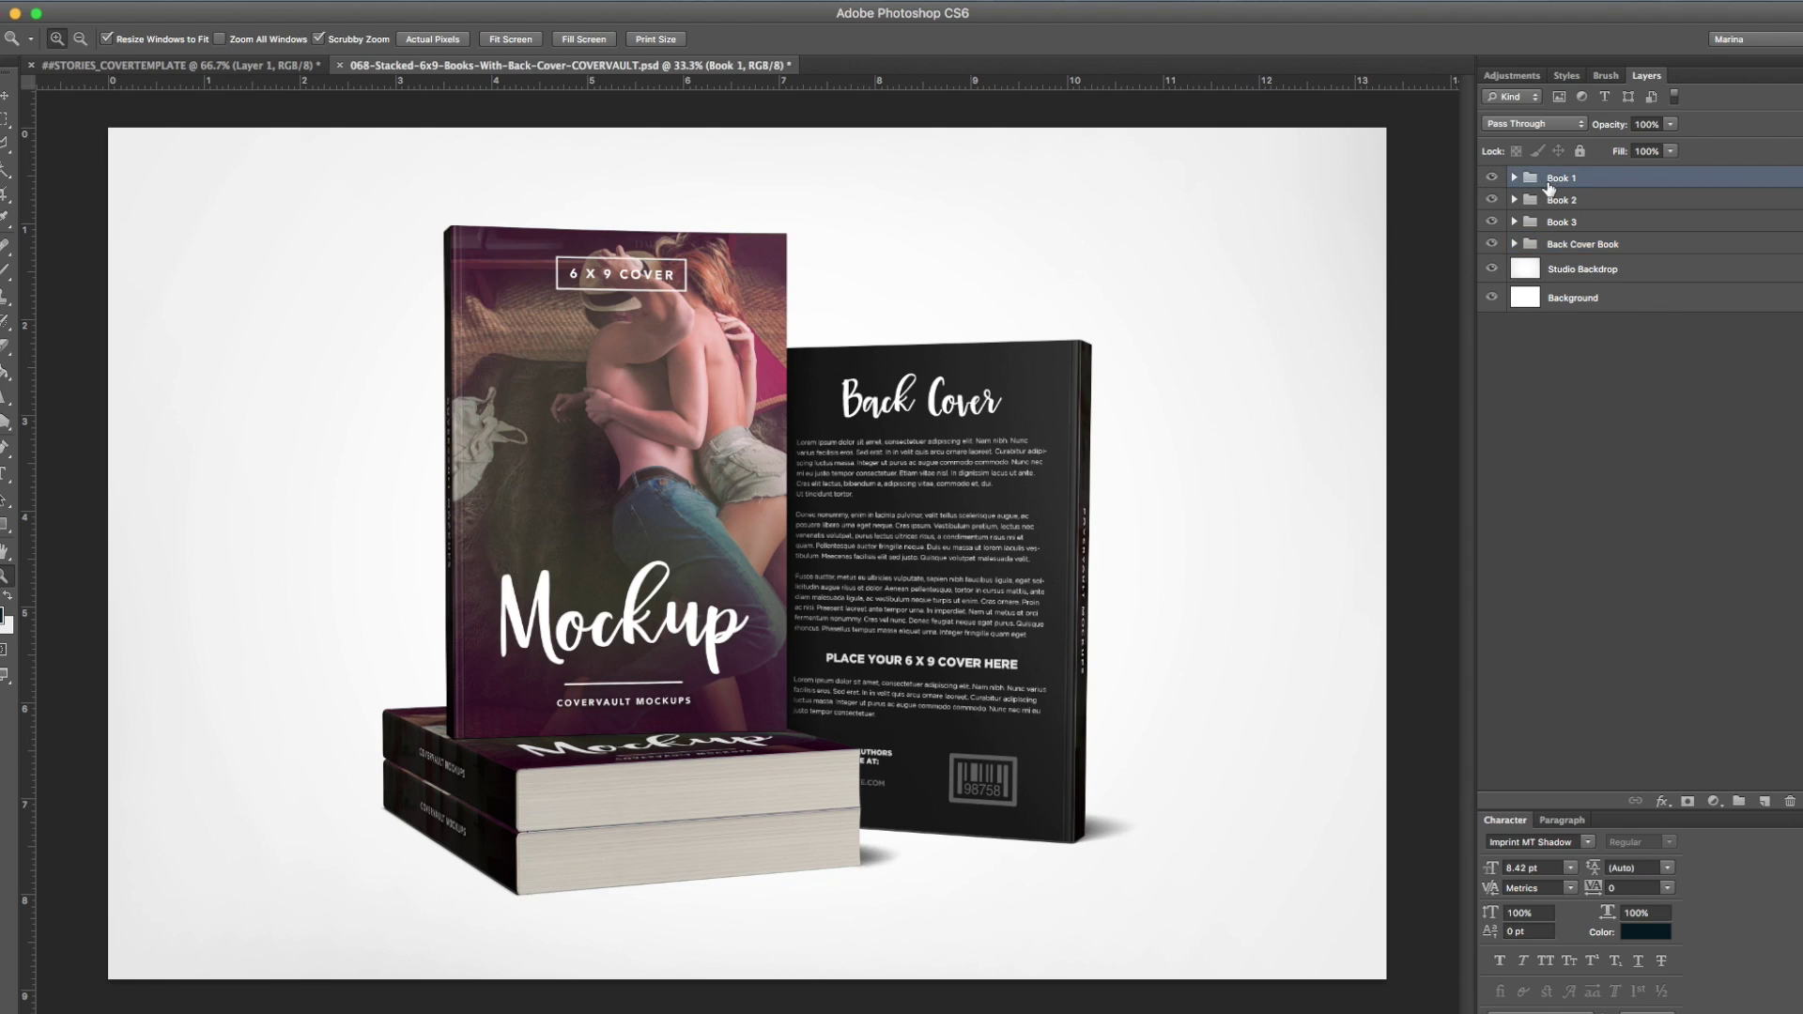
pyautogui.click(1514, 177)
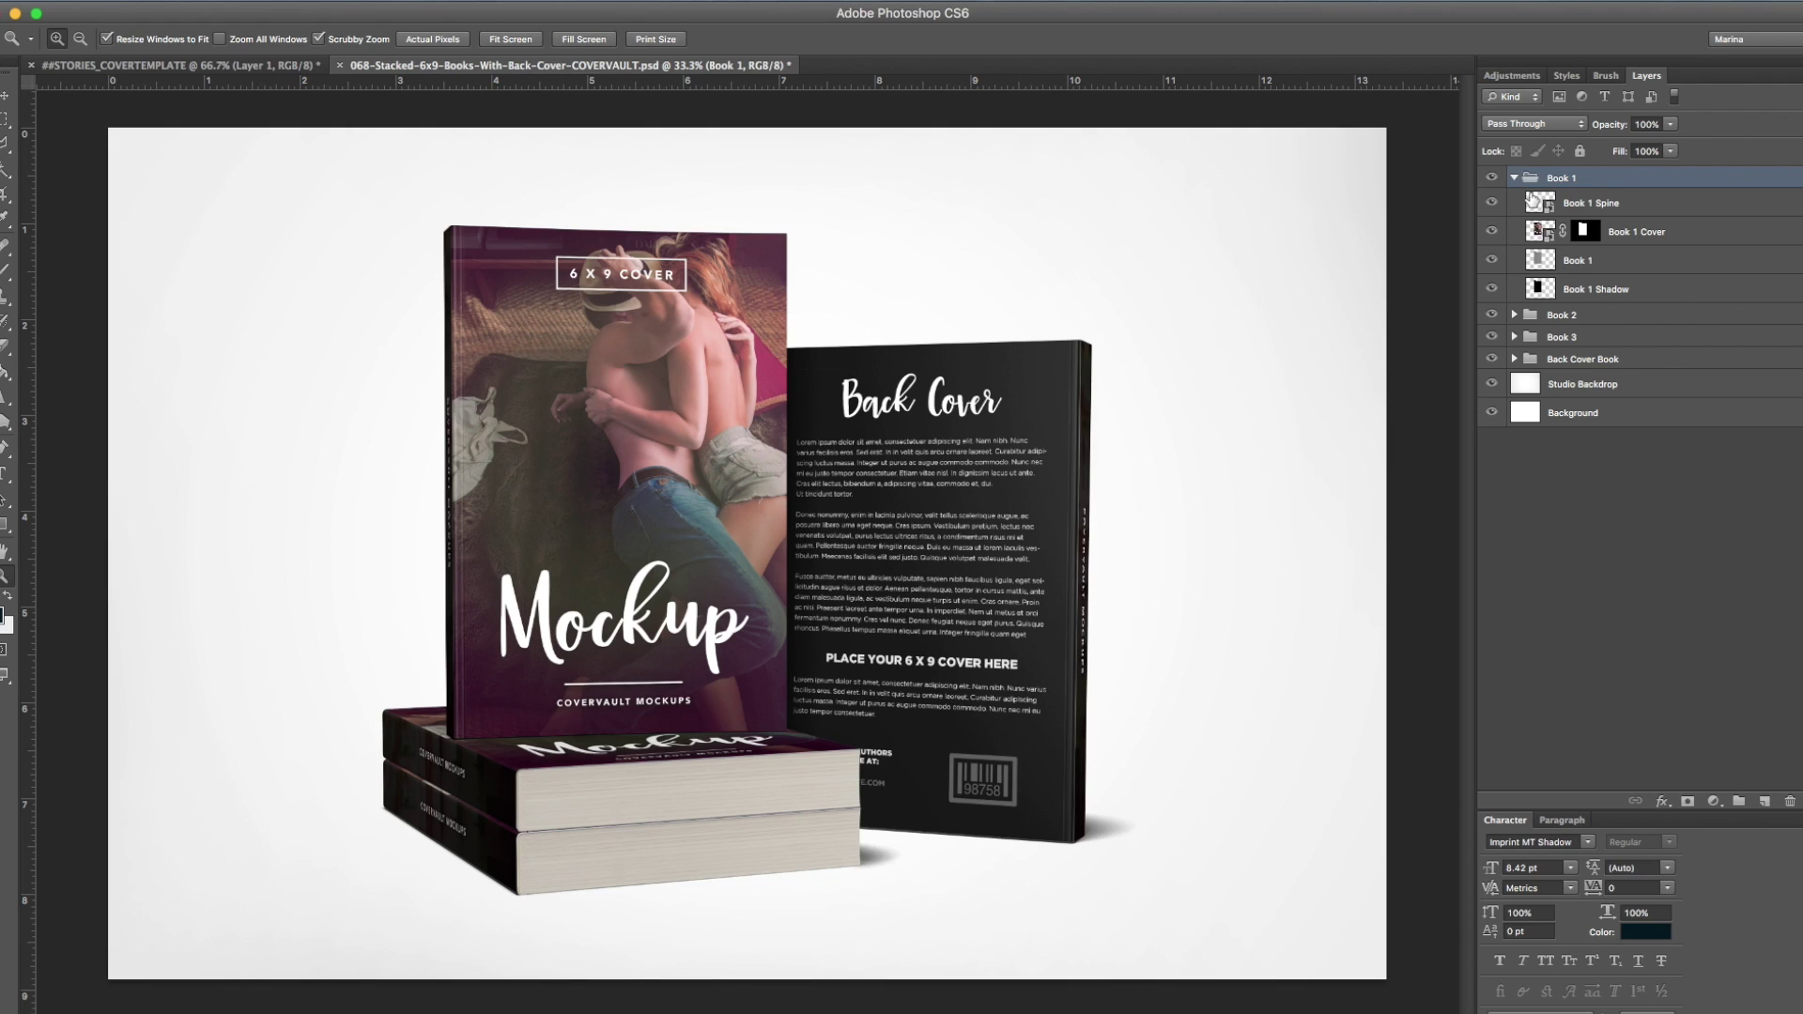
pyautogui.click(1511, 233)
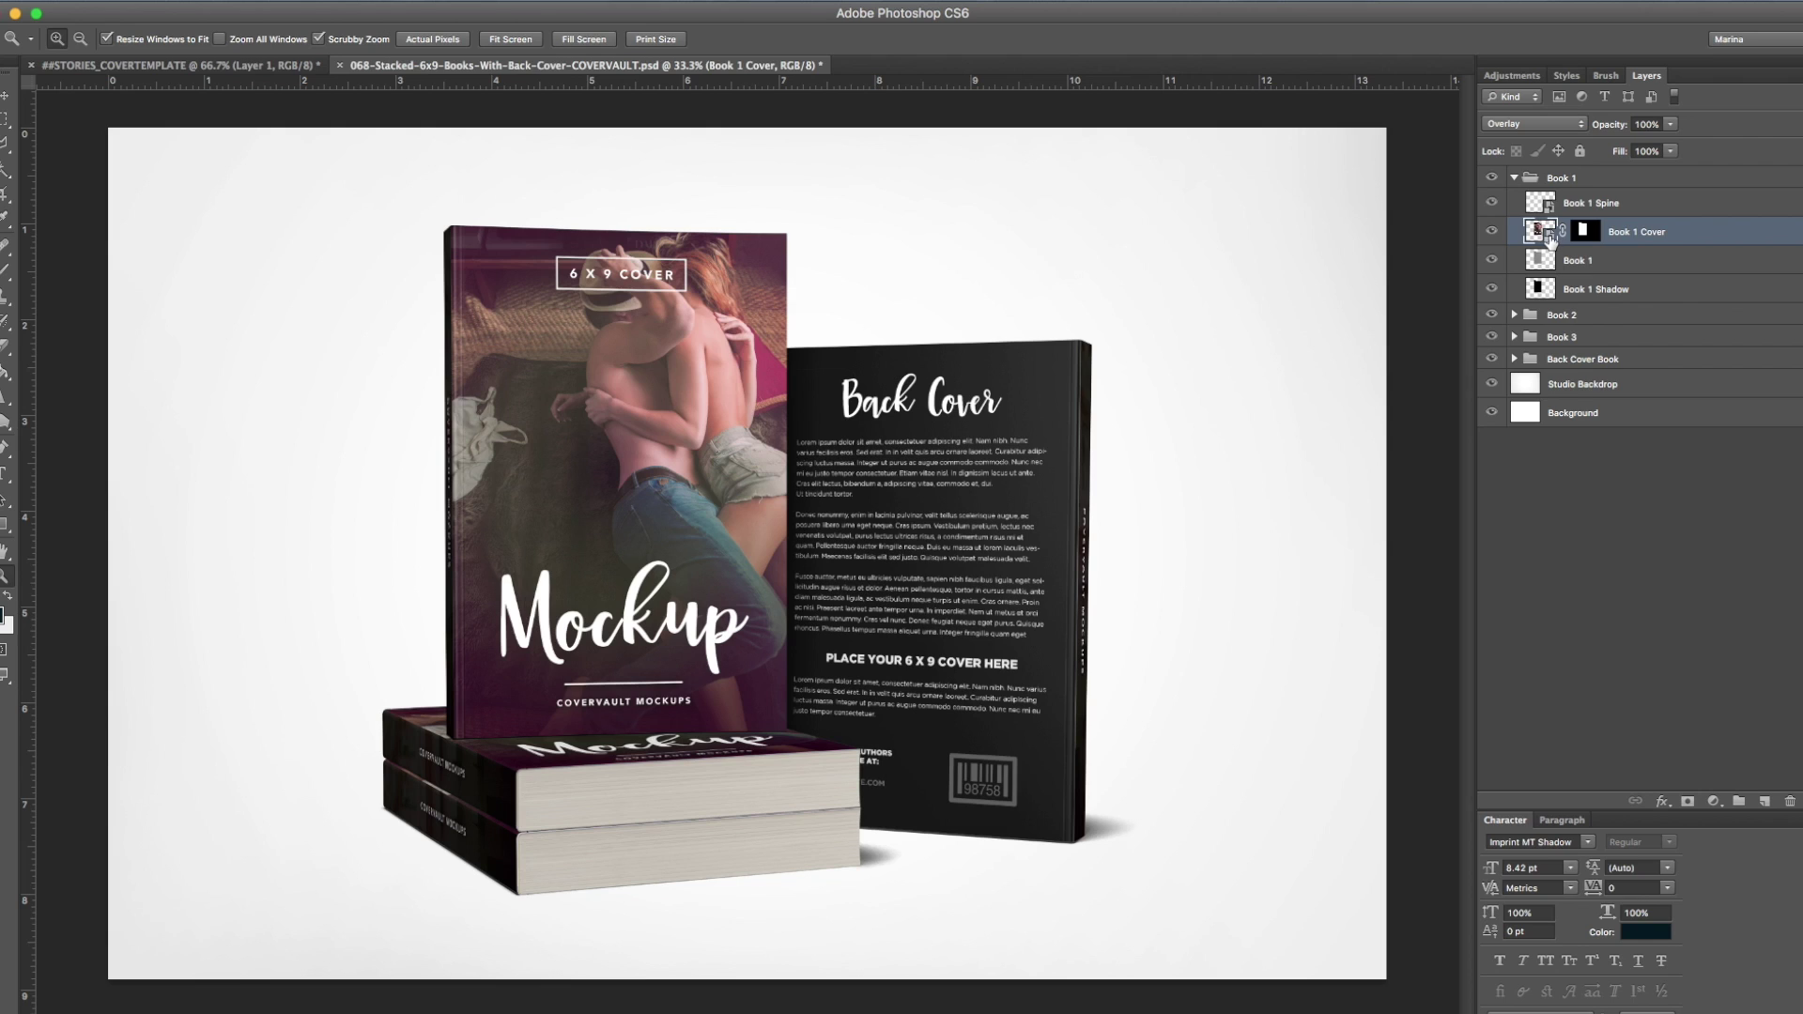
pyautogui.doubleClick(1550, 241)
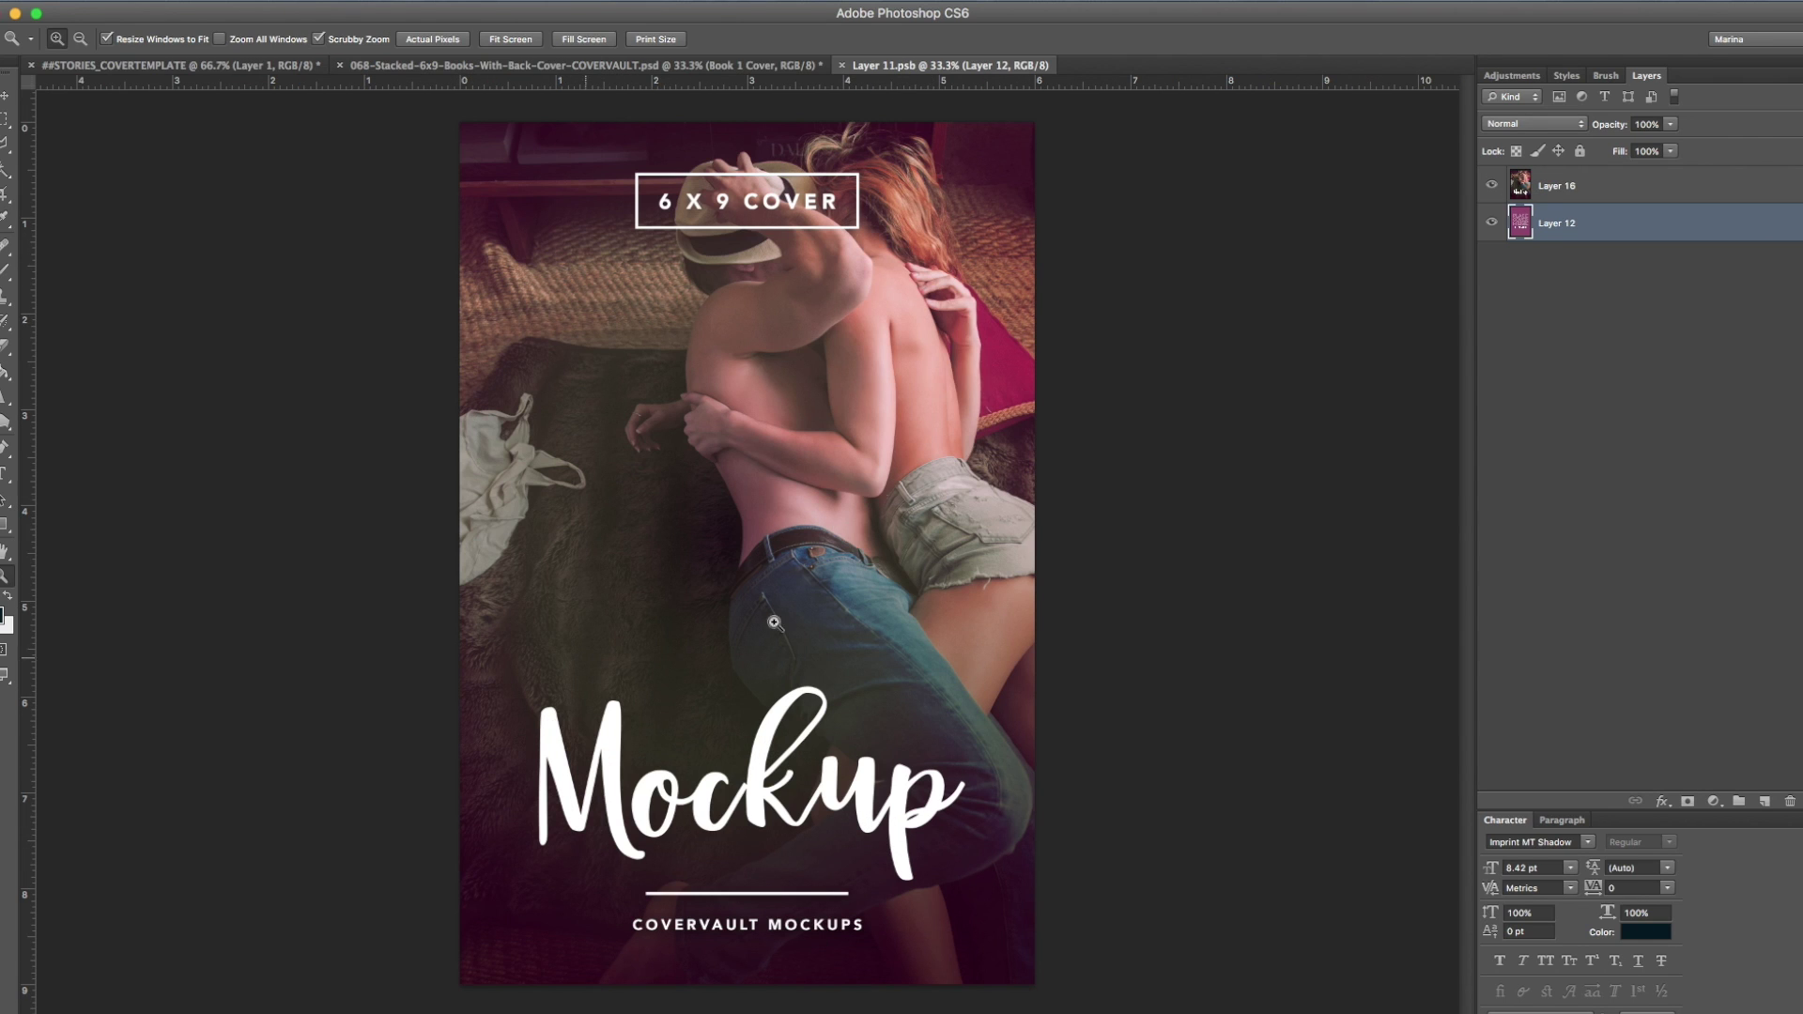
# - Switch to the ##STORIES_COVERTEMPLATE document and flatten the image
pyautogui.click(143, 70)
pyautogui.press('m')
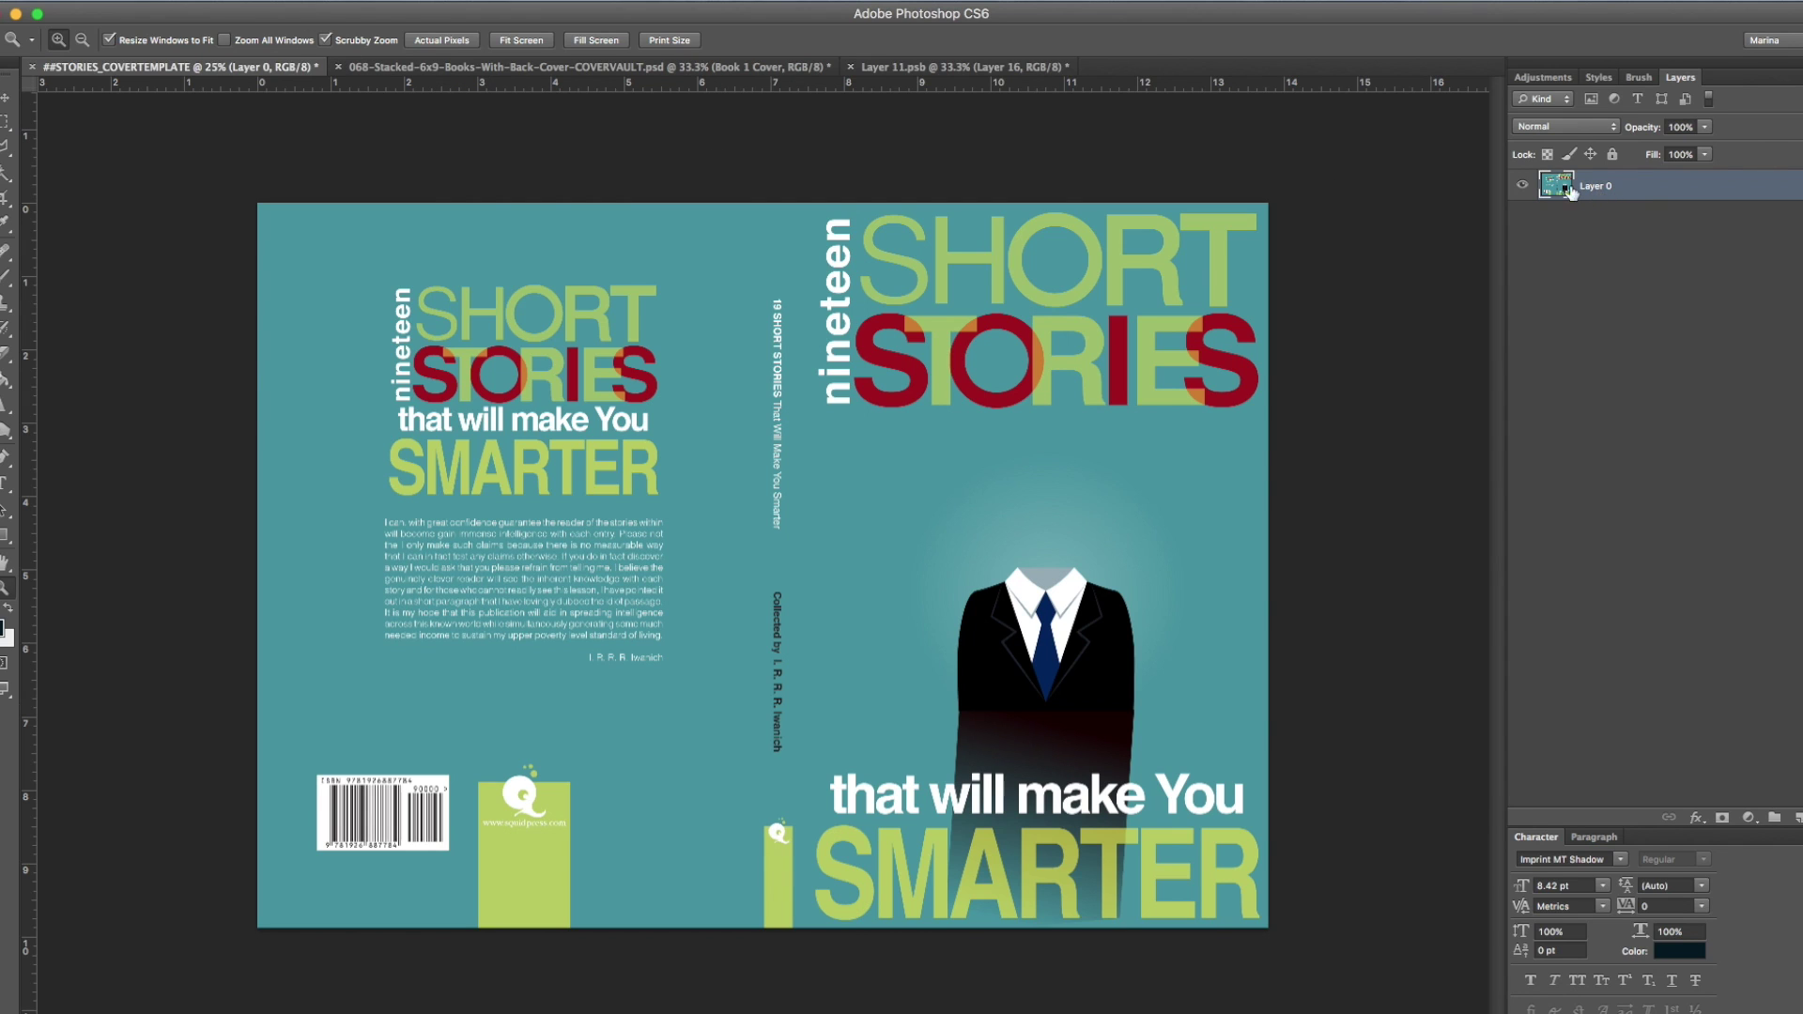
pyautogui.click(313, 5)
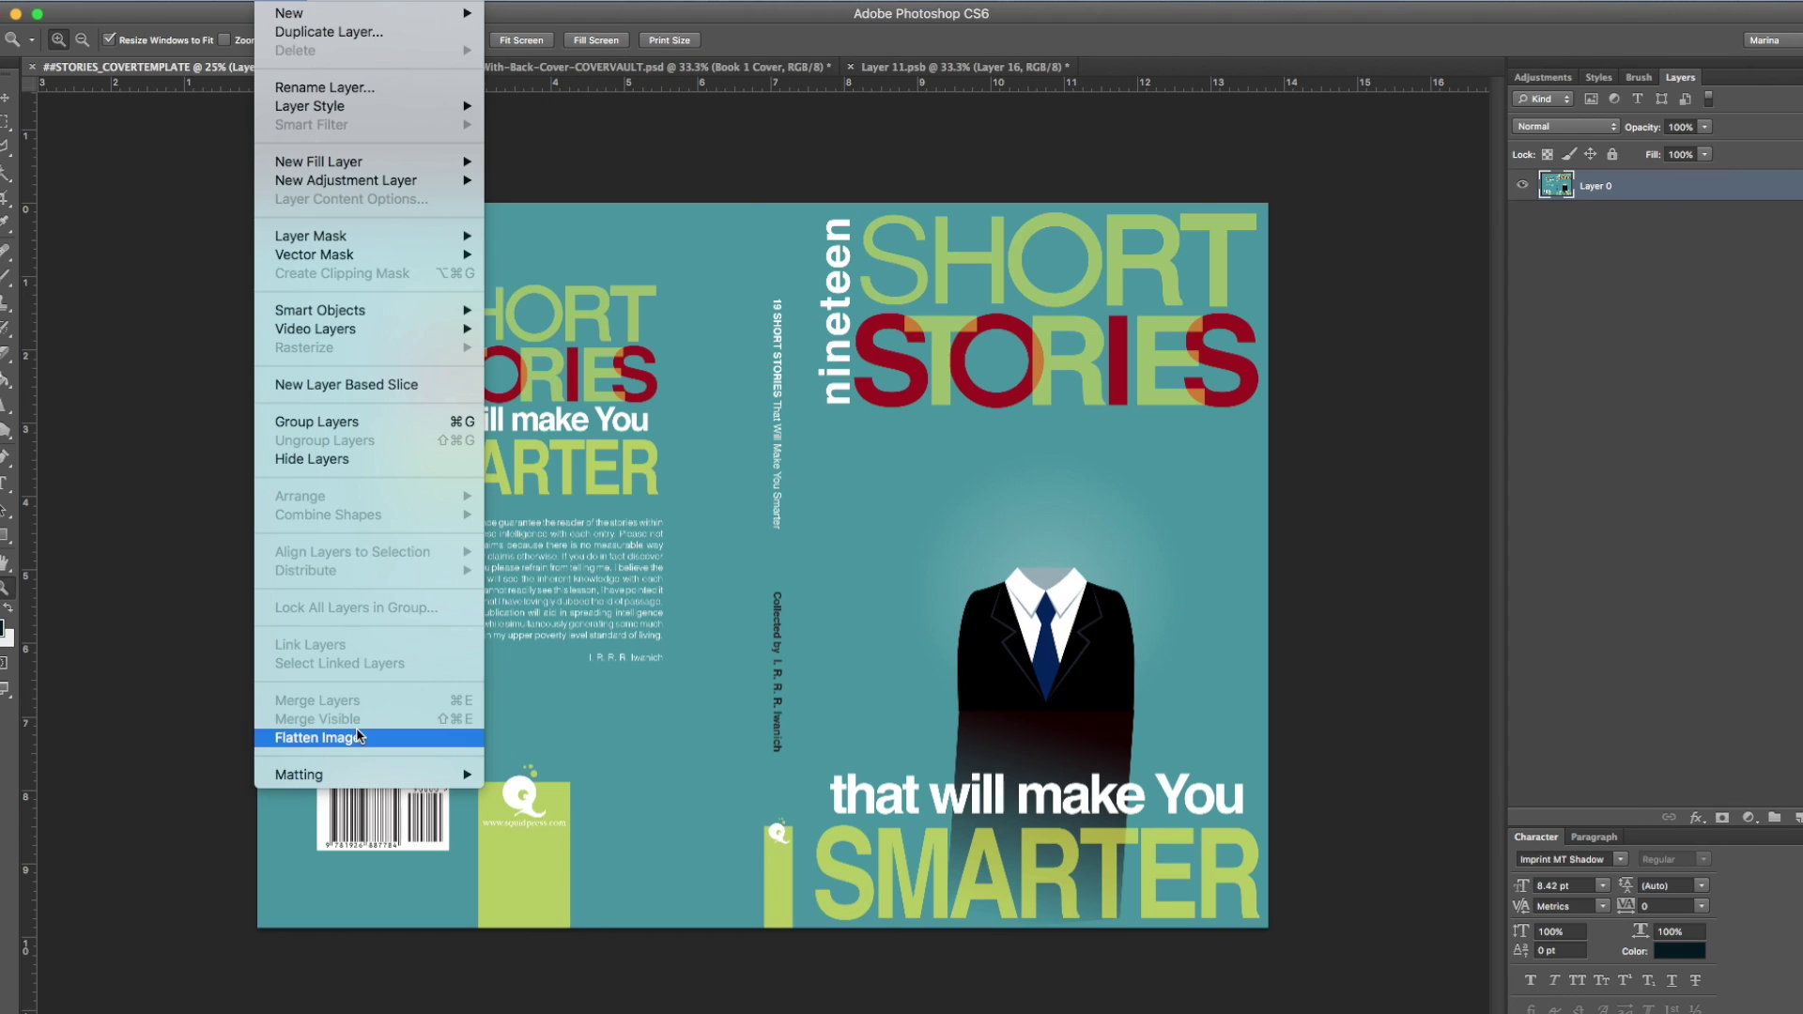
pyautogui.click(318, 737)
# - Copy the front cover area of the flattened template with a rectangular selection, and return to the Layer 11.psb document
pyautogui.click(6, 121)
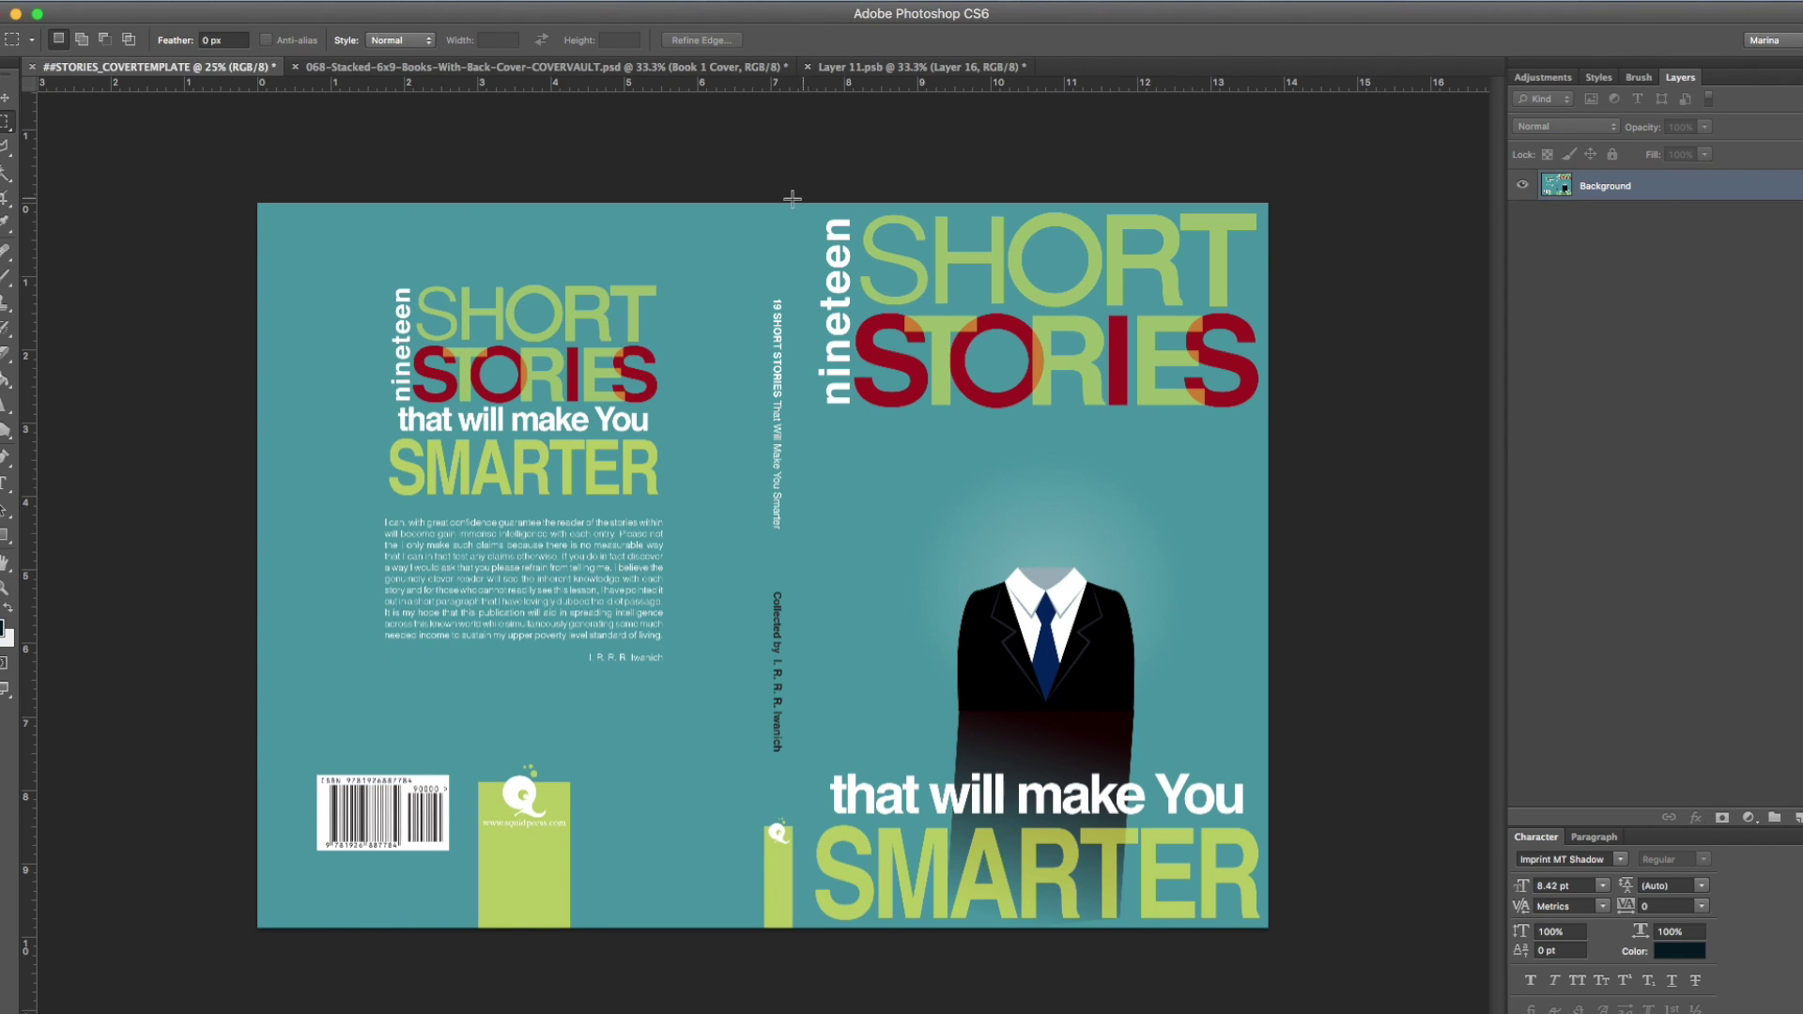
pyautogui.moveTo(787, 200); pyautogui.dragTo(1281, 910)
pyautogui.click(925, 68)
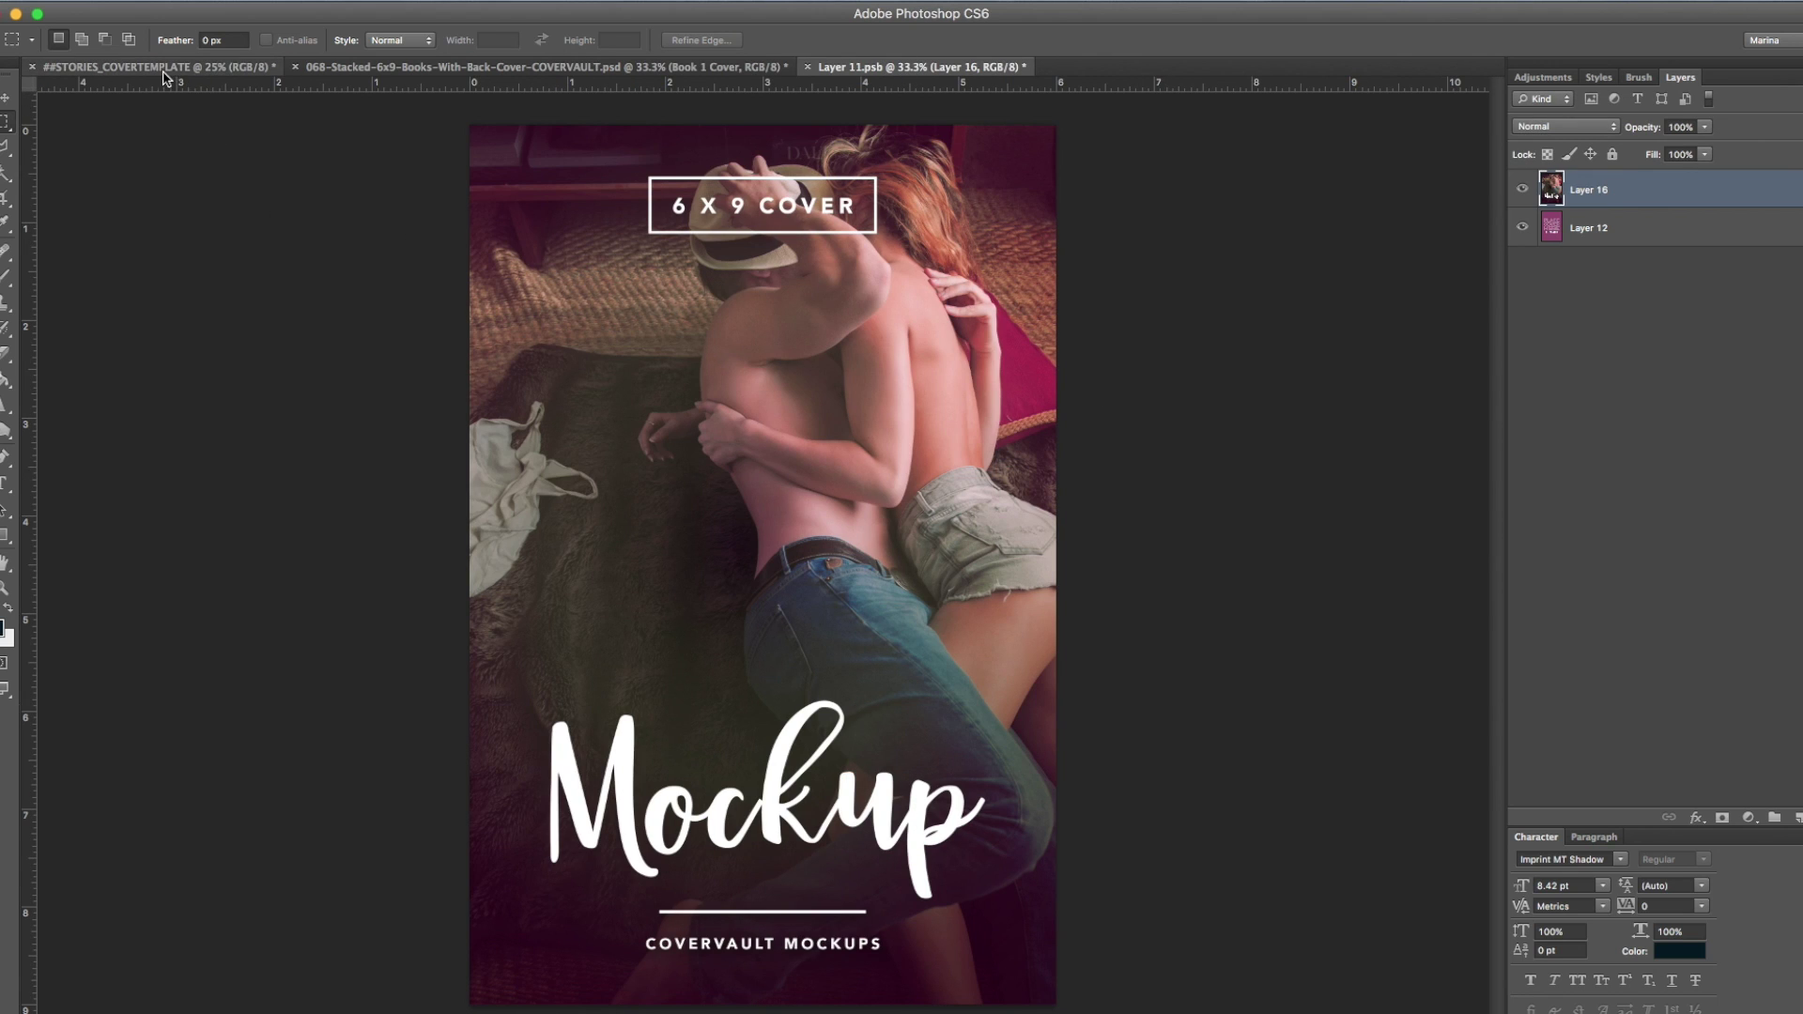
# - Paste the copied front cover above the placeholder artwork and position it over the canvas
pyautogui.click(173, 2)
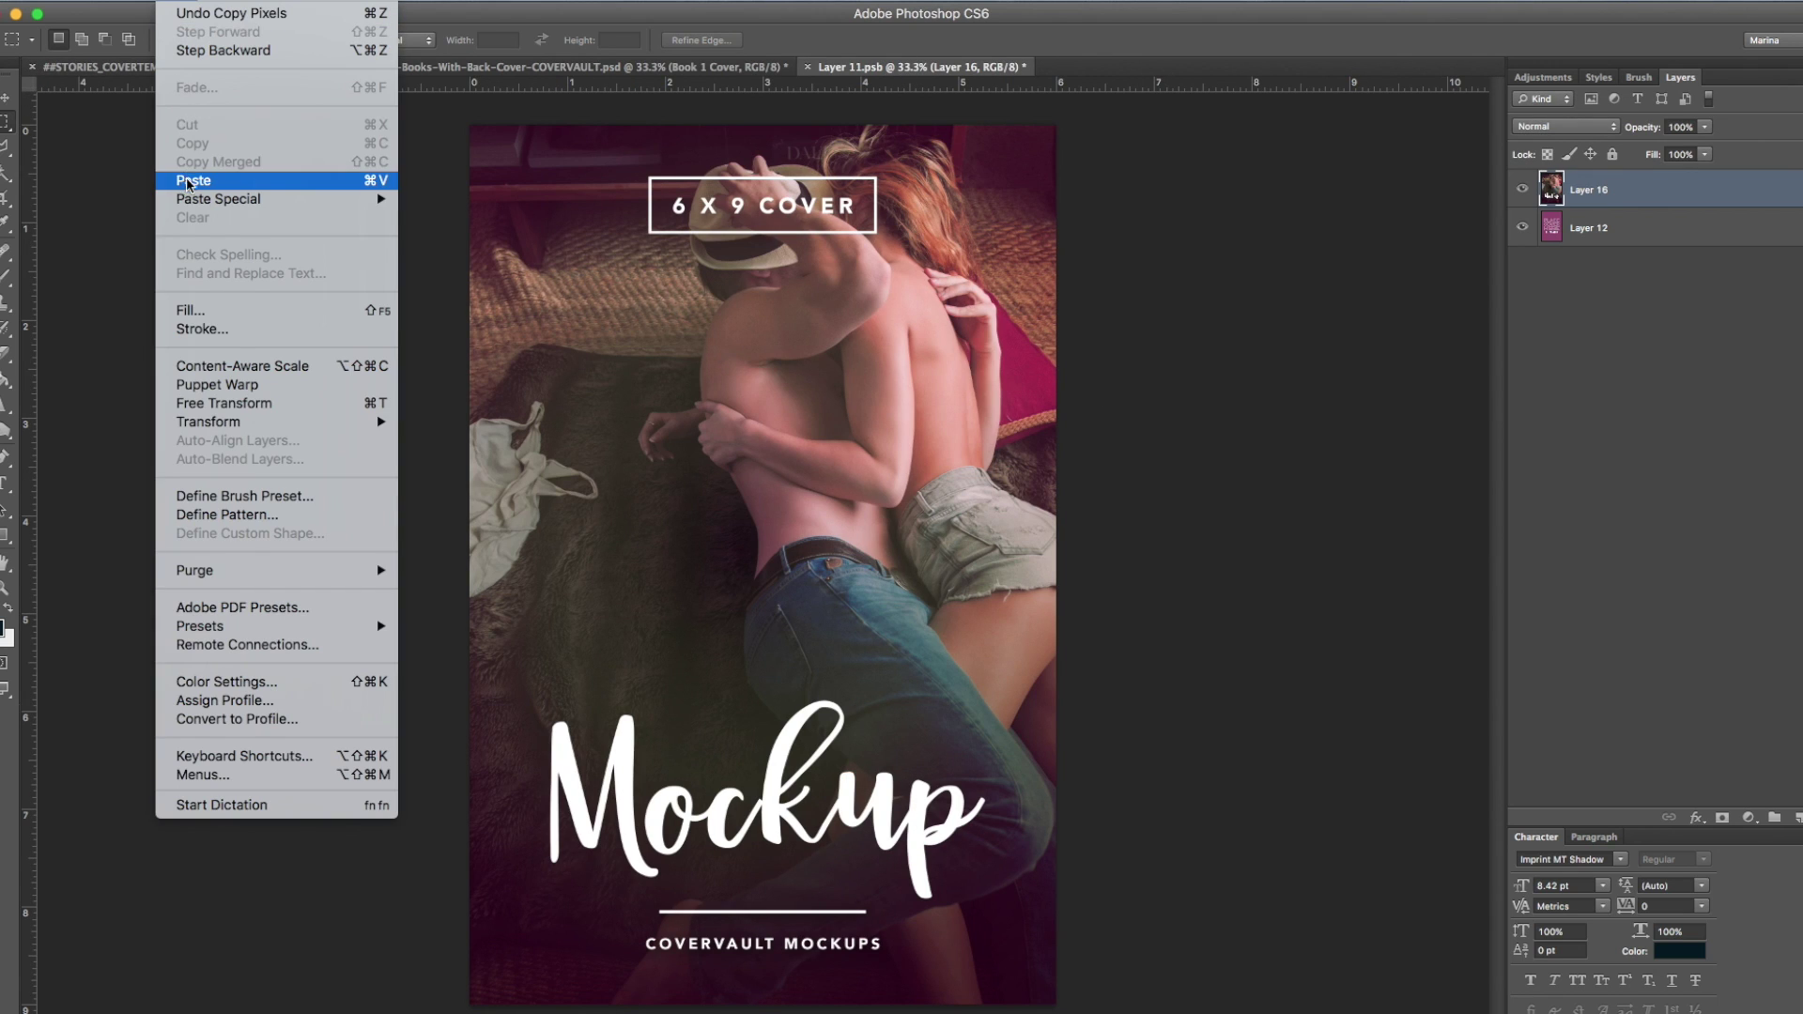
pyautogui.click(187, 183)
pyautogui.press('v')
pyautogui.moveTo(853, 588); pyautogui.dragTo(889, 625)
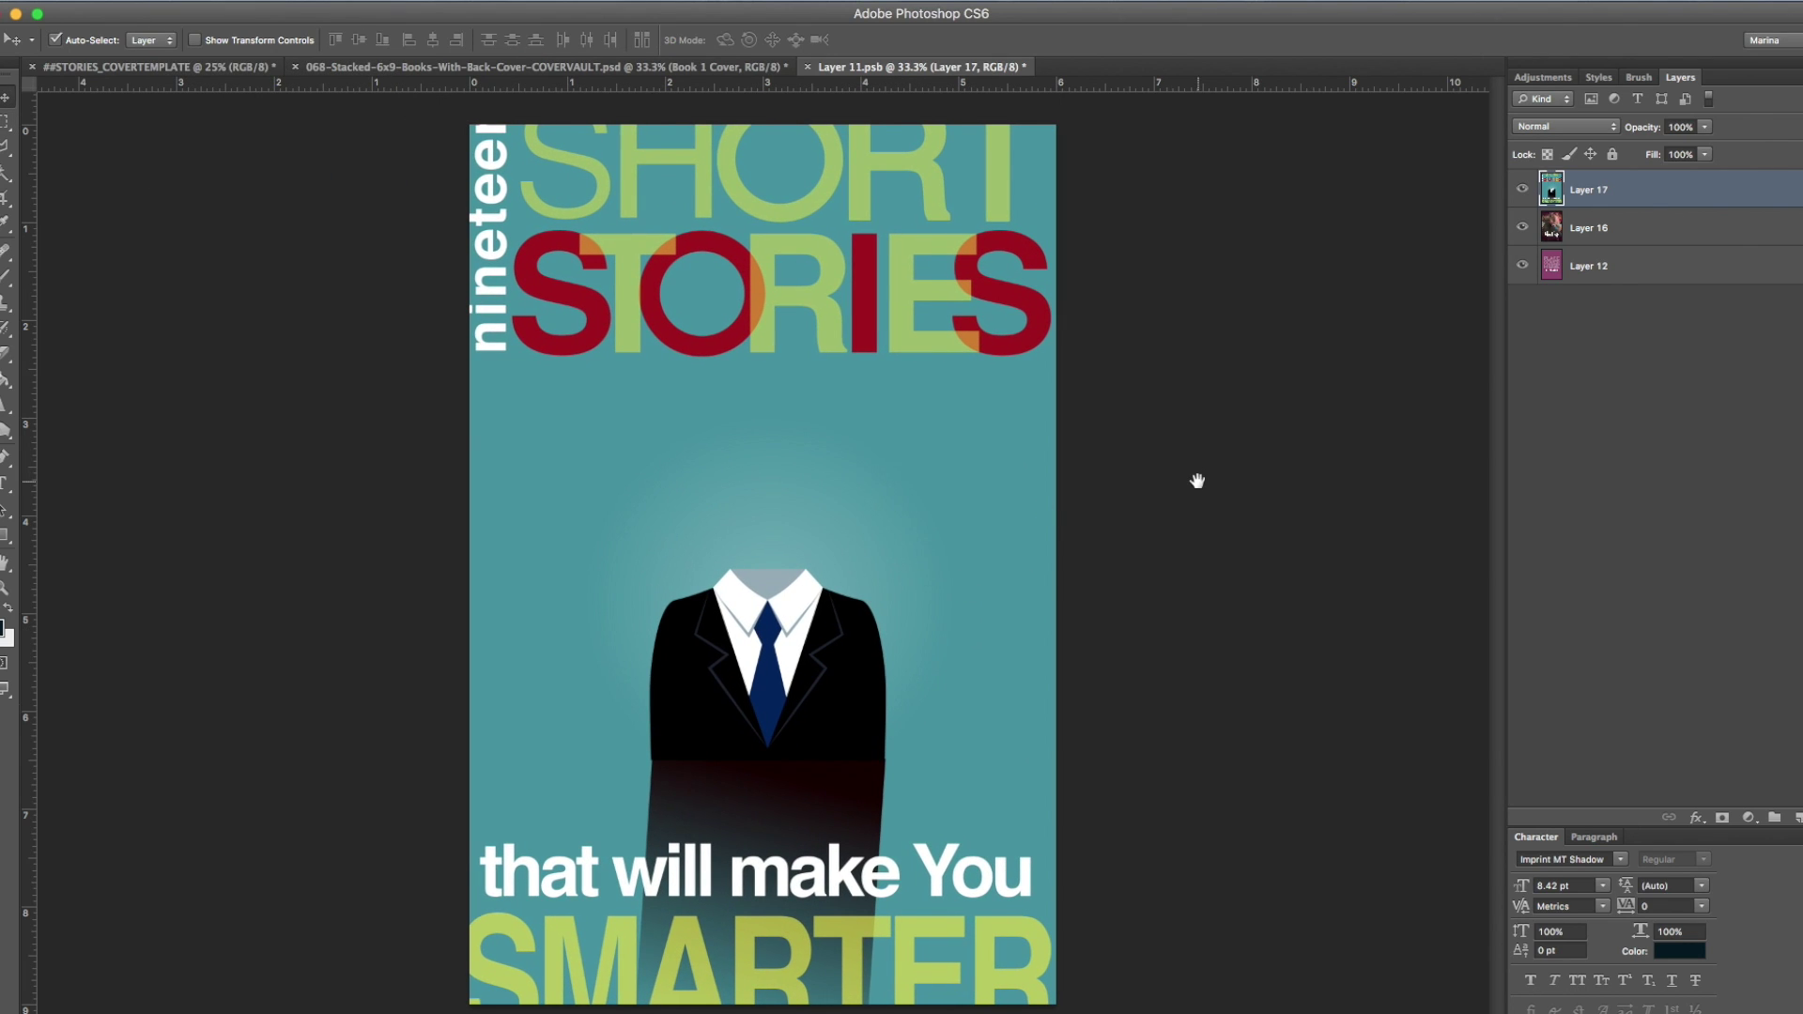
# - Scale the pasted front cover down with Free Transform so all its artwork fits the 6 x 9 canvas, and adjust its position
pyautogui.press('super+t')
pyautogui.moveTo(517, 167); pyautogui.dragTo(519, 198)
pyautogui.moveTo(438, 122); pyautogui.dragTo(470, 170)
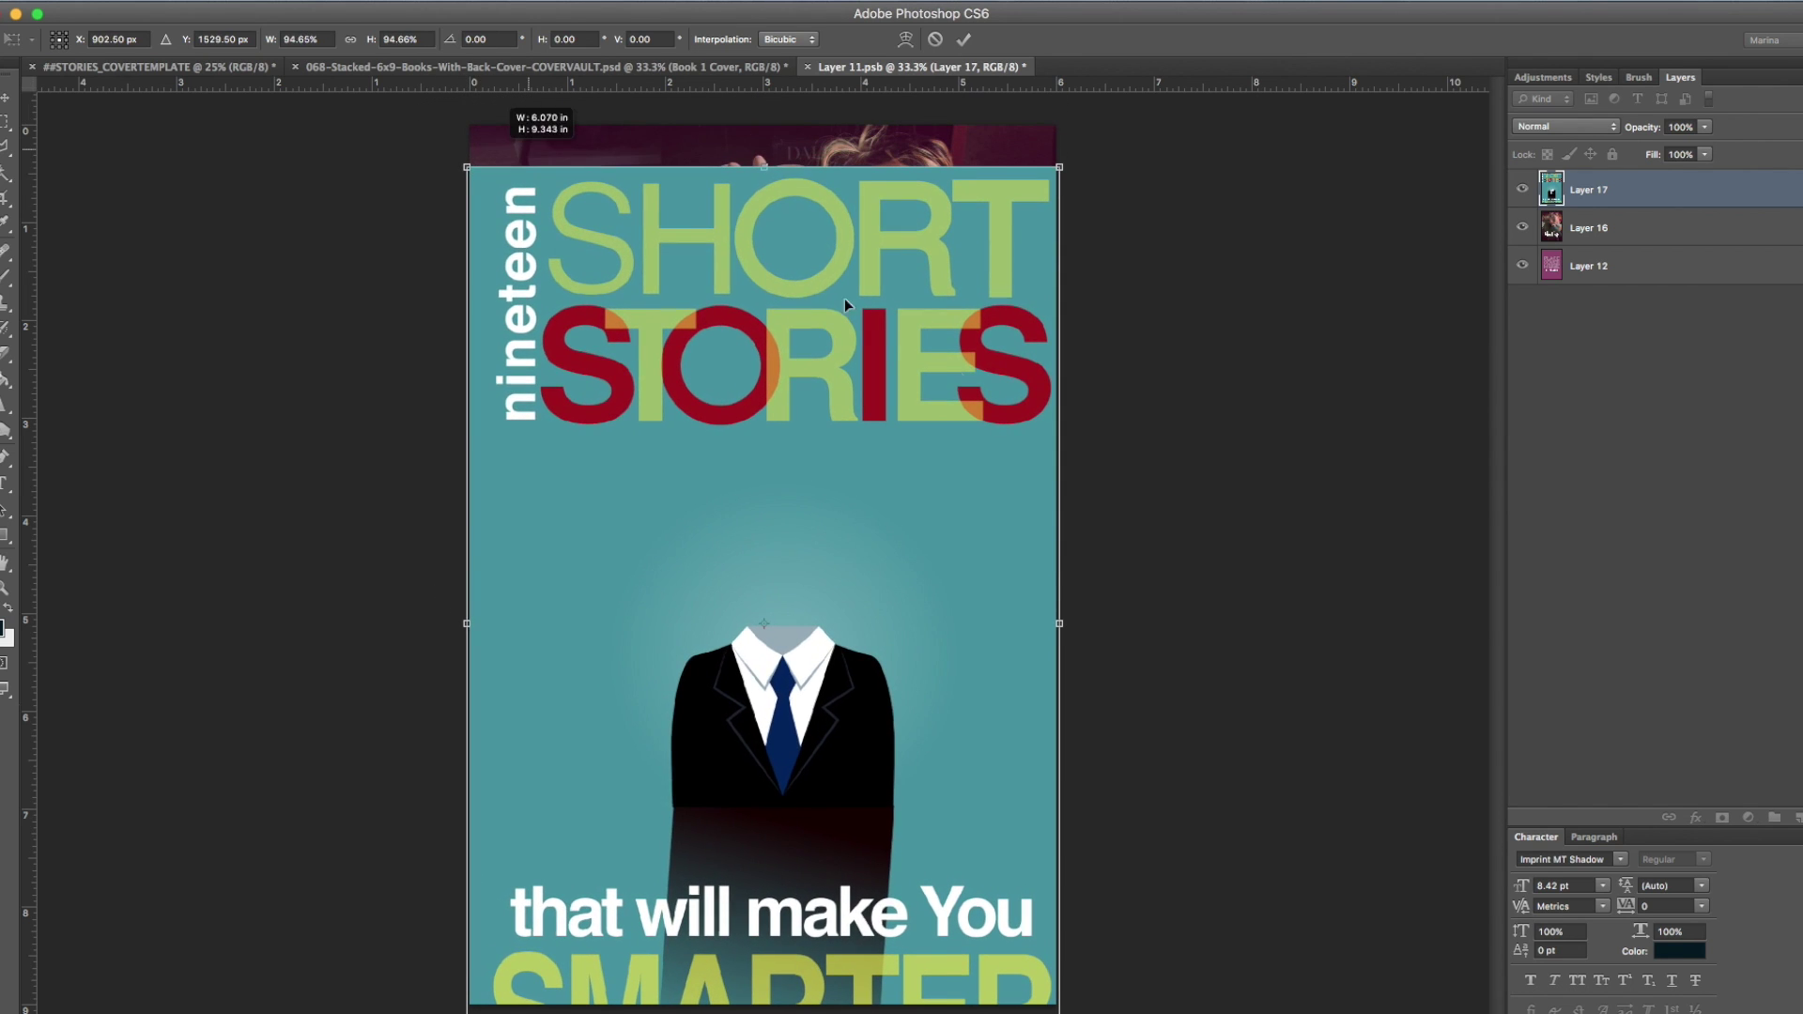
pyautogui.moveTo(952, 394); pyautogui.dragTo(944, 351)
pyautogui.moveTo(1057, 1011); pyautogui.dragTo(1032, 985)
pyautogui.press('Return')
pyautogui.moveTo(735, 354); pyautogui.dragTo(738, 364)
# - Select a thin strip along the pasted cover's right edge and stretch it outward to fill the gap to the canvas edge
pyautogui.click(6, 122)
pyautogui.moveTo(1032, 131); pyautogui.dragTo(1037, 1005)
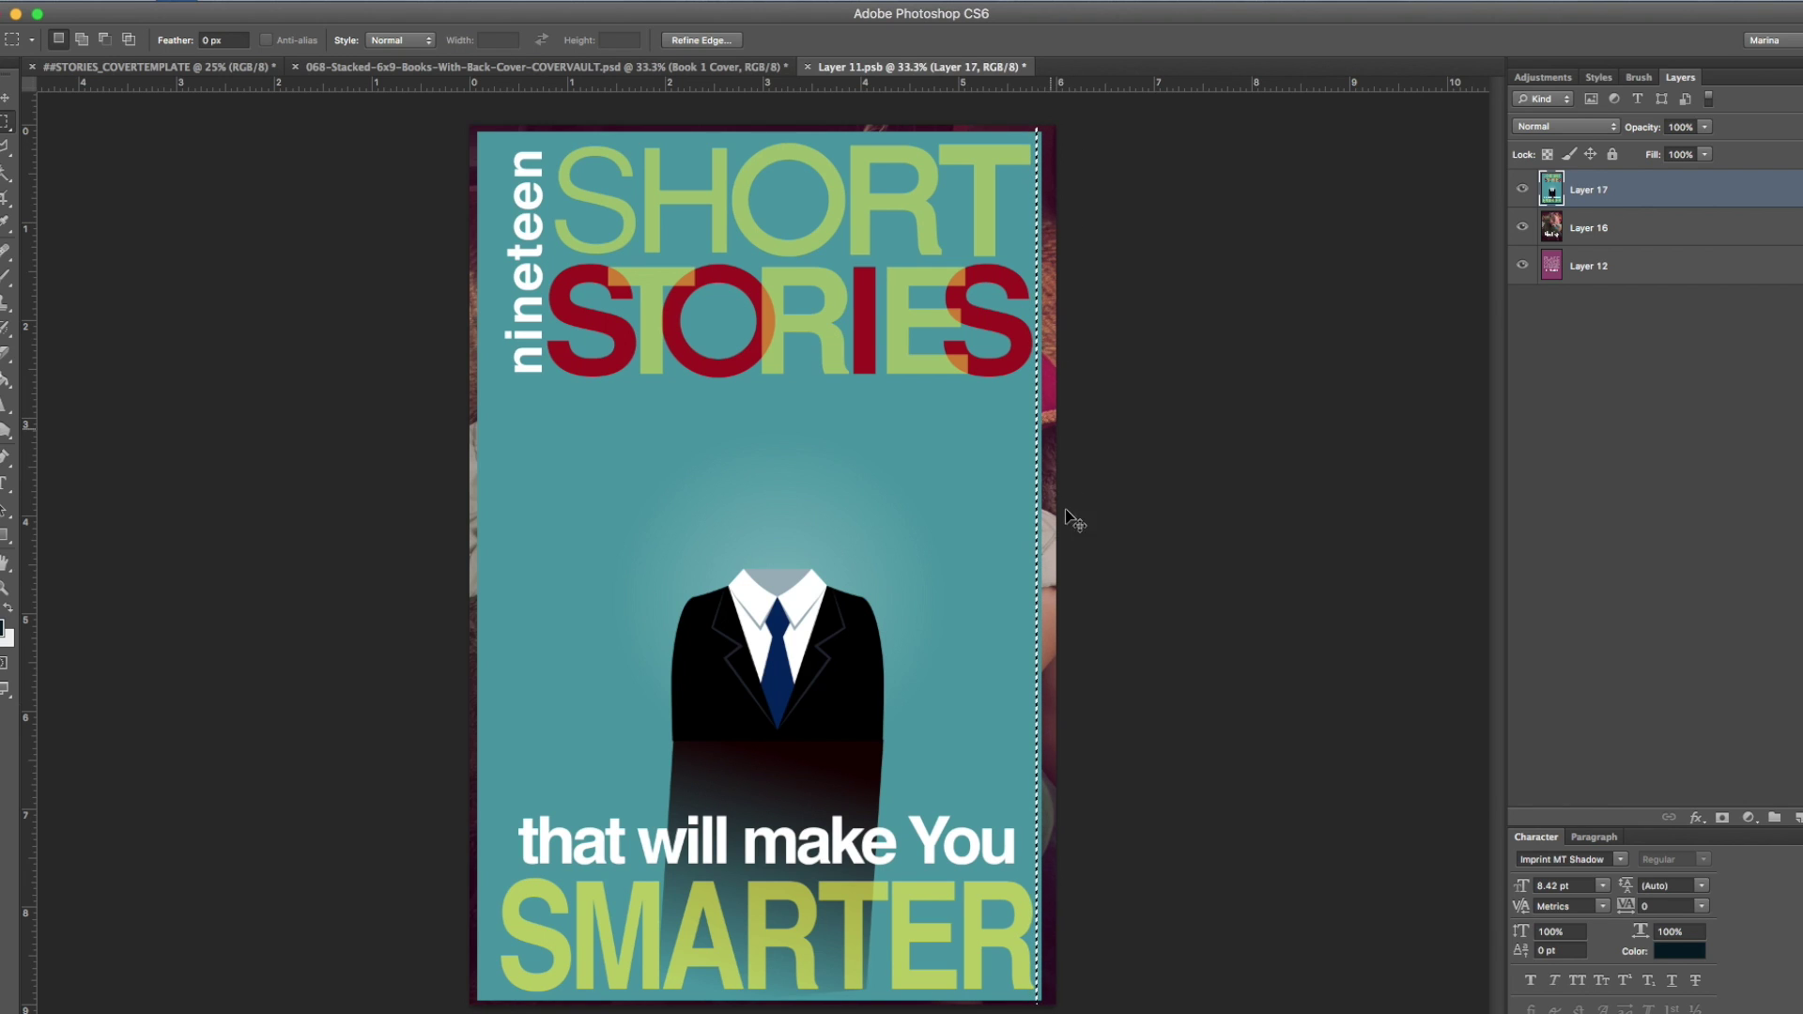
pyautogui.press('super+t')
pyautogui.moveTo(1044, 566); pyautogui.dragTo(1096, 566)
pyautogui.press('Return')
# - Select a thin strip along the pasted front cover's lower edge, stretch it down to fill the canvas gap, and deselect
pyautogui.press('m')
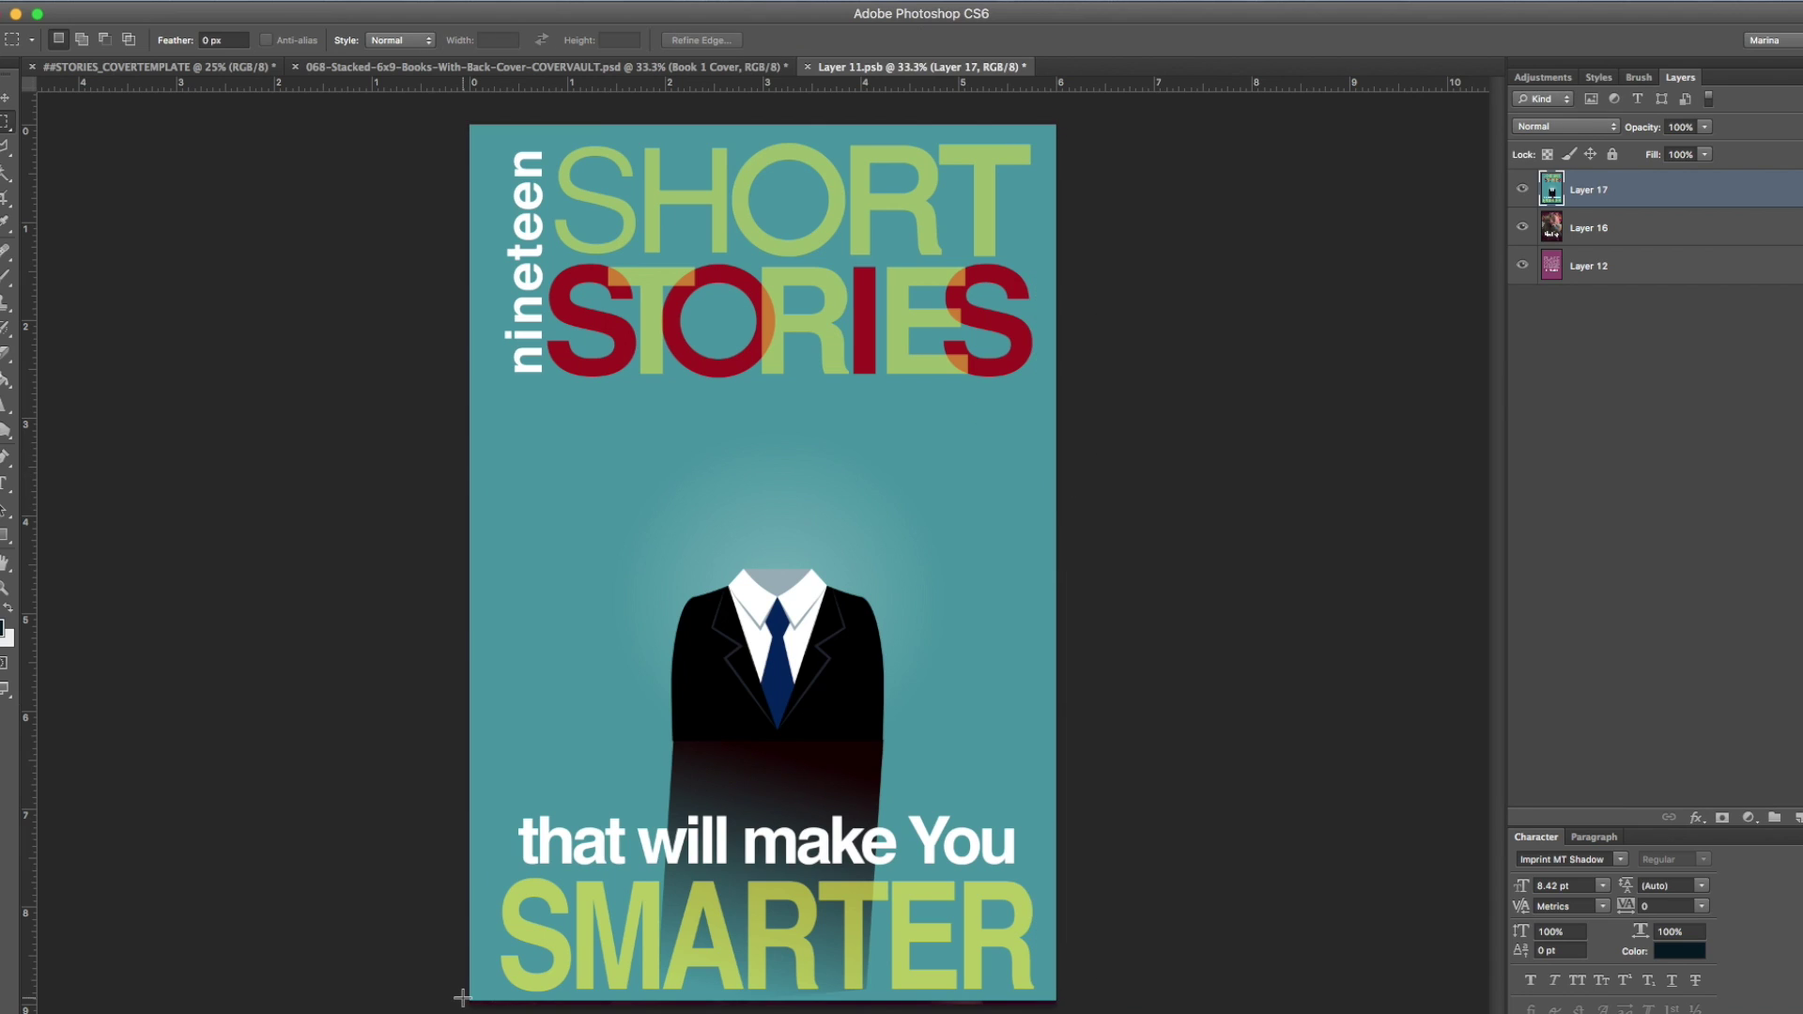
pyautogui.moveTo(479, 982); pyautogui.dragTo(1069, 994)
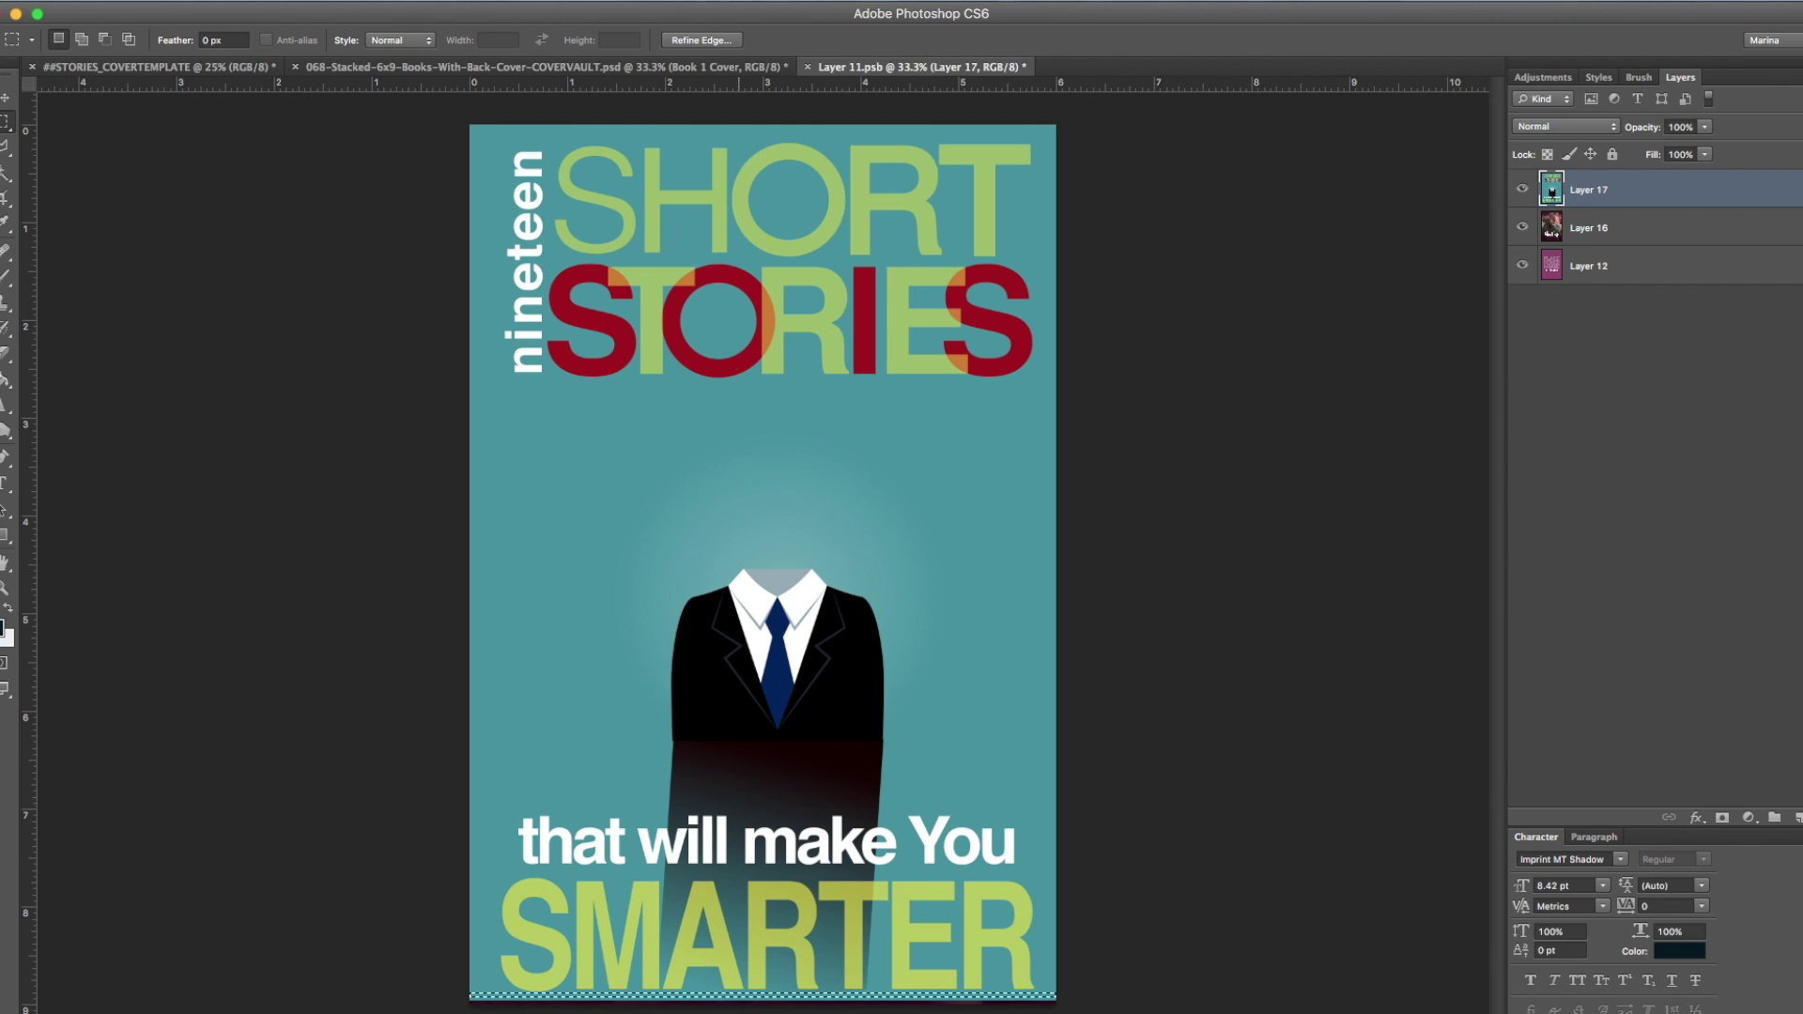
pyautogui.press('v')
pyautogui.press('super+d')
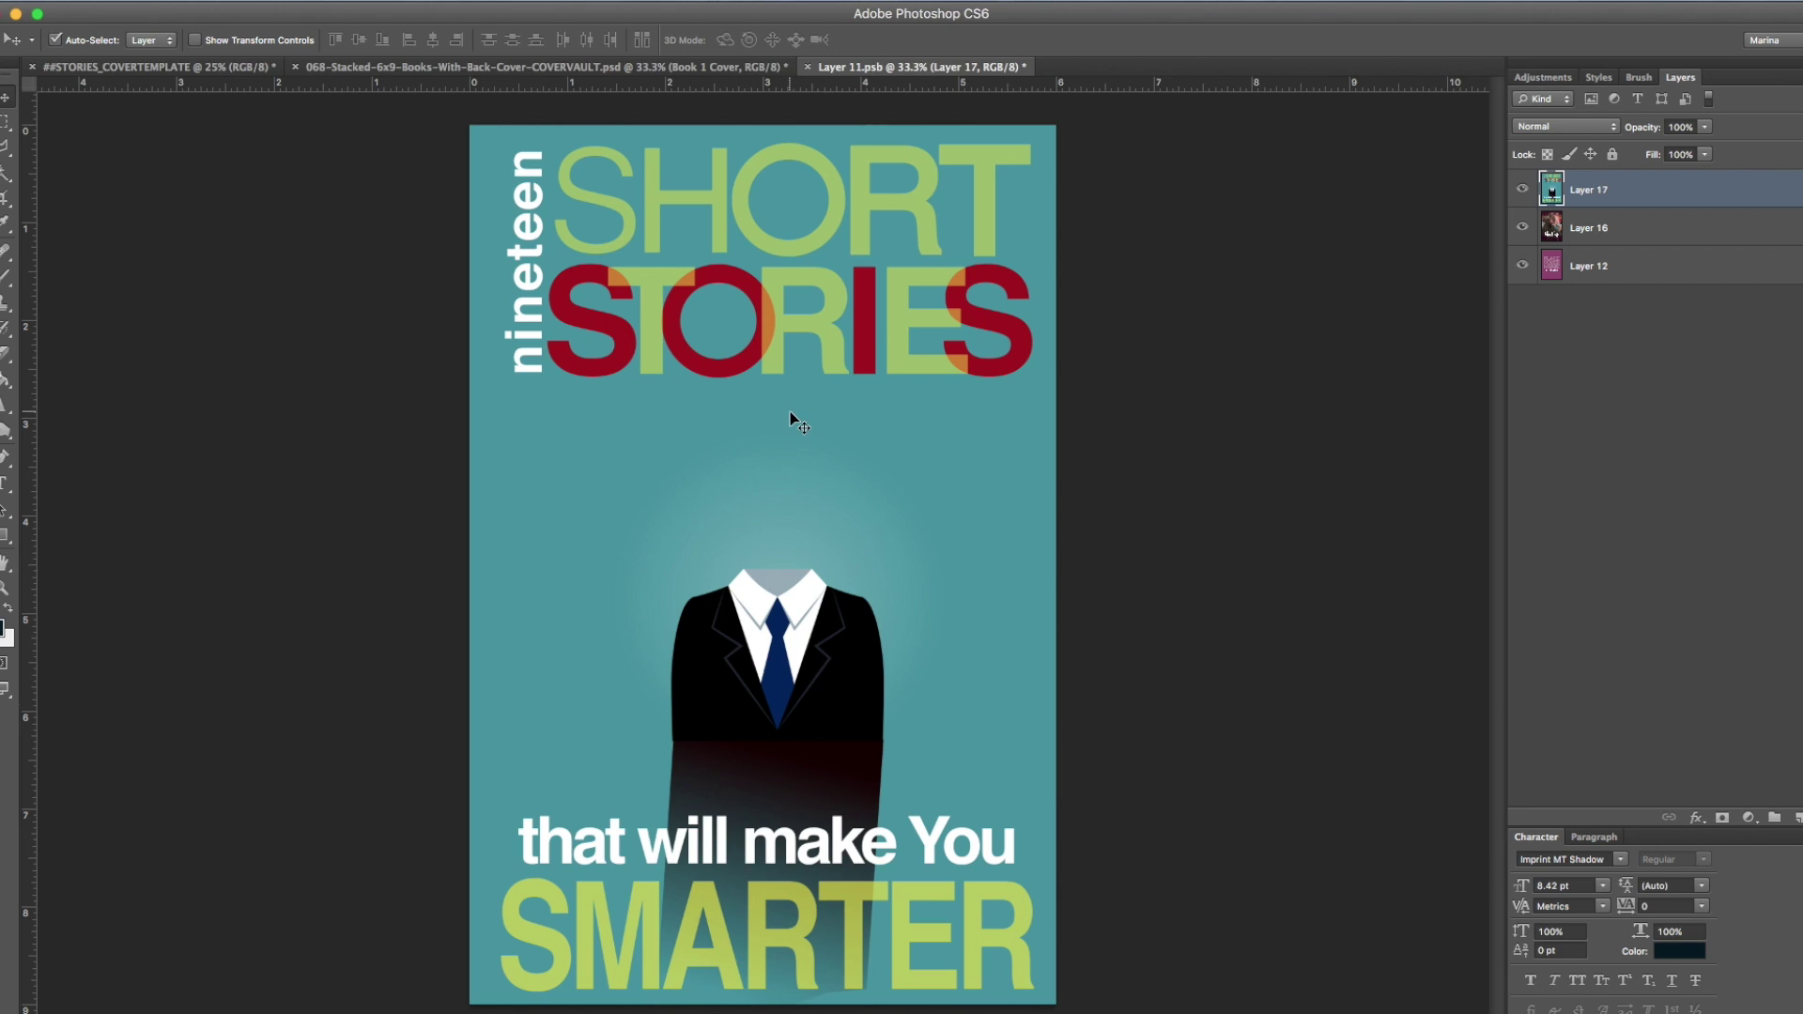
# - Save the Layer 11.psb front cover and return to the stacked books mockup document
pyautogui.click(141, 2)
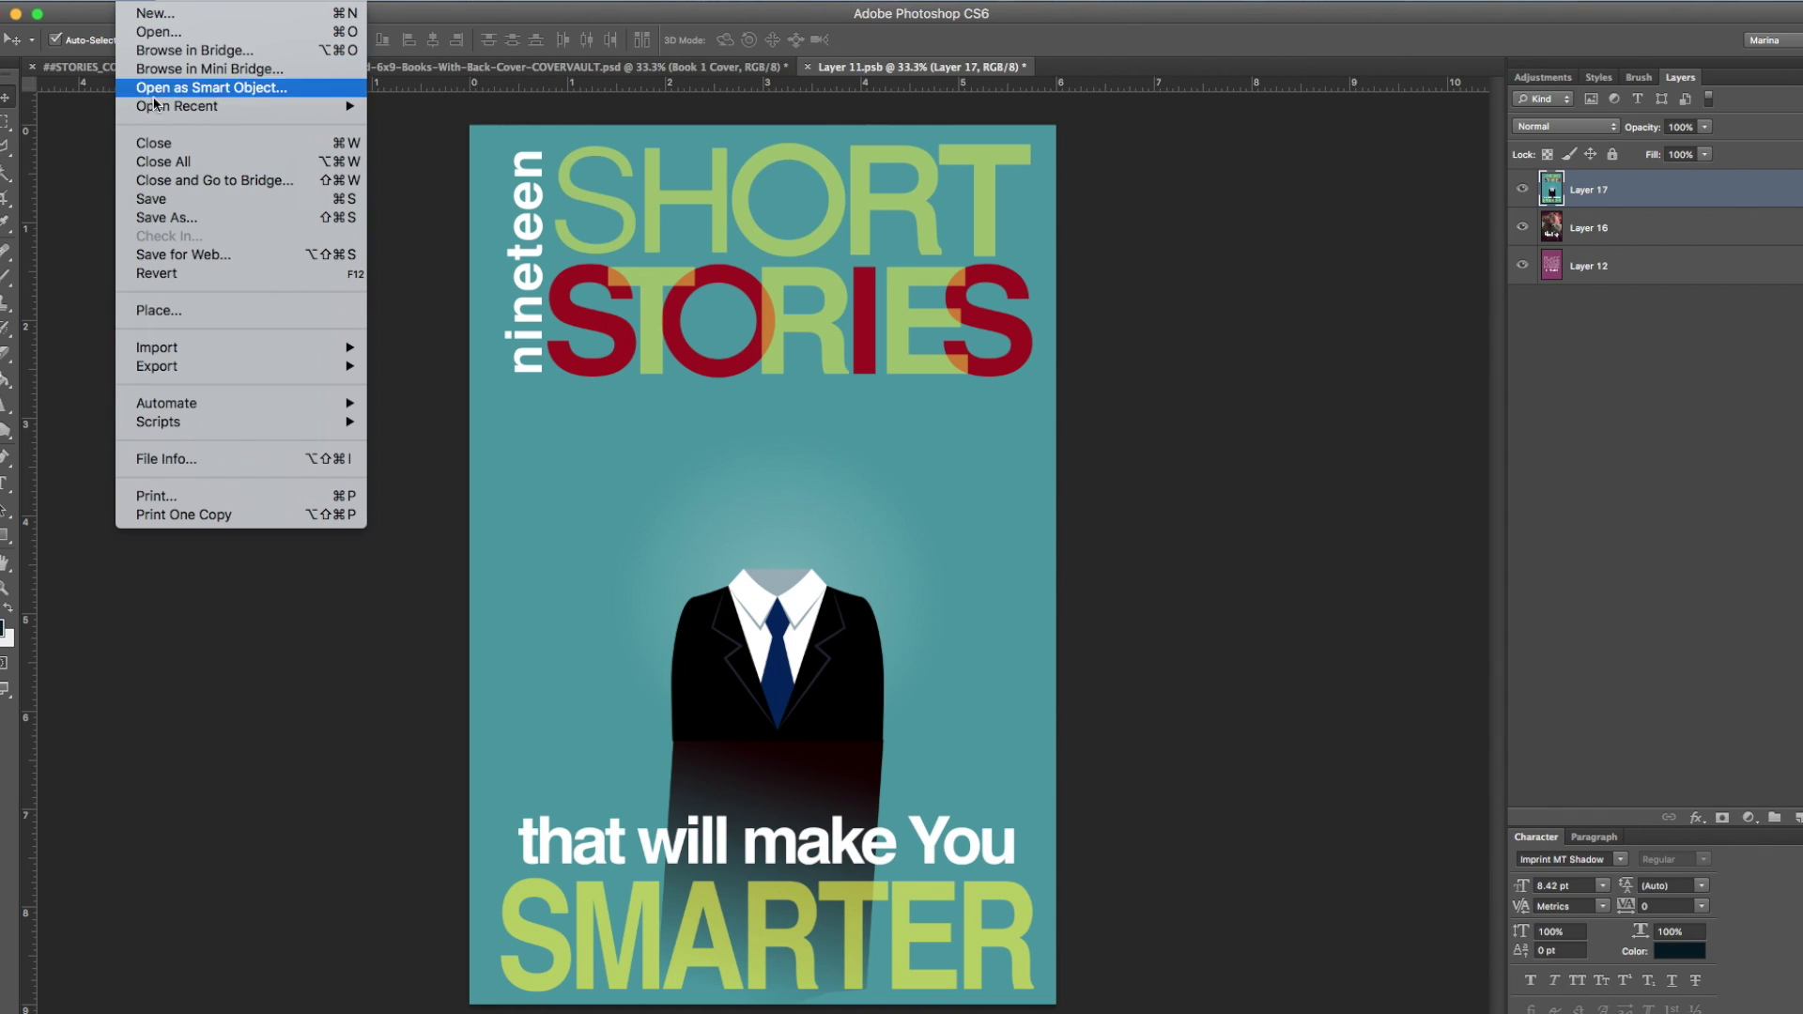
pyautogui.click(155, 195)
pyautogui.click(454, 67)
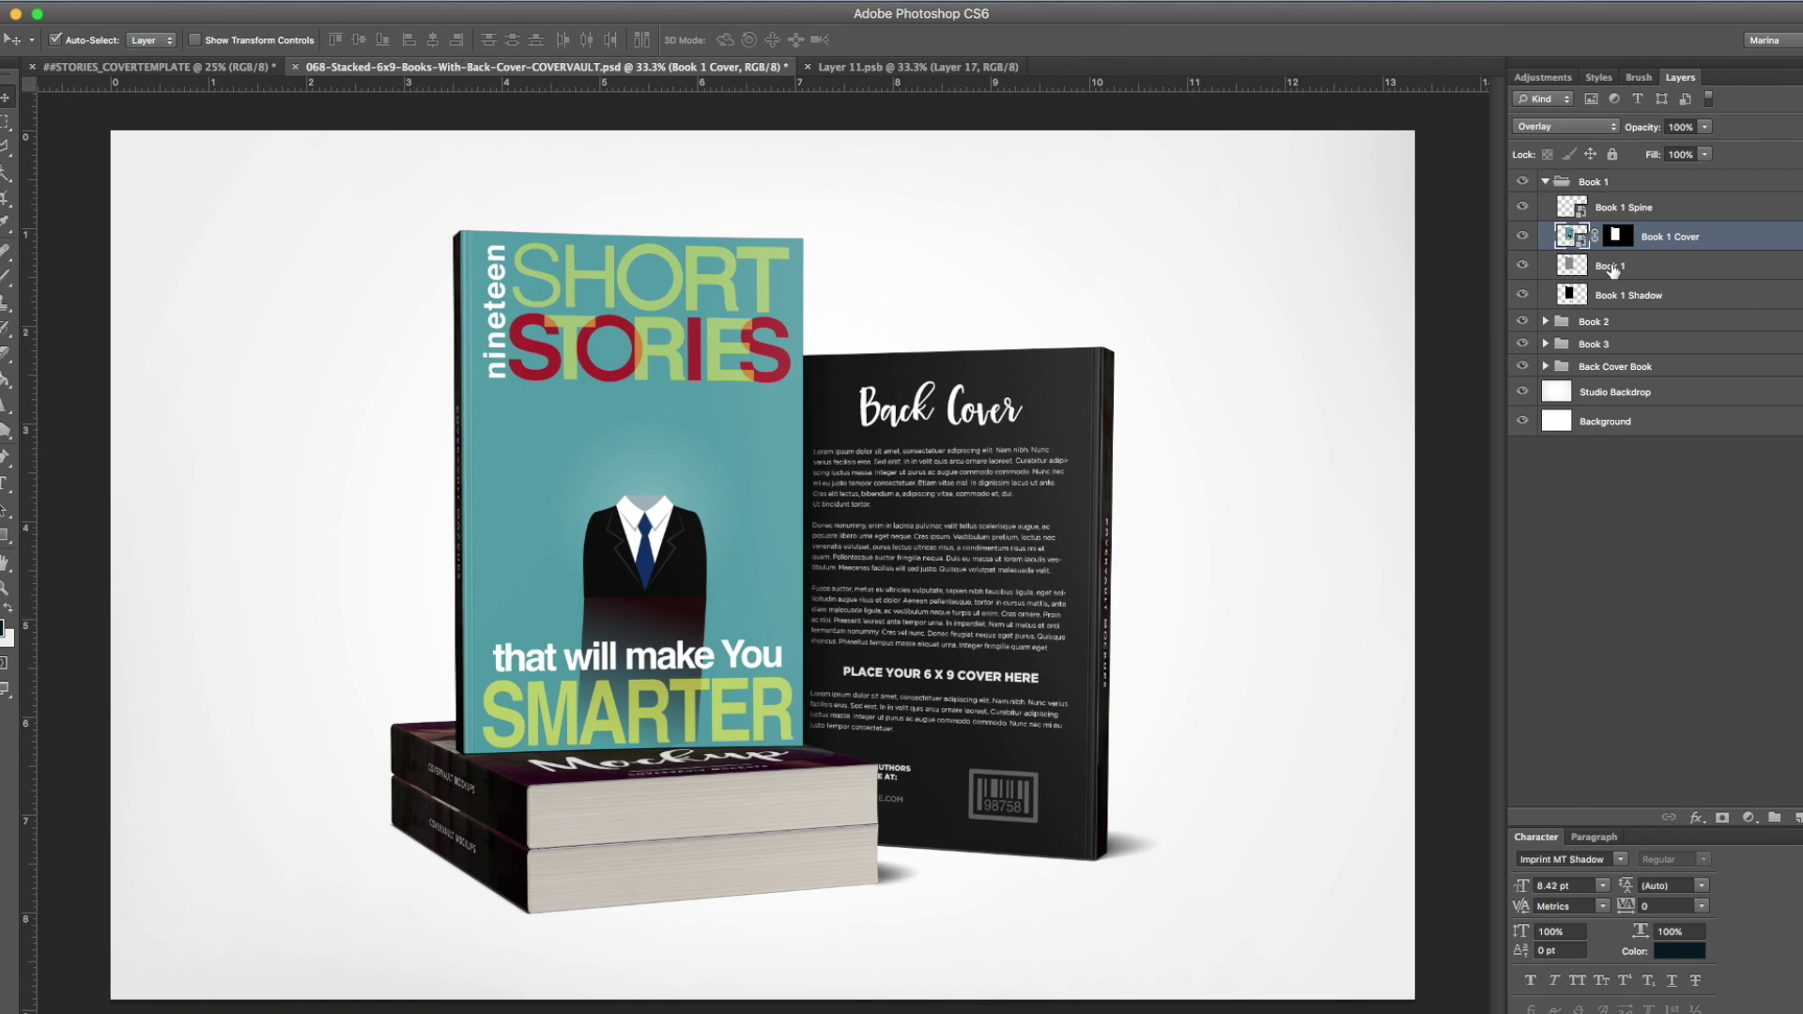
# - Open the Book 1 Spine smart object from the Book 1 group for editing
pyautogui.click(1544, 181)
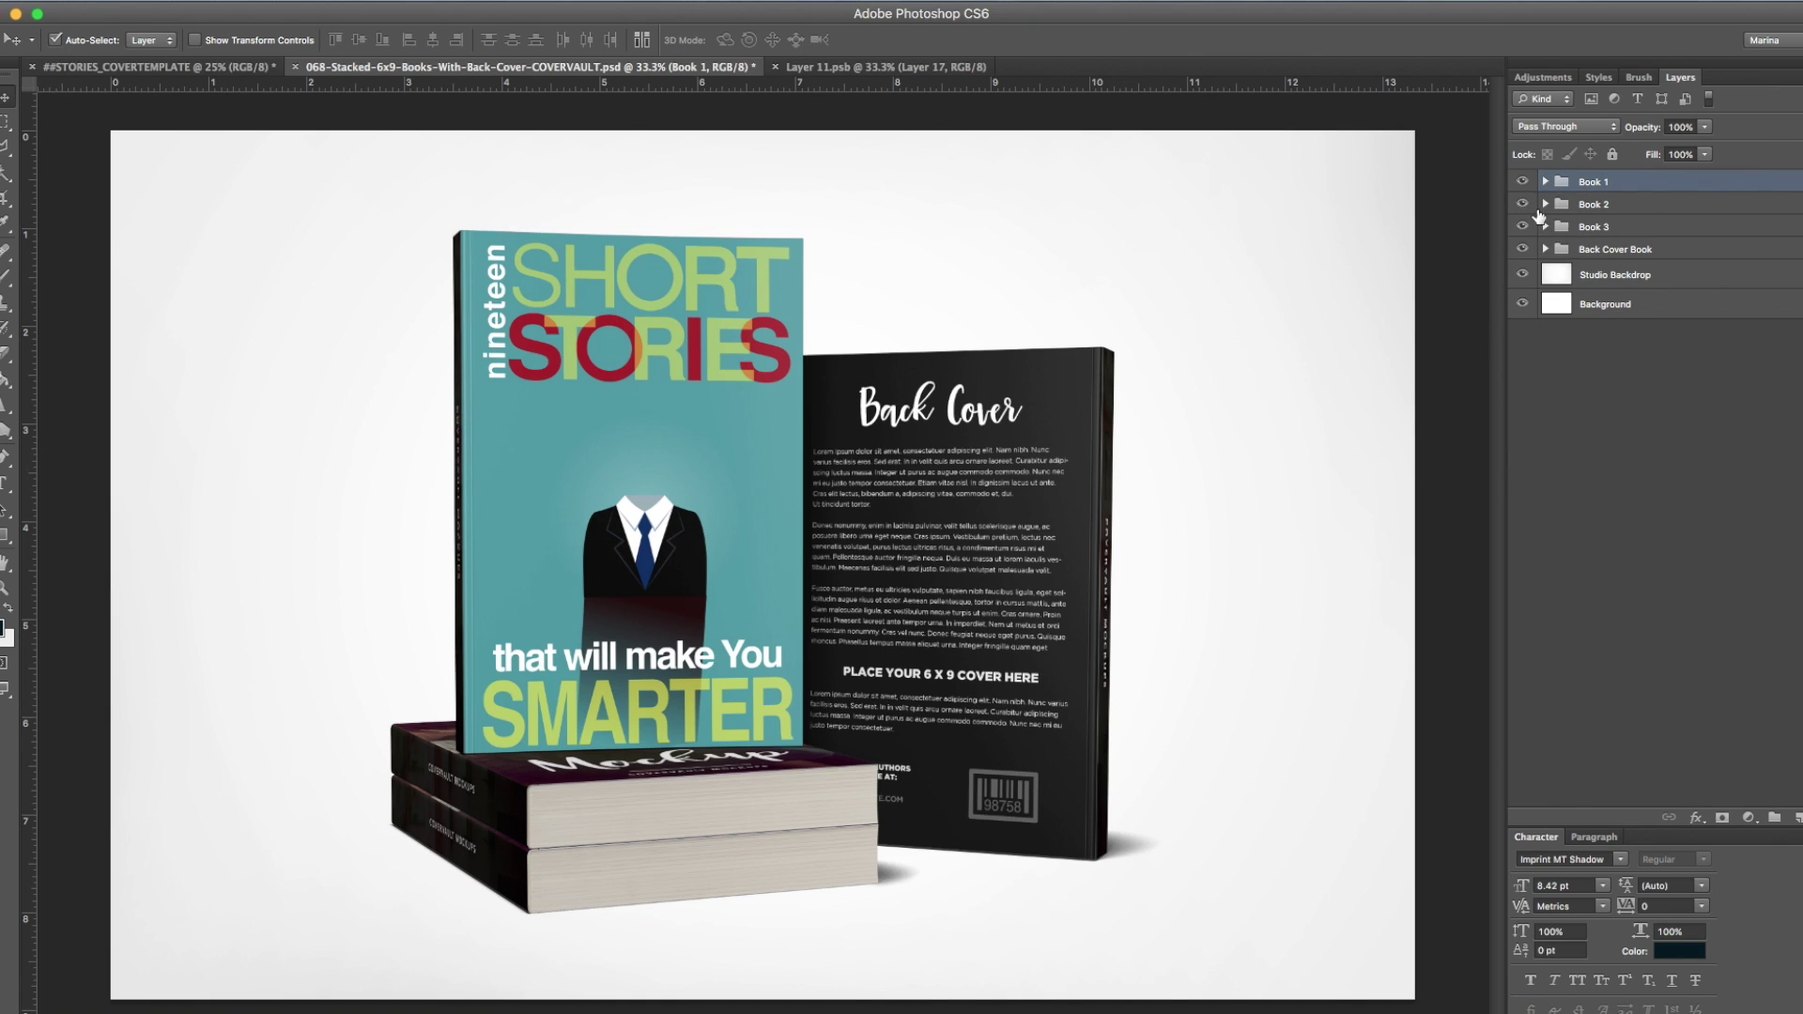
pyautogui.click(1545, 181)
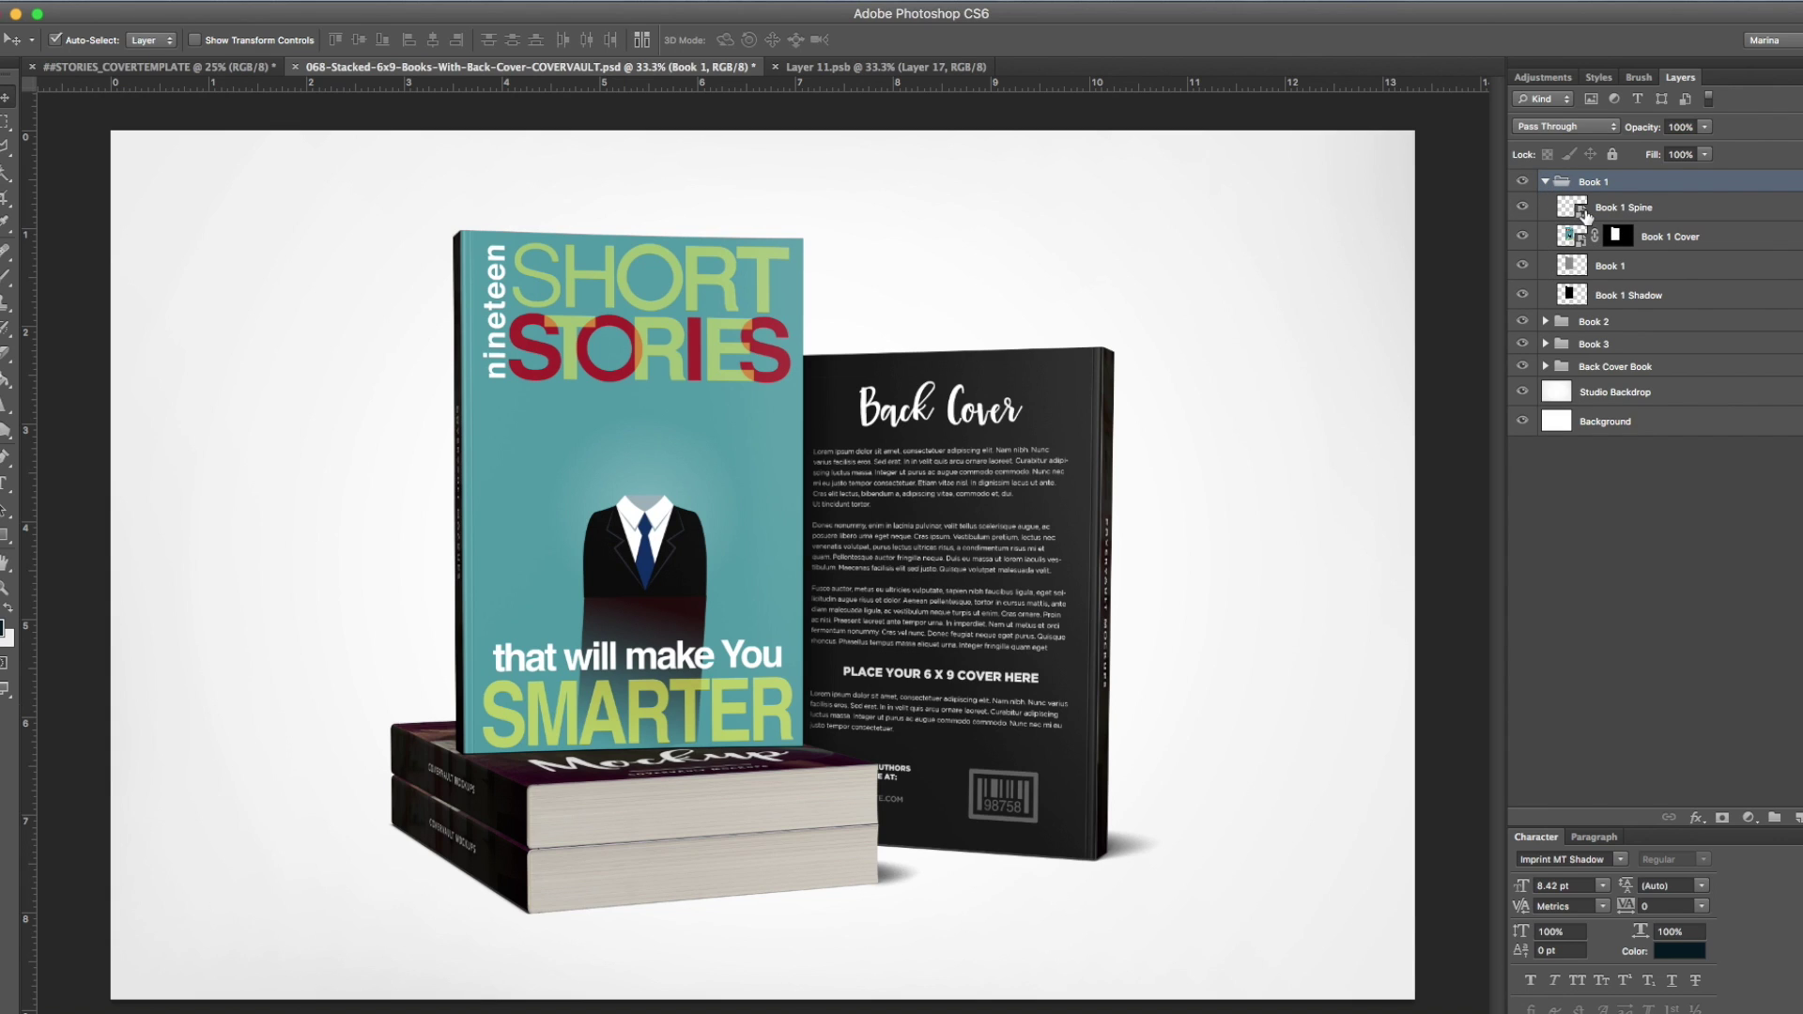
pyautogui.doubleClick(1582, 215)
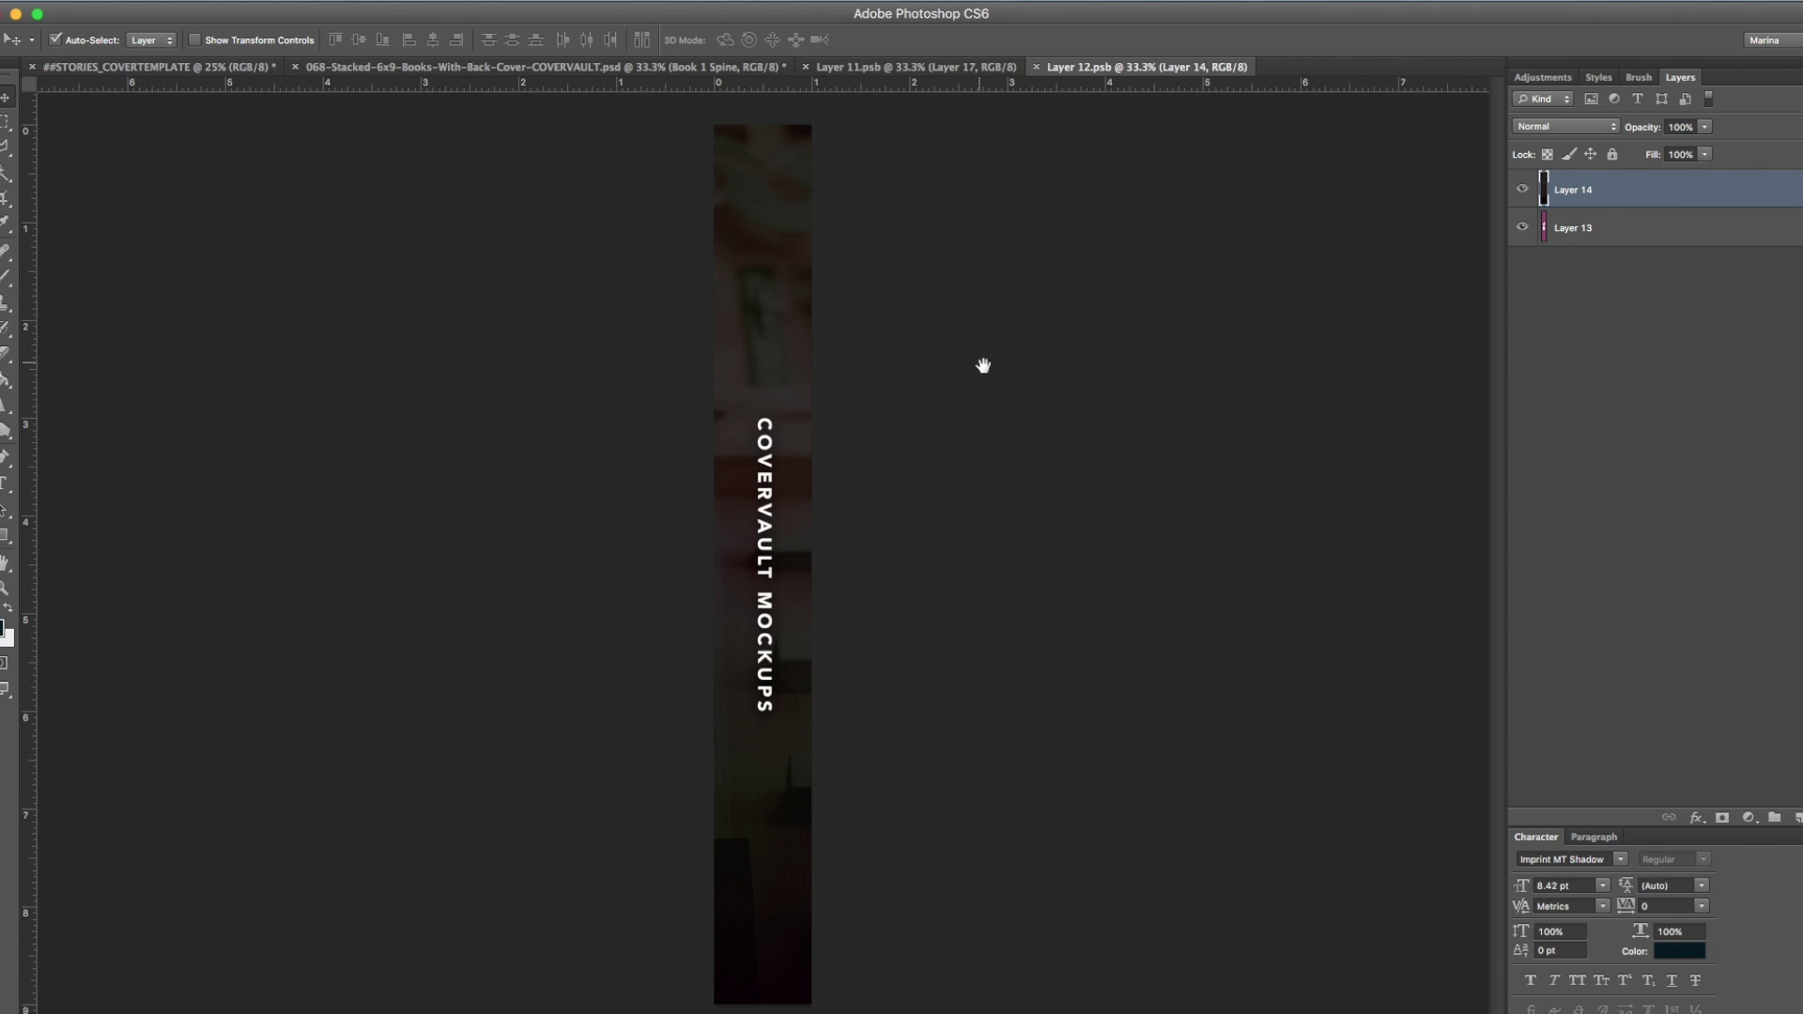
# - Copy the spine area of the flattened cover template with a rectangular selection, and return to the Layer 12.psb document
pyautogui.click(112, 66)
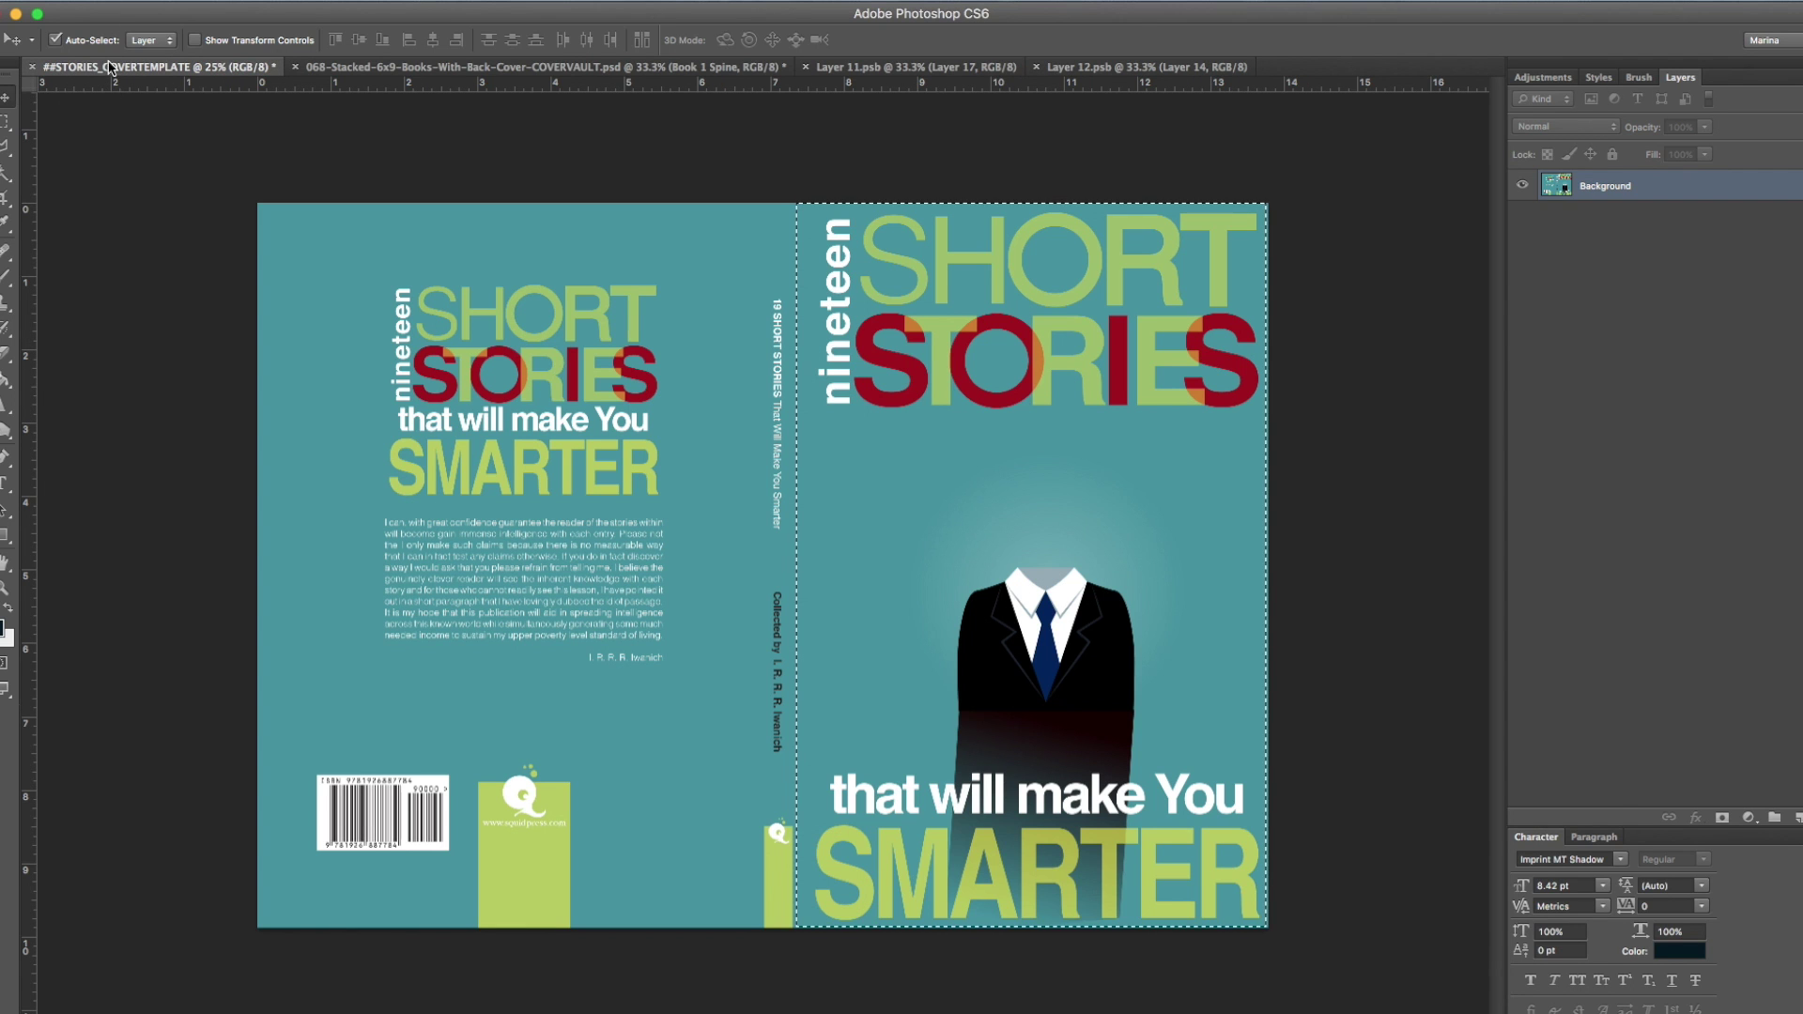
pyautogui.press('m')
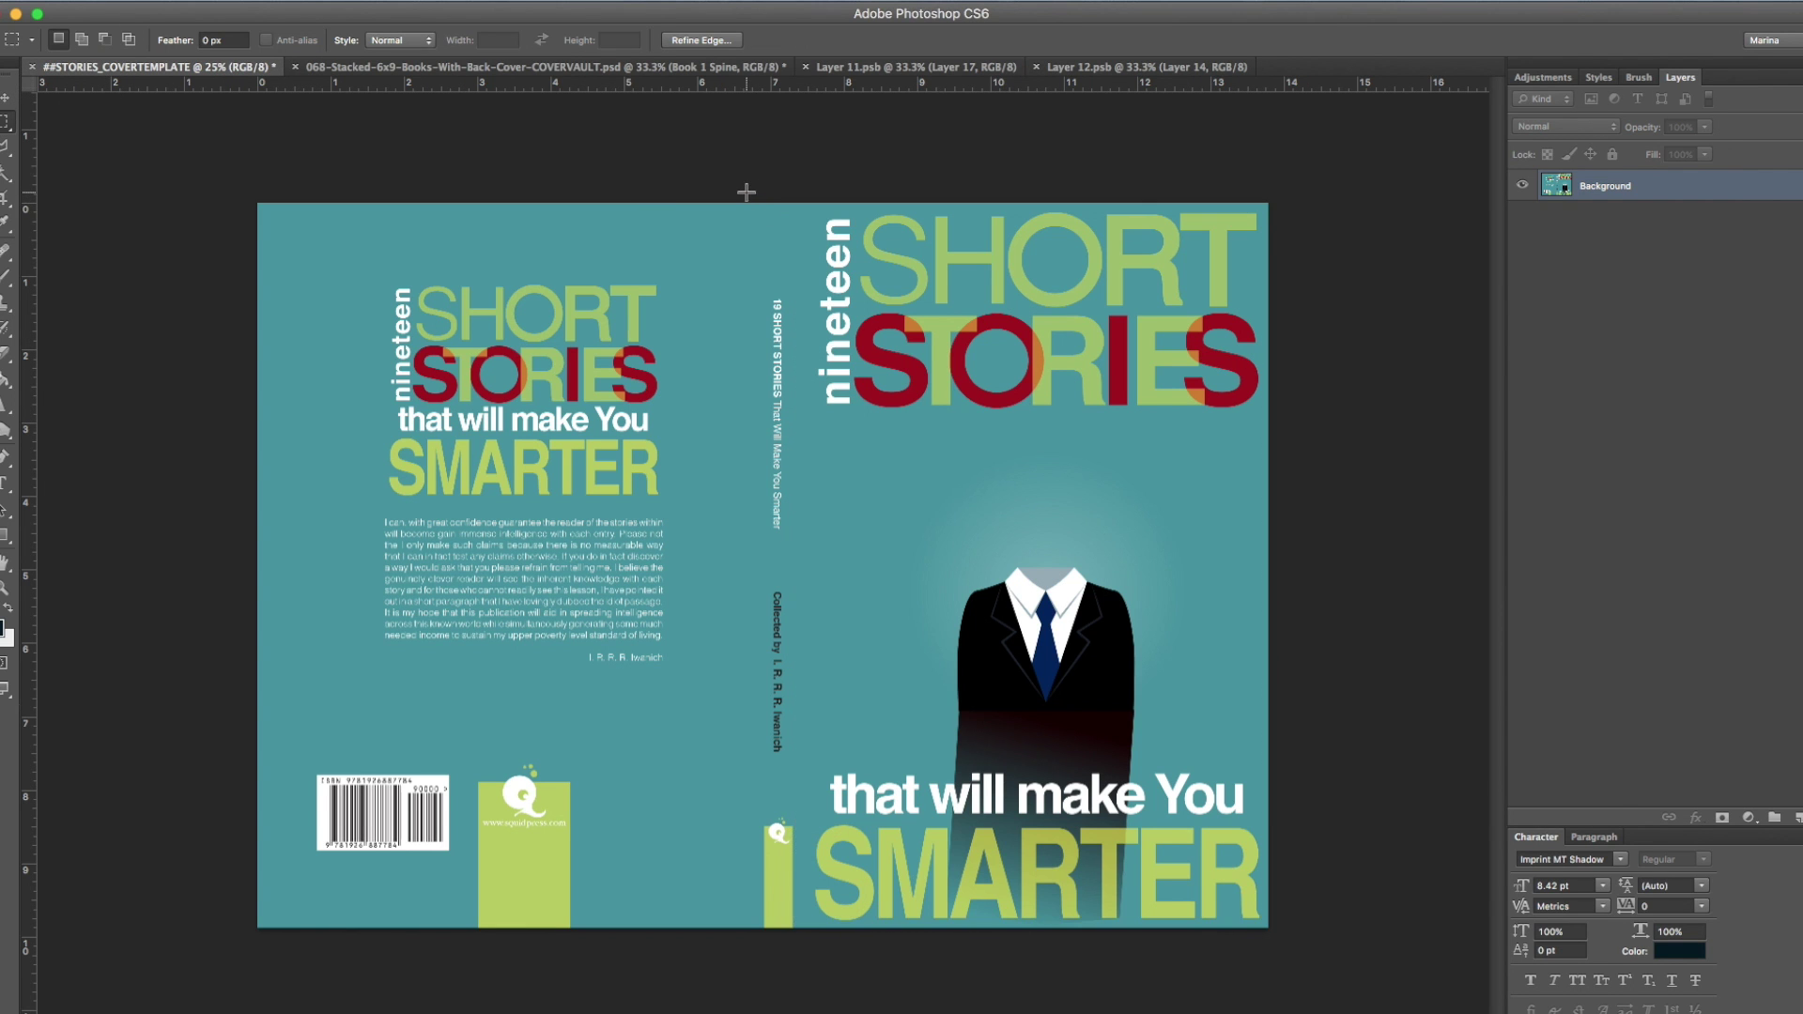
pyautogui.click(740, 188)
pyautogui.moveTo(739, 188); pyautogui.dragTo(807, 955)
pyautogui.click(169, 0)
pyautogui.click(199, 151)
pyautogui.click(1150, 66)
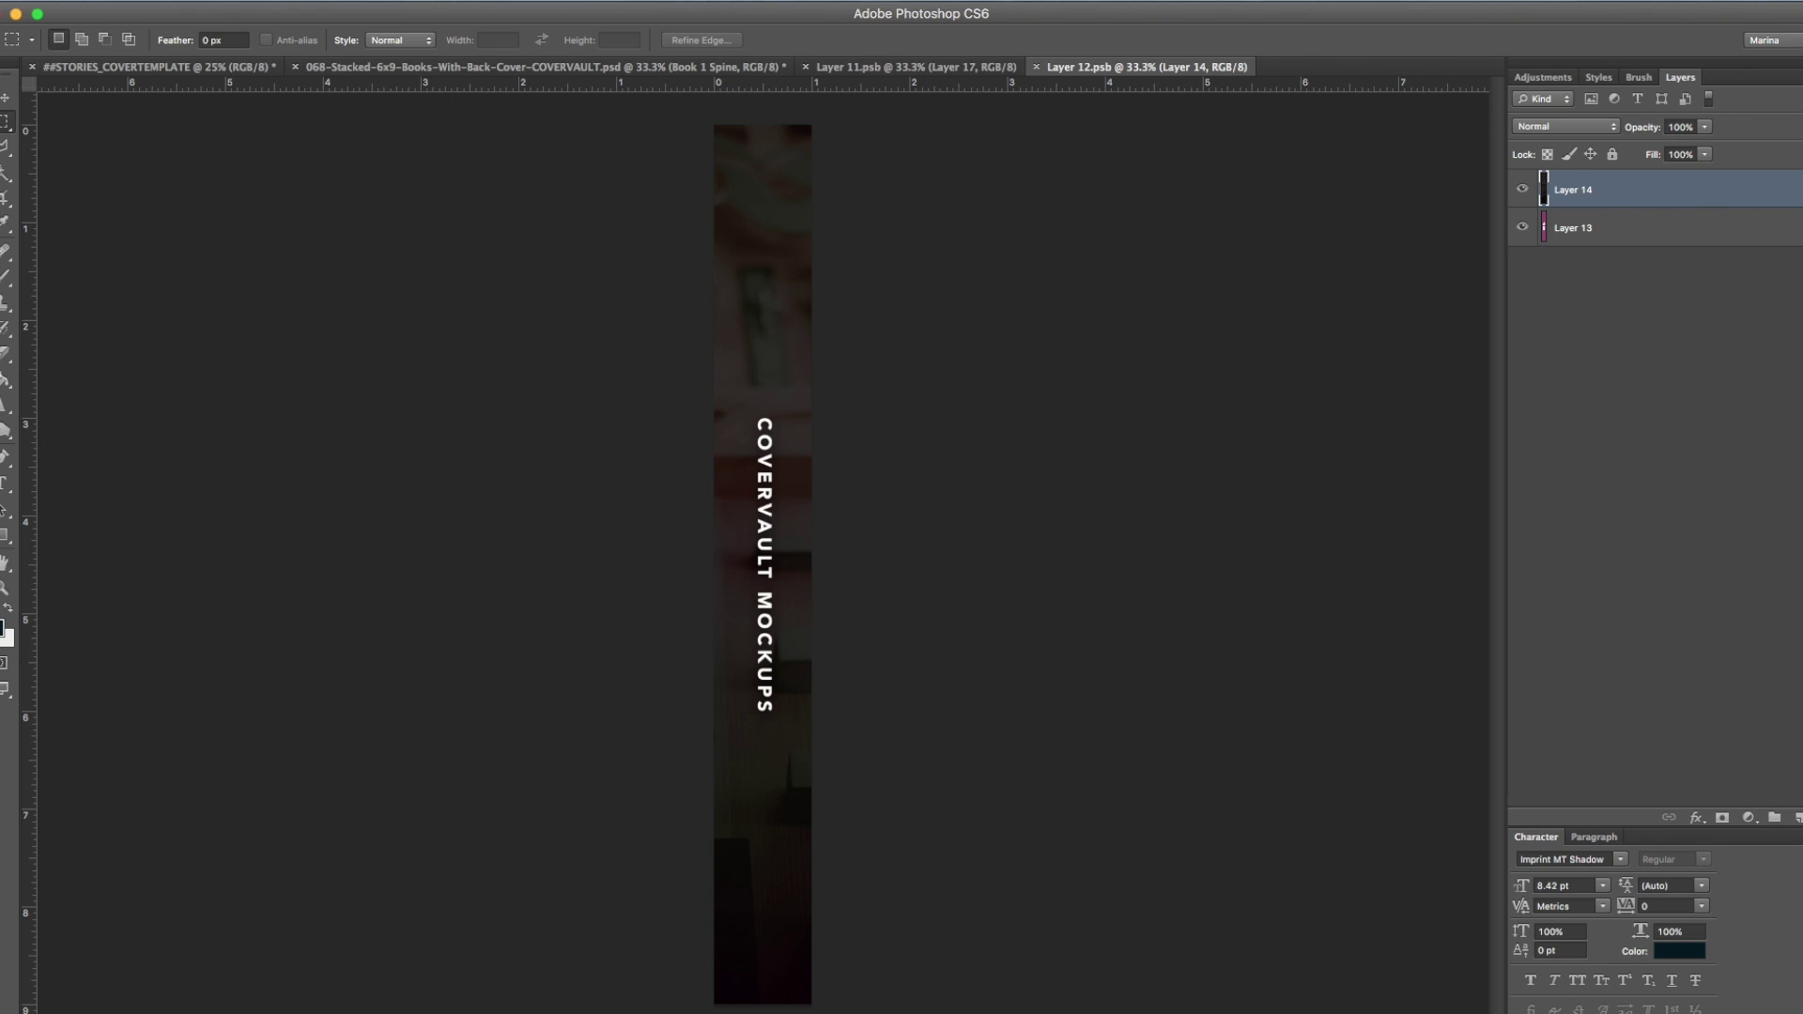
# - Paste the copied spine above the placeholder spine artwork and move it up and slightly left over the canvas
pyautogui.click(169, 0)
pyautogui.click(198, 181)
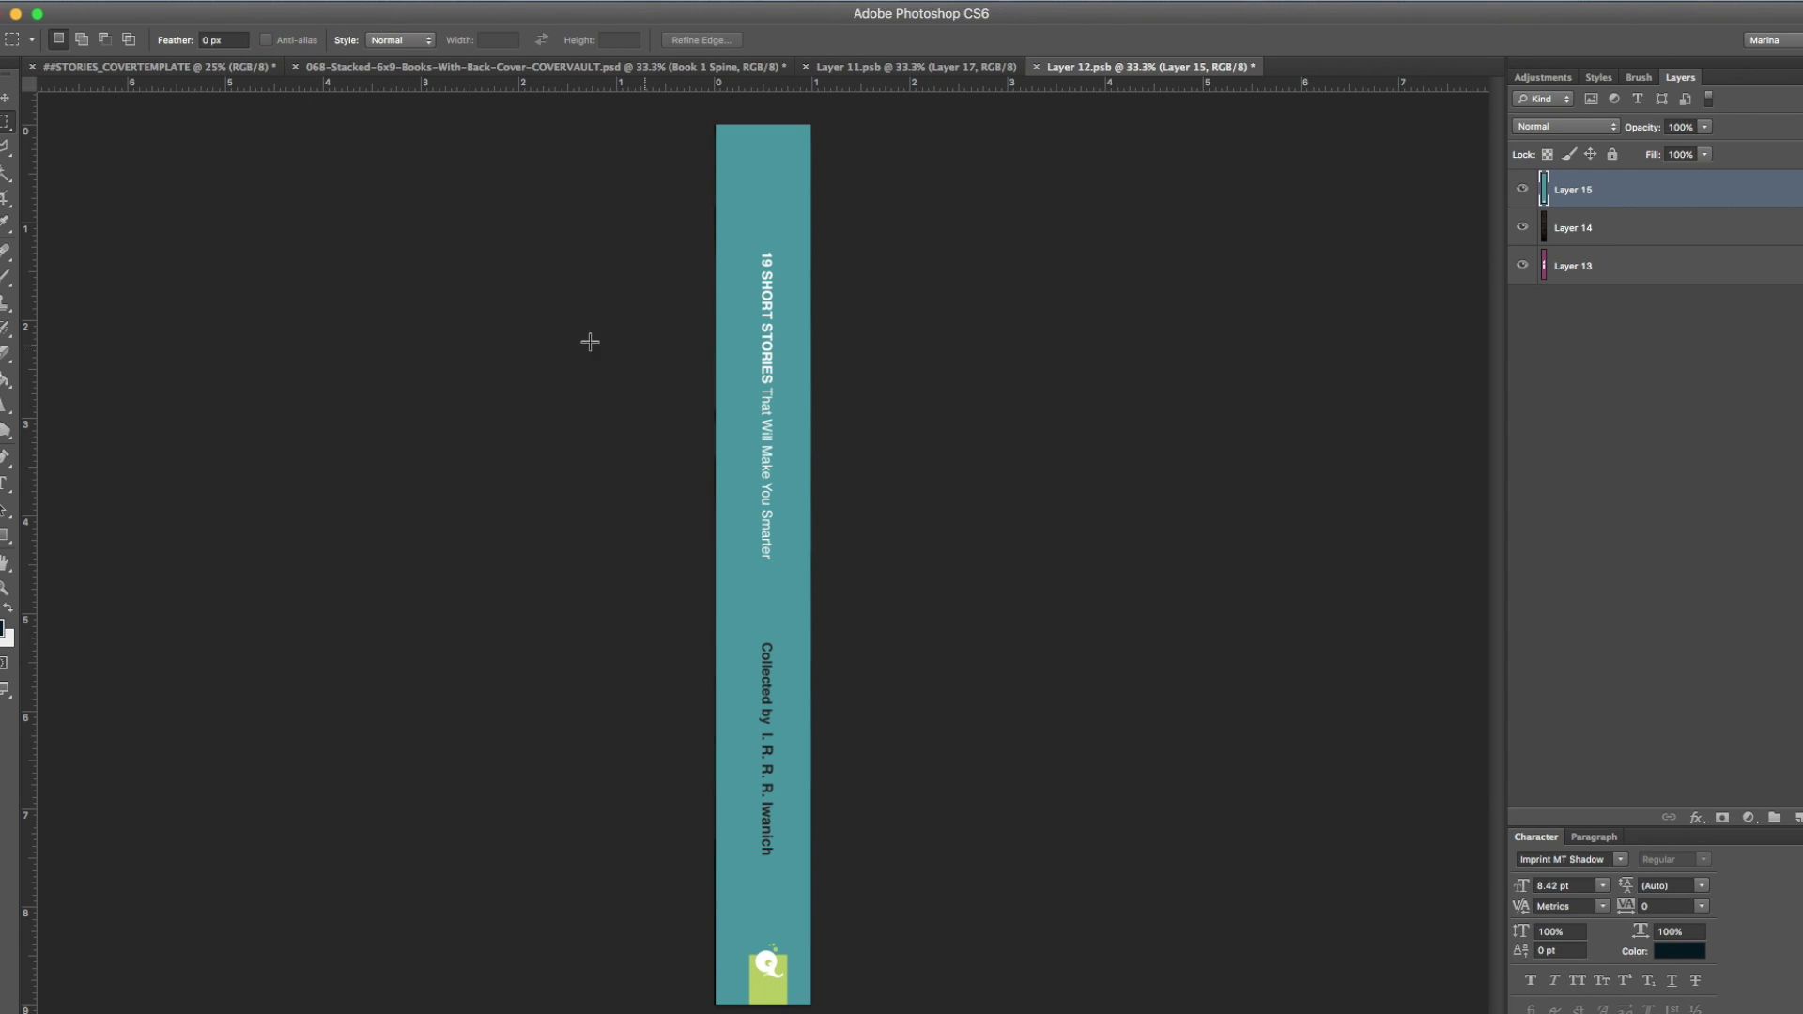
pyautogui.click(4, 99)
pyautogui.moveTo(798, 527); pyautogui.dragTo(783, 456)
# - Select a thin vertical strip beside the spine text and stretch it to 600% width past the canvas's right edge
pyautogui.click(5, 123)
pyautogui.moveTo(783, 116); pyautogui.dragTo(788, 1003)
pyautogui.hotkey('ctrl', 't')
pyautogui.moveTo(789, 565); pyautogui.dragTo(826, 567)
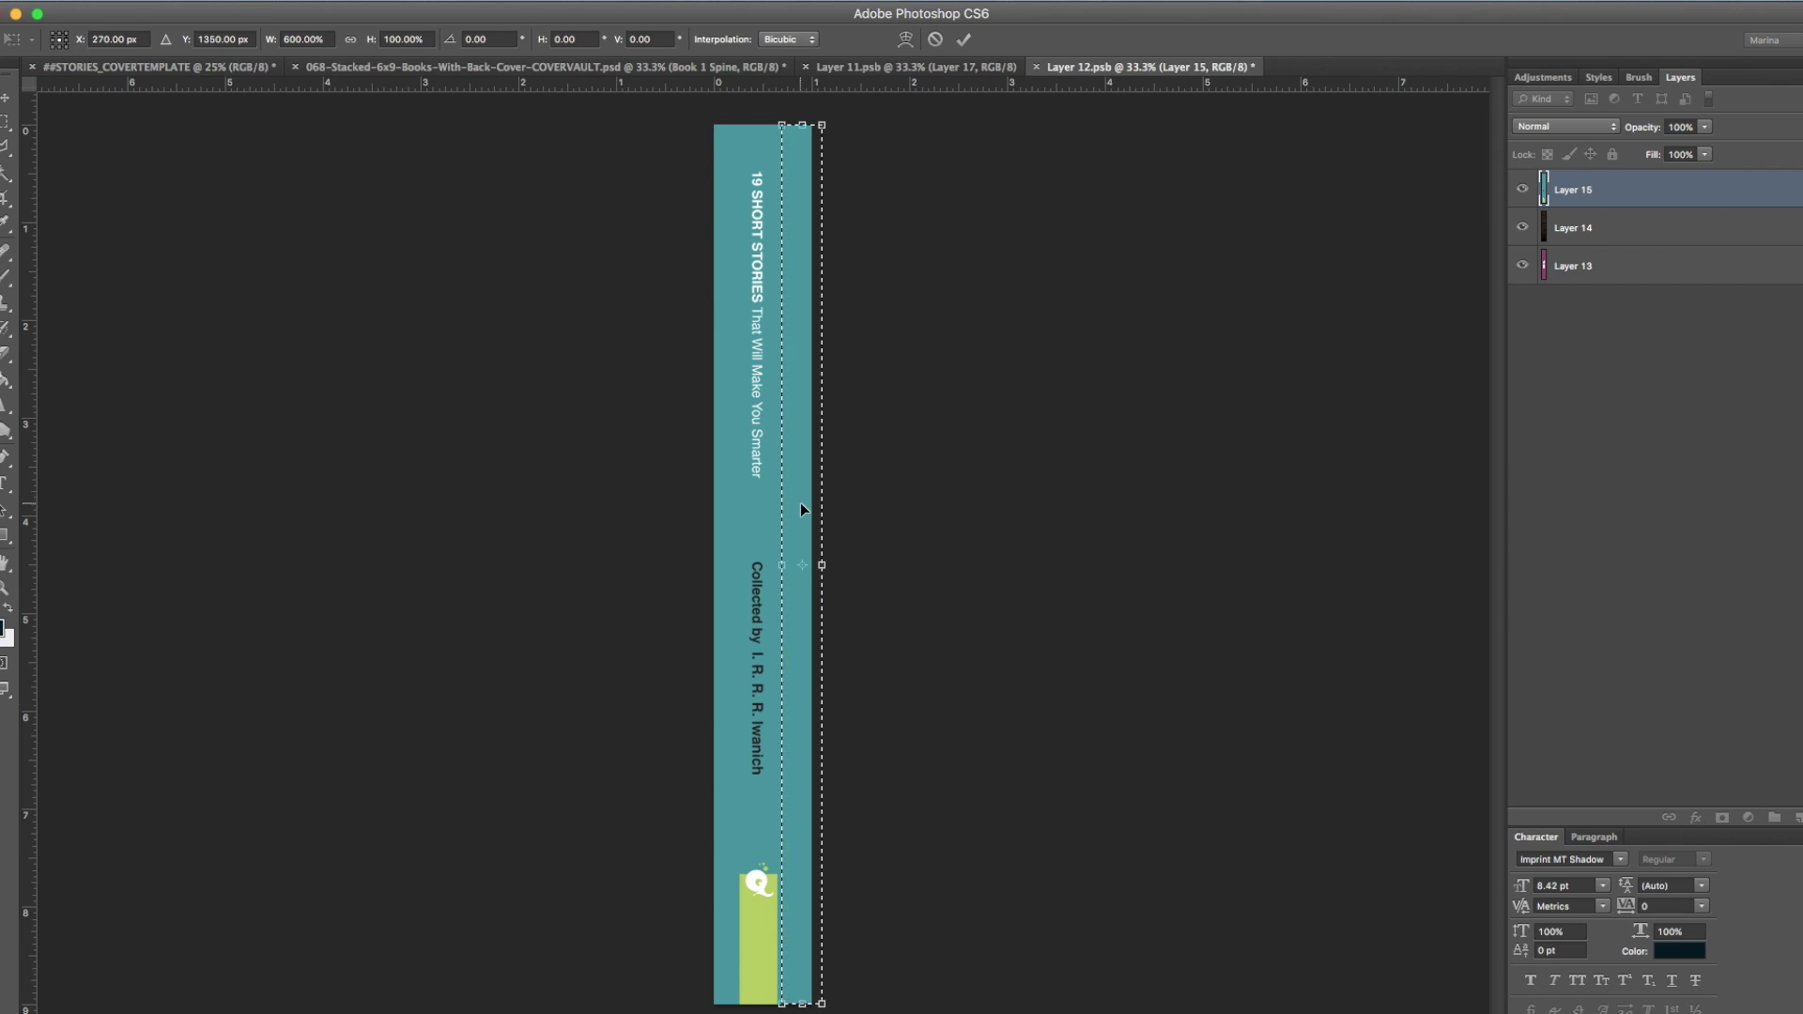
pyautogui.press('Return')
pyautogui.hotkey('ctrl', 'd')
# - Nudge the spine artwork slightly to the right so its text is centred on the canvas
pyautogui.press('v')
pyautogui.press('Right')
pyautogui.press('Right')
pyautogui.press('Right')
pyautogui.press('Right')
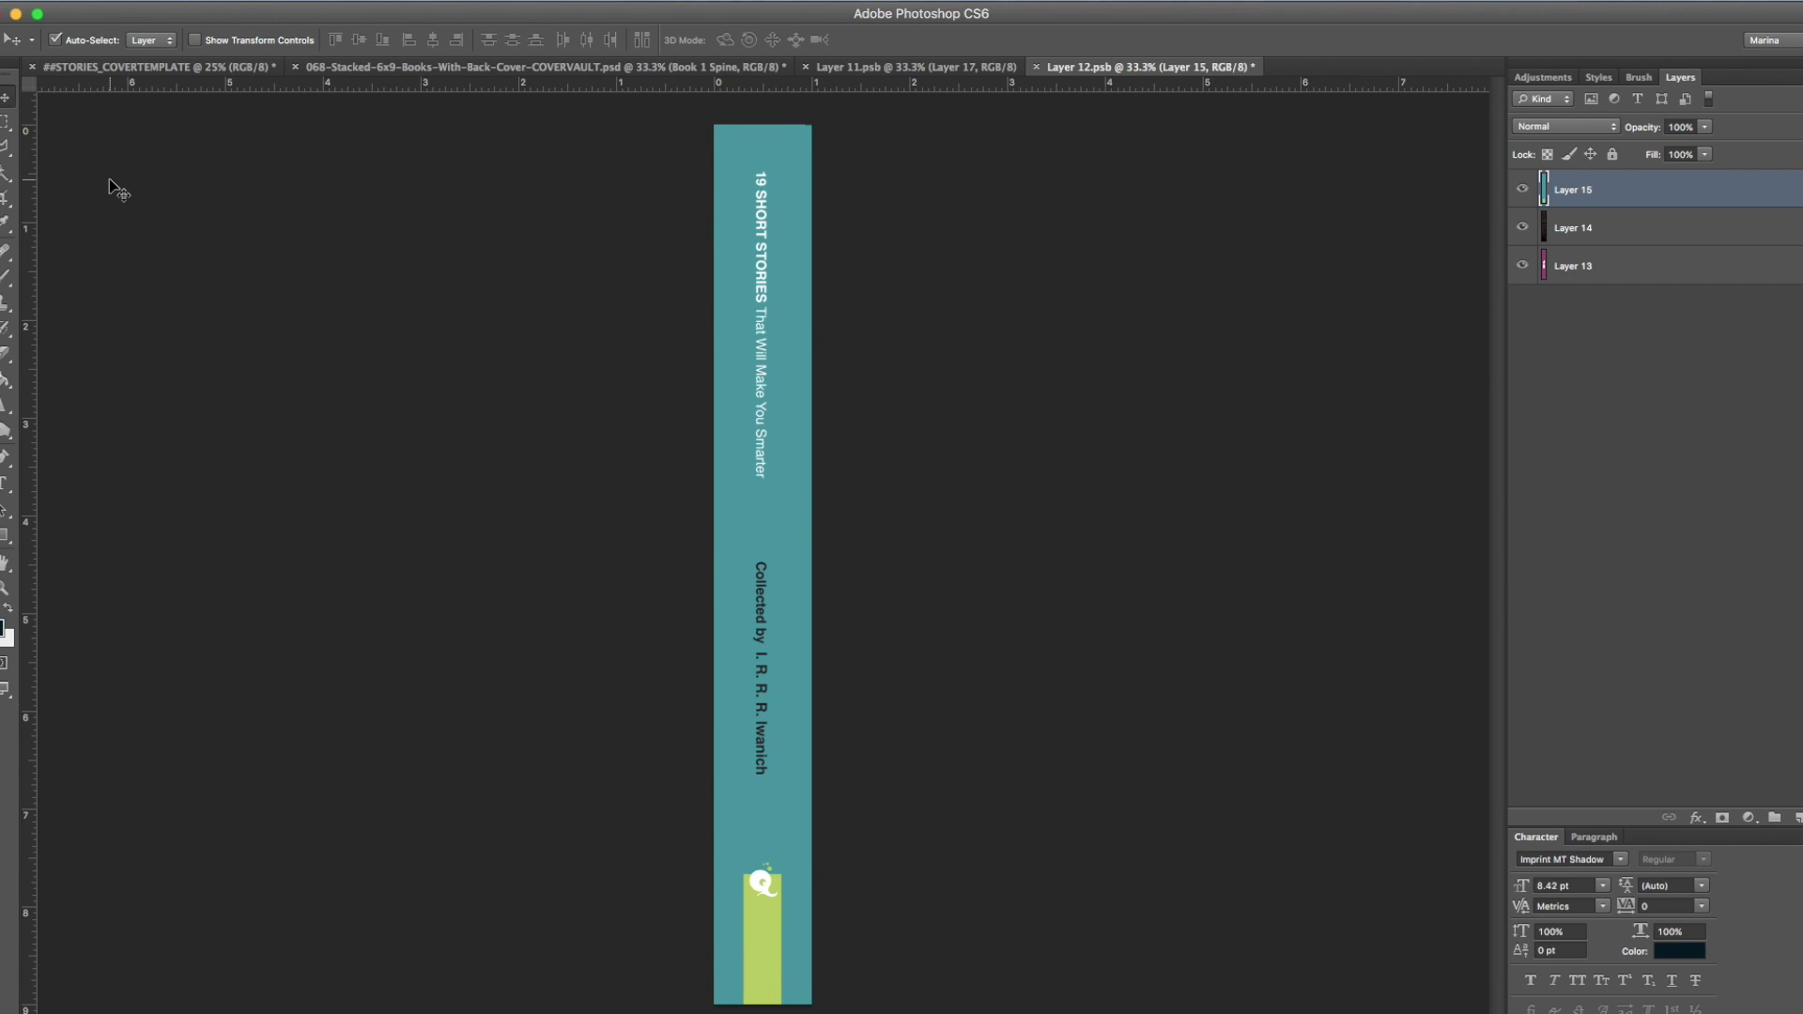
# - Save the Layer 12.psb spine and return to the stacked books mockup document
pyautogui.click(133, 6)
pyautogui.click(151, 198)
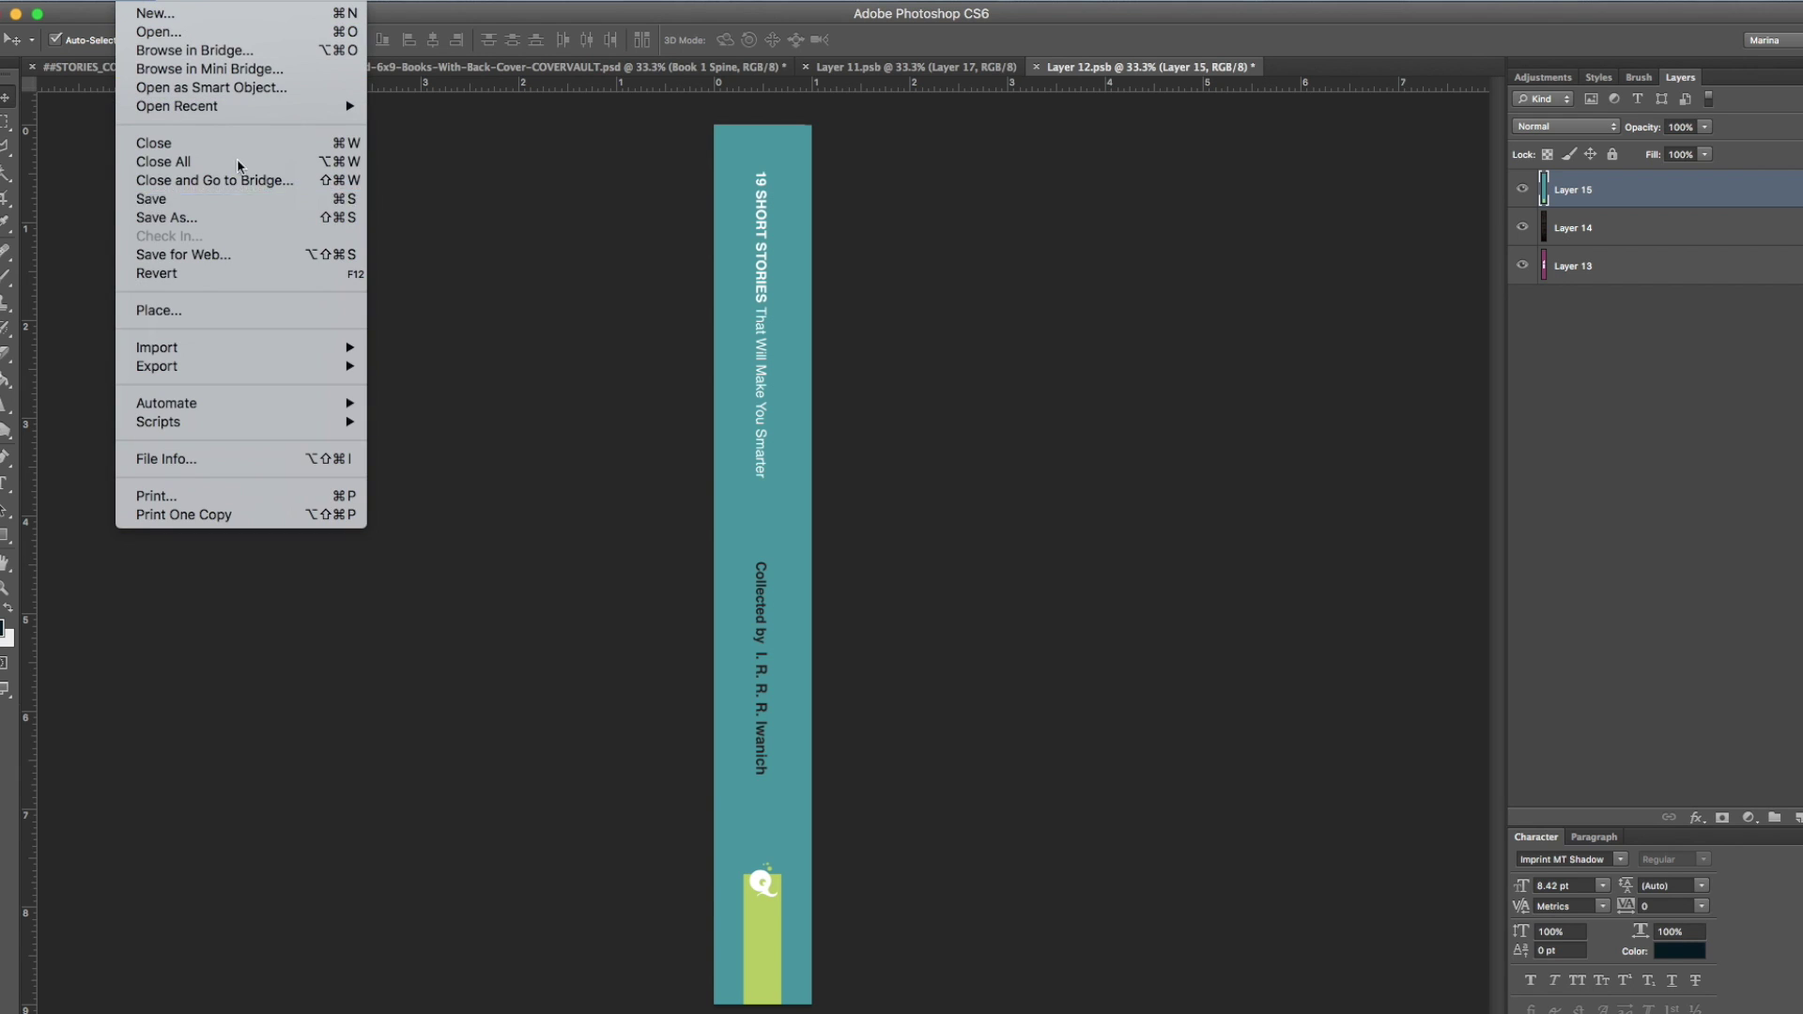
pyautogui.click(537, 66)
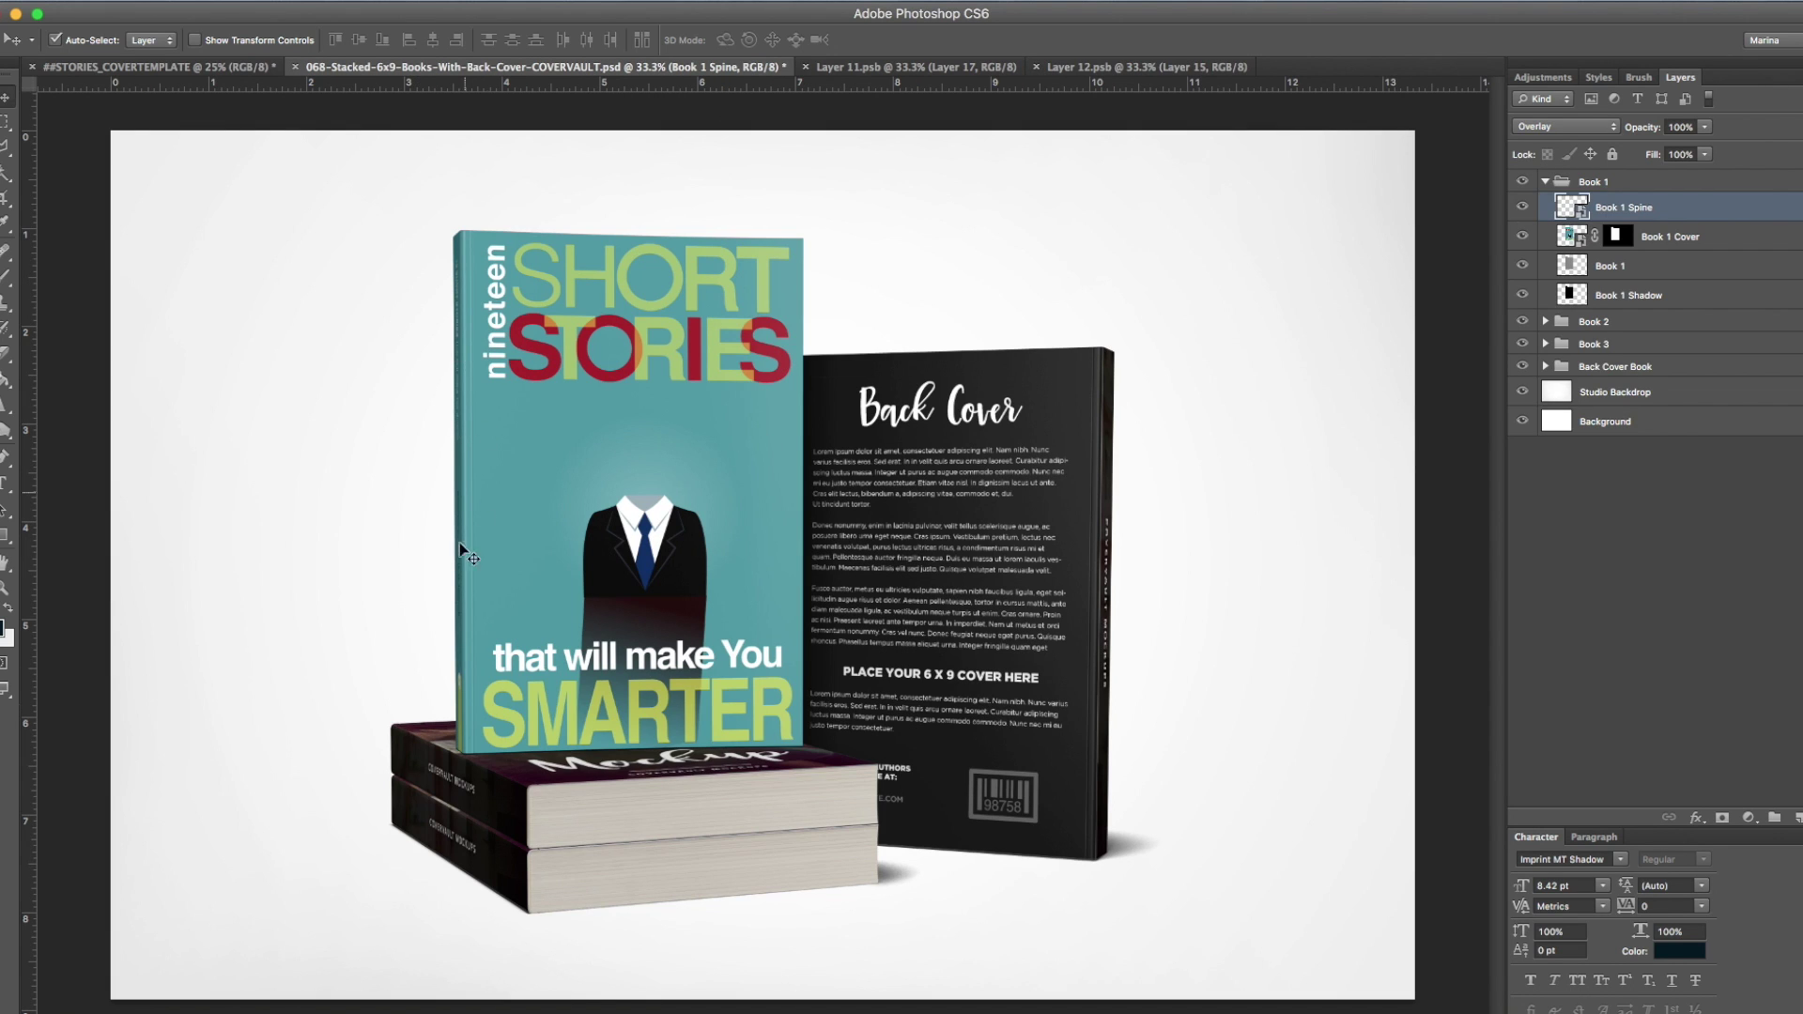
# - Collapse the Book 1 group, expand Back Cover Book, and open its Back Cover smart object for editing
pyautogui.press('m')
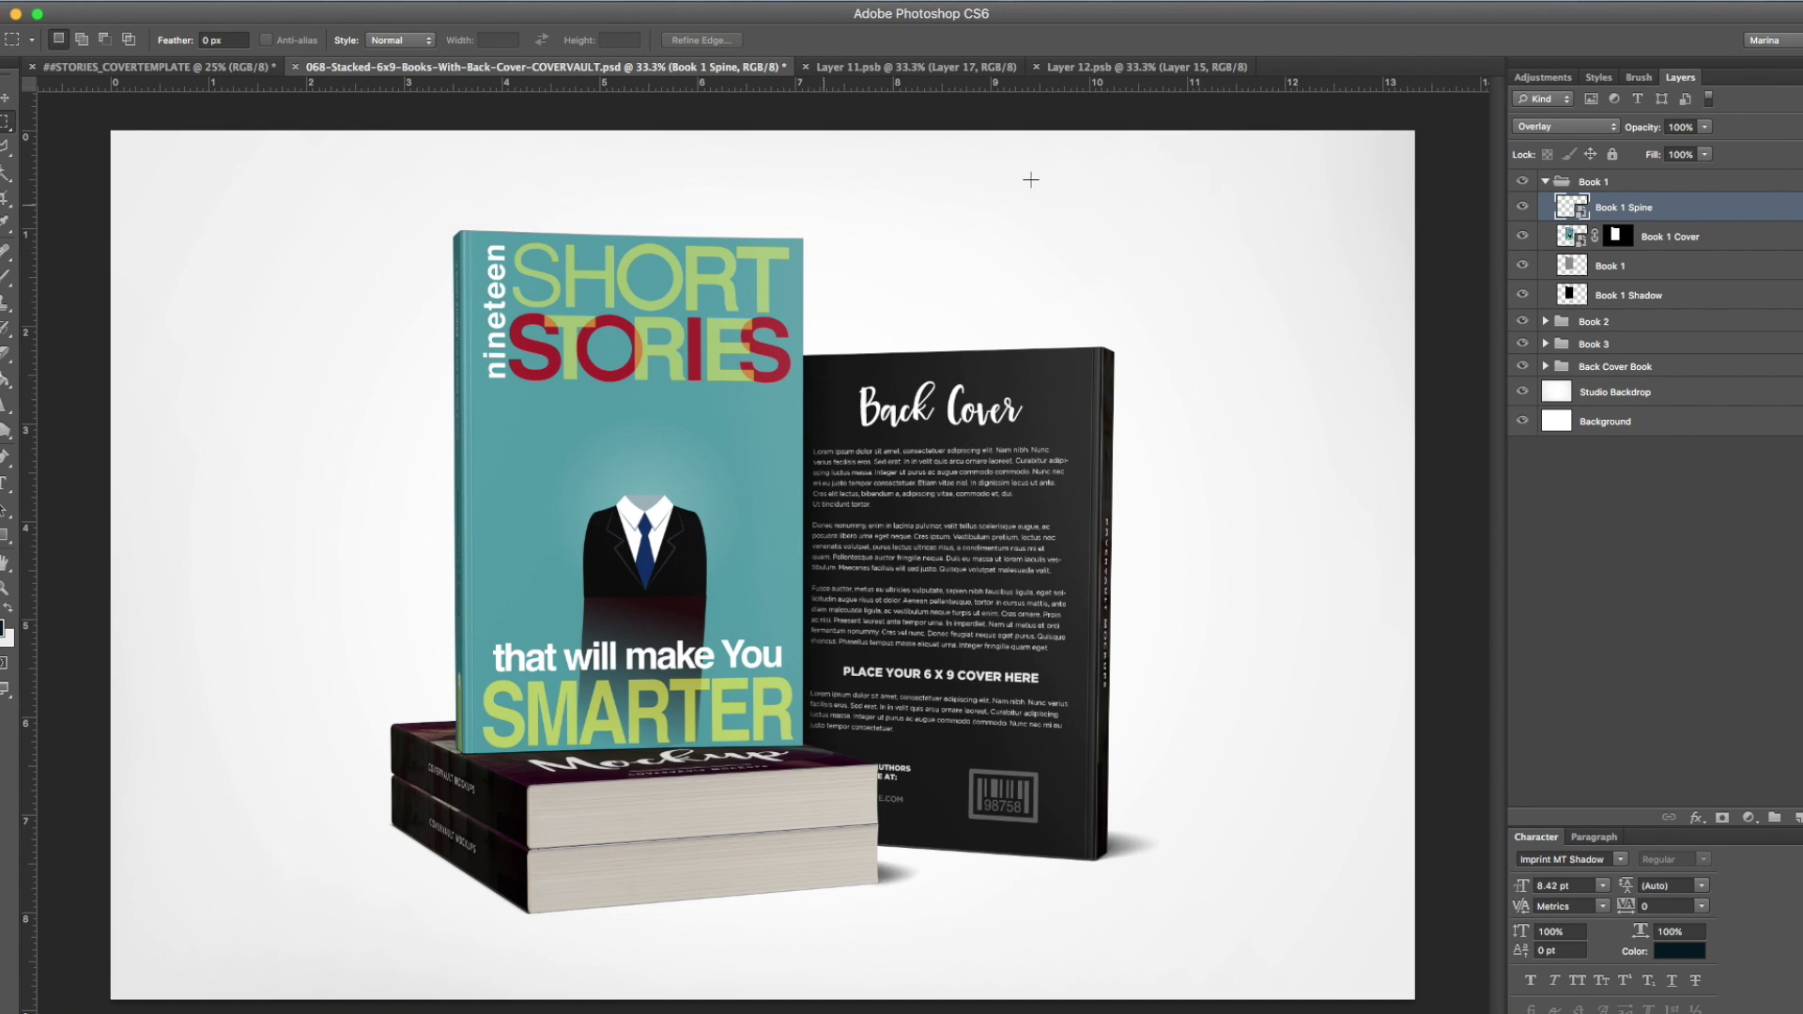
pyautogui.click(1546, 181)
pyautogui.click(1546, 249)
pyautogui.click(1587, 305)
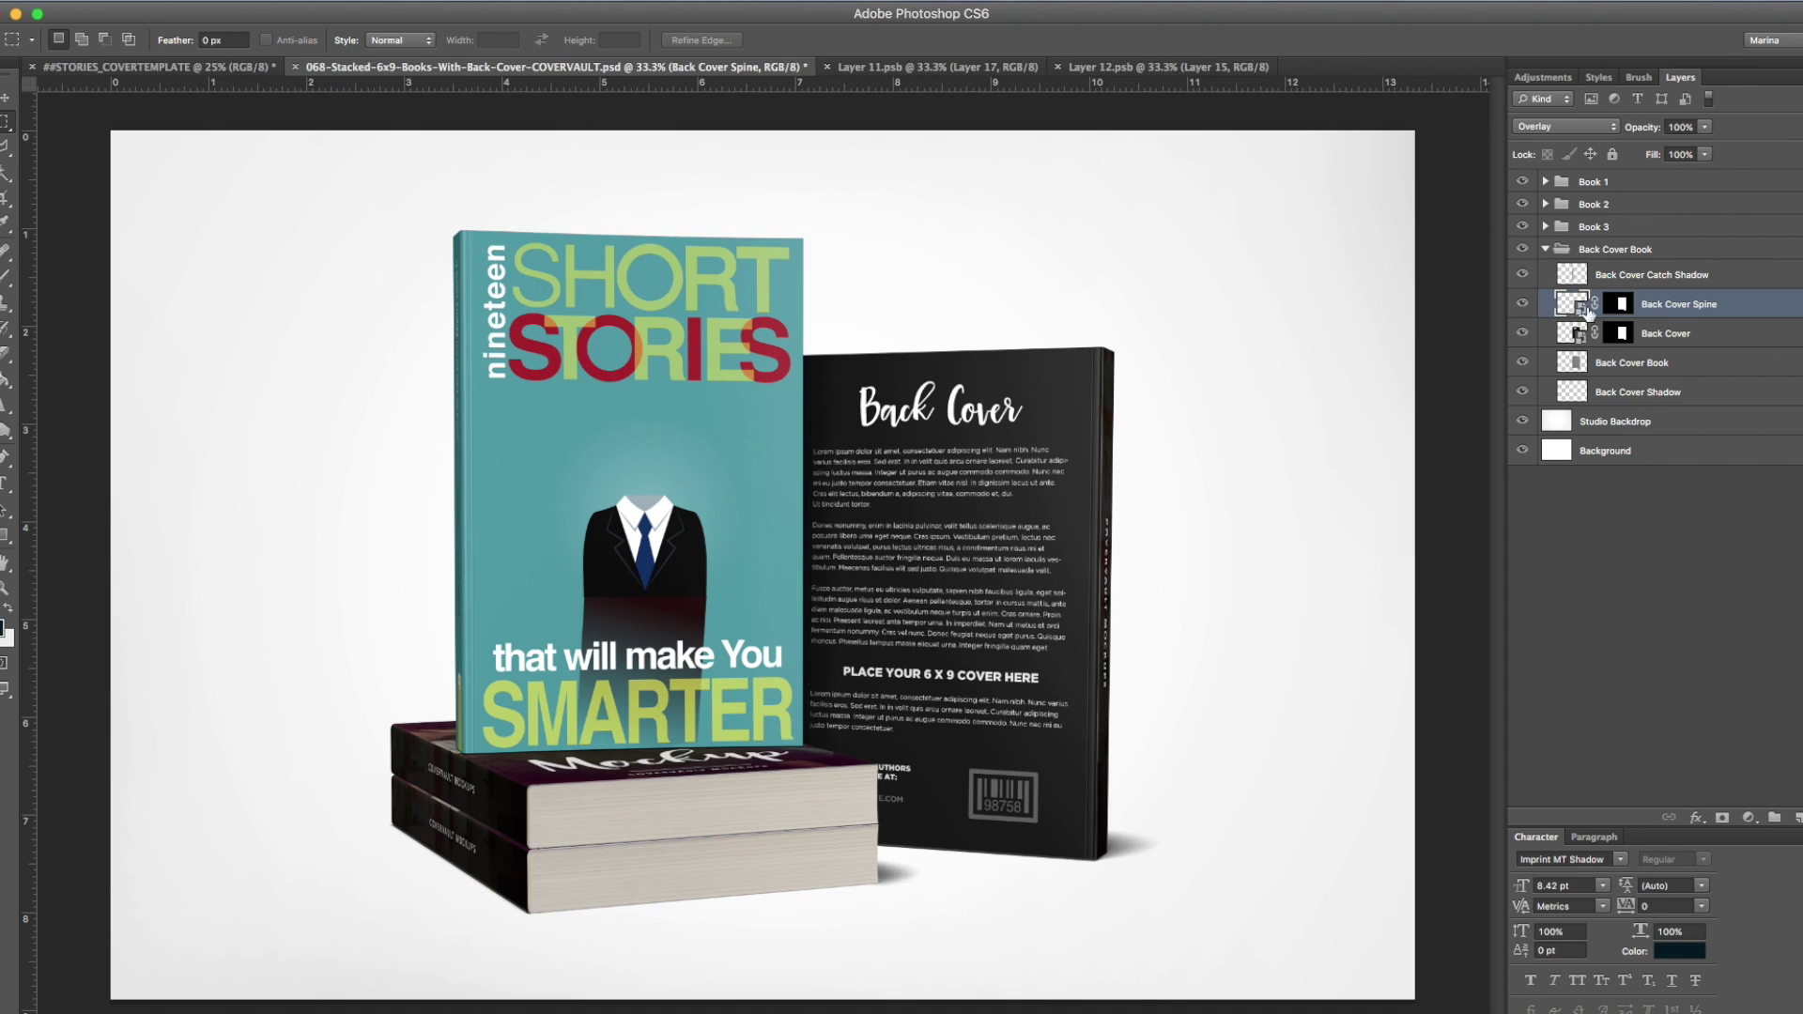
pyautogui.click(1522, 333)
pyautogui.click(1522, 333)
pyautogui.doubleClick(1581, 334)
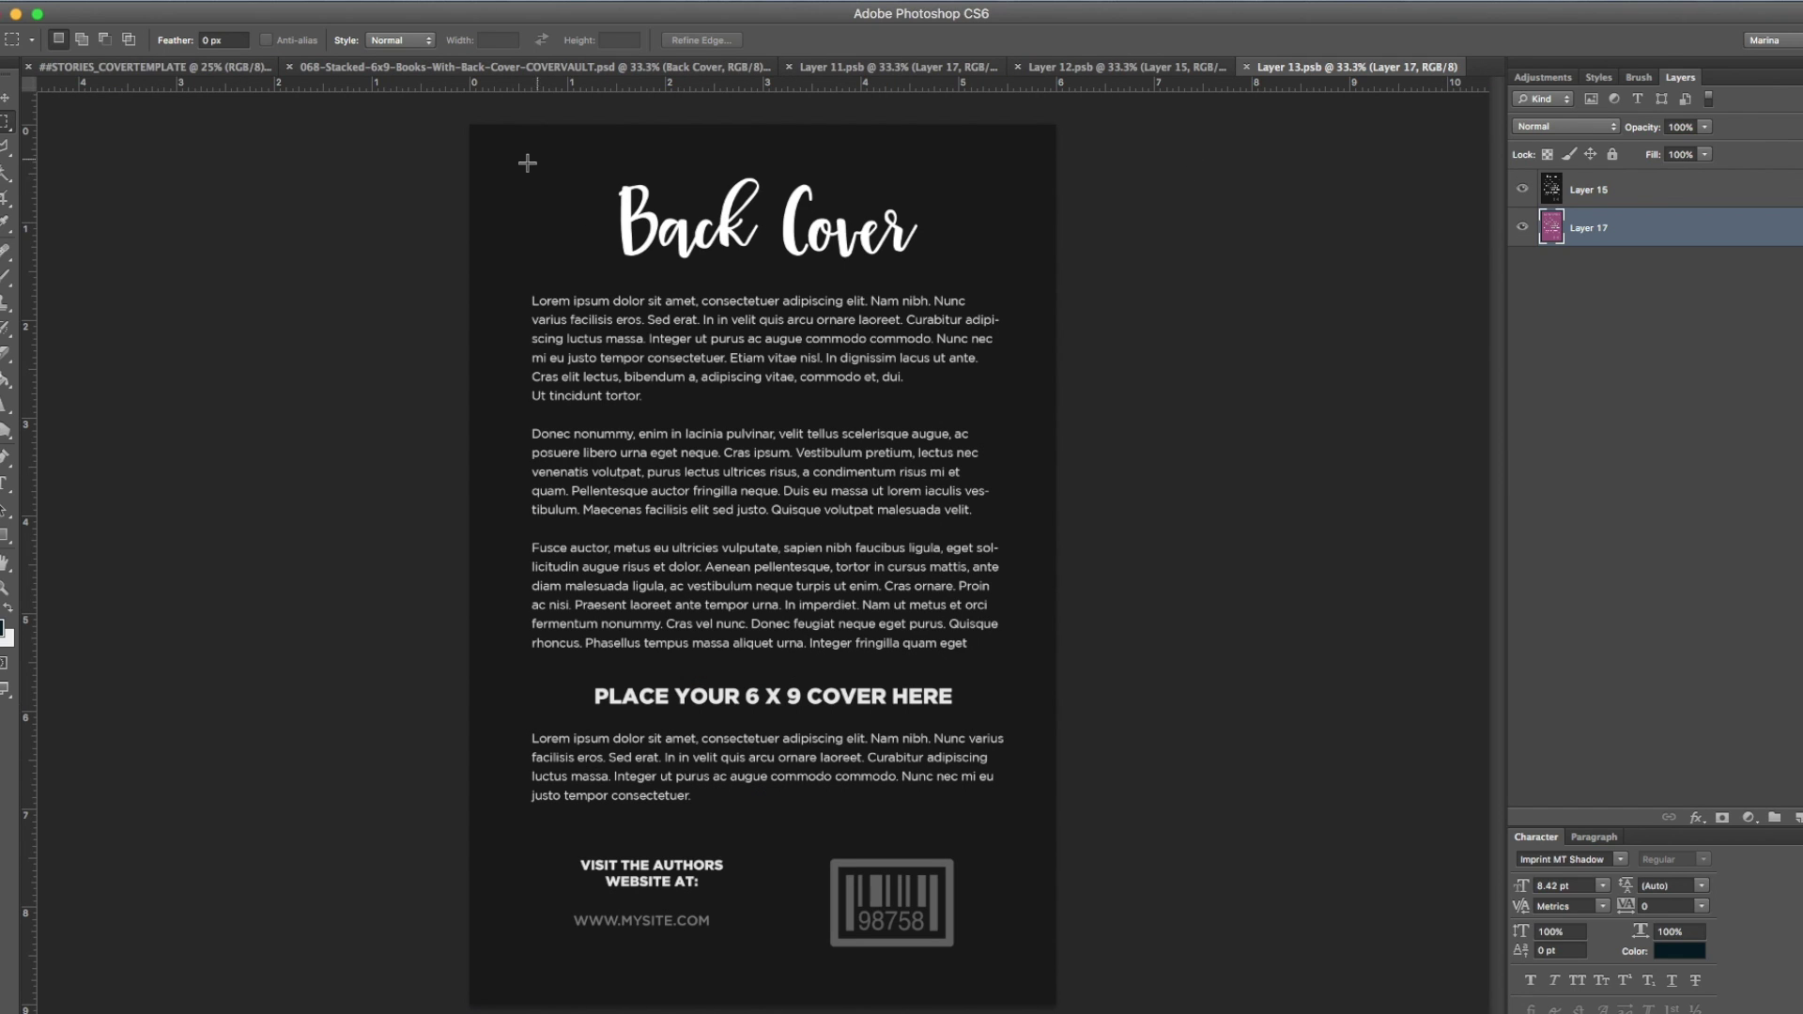
# - Copy the back cover area of the flattened template with a rectangular selection, and return to the Layer 13.psb document
pyautogui.click(187, 67)
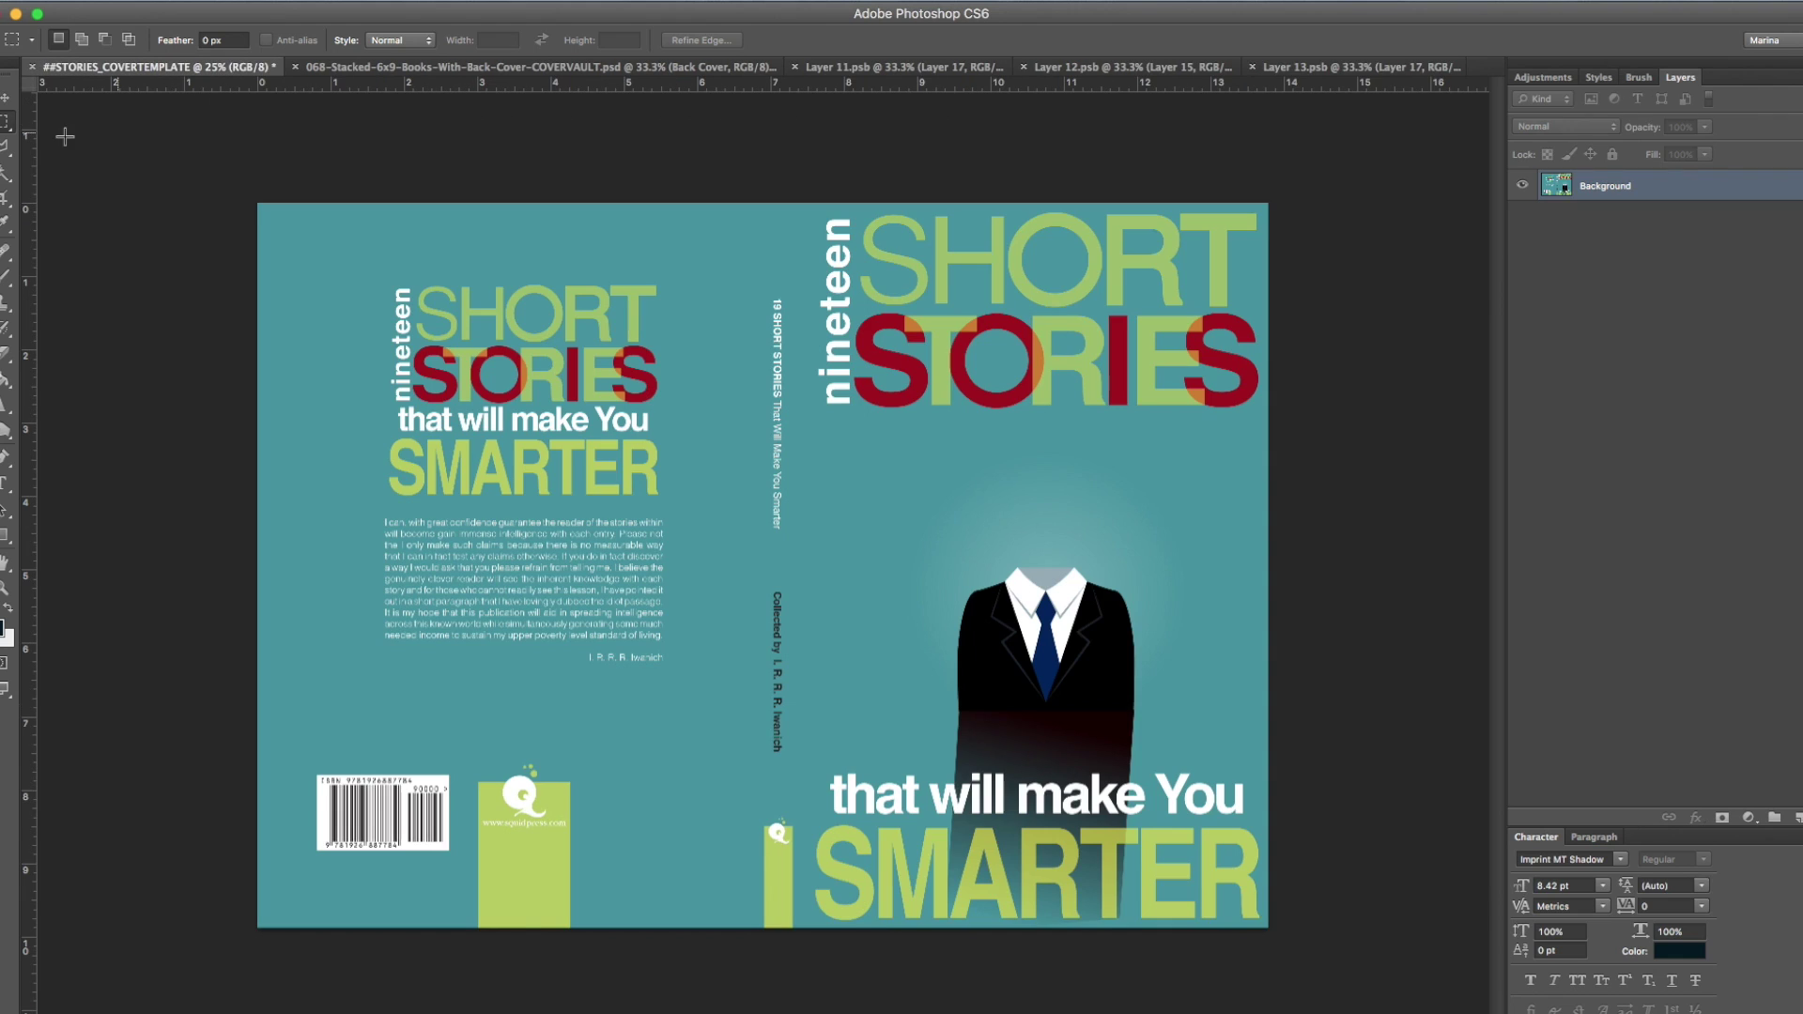
pyautogui.moveTo(182, 166); pyautogui.dragTo(754, 960)
pyautogui.click(189, 2)
pyautogui.click(189, 144)
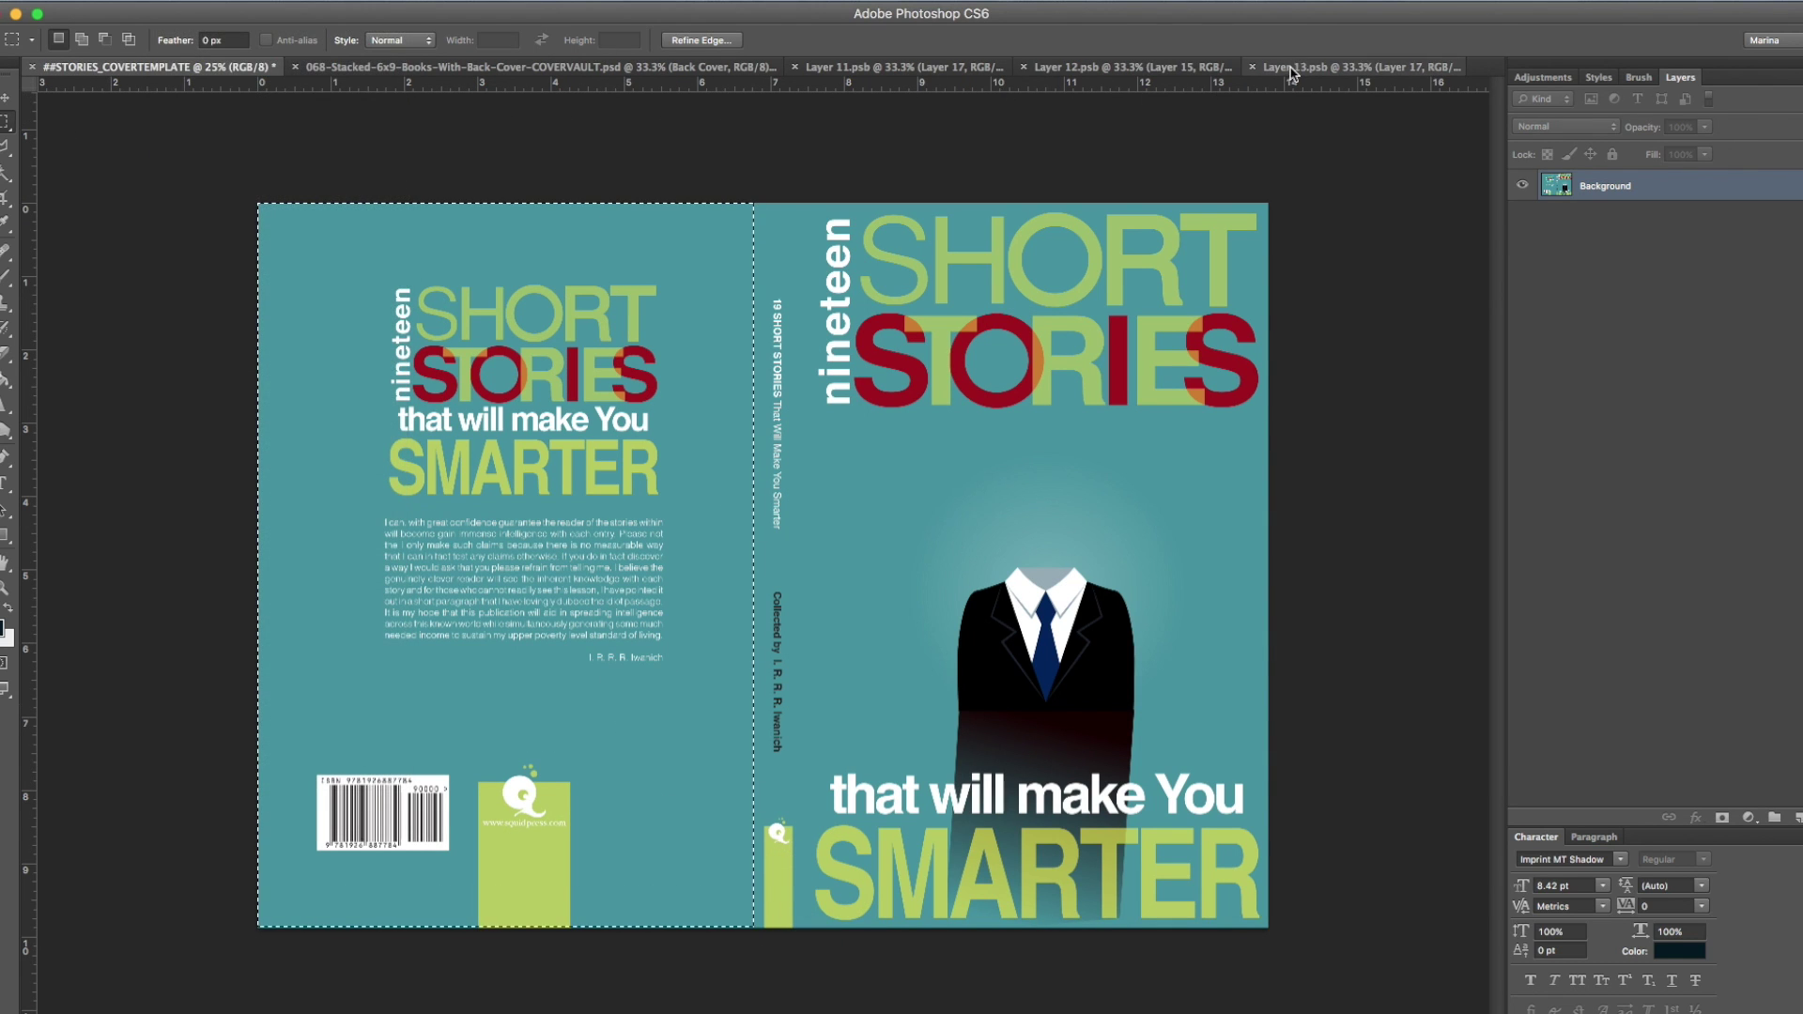
pyautogui.click(1357, 67)
# - Paste the copied back cover above the placeholder text layer and position it over the canvas
pyautogui.click(189, 2)
pyautogui.click(193, 181)
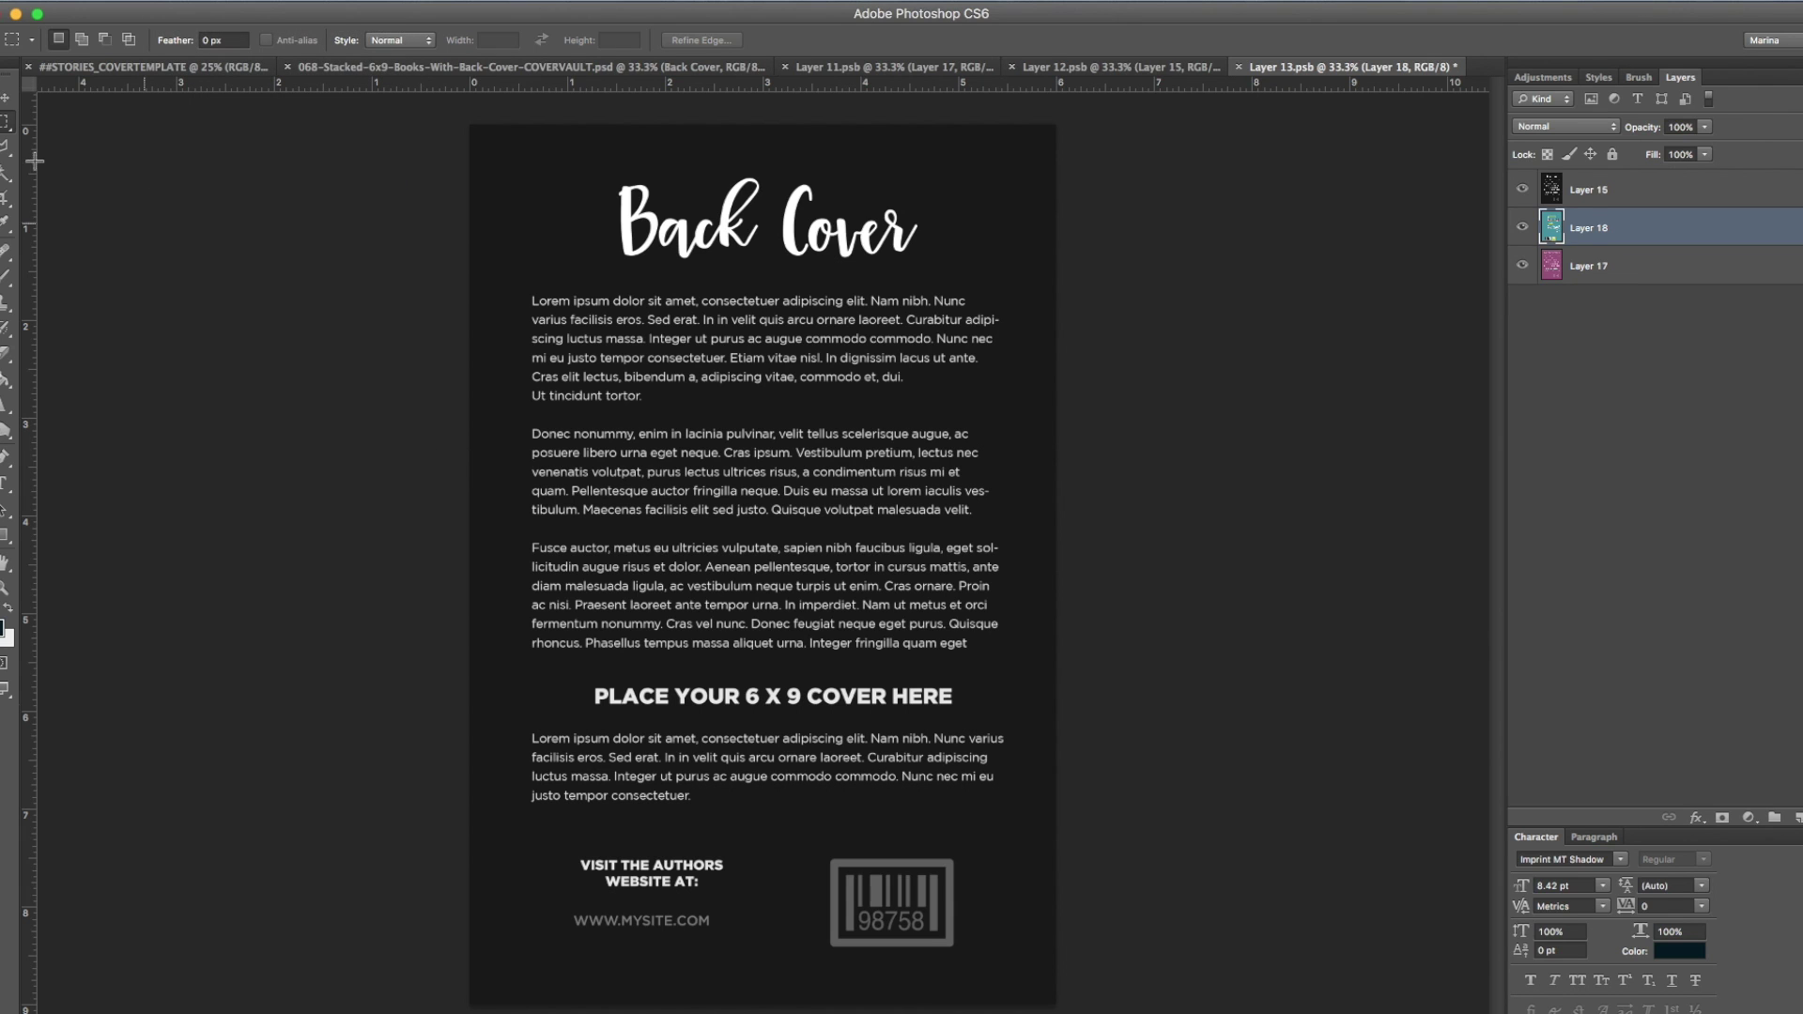
pyautogui.press('v')
pyautogui.moveTo(909, 690); pyautogui.dragTo(838, 613)
# - Scale the pasted back cover down from its upper-left corner with Free Transform to fit the 6 x 9 canvas
pyautogui.press('super+t')
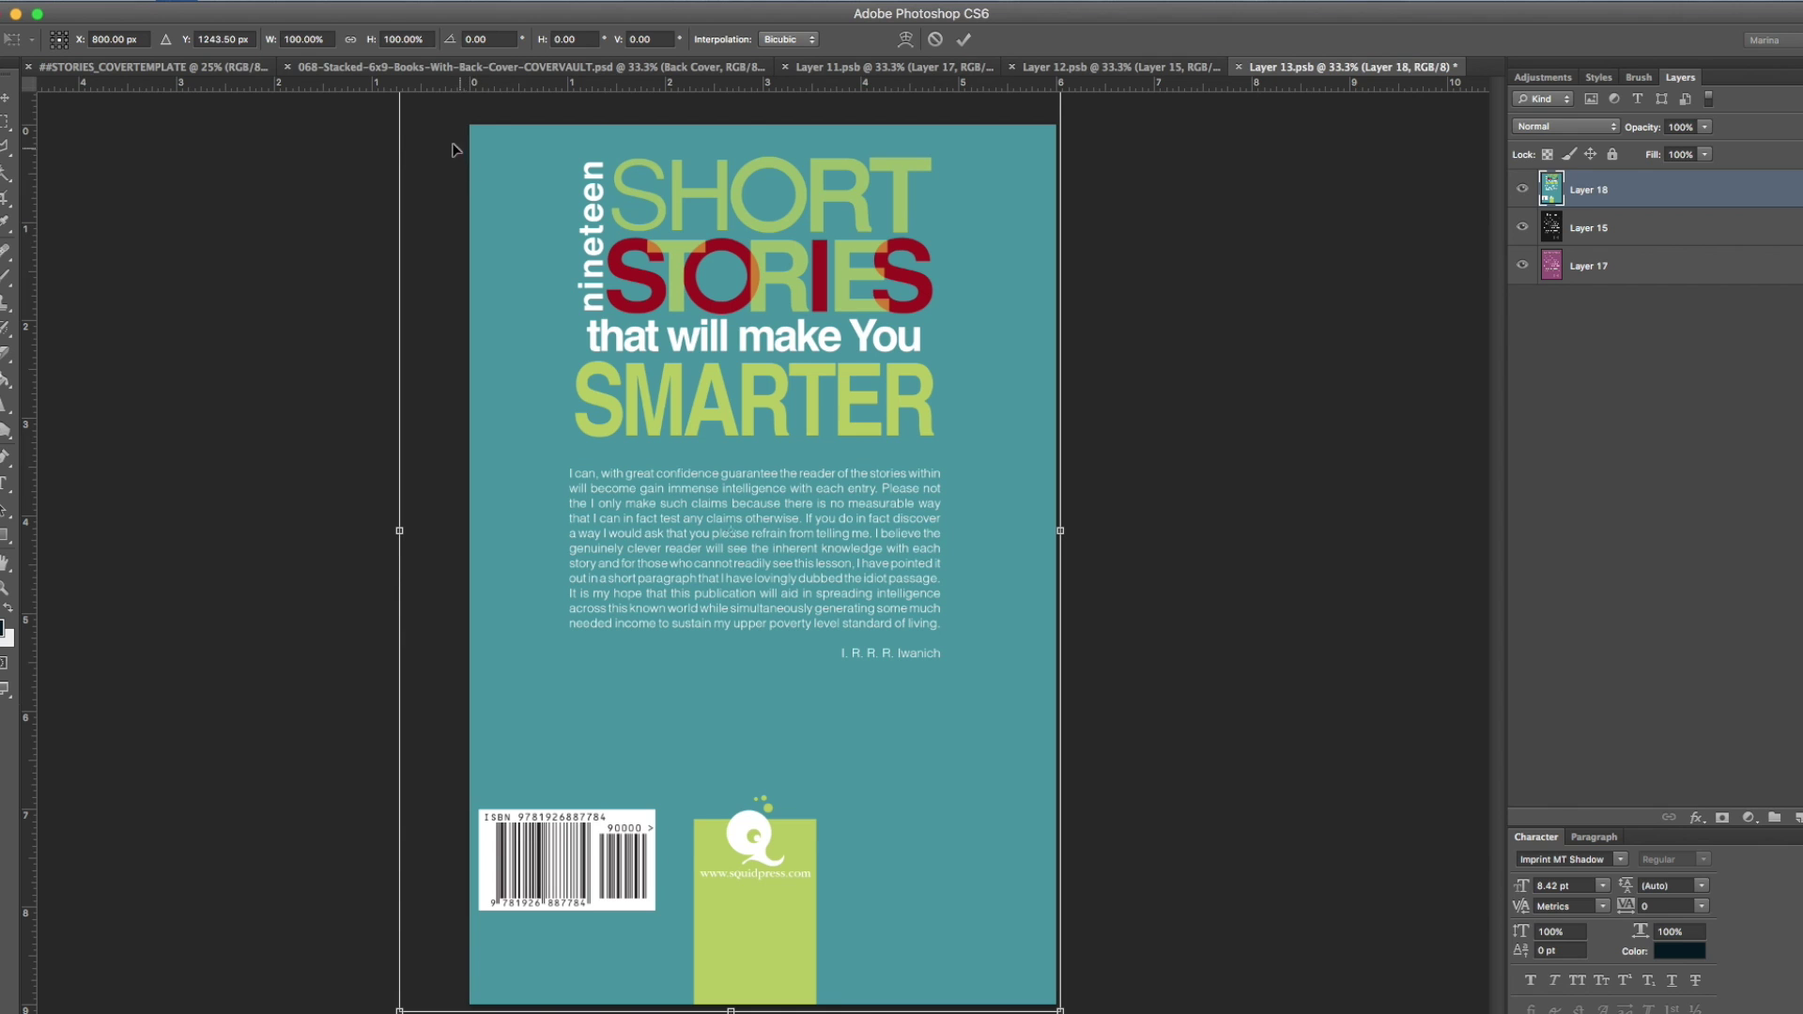
pyautogui.moveTo(399, 90); pyautogui.dragTo(462, 125)
pyautogui.press('Return')
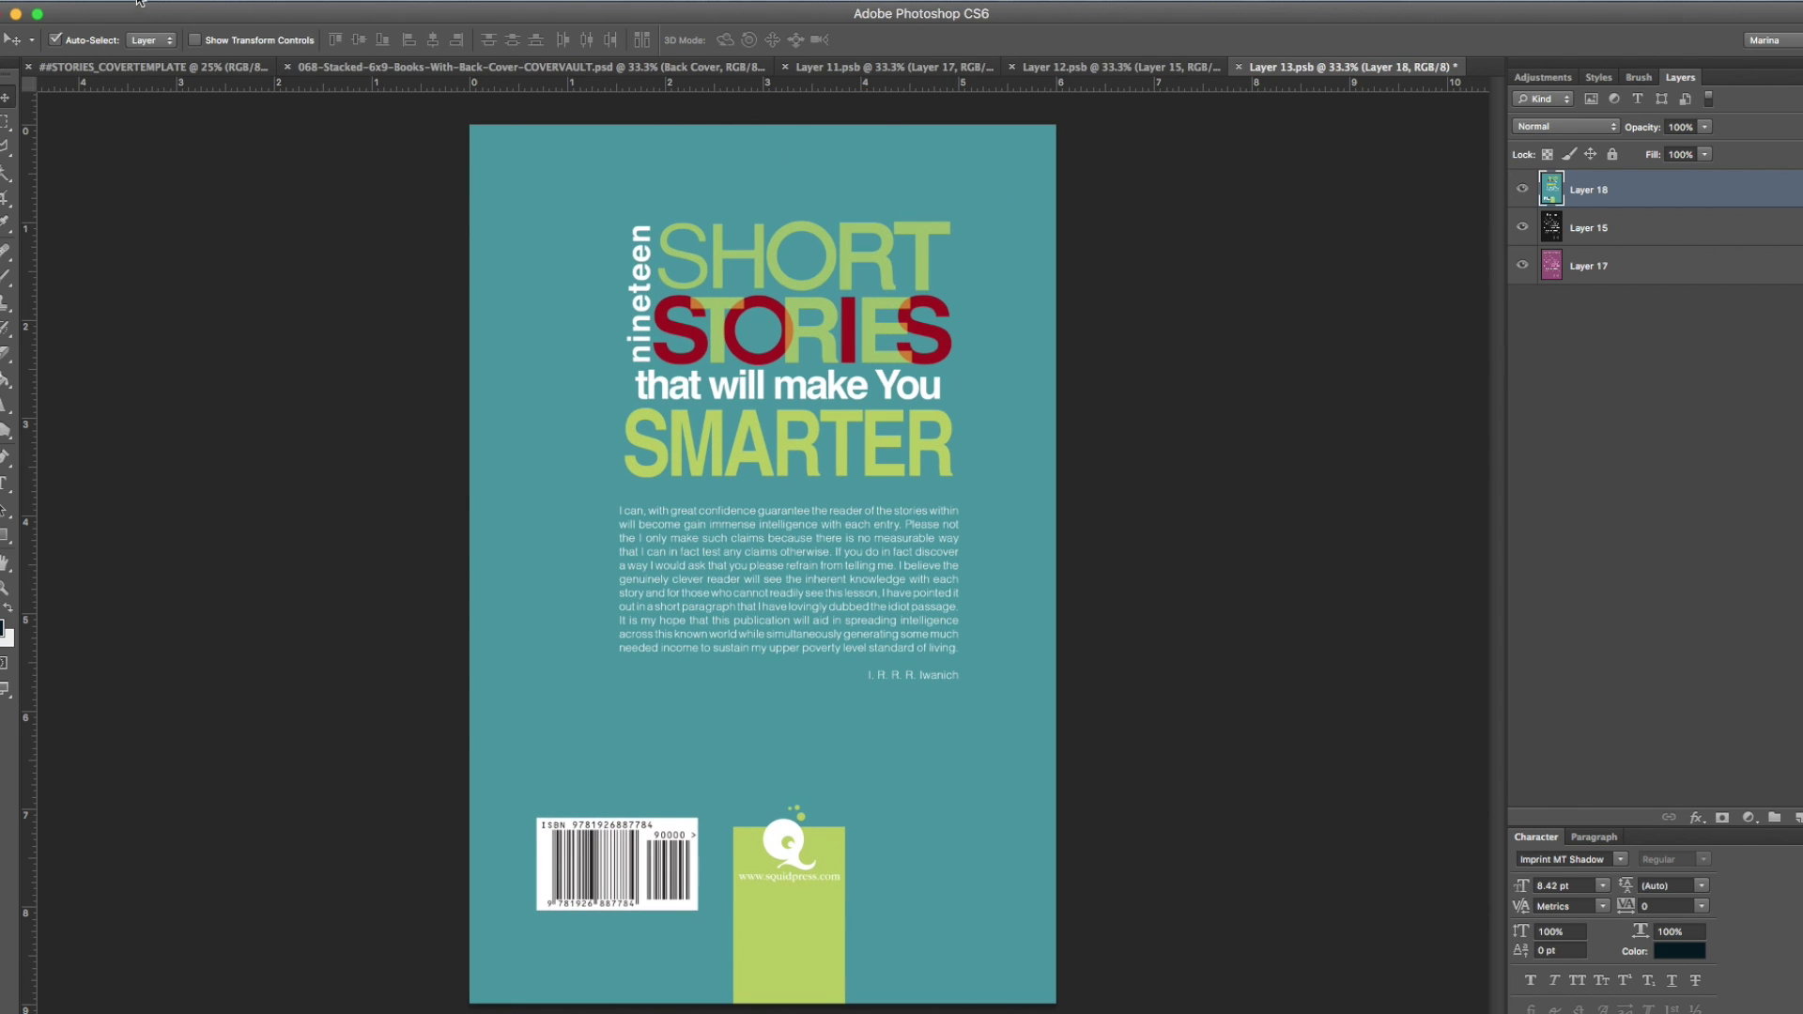
# - Save the Layer 13.psb back cover and return to the stacked books mockup document
pyautogui.click(141, 2)
pyautogui.click(157, 199)
pyautogui.click(561, 69)
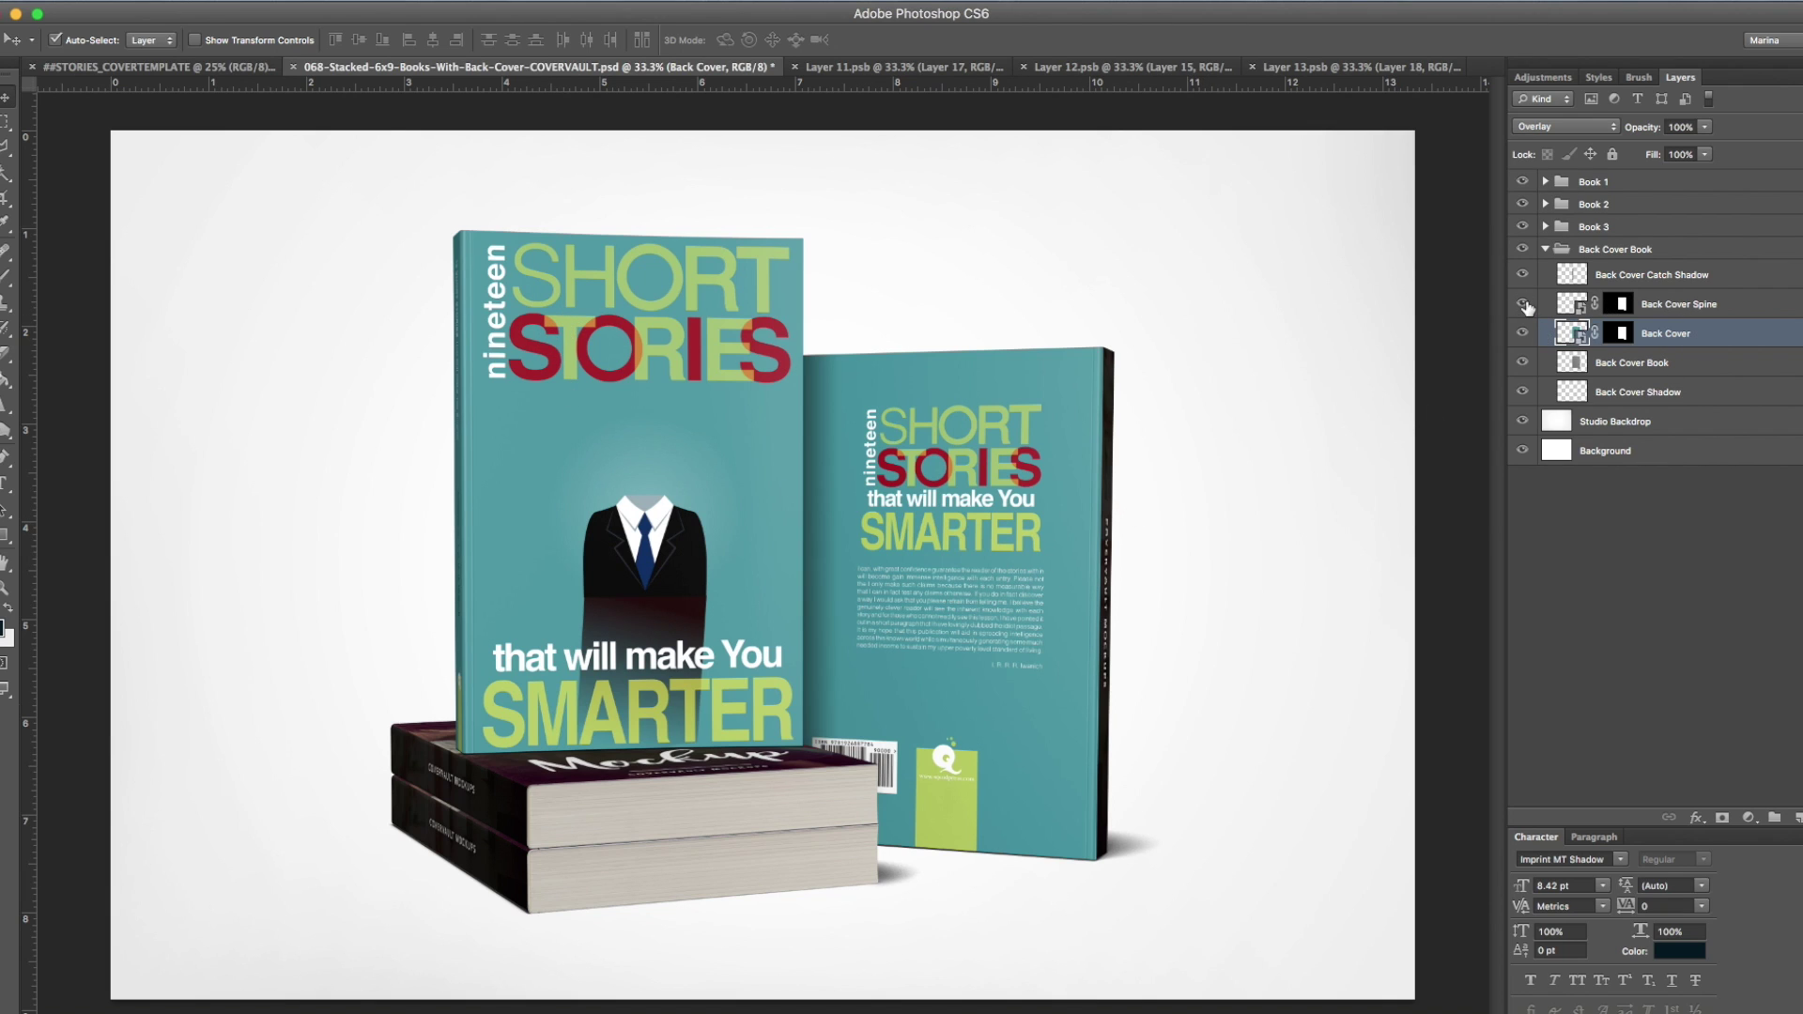
# - Close the finished Layer 11, Layer 12 and Layer 13 documents, and open the Back Cover Spine smart object
pyautogui.click(1663, 307)
pyautogui.doubleClick(1580, 310)
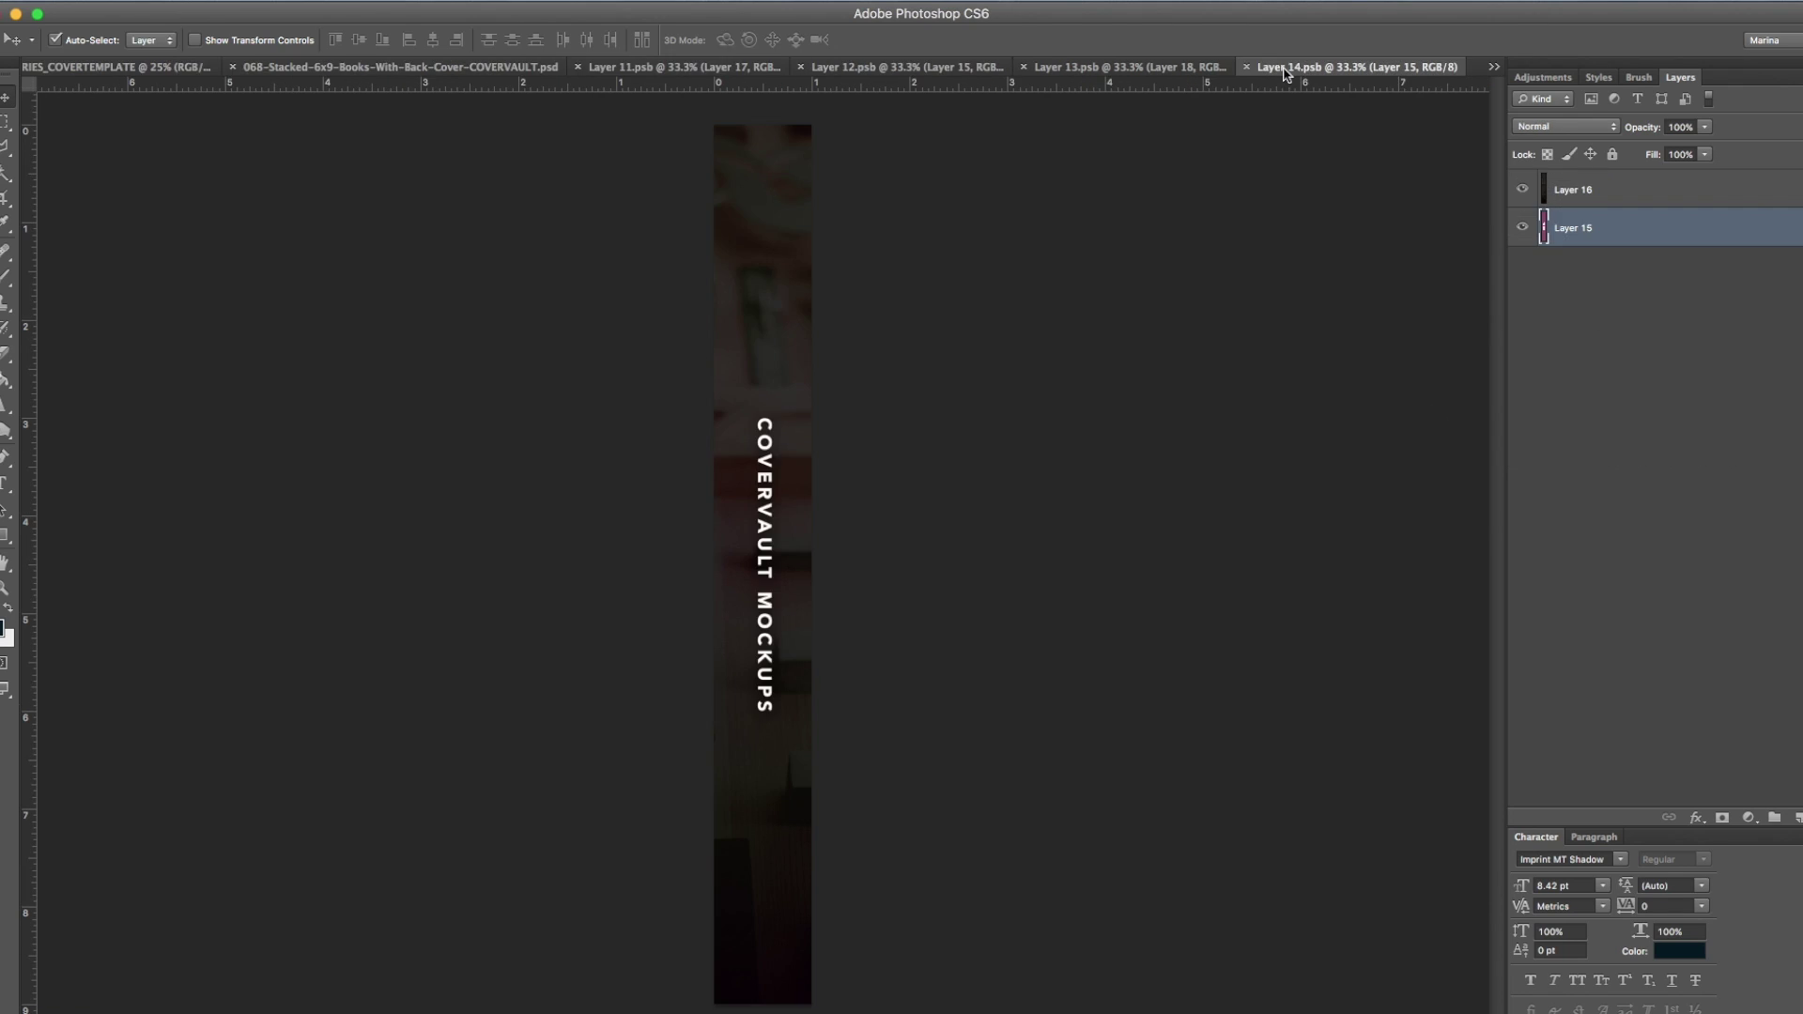
pyautogui.click(1246, 66)
pyautogui.click(827, 67)
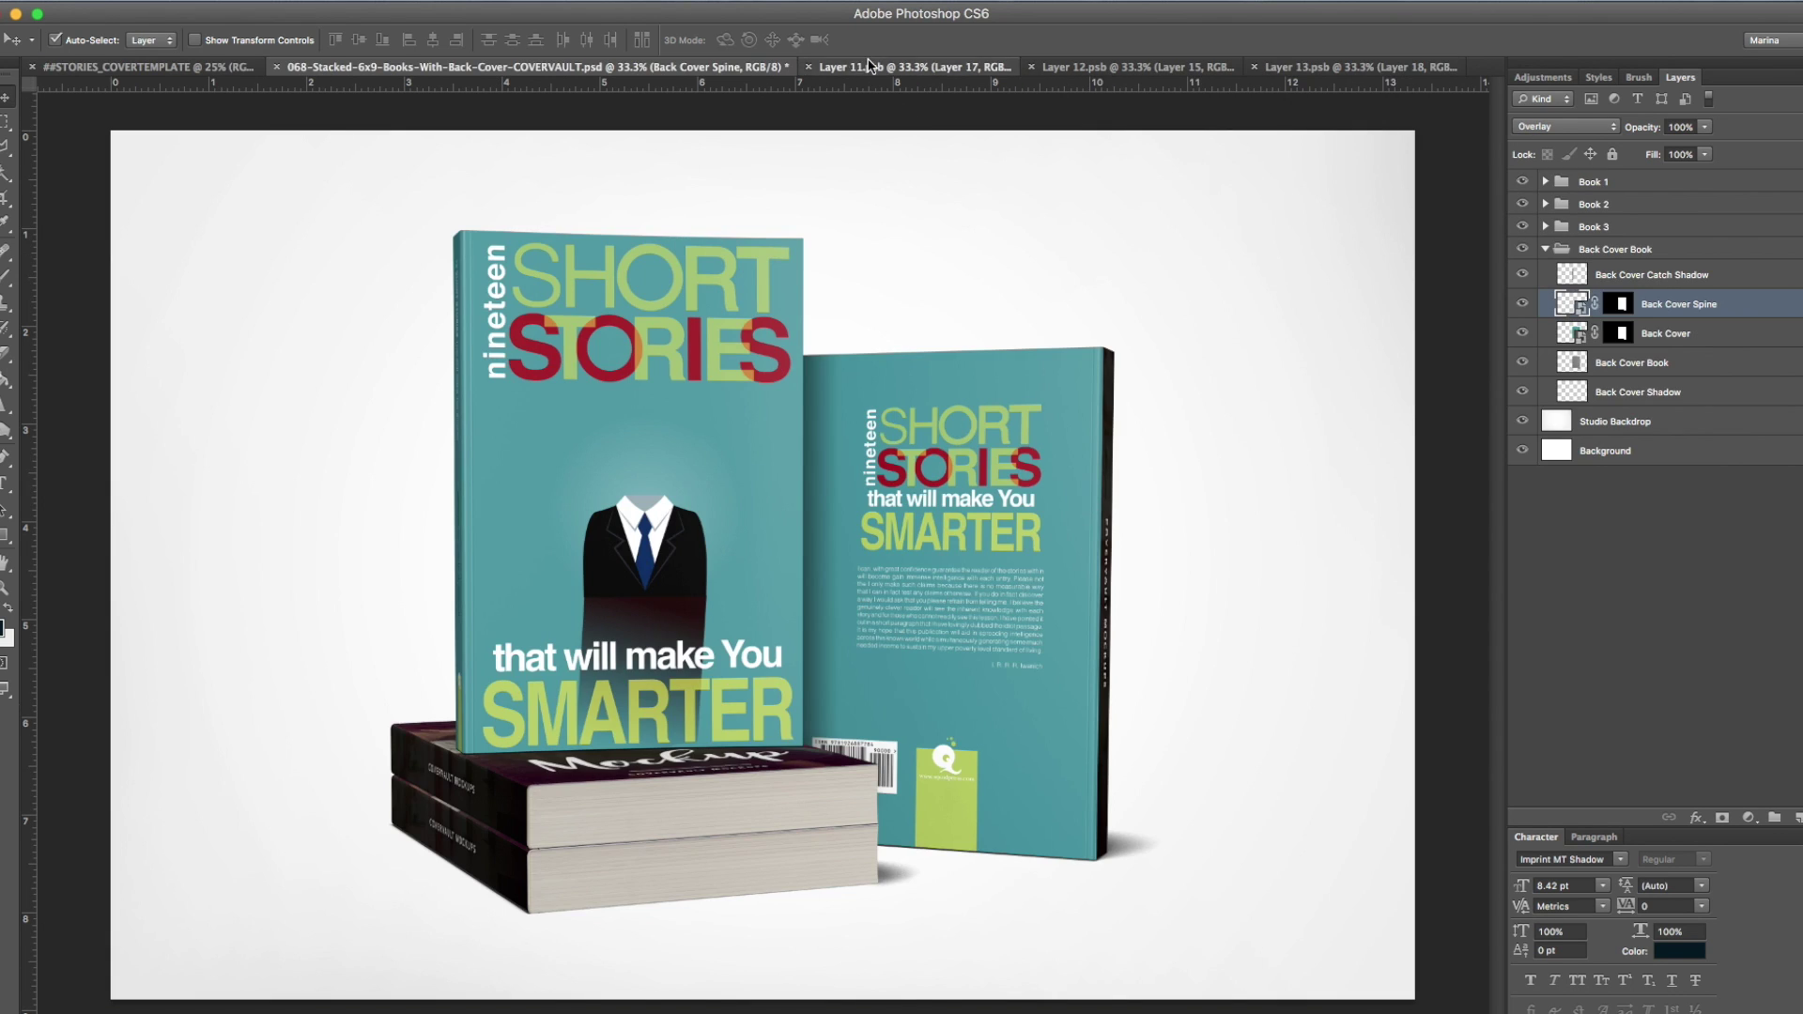
pyautogui.click(827, 66)
pyautogui.click(827, 66)
pyautogui.doubleClick(1580, 310)
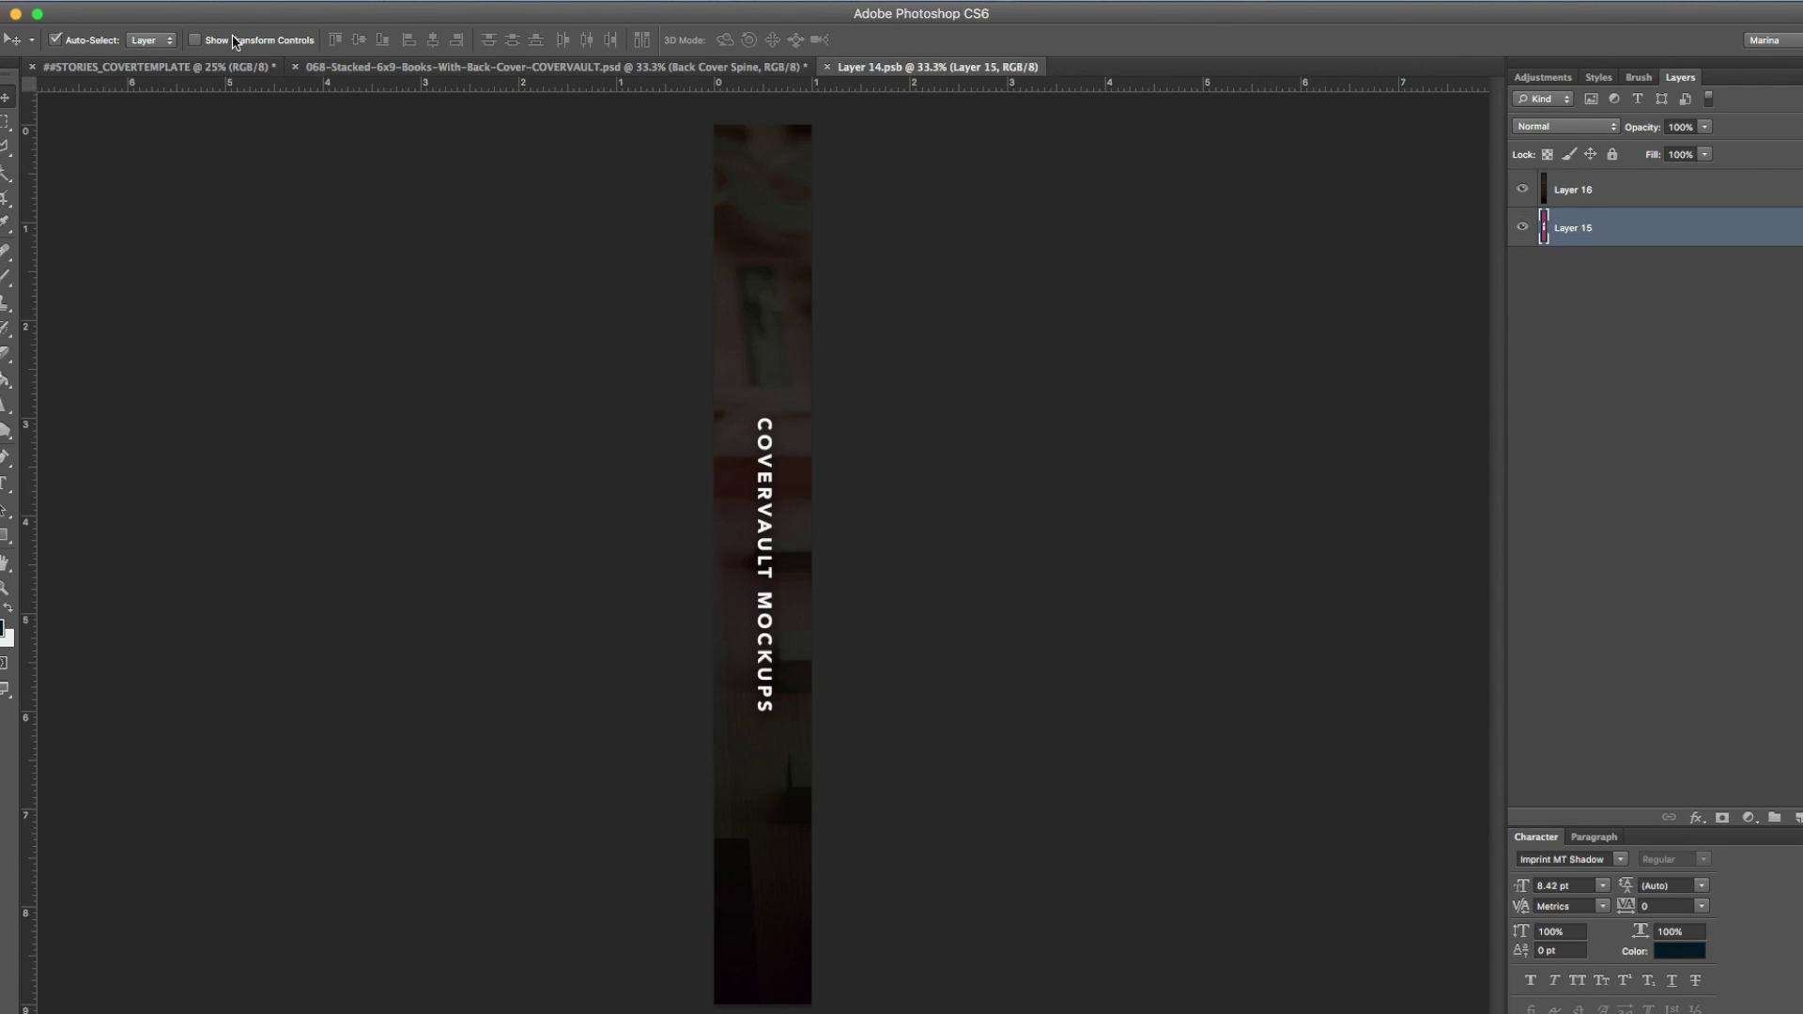
# - Copy the spine area from the flattened cover template and return to the Layer 14.psb document
pyautogui.click(155, 67)
pyautogui.press('m')
pyautogui.hotkey('ctrl', 'c')
pyautogui.hotkey('ctrl', 'shift', 'Tab')
# - Paste the spine above the placeholder artwork in Layer 14.psb and position it to cover the canvas
pyautogui.press('v')
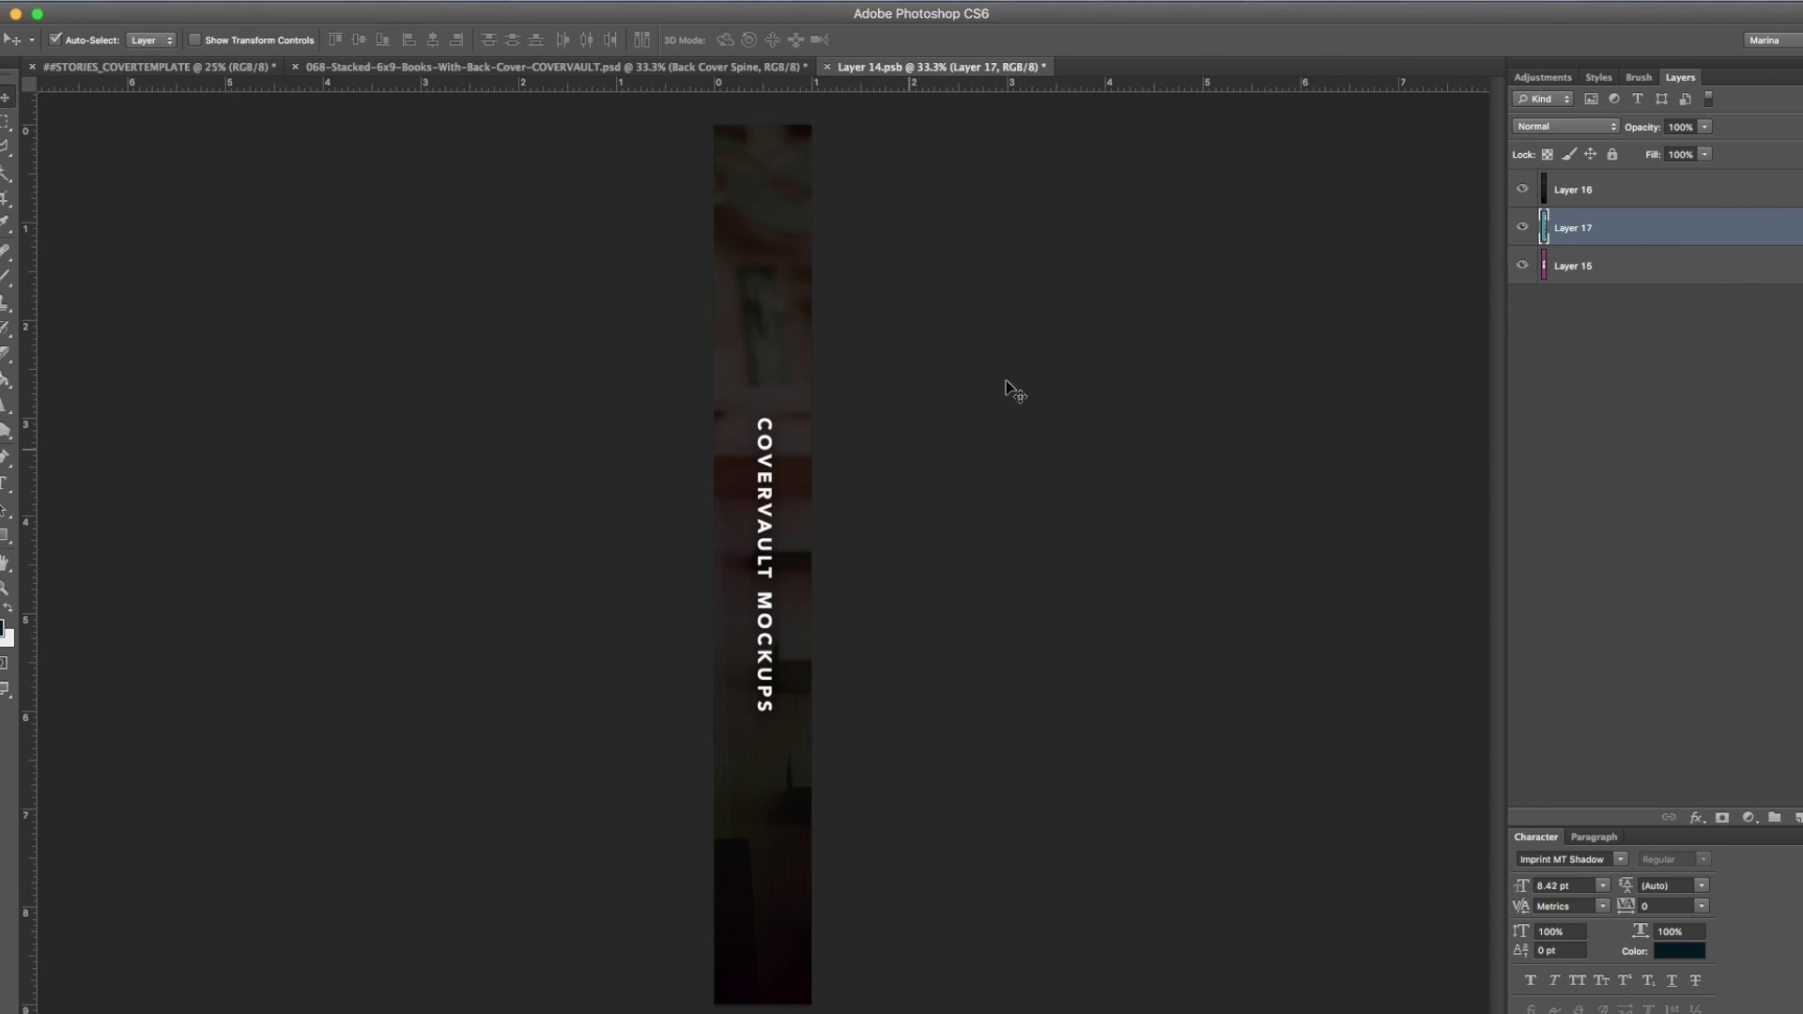
pyautogui.hotkey('ctrl', 'v')
pyautogui.moveTo(775, 483); pyautogui.dragTo(845, 635)
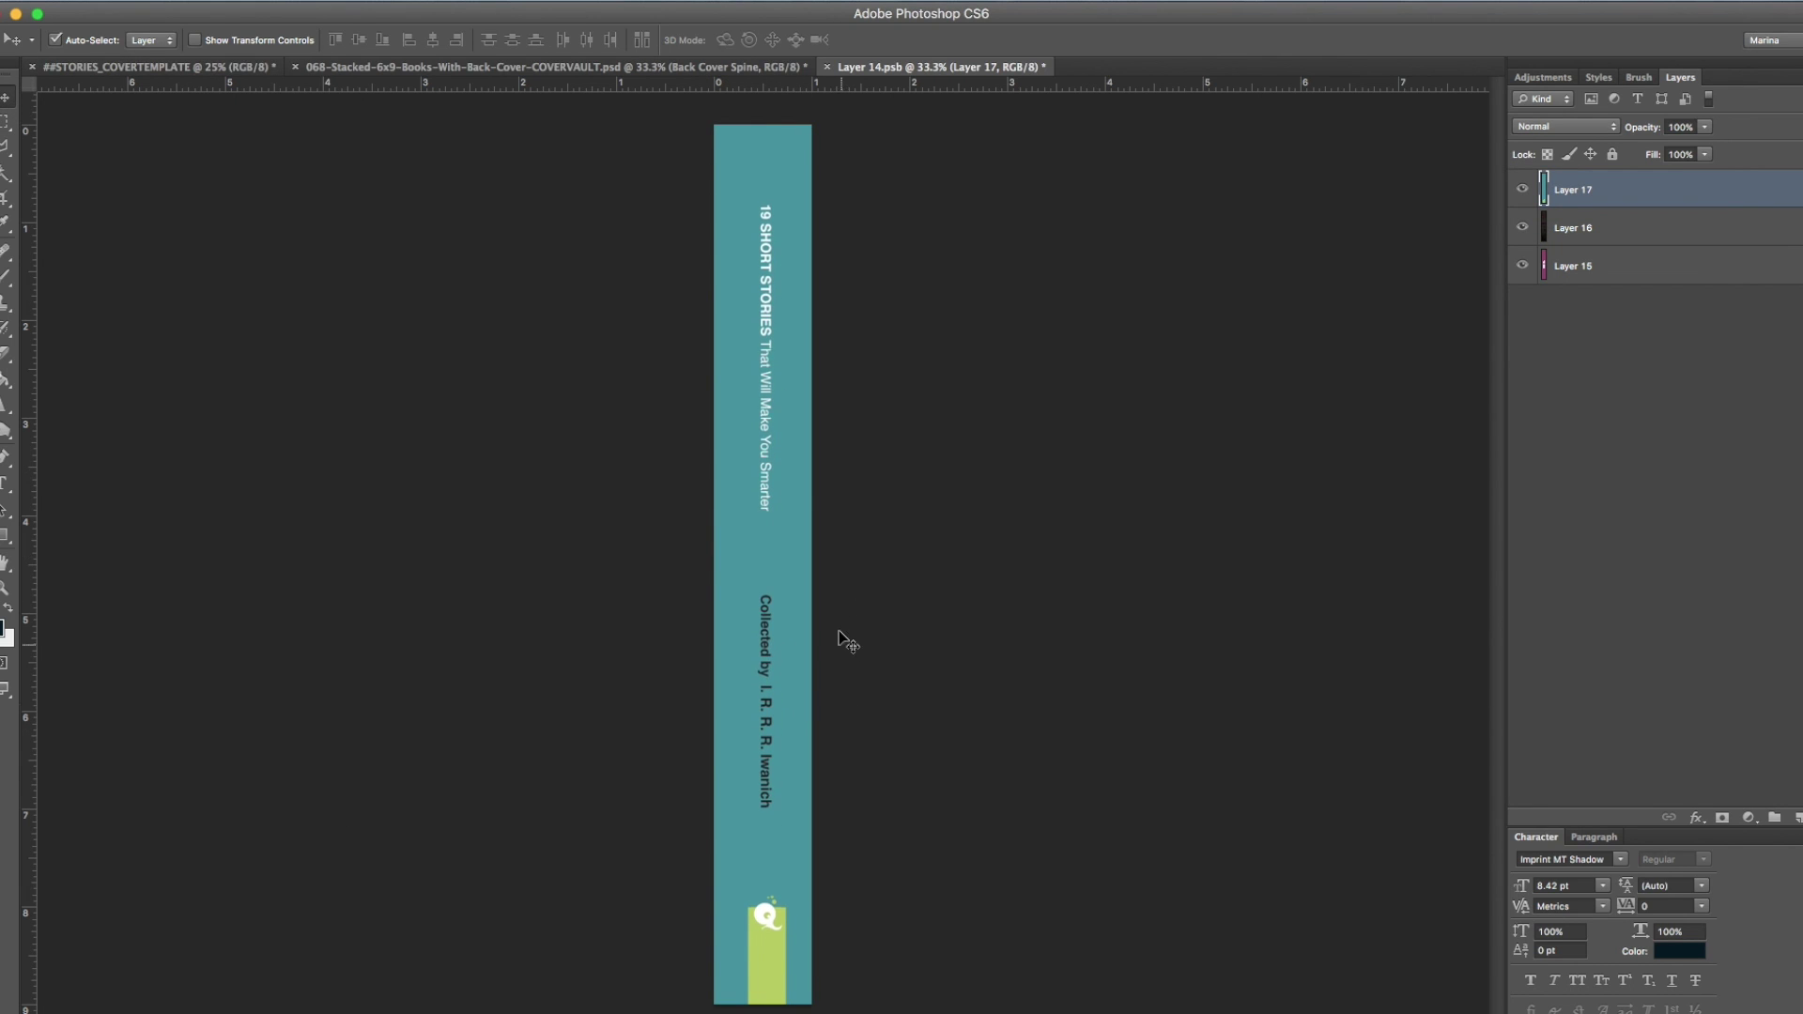
# - Save and close Layer 14.psb, and collapse the Back Cover Book group in the mockup
pyautogui.click(188, 188)
pyautogui.click(827, 67)
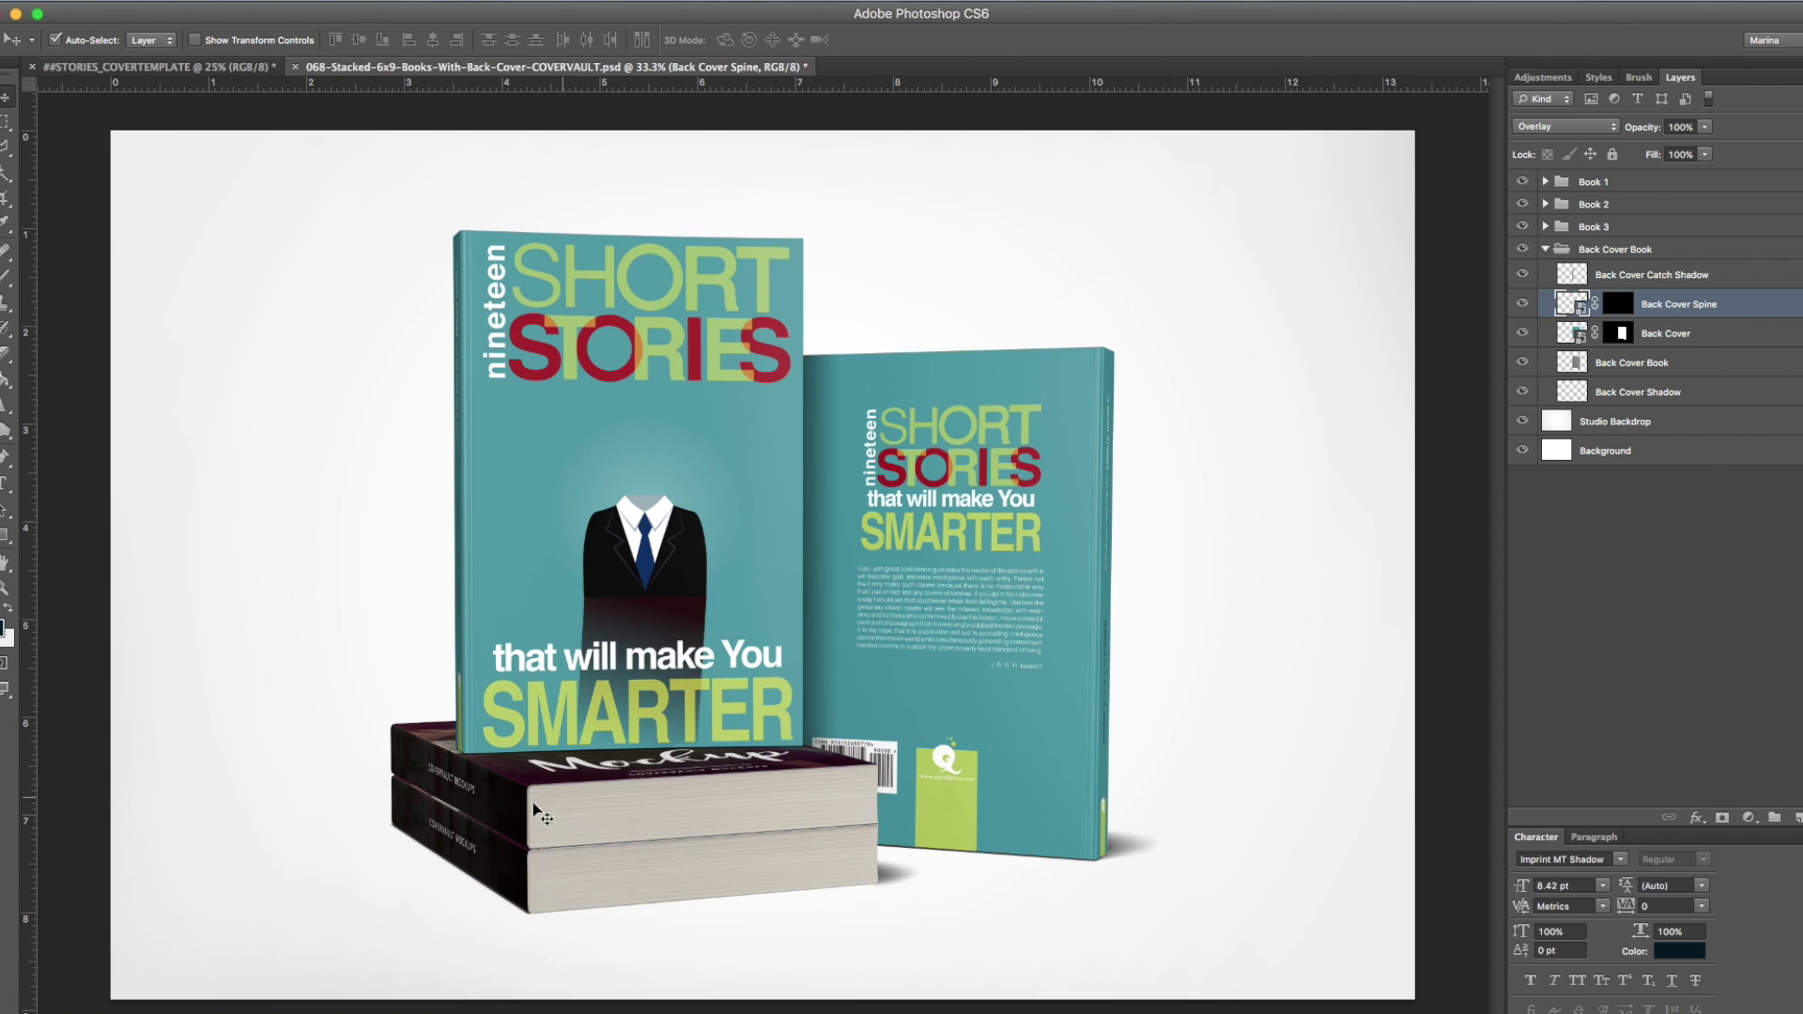
pyautogui.click(1544, 249)
# - Toggle the Book 3 group's visibility to identify its book, and open its cover smart object
pyautogui.click(1525, 227)
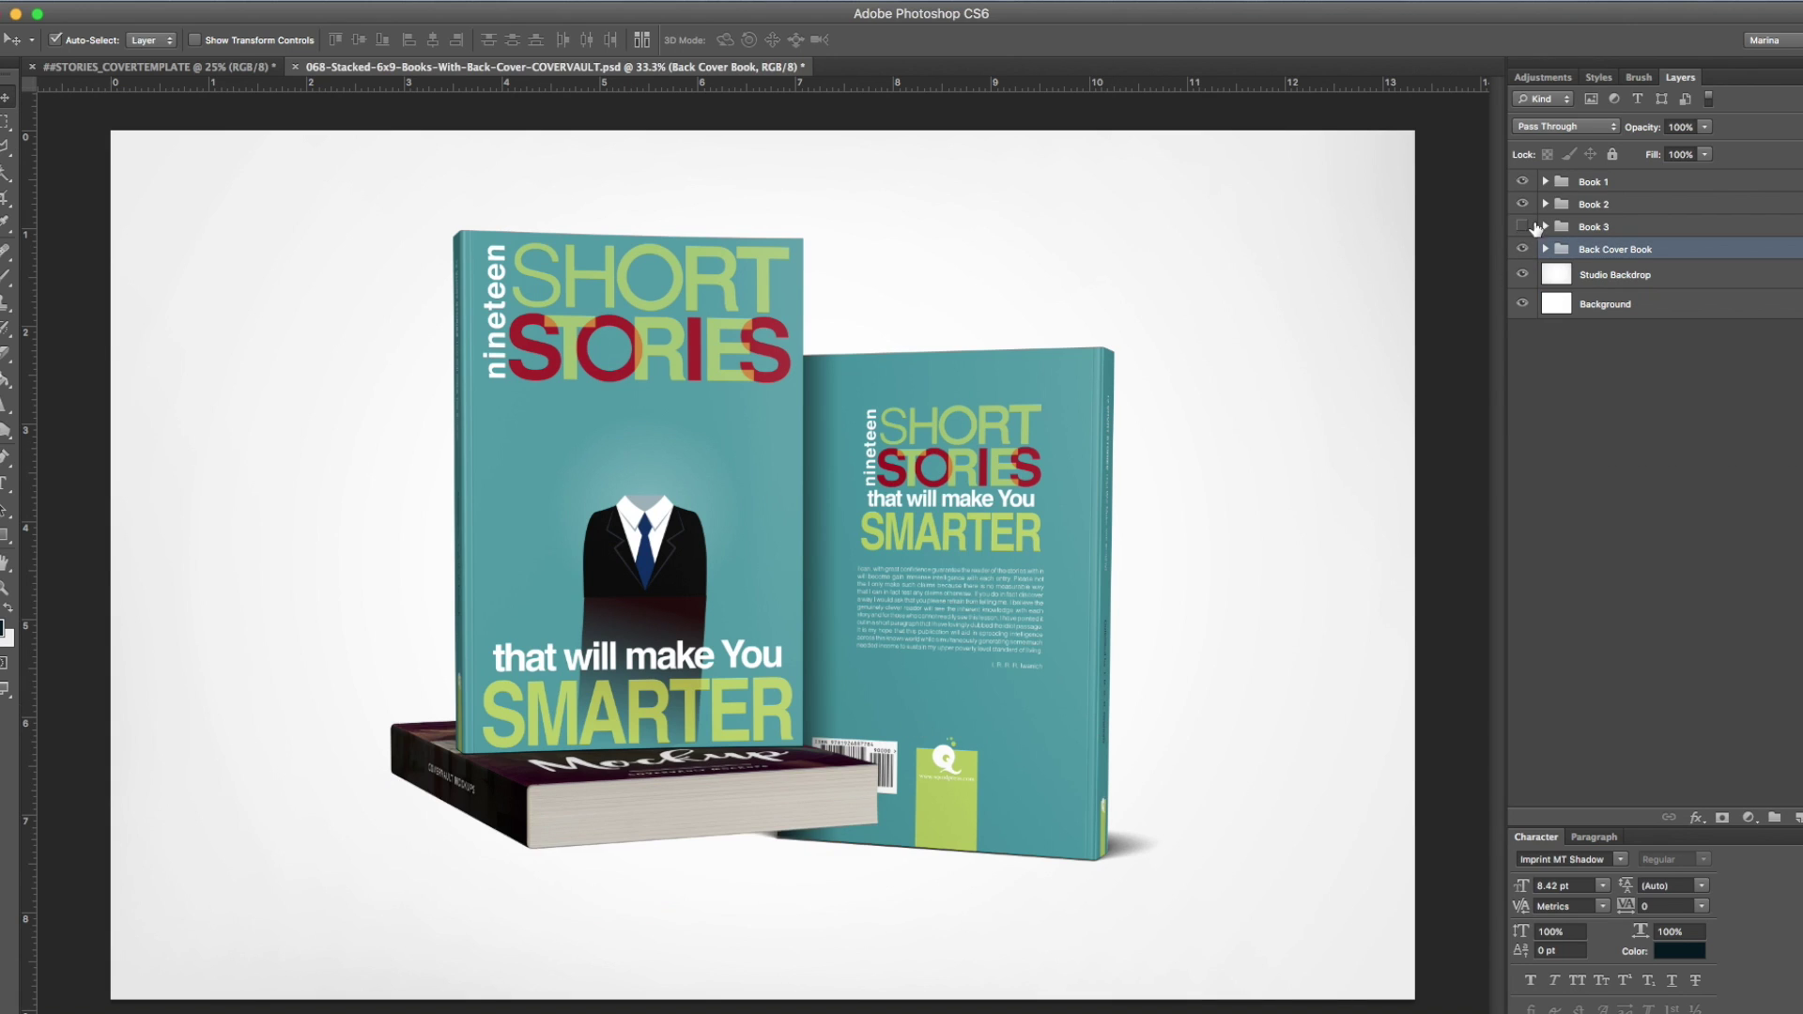
pyautogui.click(1523, 227)
pyautogui.click(1523, 227)
pyautogui.click(1523, 228)
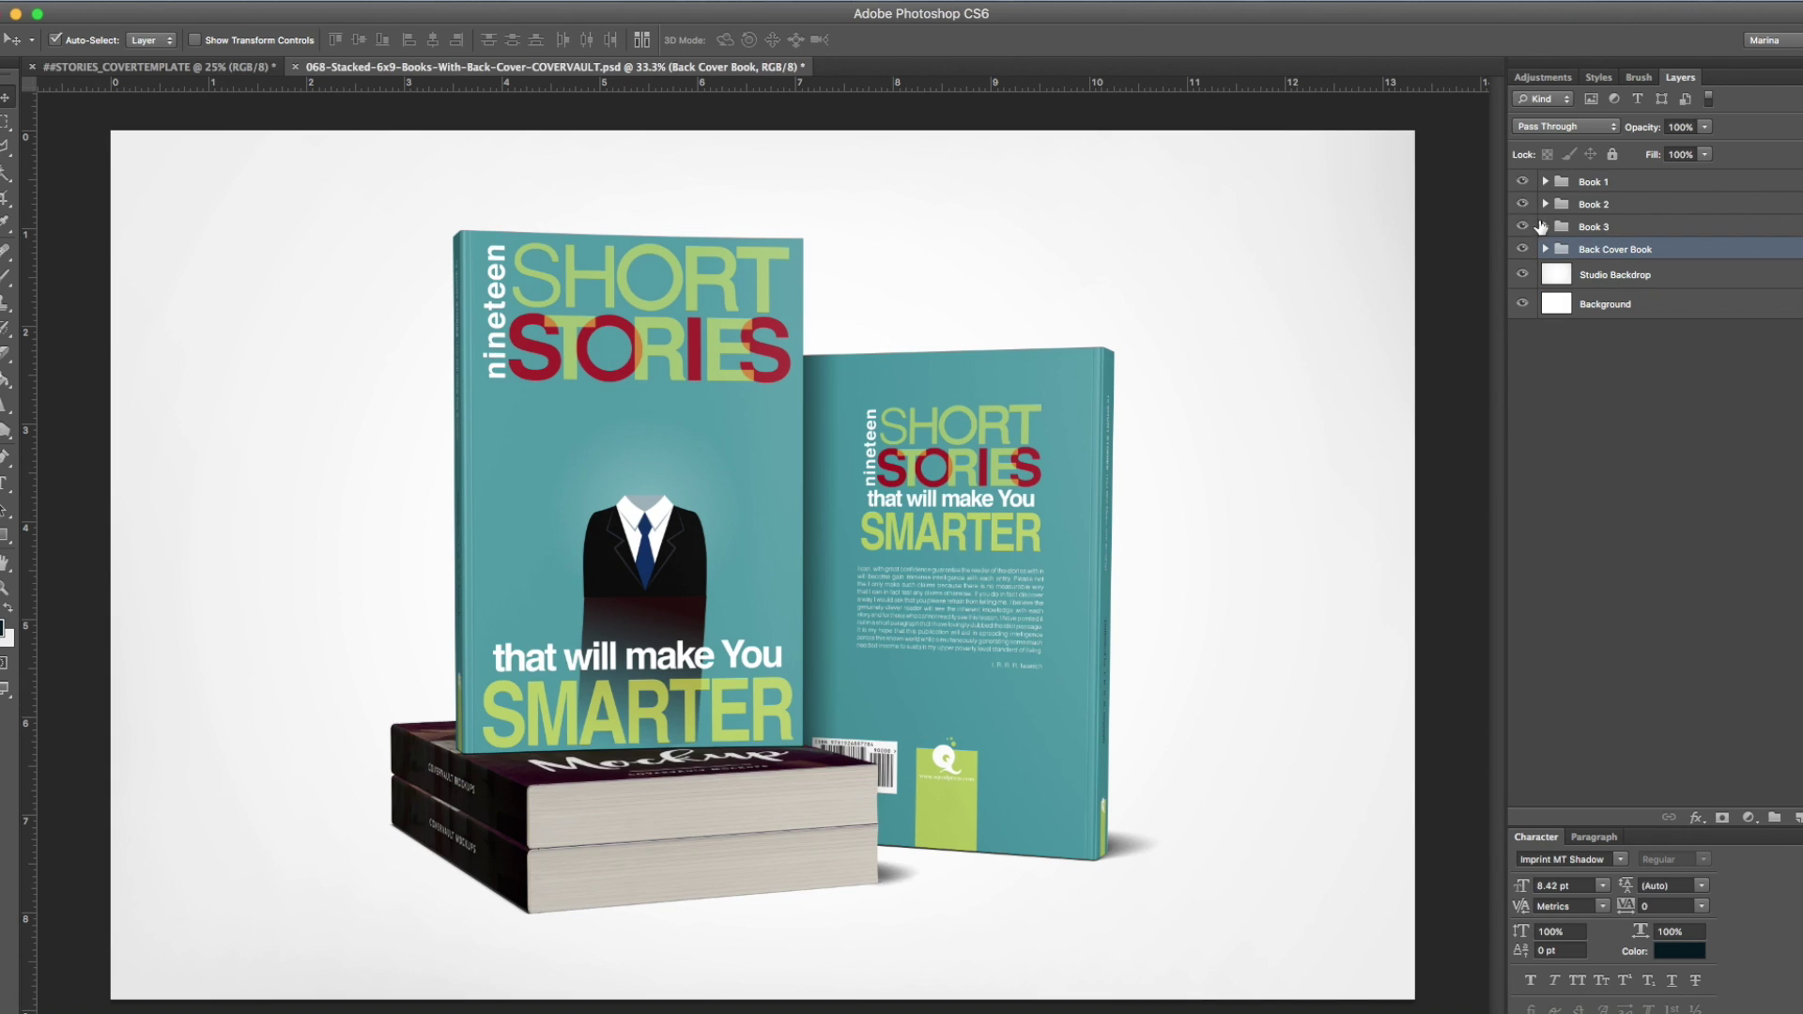
pyautogui.click(1544, 226)
pyautogui.doubleClick(1555, 280)
# - Scale and reposition the pasted front cover artwork with Free Transform to fit the stacked book's cover canvas
pyautogui.doubleClick(1551, 189)
pyautogui.hotkey('ctrl', 't')
pyautogui.moveTo(434, 934); pyautogui.dragTo(491, 897)
pyautogui.moveTo(763, 128); pyautogui.dragTo(770, 111)
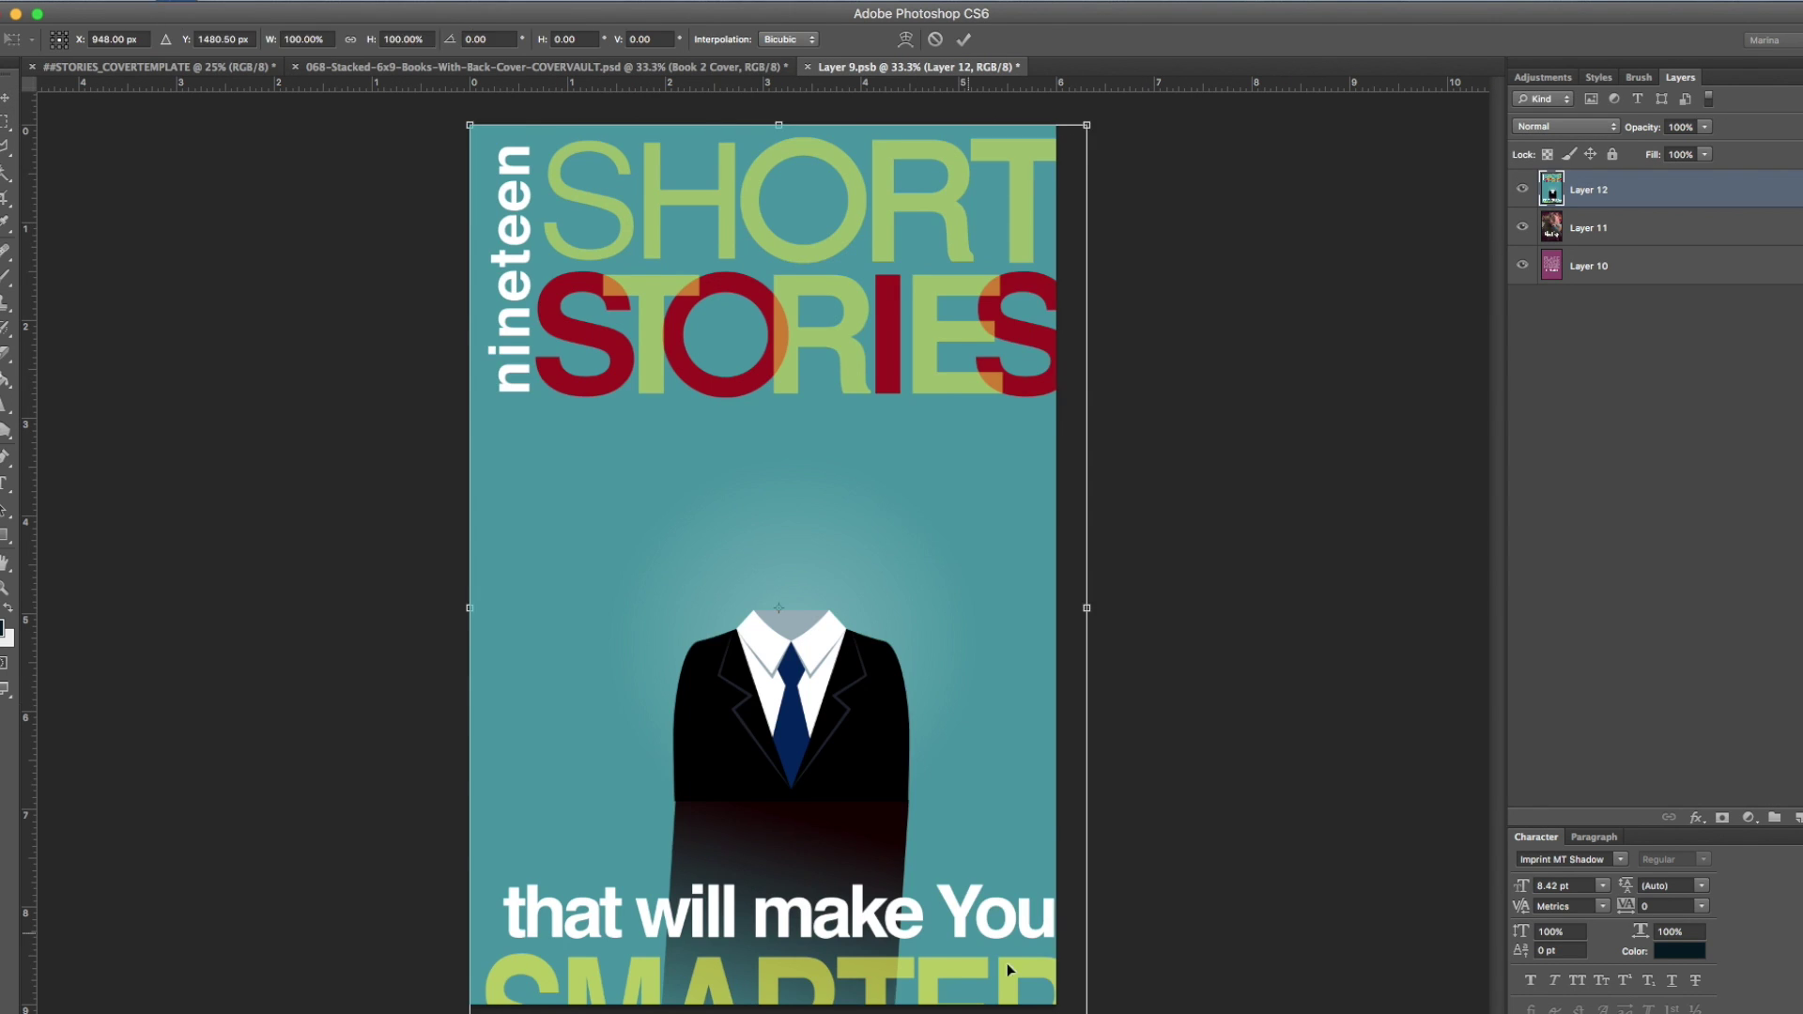
pyautogui.moveTo(954, 219); pyautogui.dragTo(972, 224)
pyautogui.press('Return')
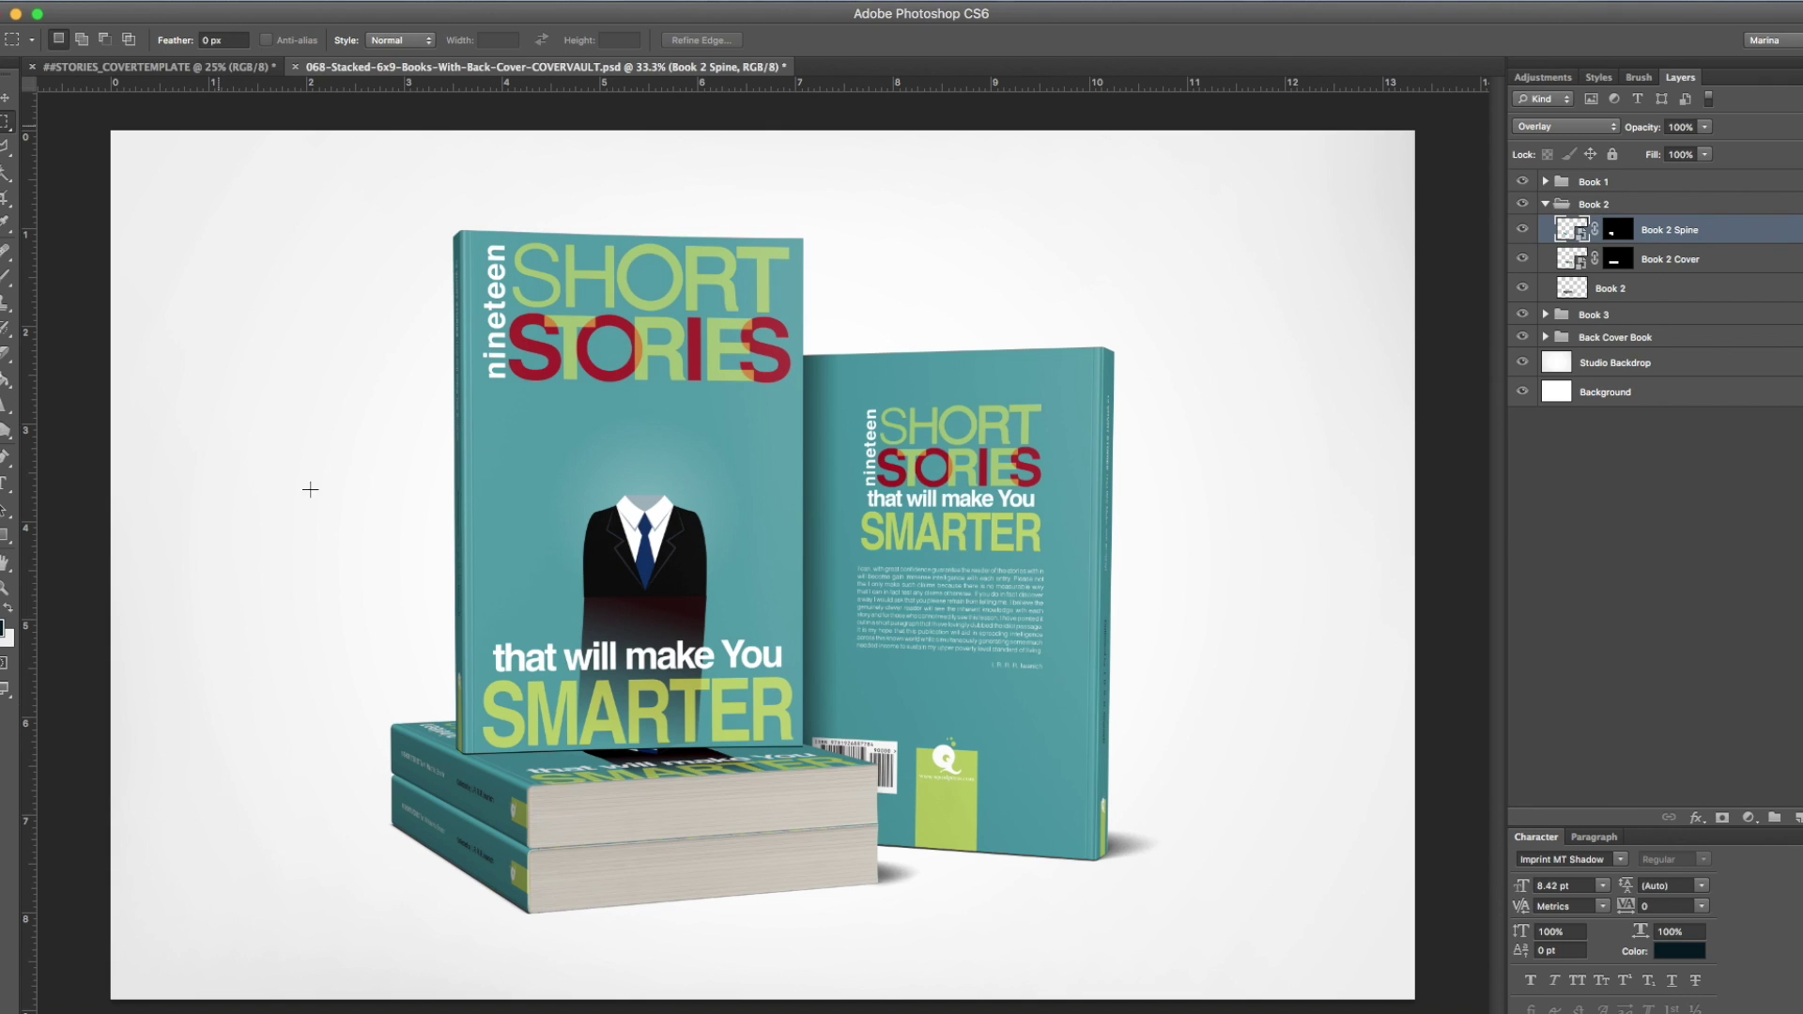
# - Check the mockup document's pixel dimensions and resolution in Image Size, leaving the settings as they are
pyautogui.click(252, 8)
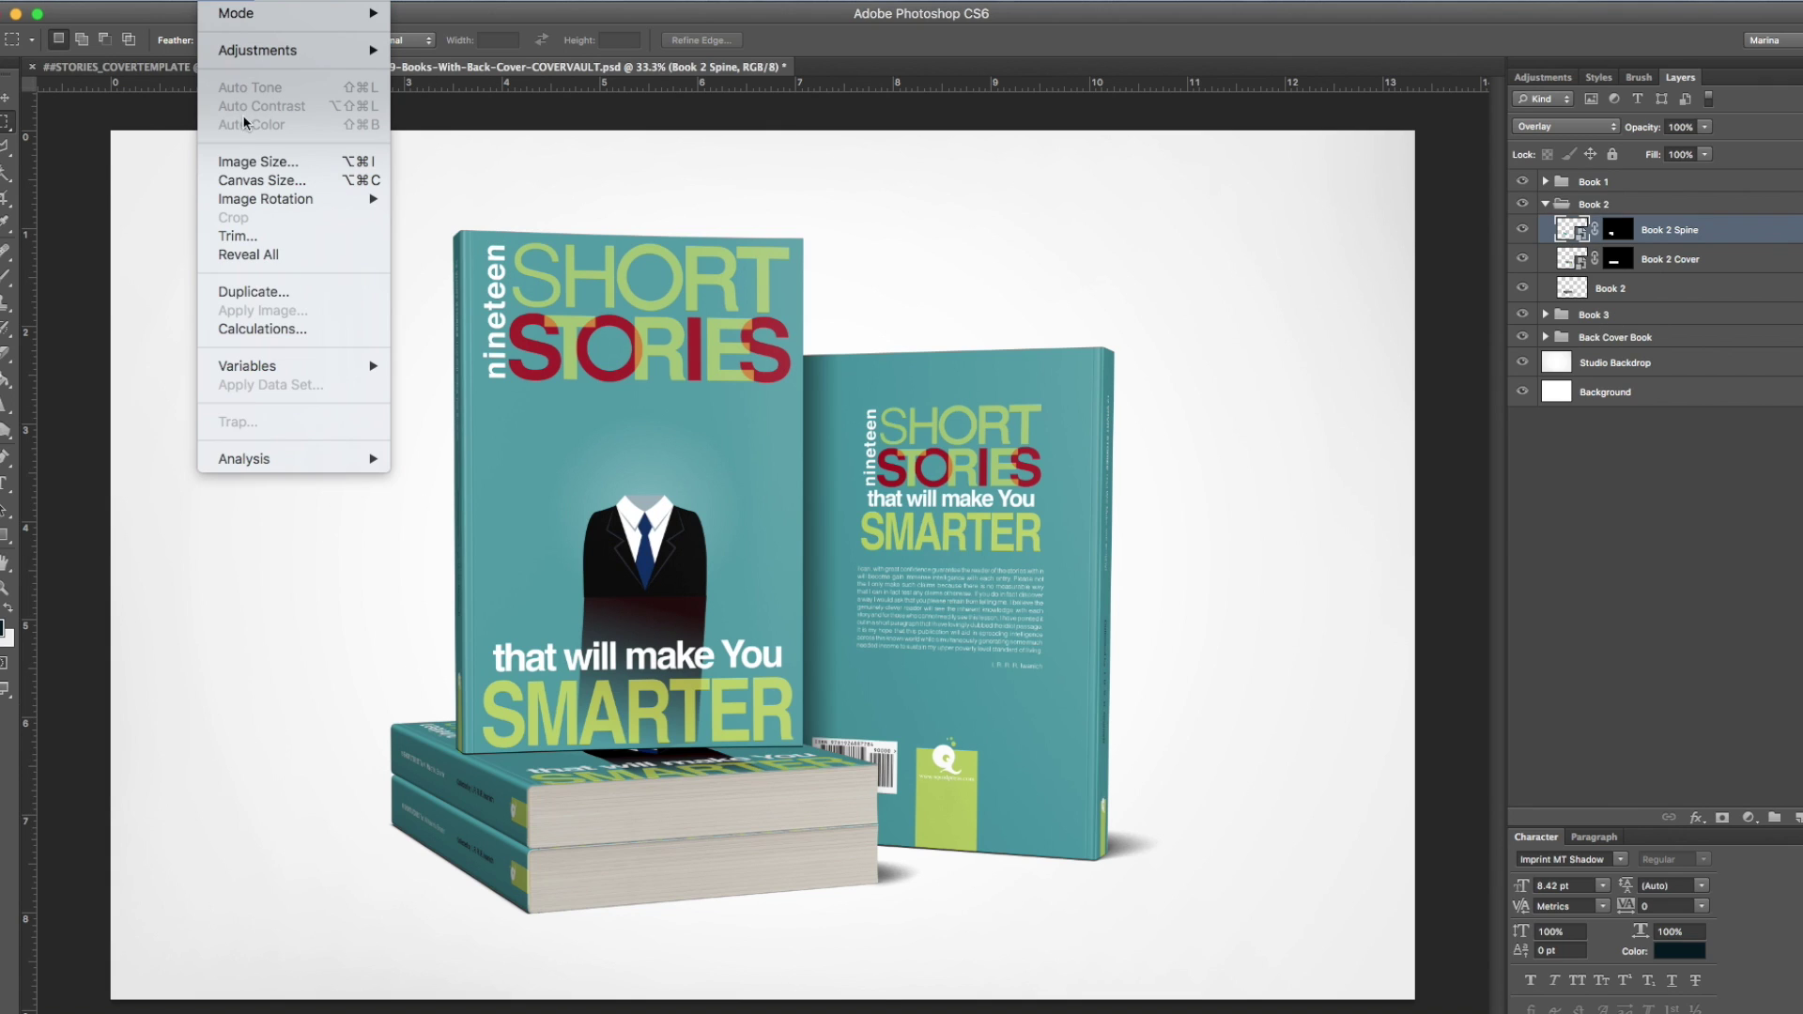
pyautogui.click(251, 161)
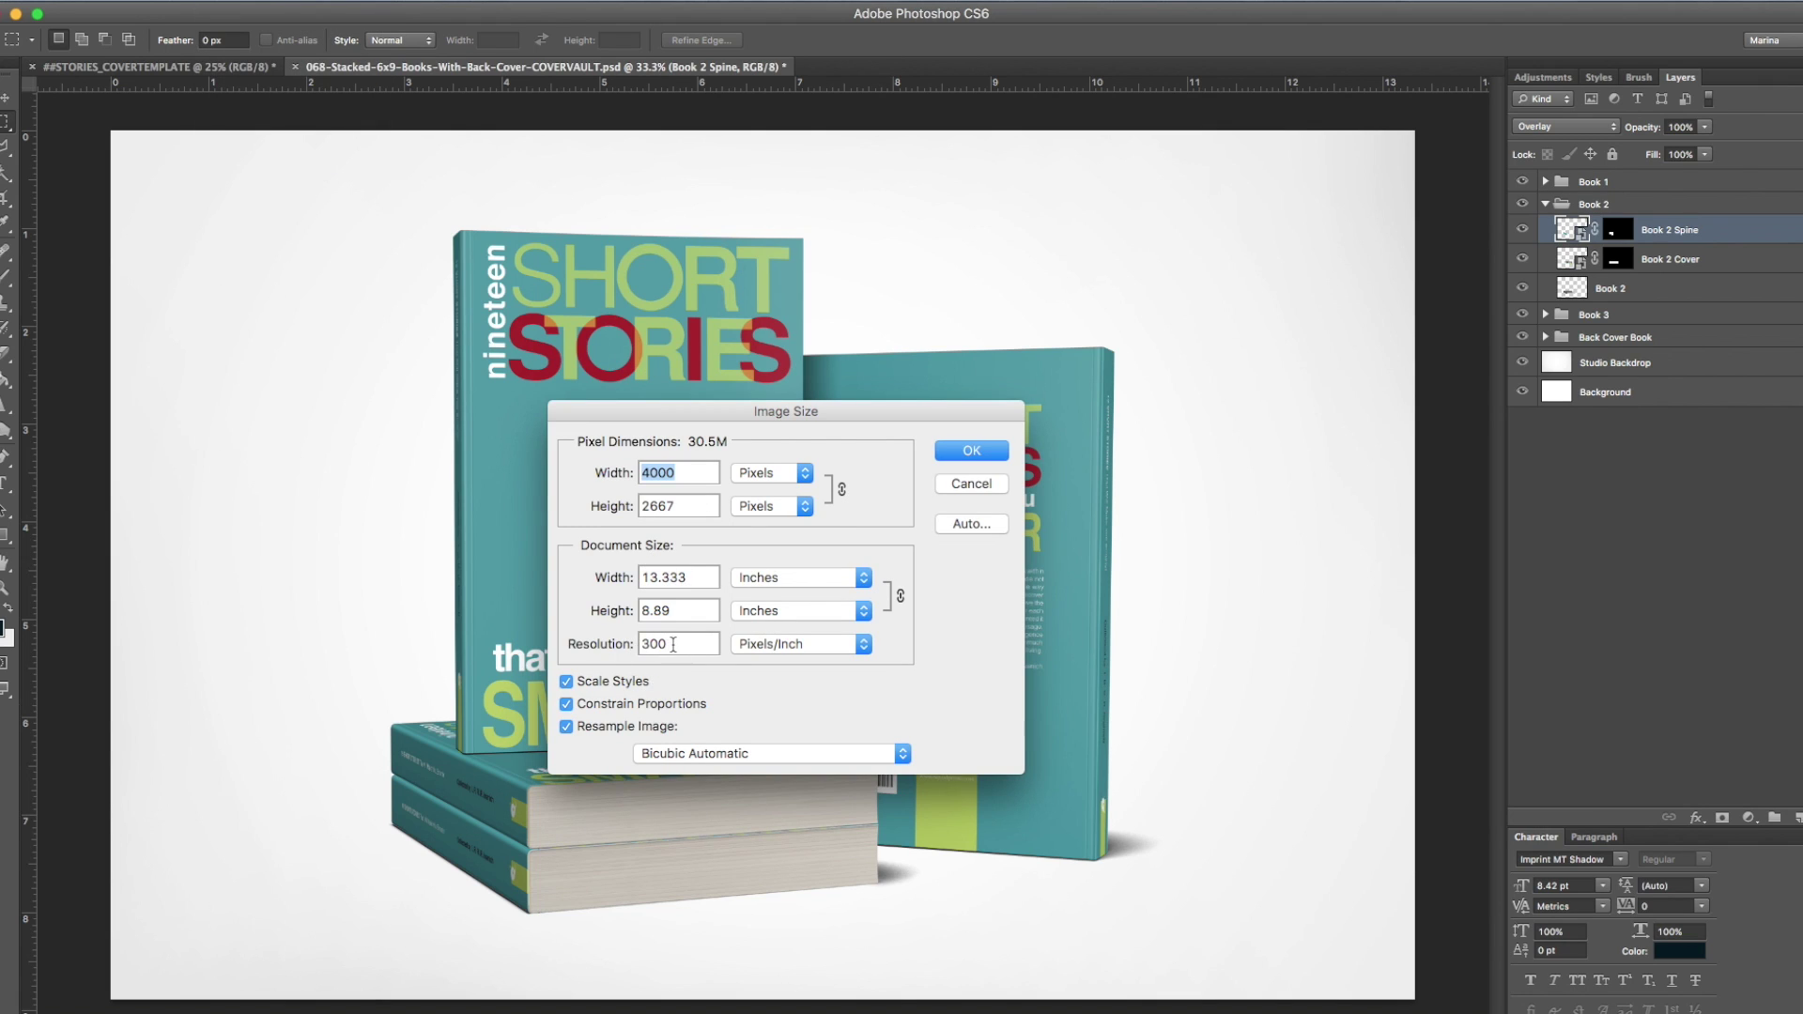
pyautogui.click(990, 486)
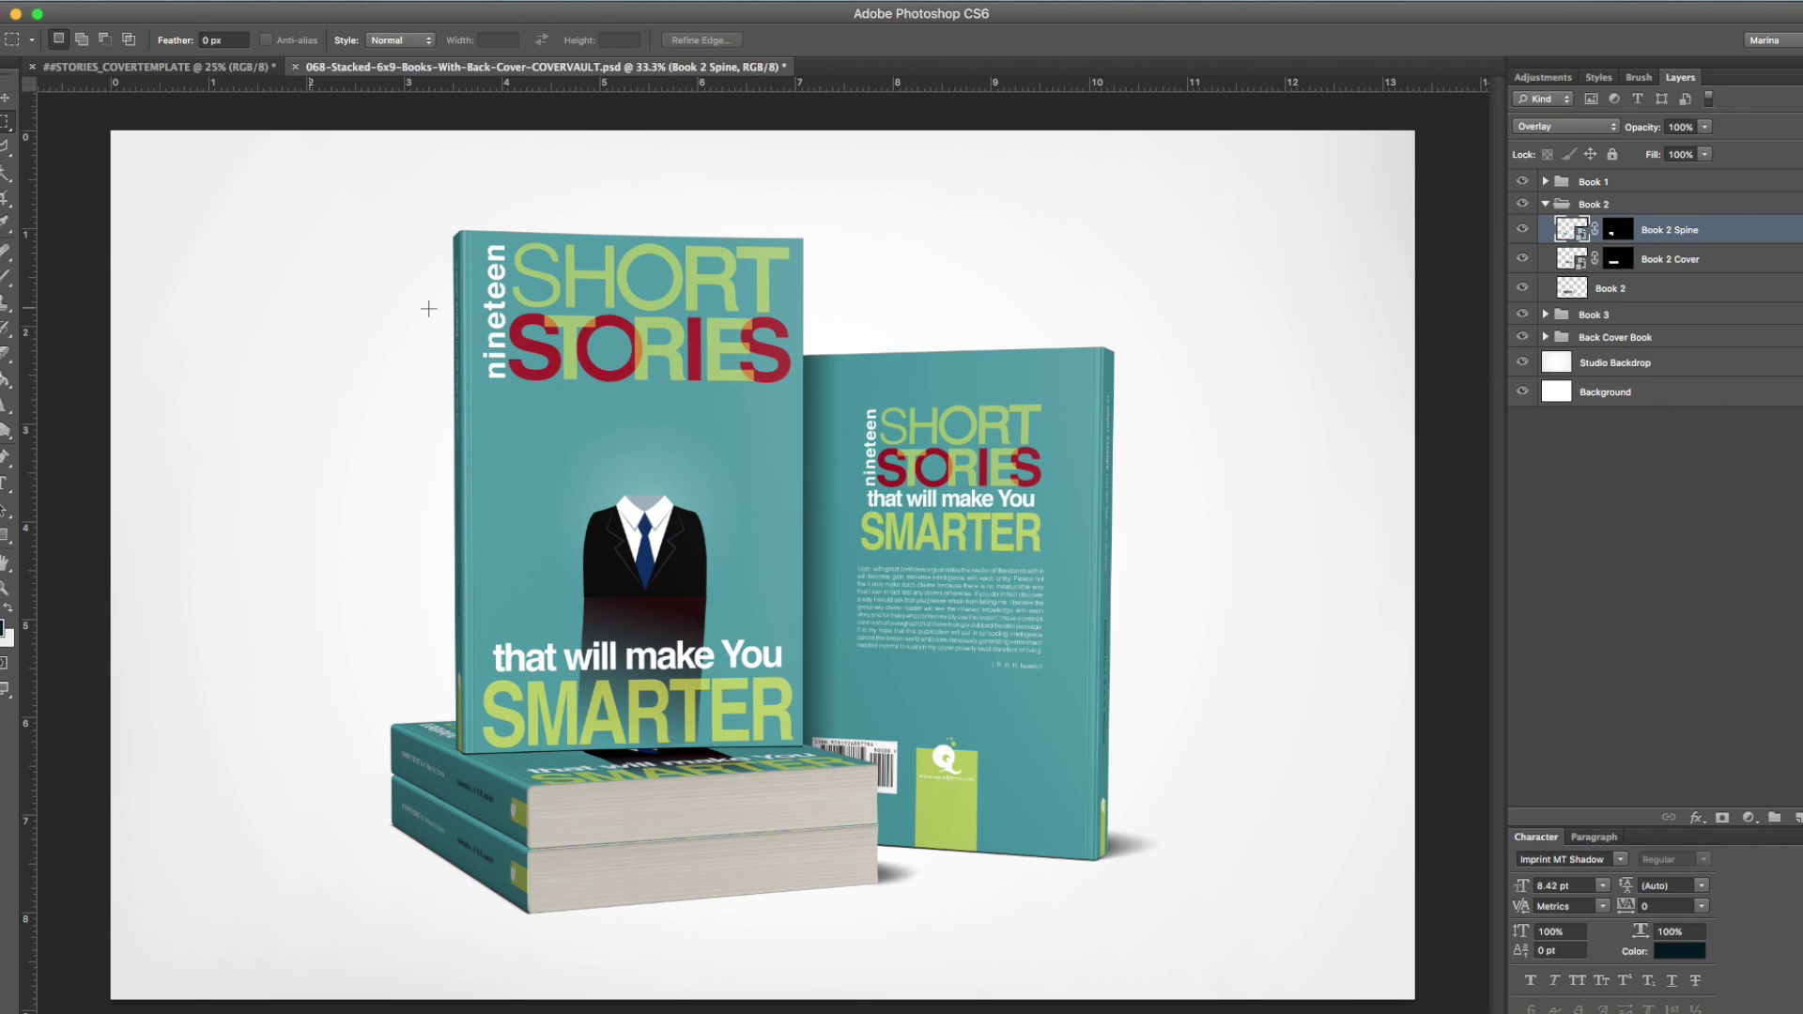
# - Collapse the Book 2 group and hide the Studio Backdrop and Background layers
pyautogui.click(1544, 204)
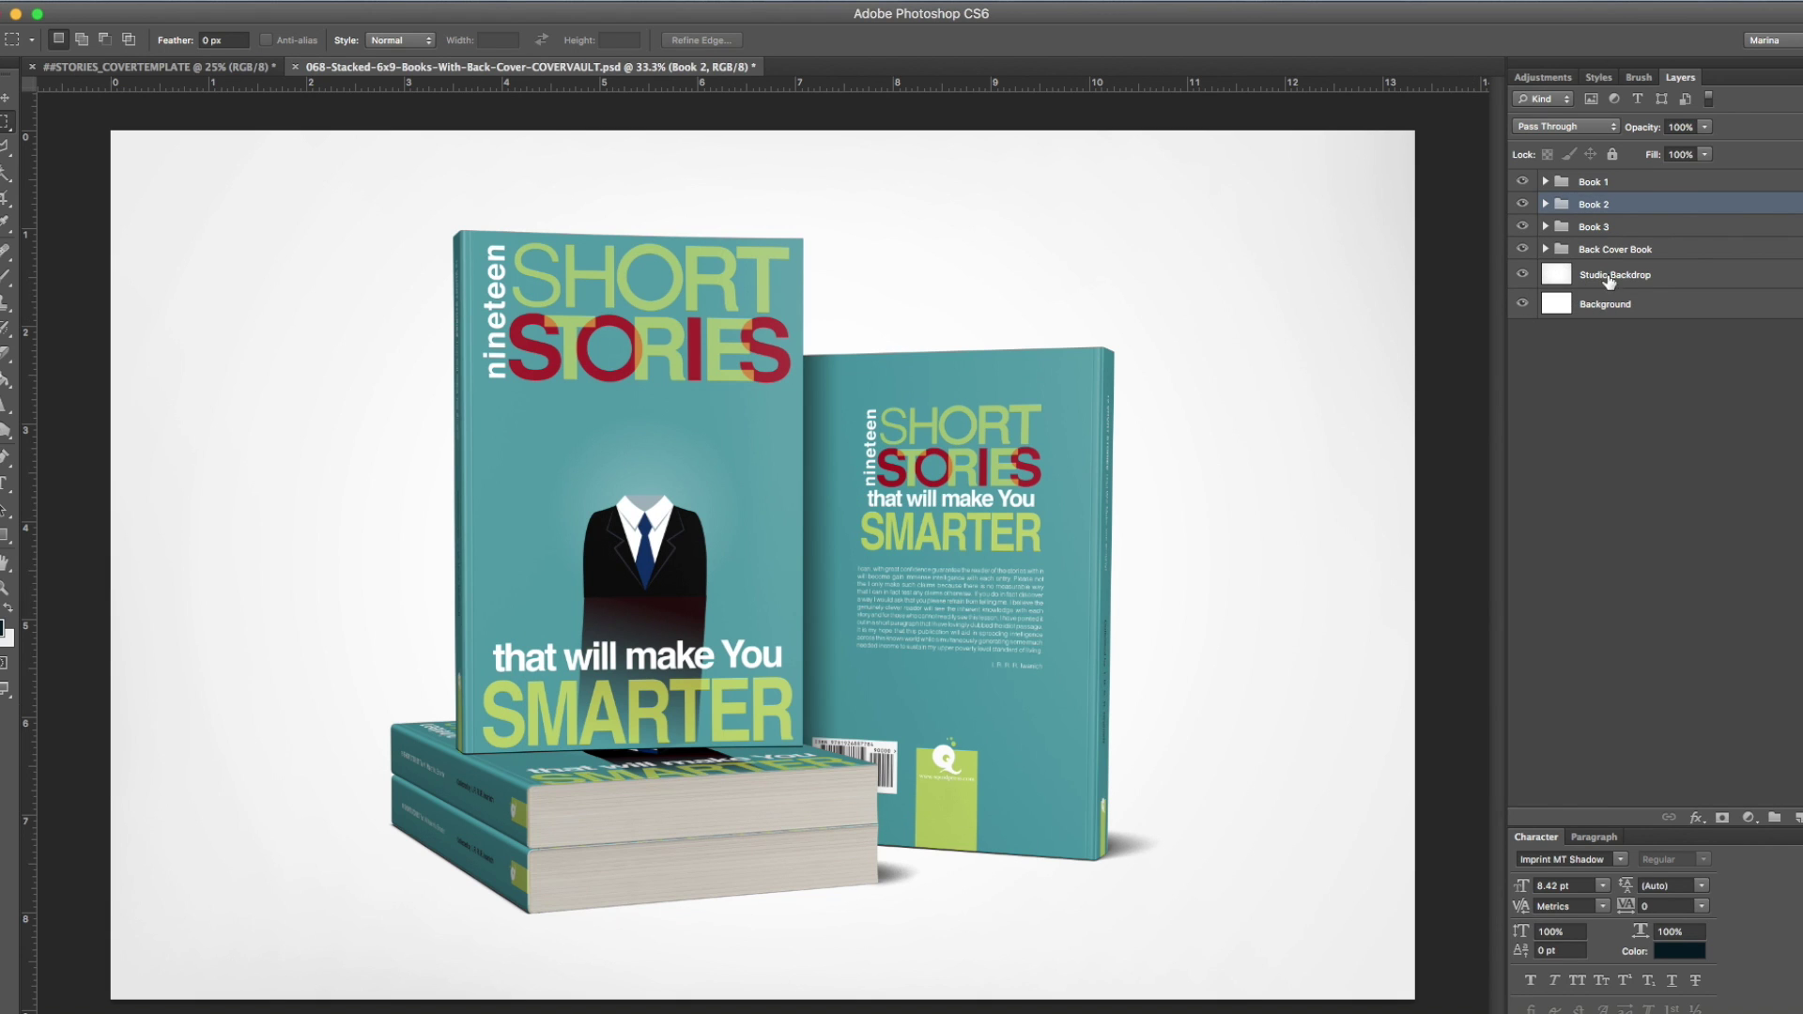
pyautogui.click(1522, 274)
pyautogui.click(1522, 304)
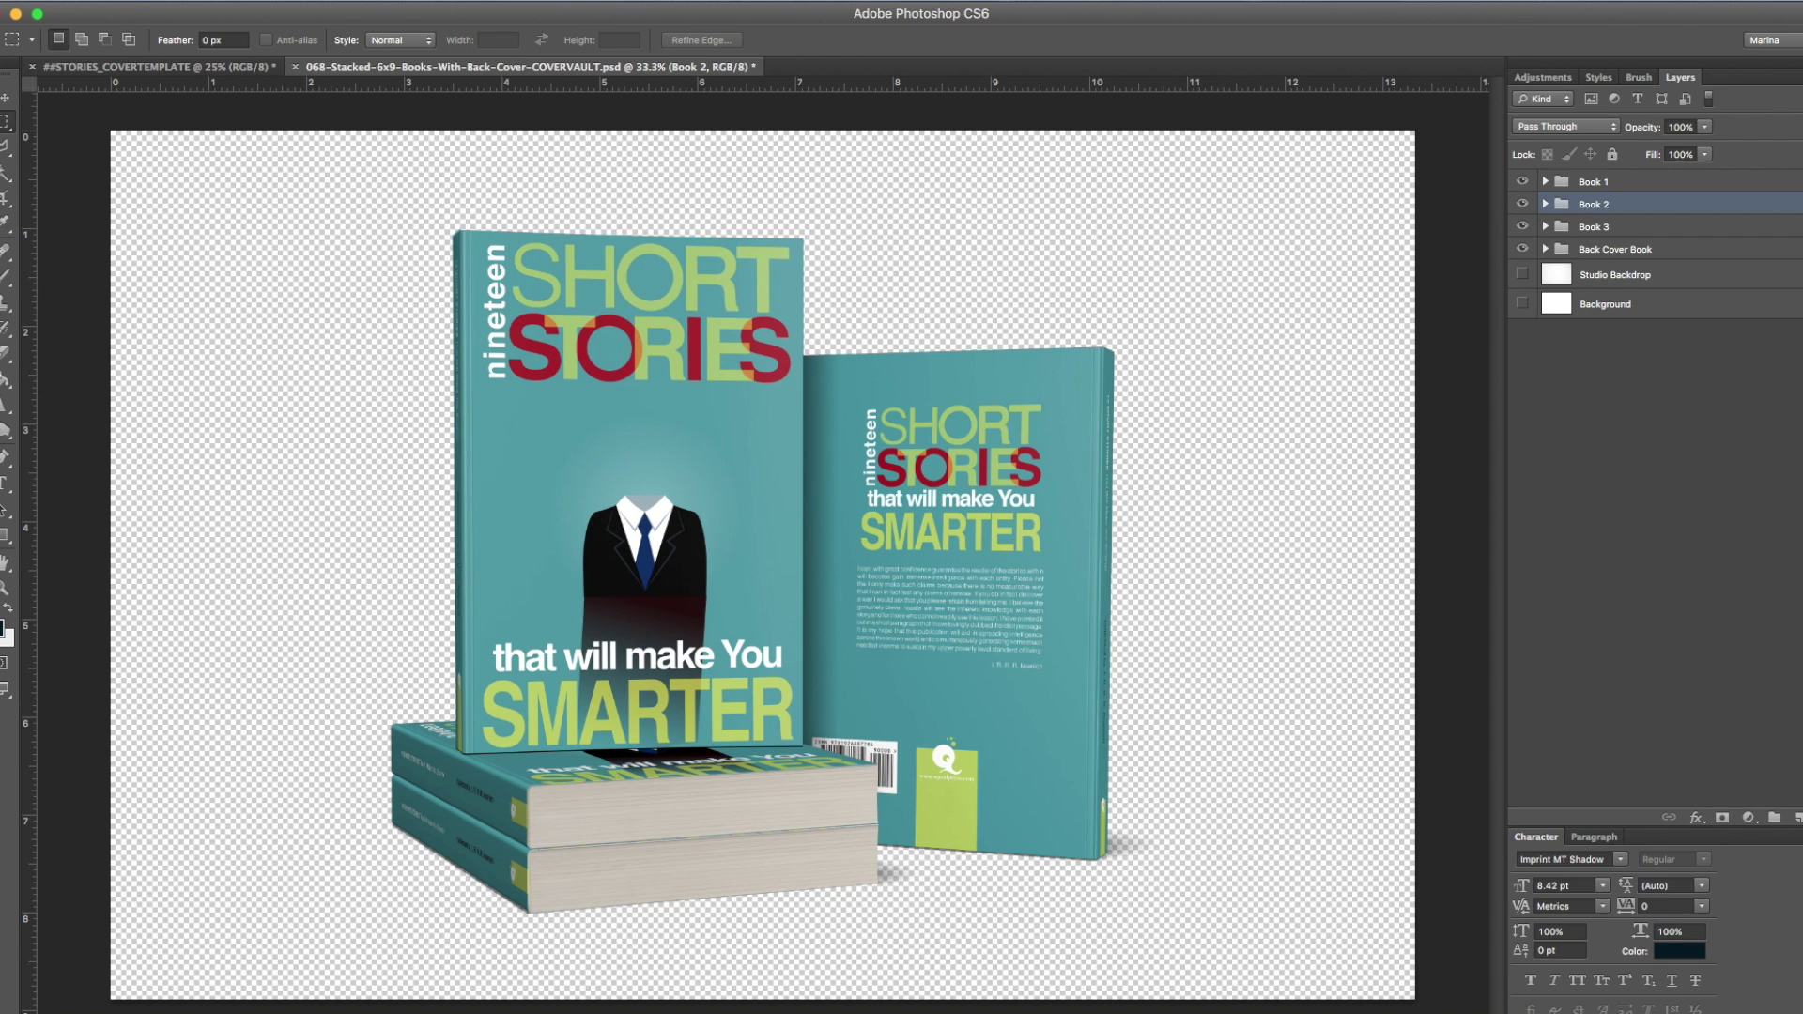
# - Switch to Safari, go to unsplash.com, and search its photos for grass
pyautogui.press('super+Tab')
pyautogui.press('super+Tab')
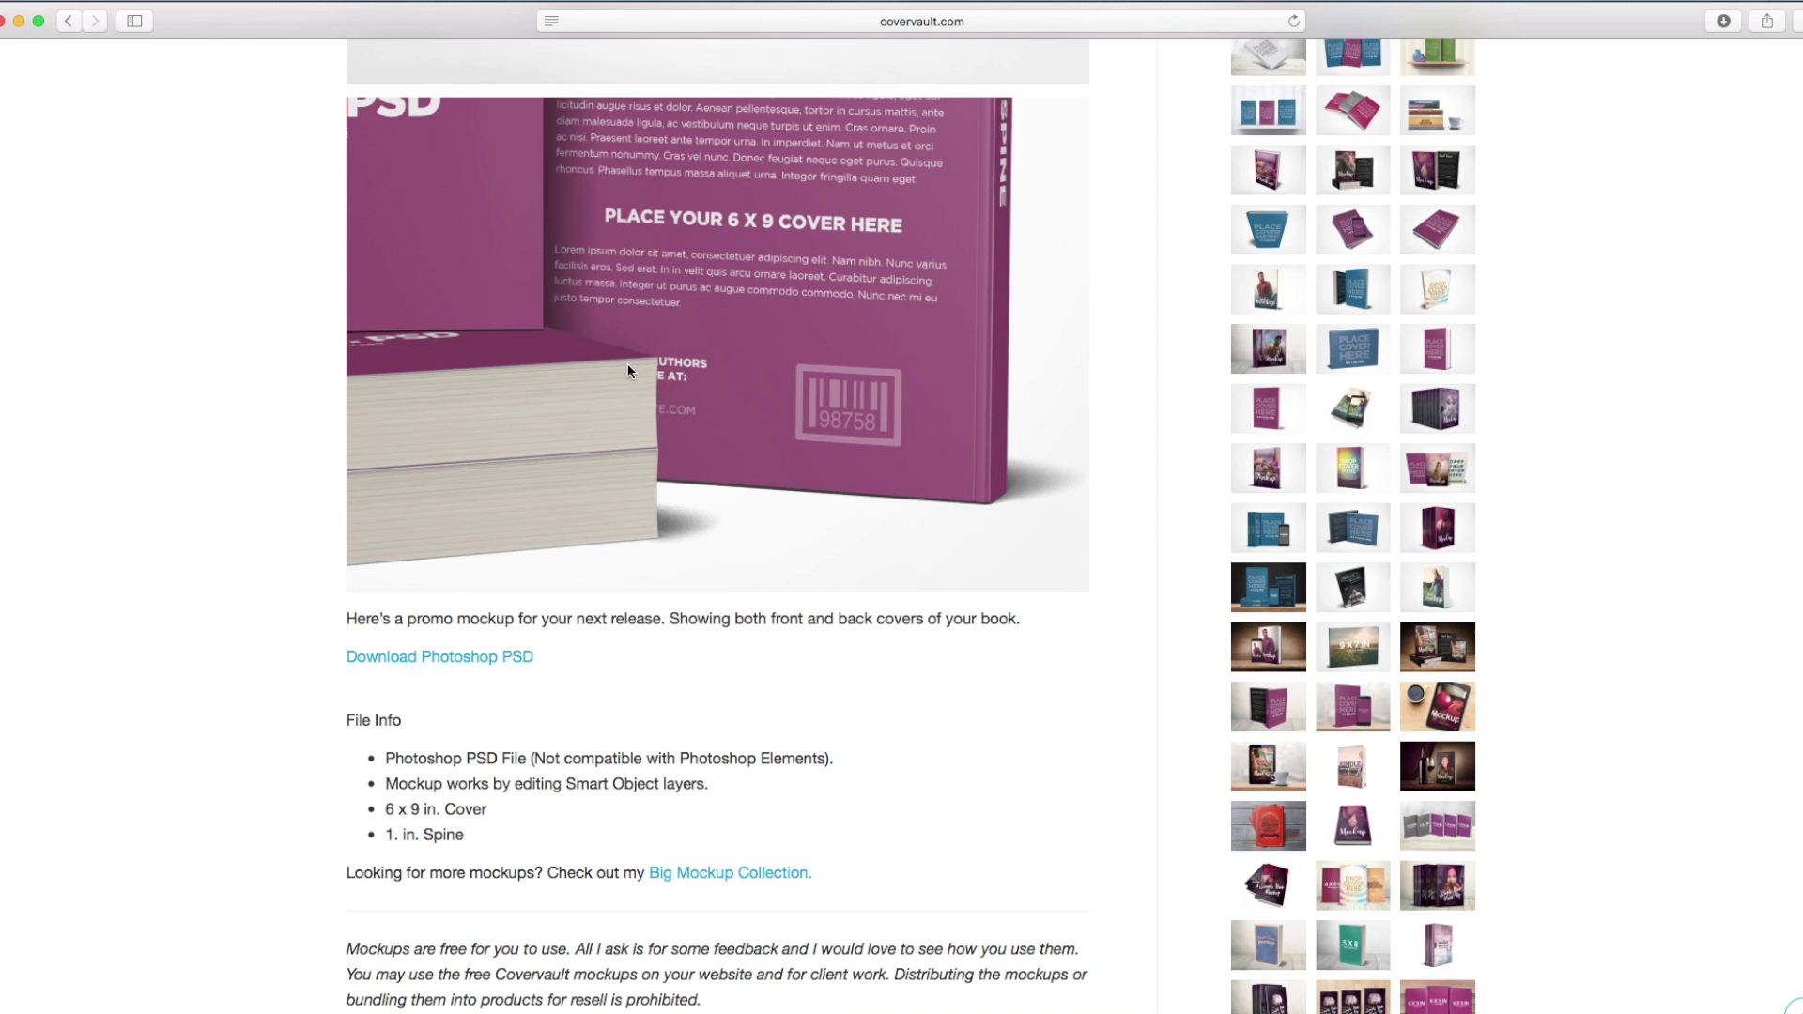
pyautogui.click(993, 21)
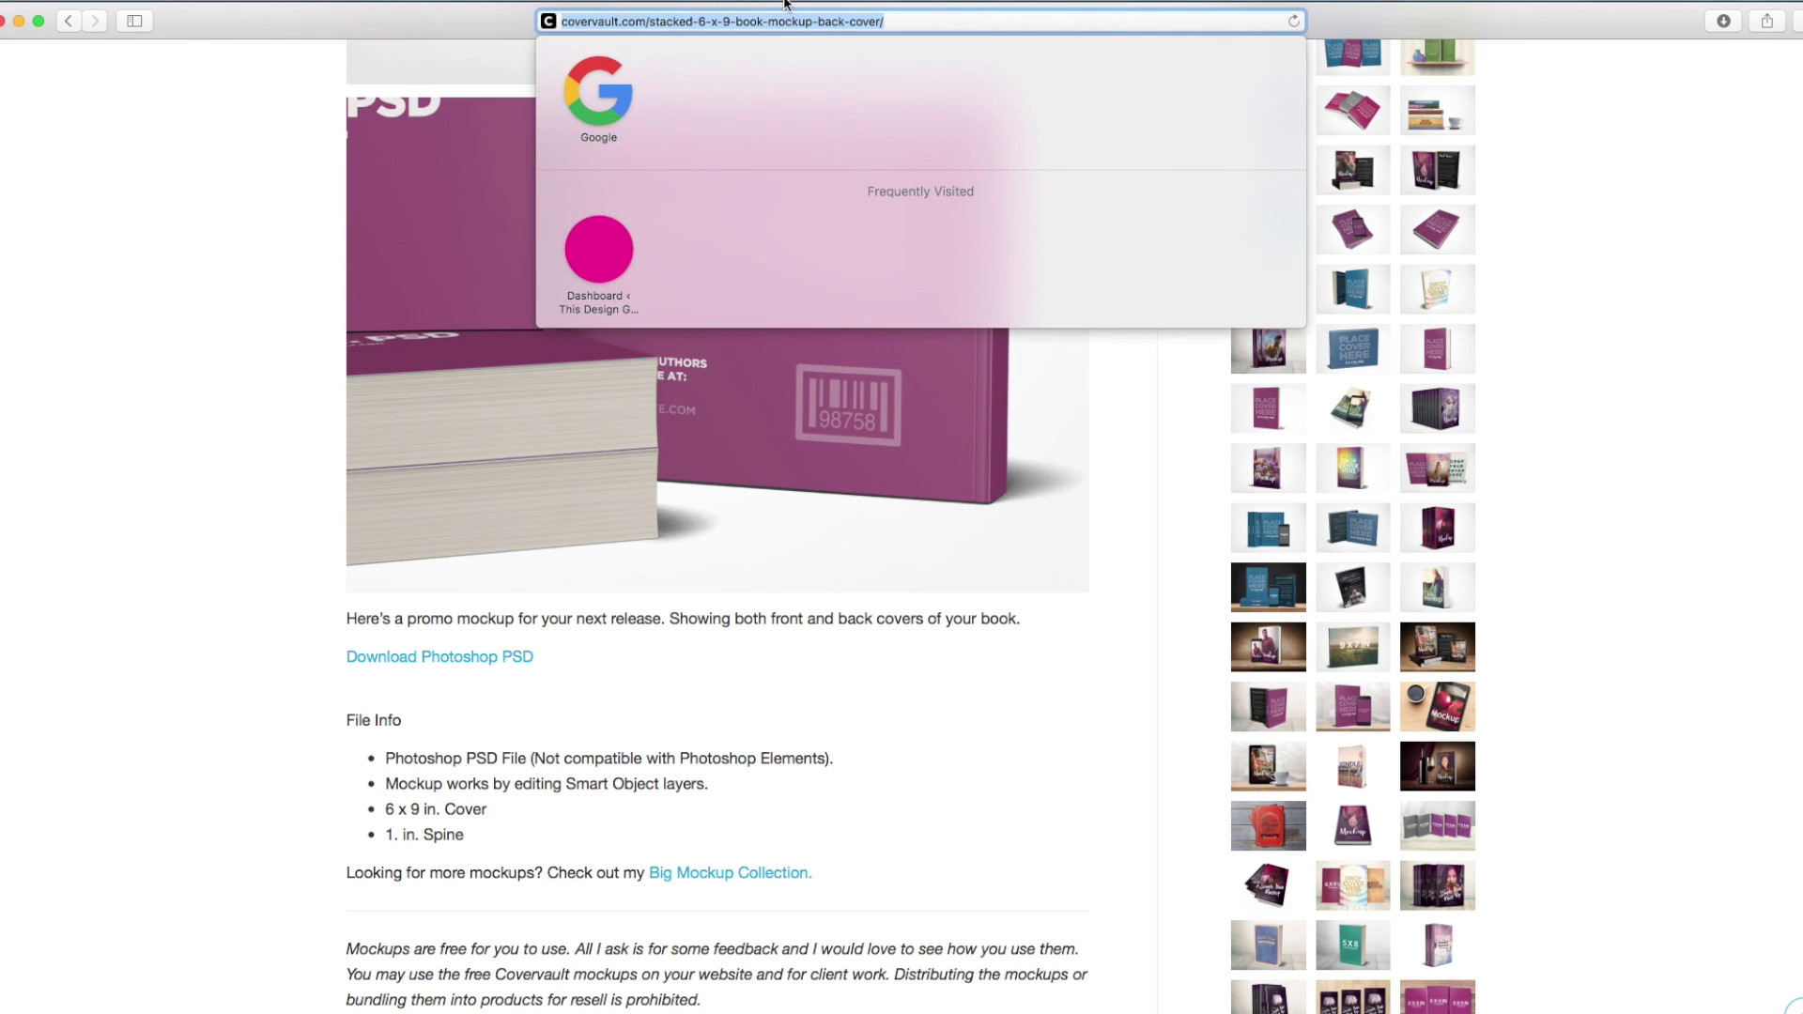
pyautogui.write('unsplash.com')
pyautogui.press('Return')
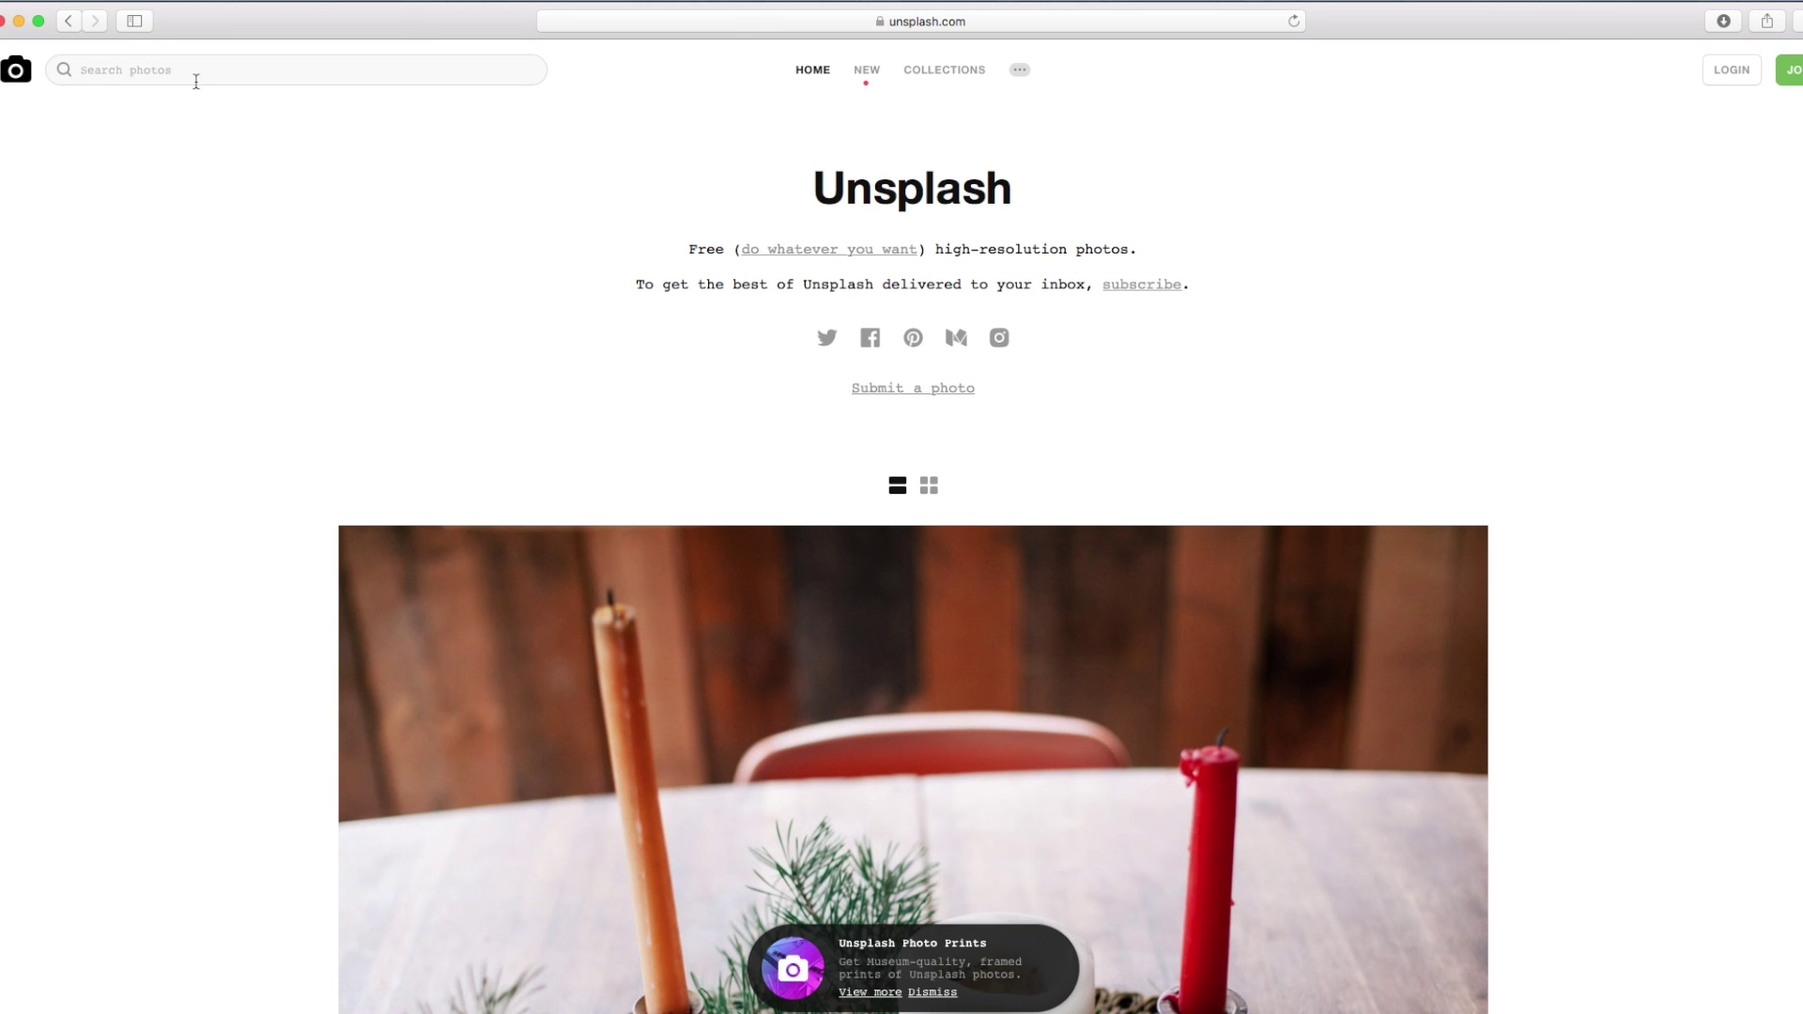
pyautogui.click(196, 82)
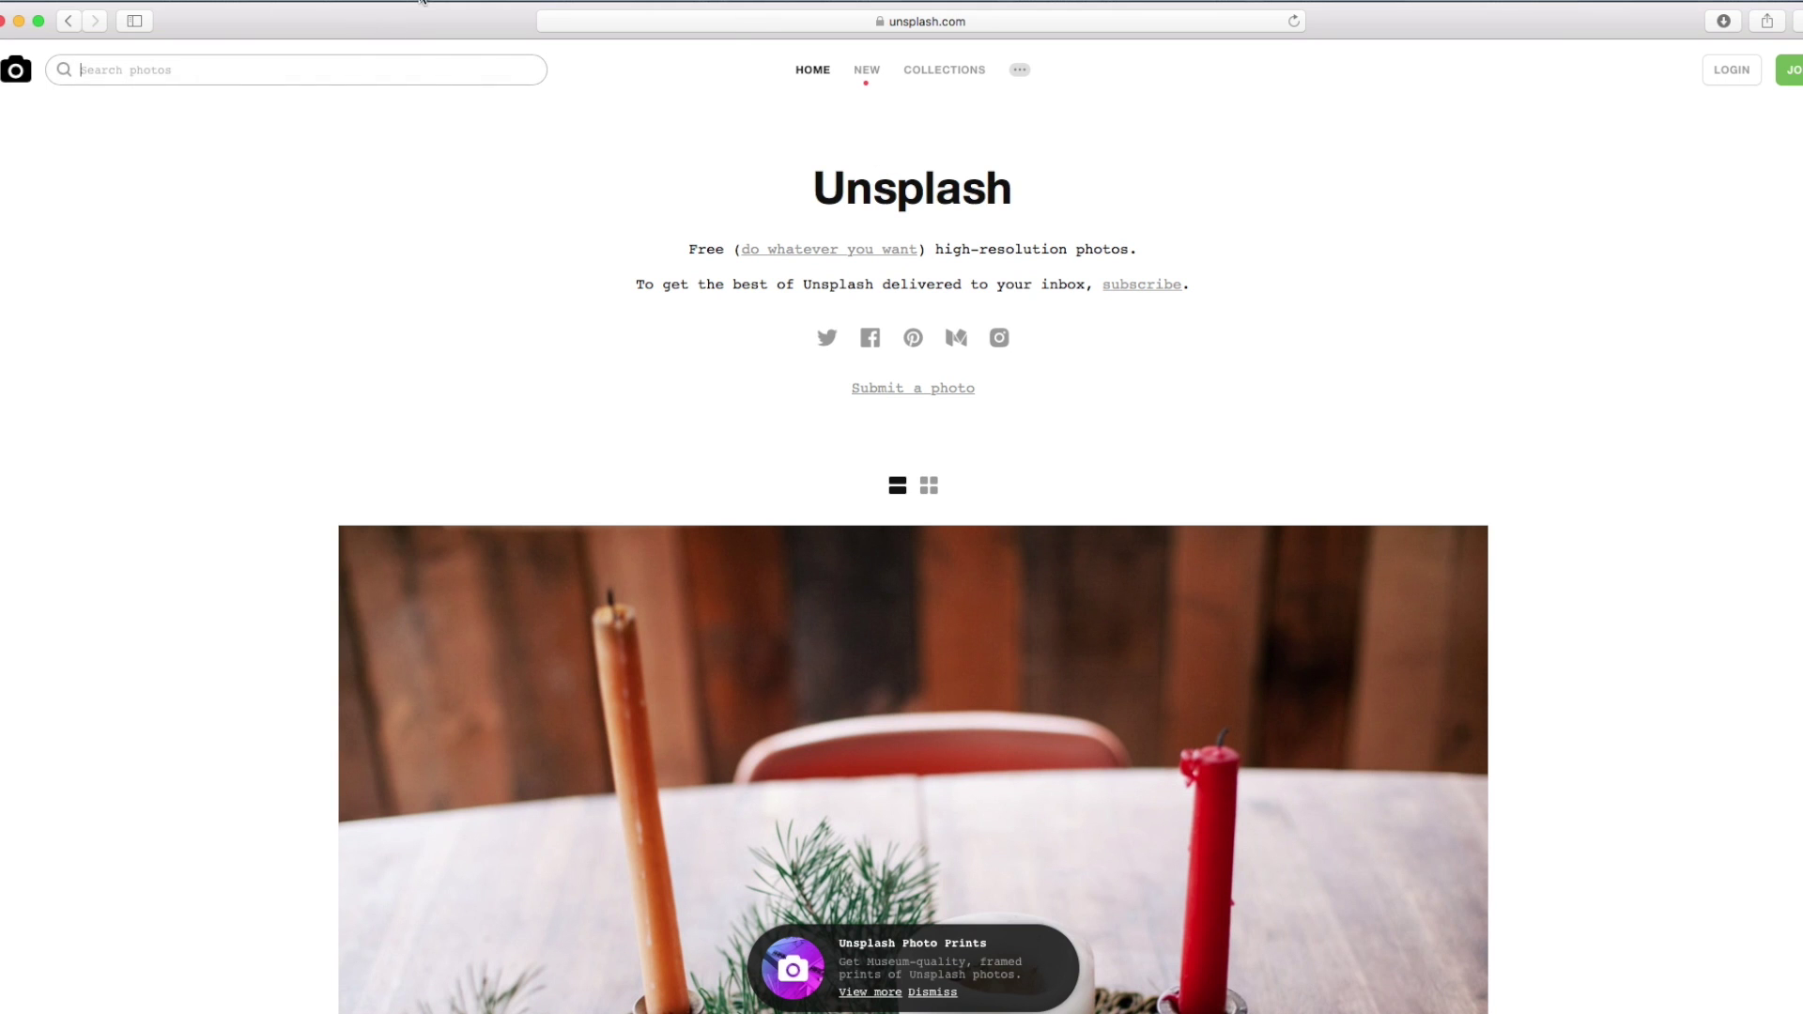
pyautogui.write('grass')
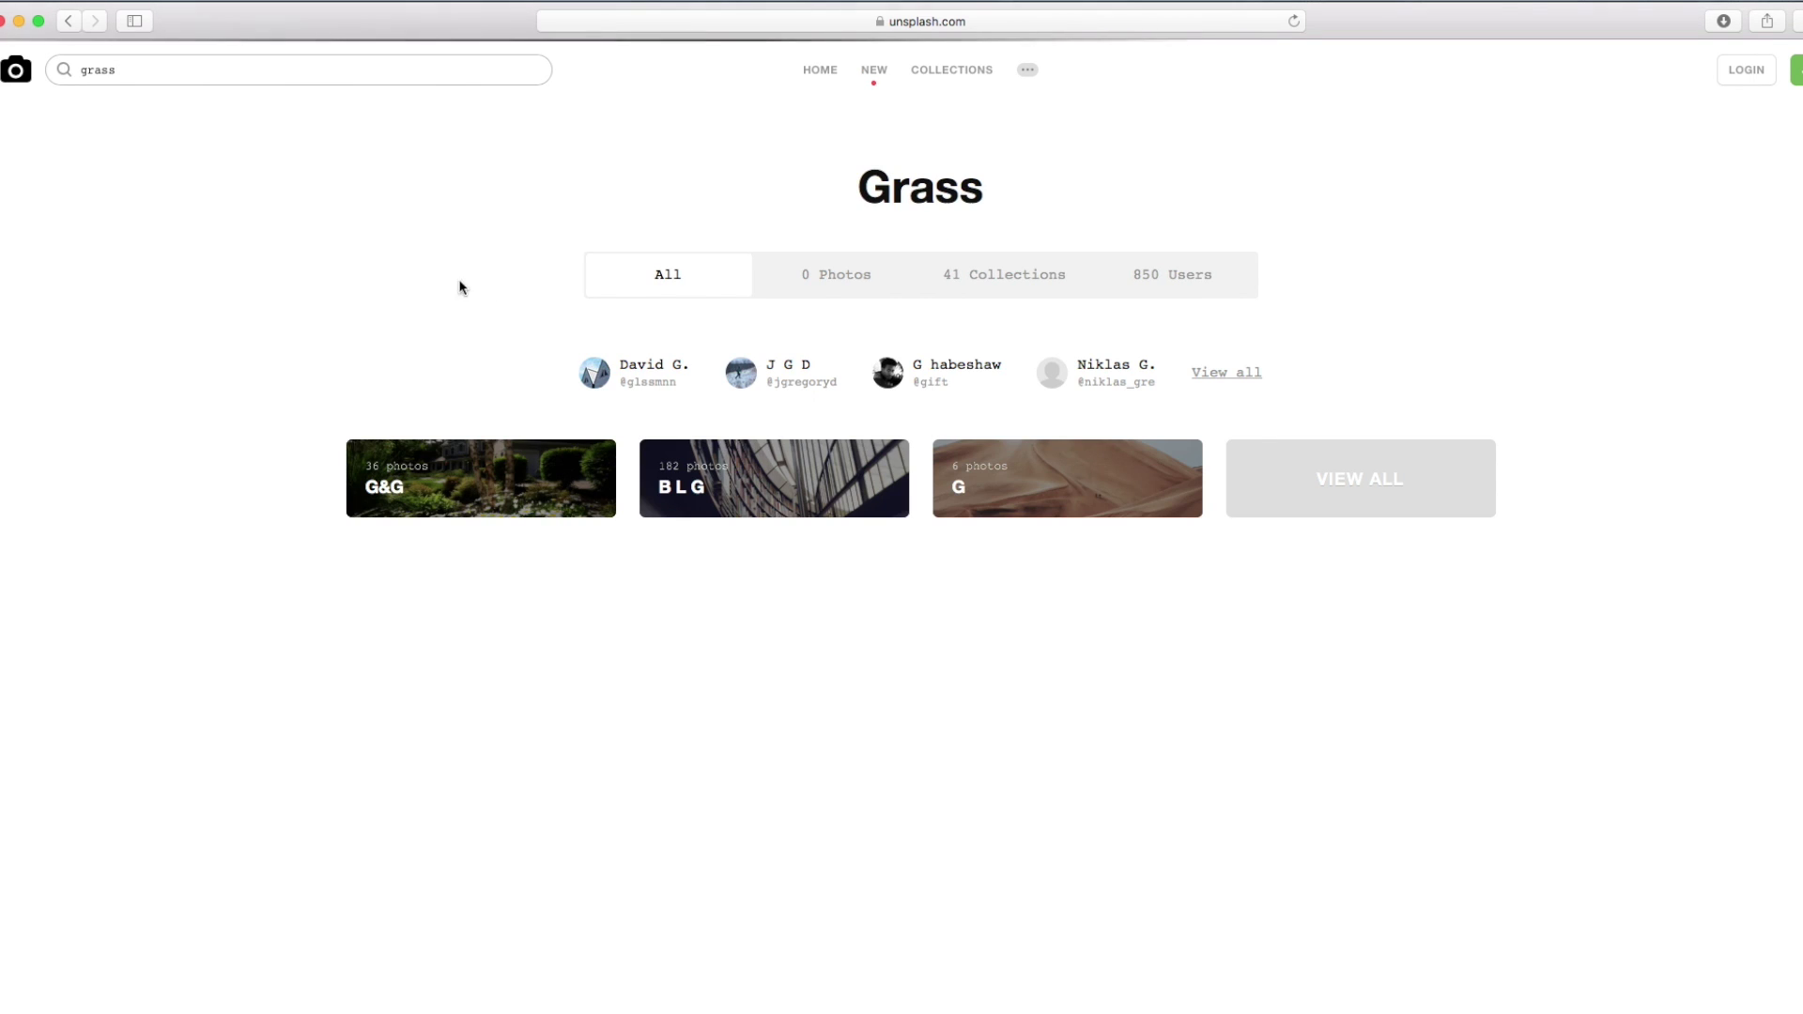
# - Download the Unsplash photo of a bicycle standing in a grassy field and open it in Photoshop
pyautogui.scroll(-10, 1330, 586)
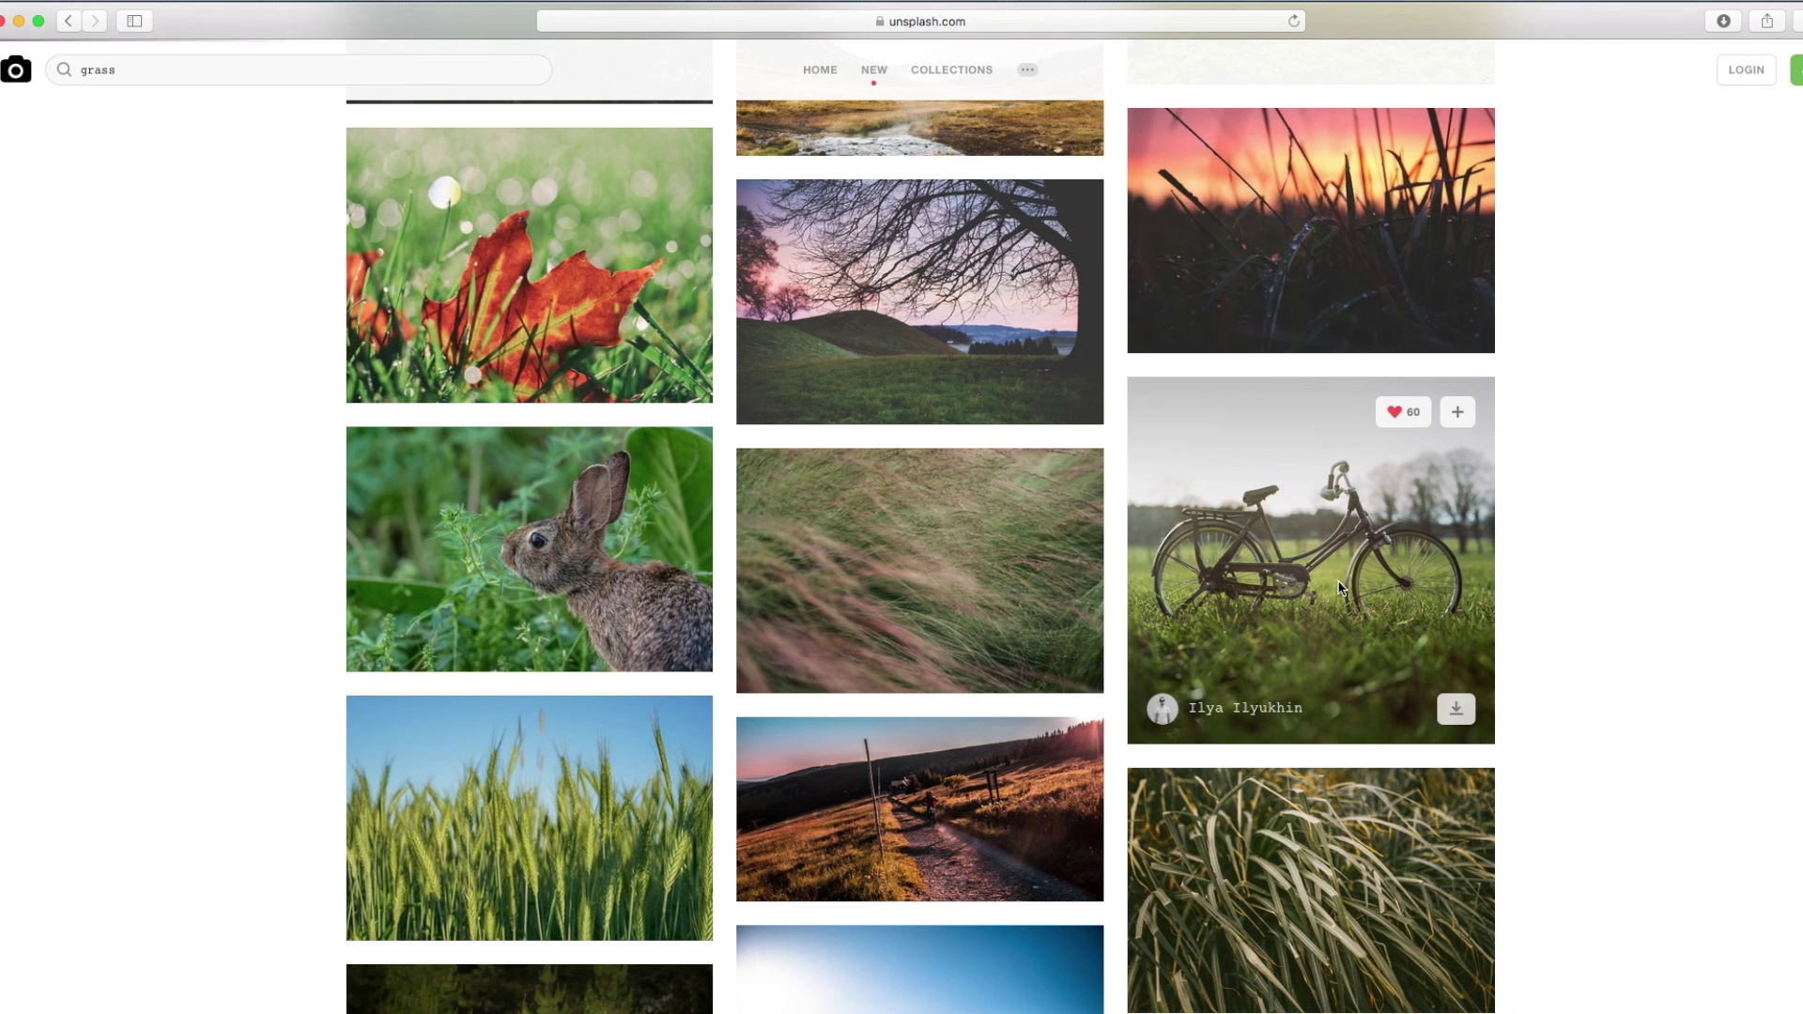
pyautogui.click(1330, 586)
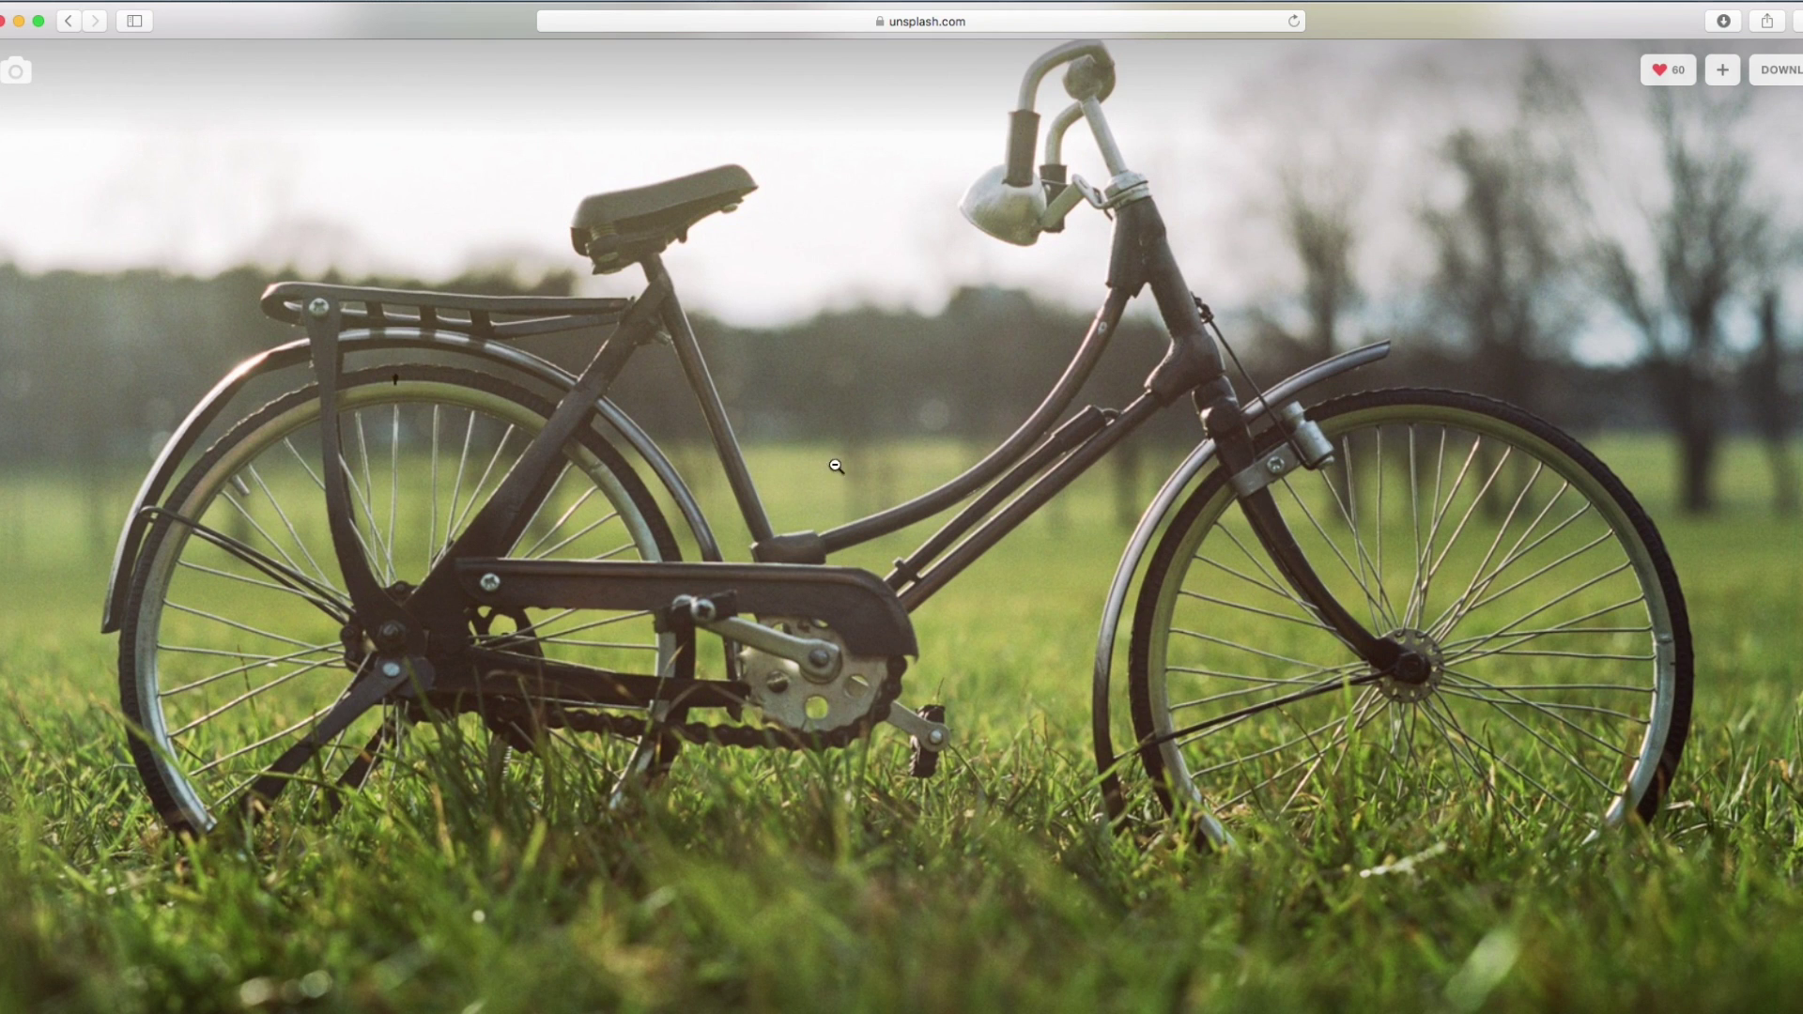
pyautogui.click(1370, 198)
pyautogui.click(1409, 526)
pyautogui.click(1789, 108)
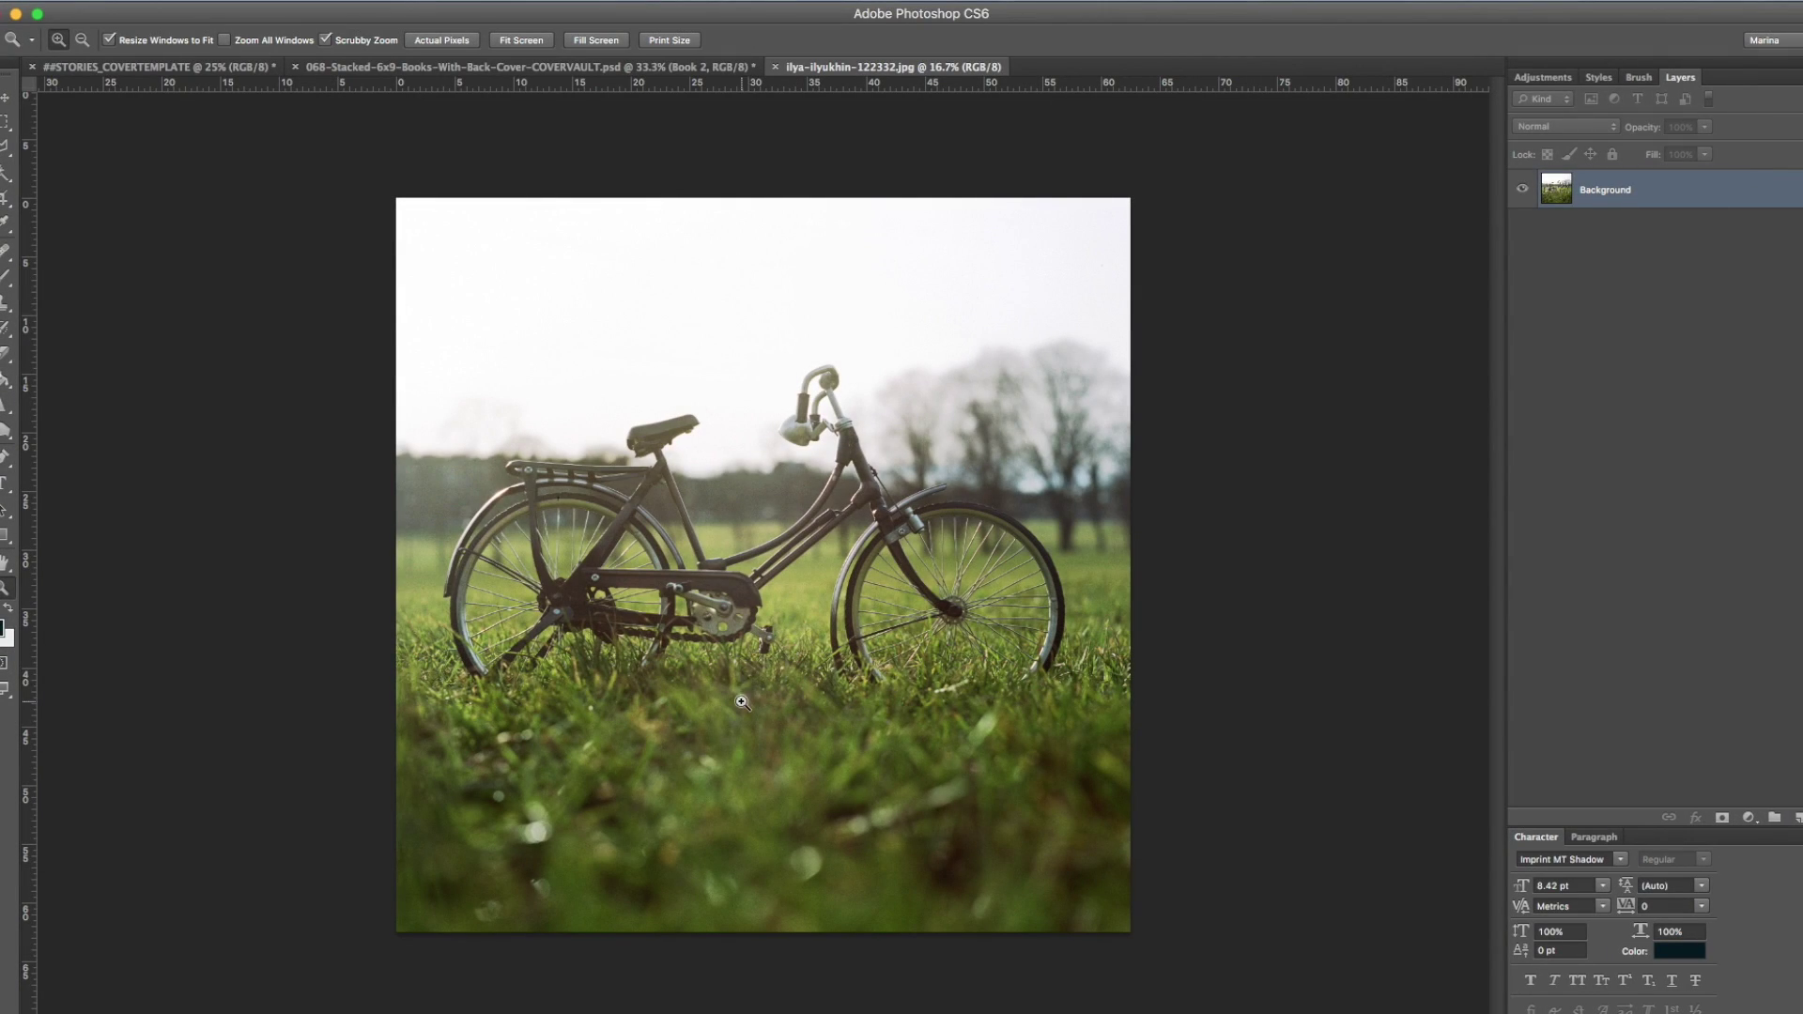
# - Resize the bicycle photo to 2000 pixels wide with its proportions constrained
pyautogui.click(537, 660)
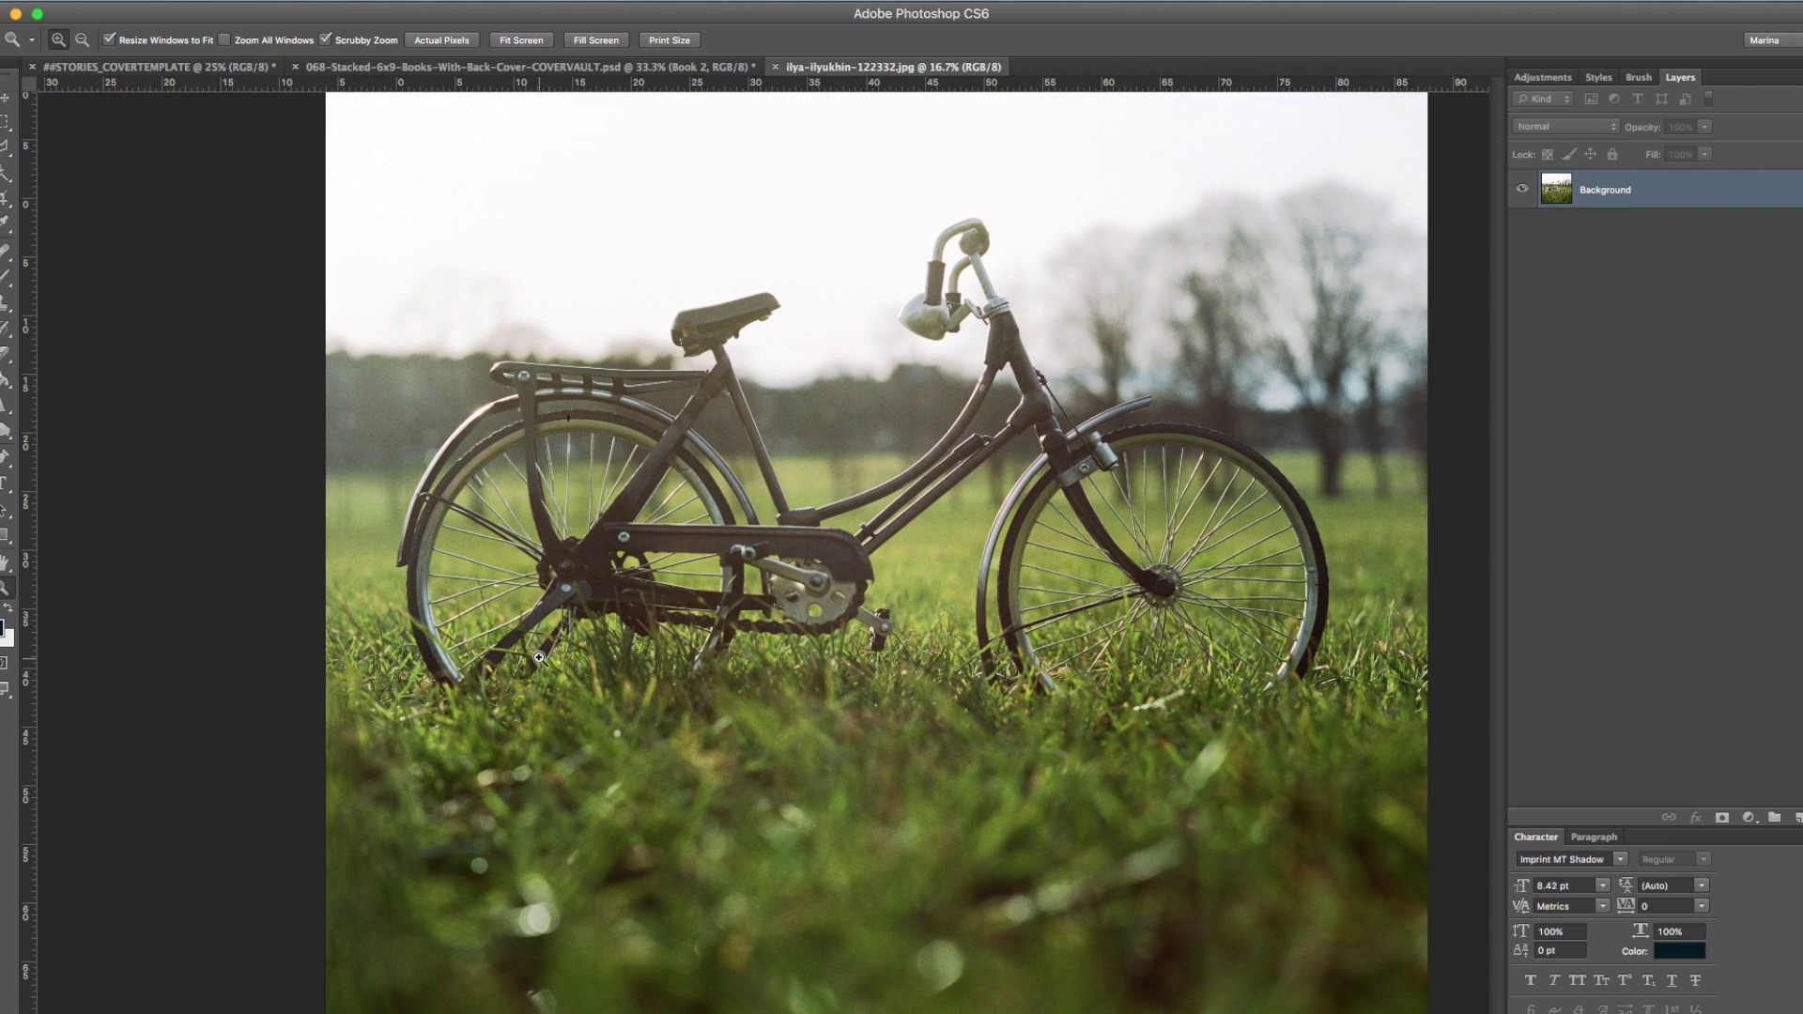
pyautogui.click(246, 2)
pyautogui.click(252, 164)
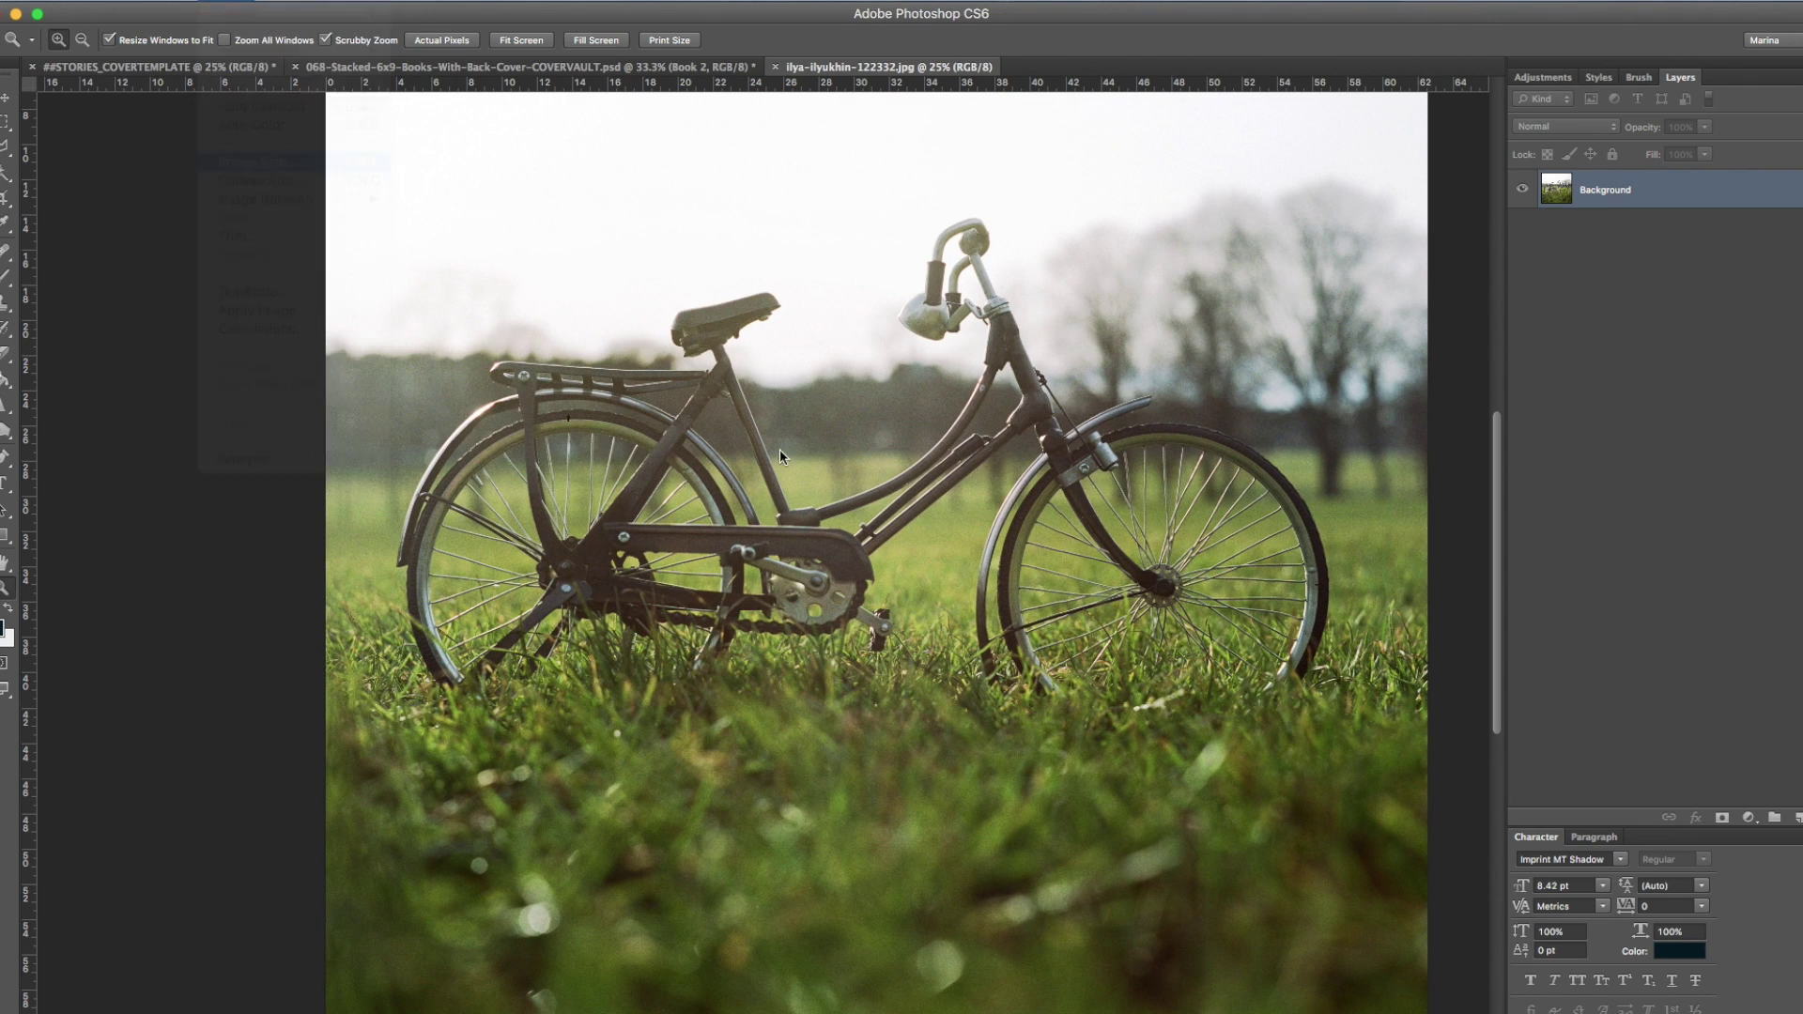
pyautogui.doubleClick(676, 578)
pyautogui.write('200')
pyautogui.click(657, 472)
pyautogui.write('200')
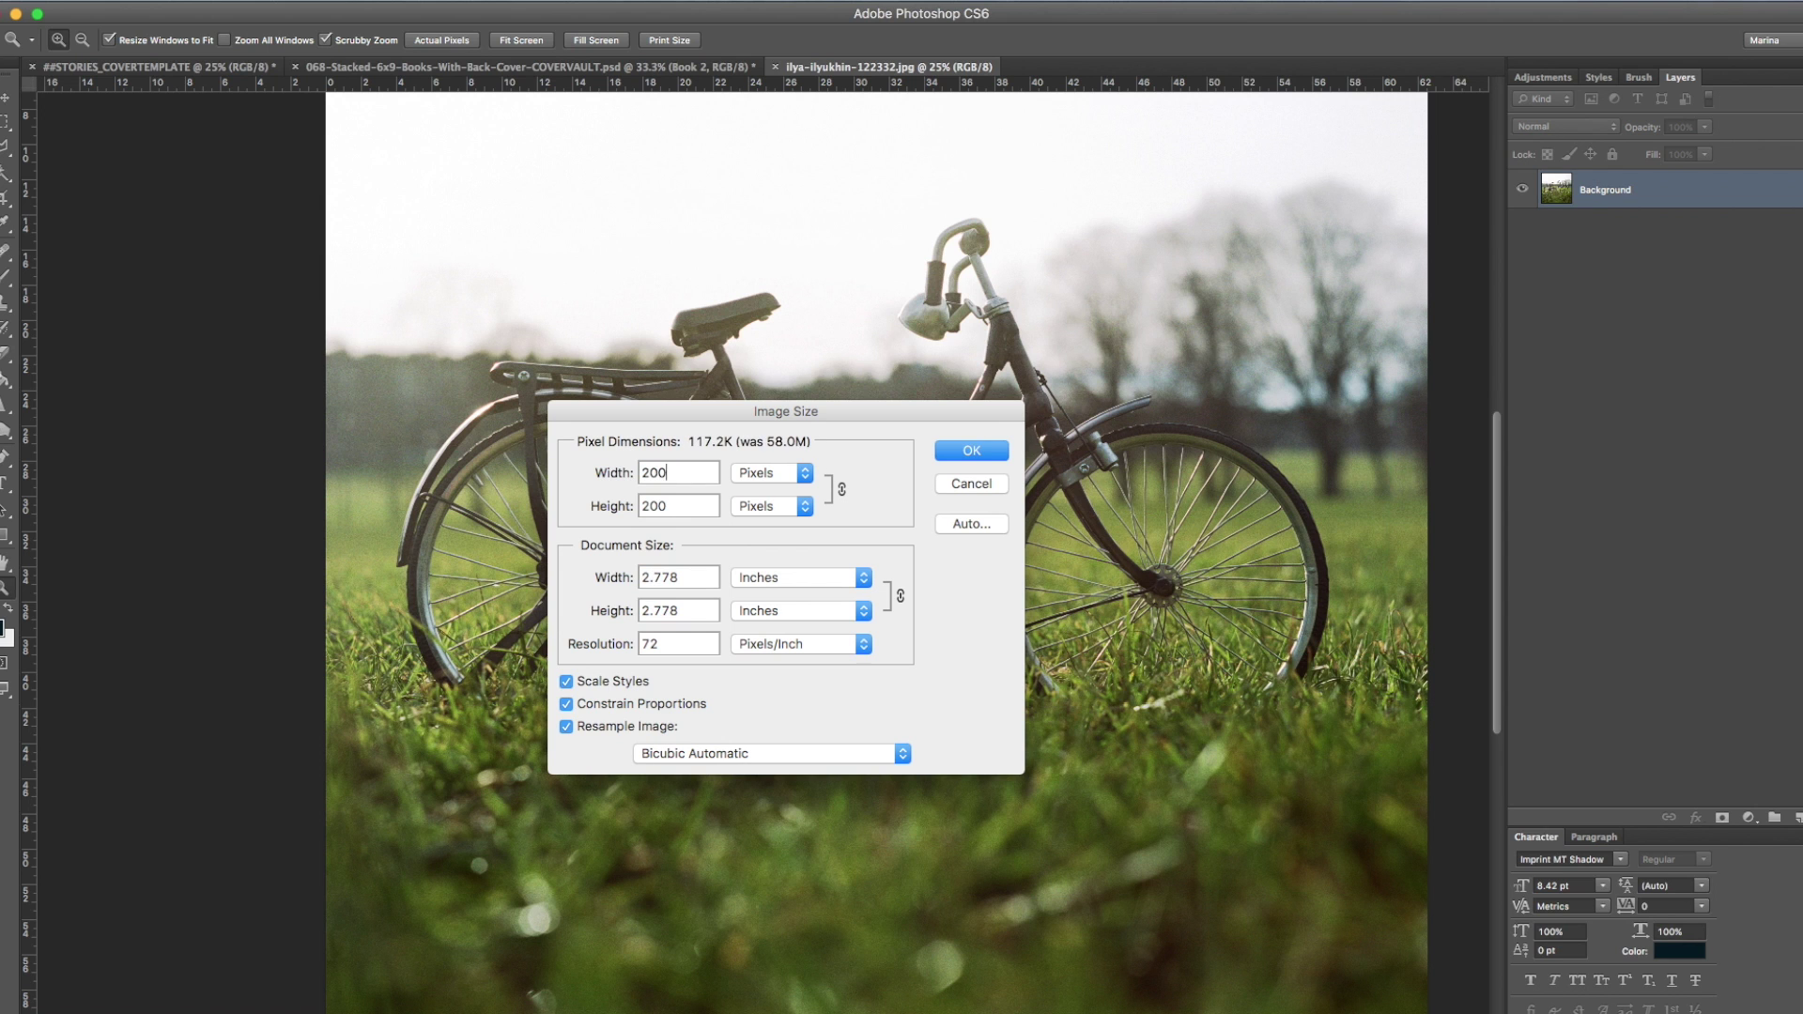
pyautogui.write('0')
pyautogui.press('Return')
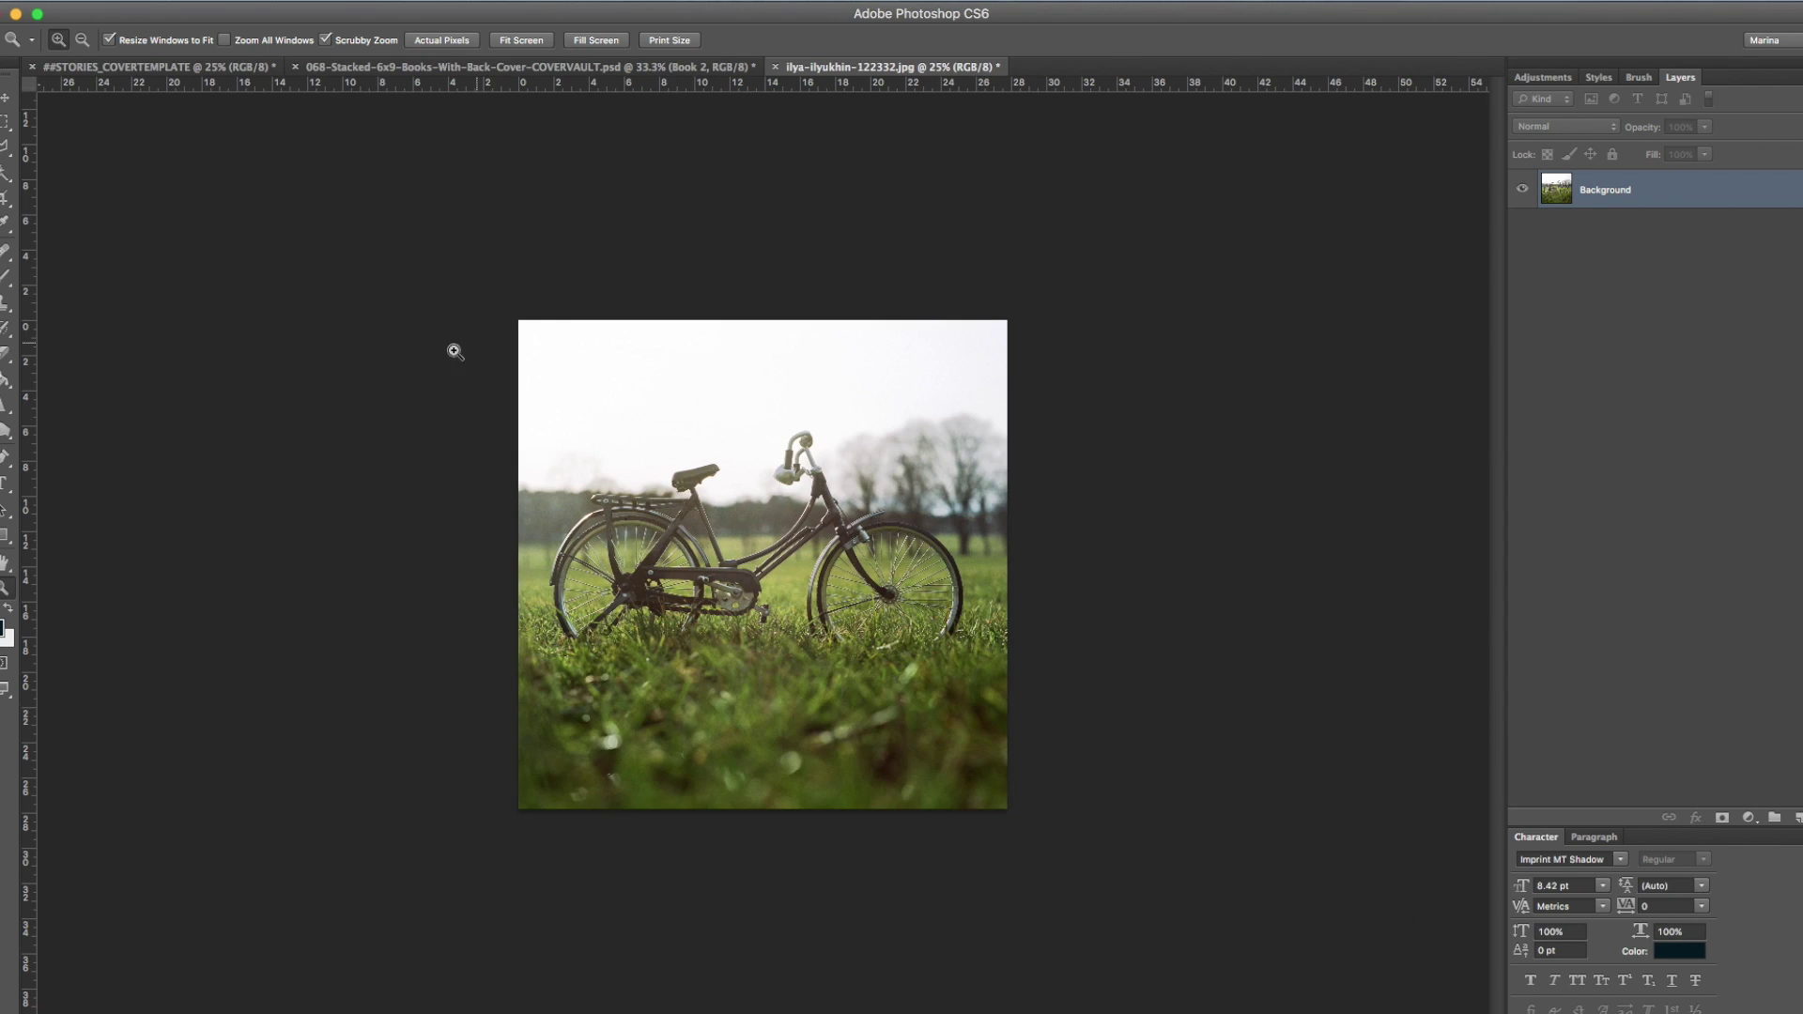
pyautogui.press('super+equal')
# - Merge the Book 1, Book 2, Book 3 and Back Cover Book groups into one layer, and toggle its visibility to check it
pyautogui.click(404, 69)
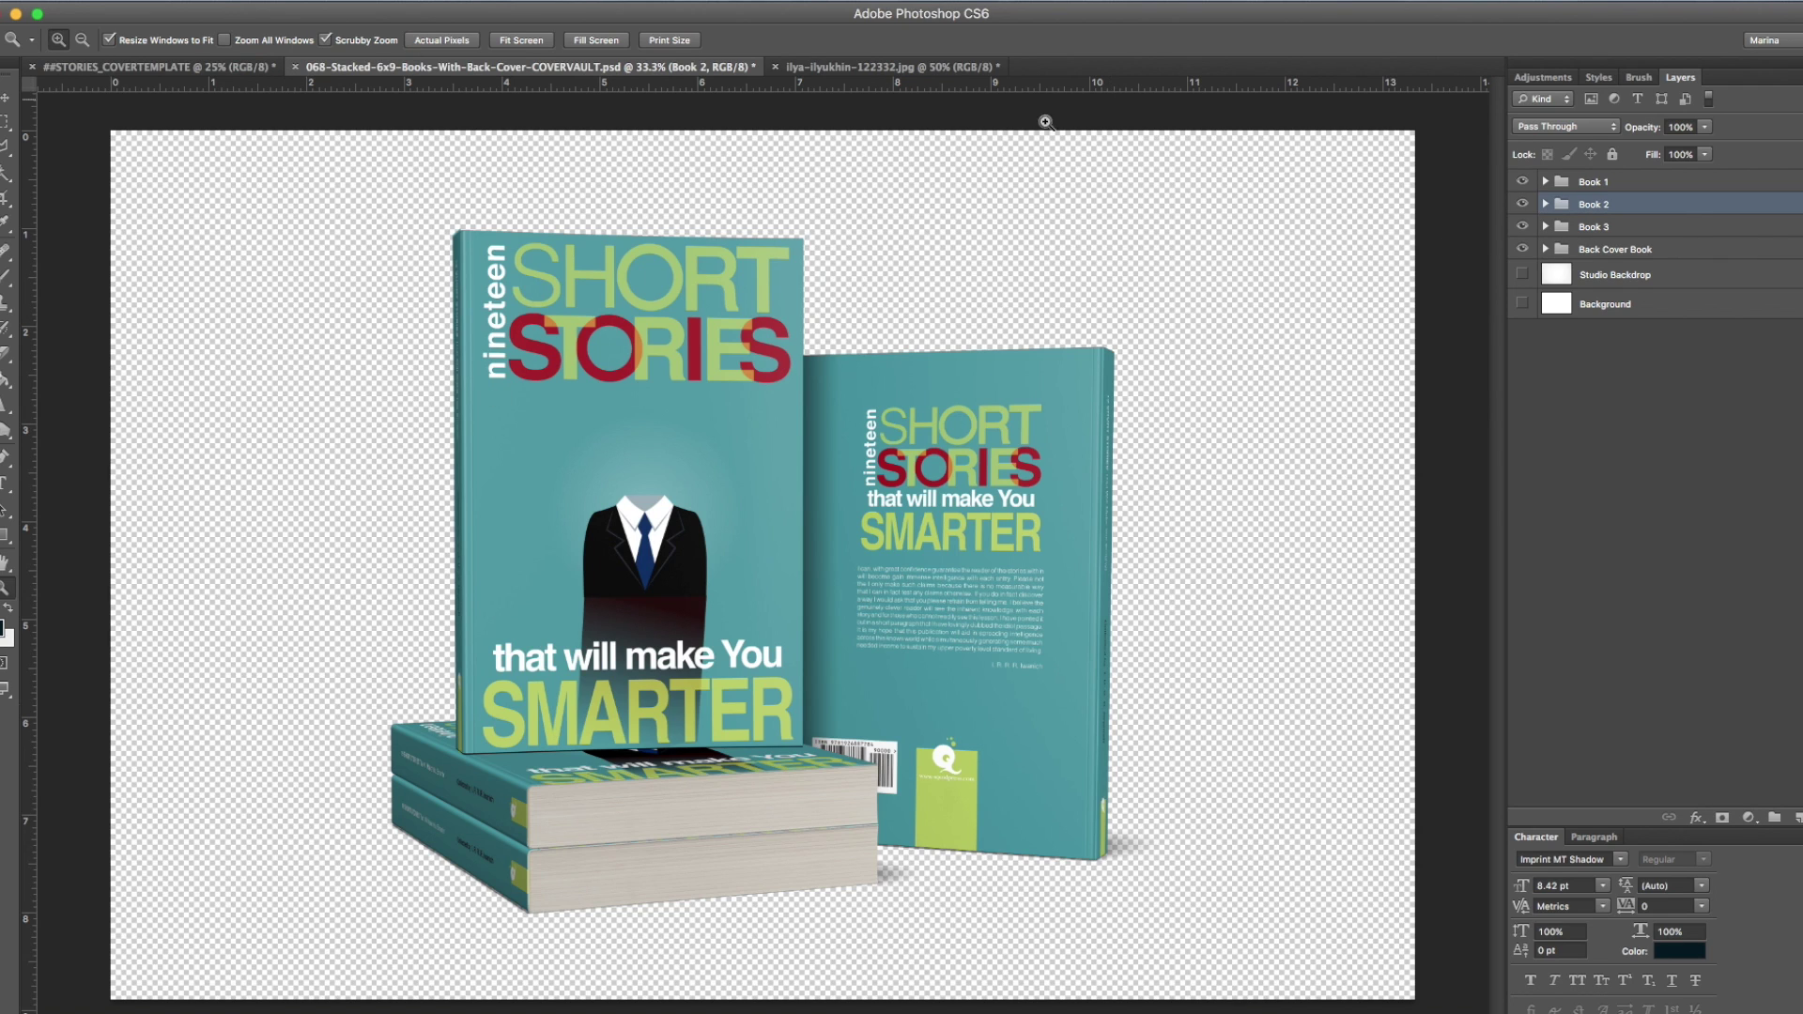
pyautogui.click(1651, 184)
pyautogui.keyDown('shift'); pyautogui.click(1644, 251); pyautogui.keyUp('shift')
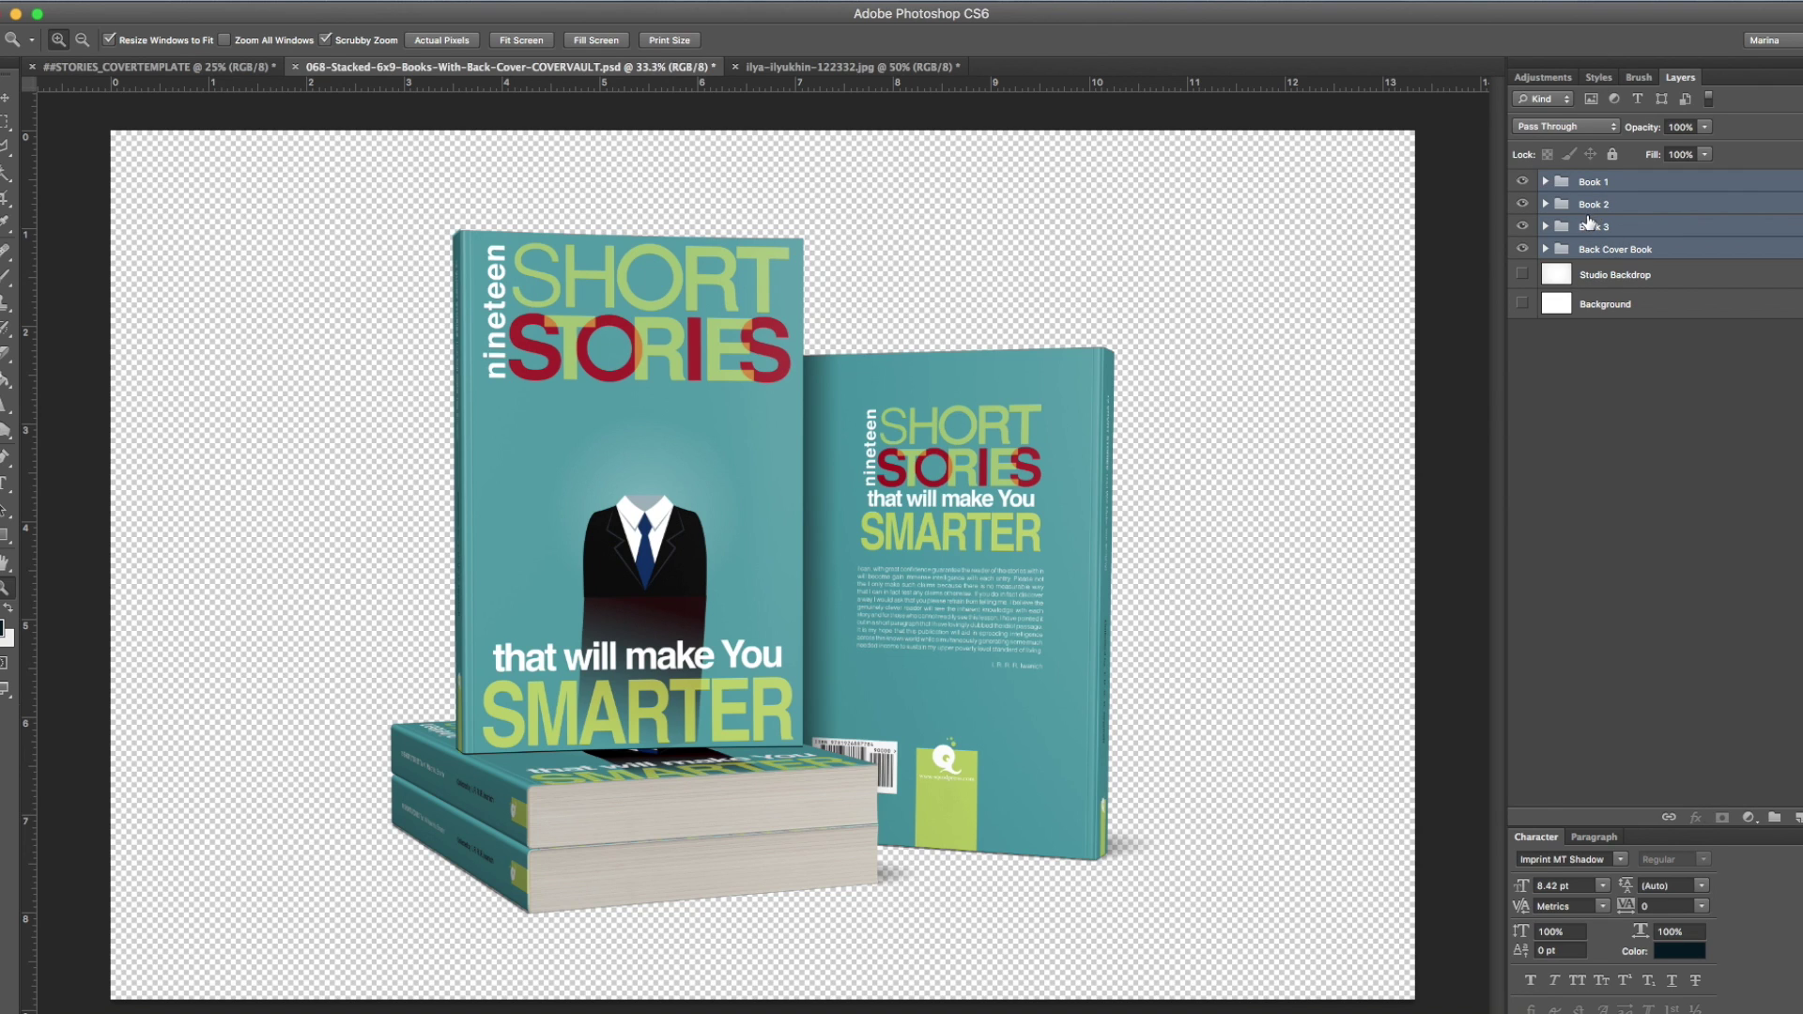
pyautogui.press('super+e')
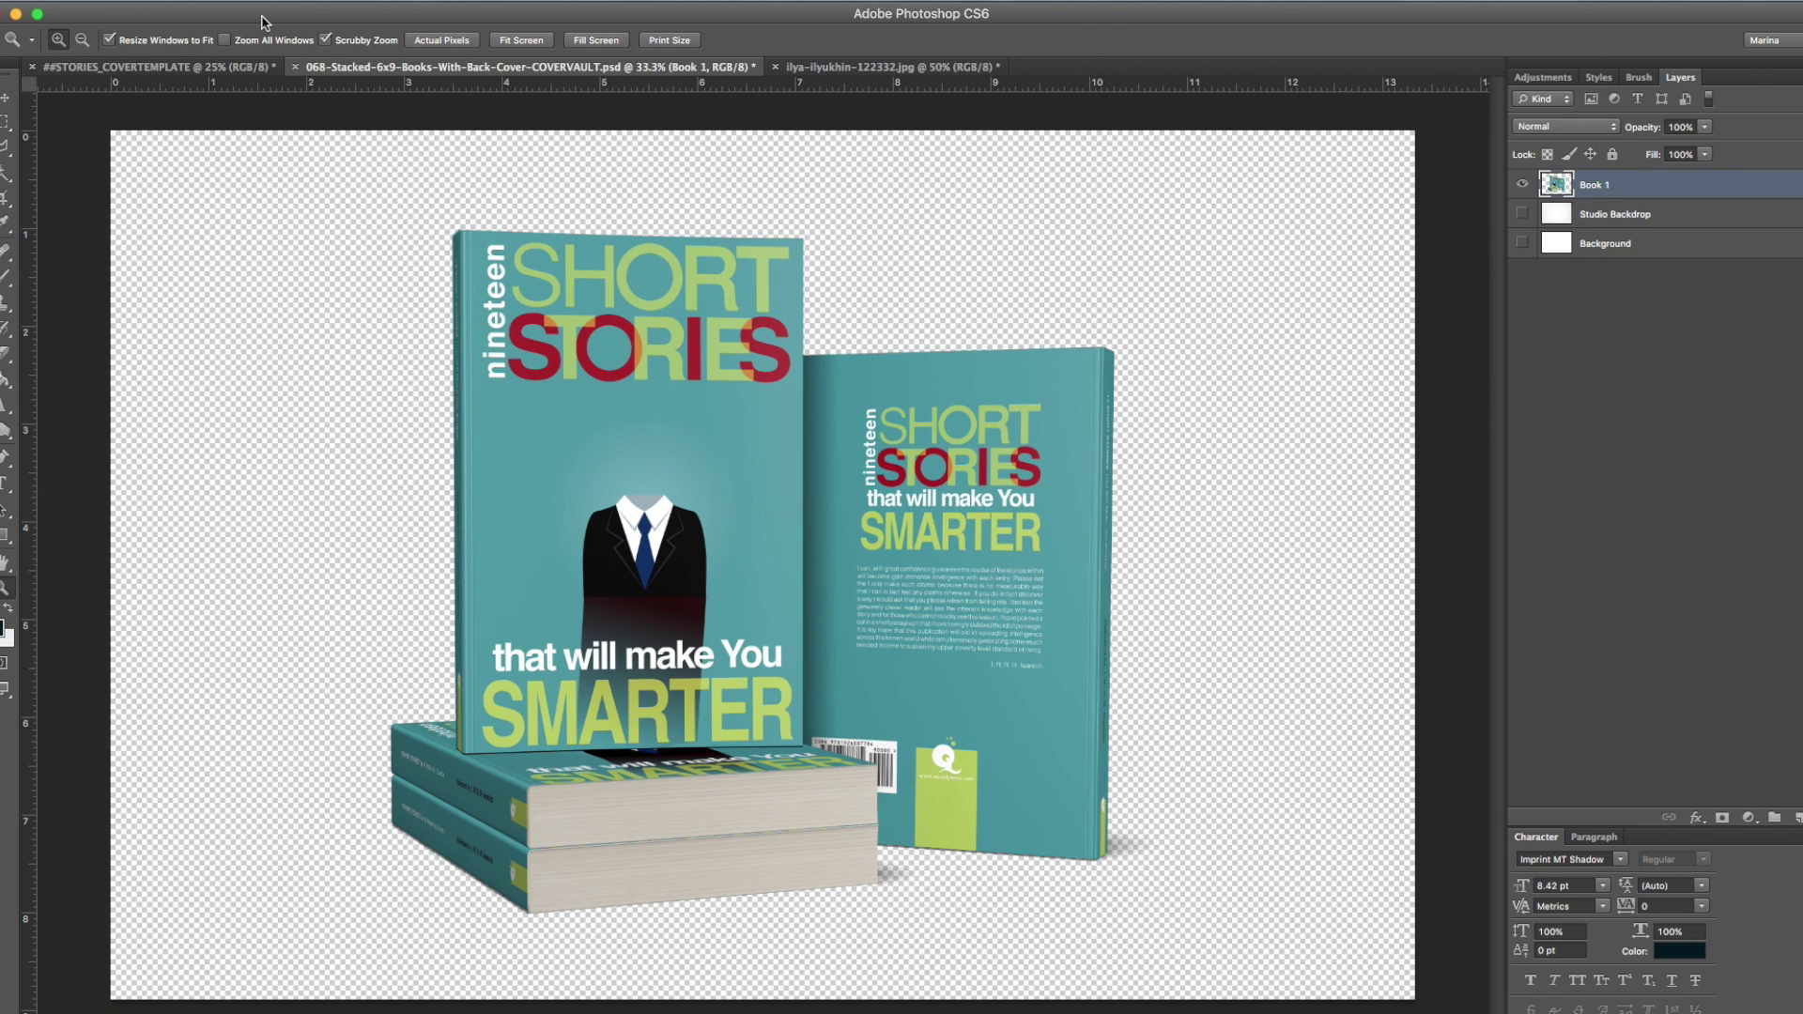
pyautogui.click(6, 98)
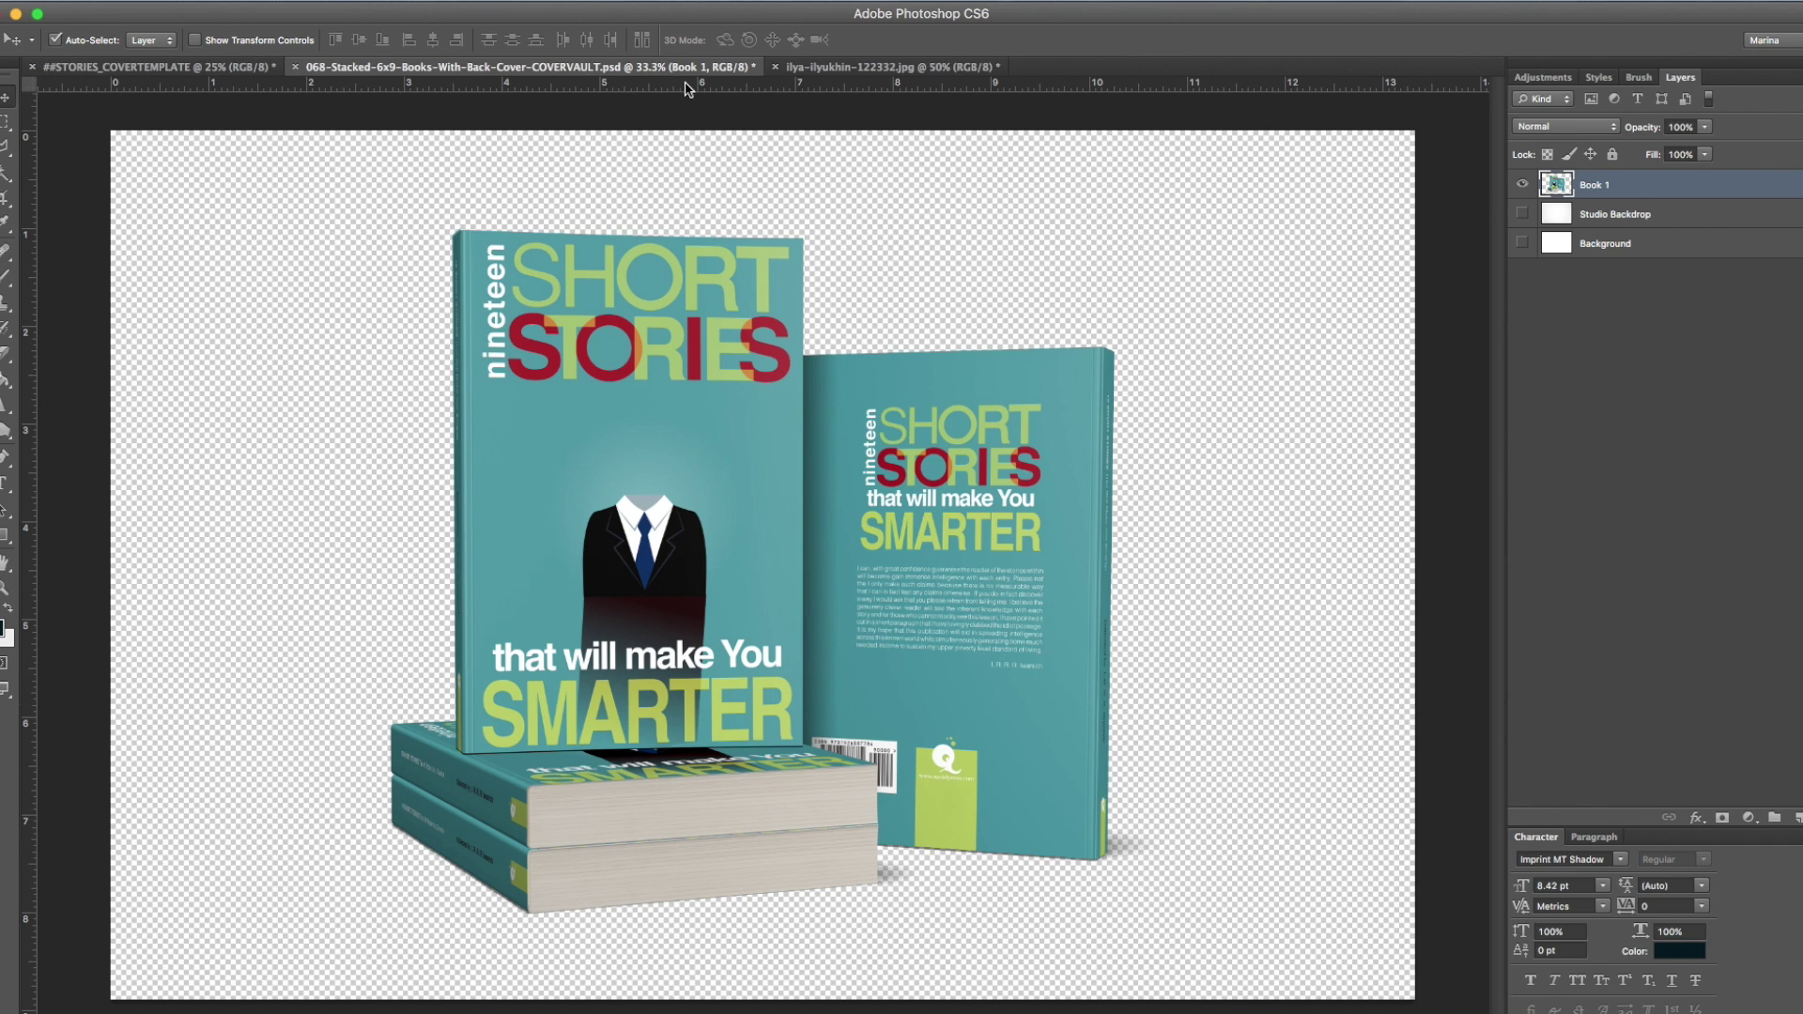
pyautogui.click(1523, 185)
pyautogui.click(1523, 185)
pyautogui.click(1523, 185)
pyautogui.click(1523, 185)
# - Copy the full canvas of the merged book layer and paste it into the bicycle photo document
pyautogui.click(381, 1)
pyautogui.click(381, 1)
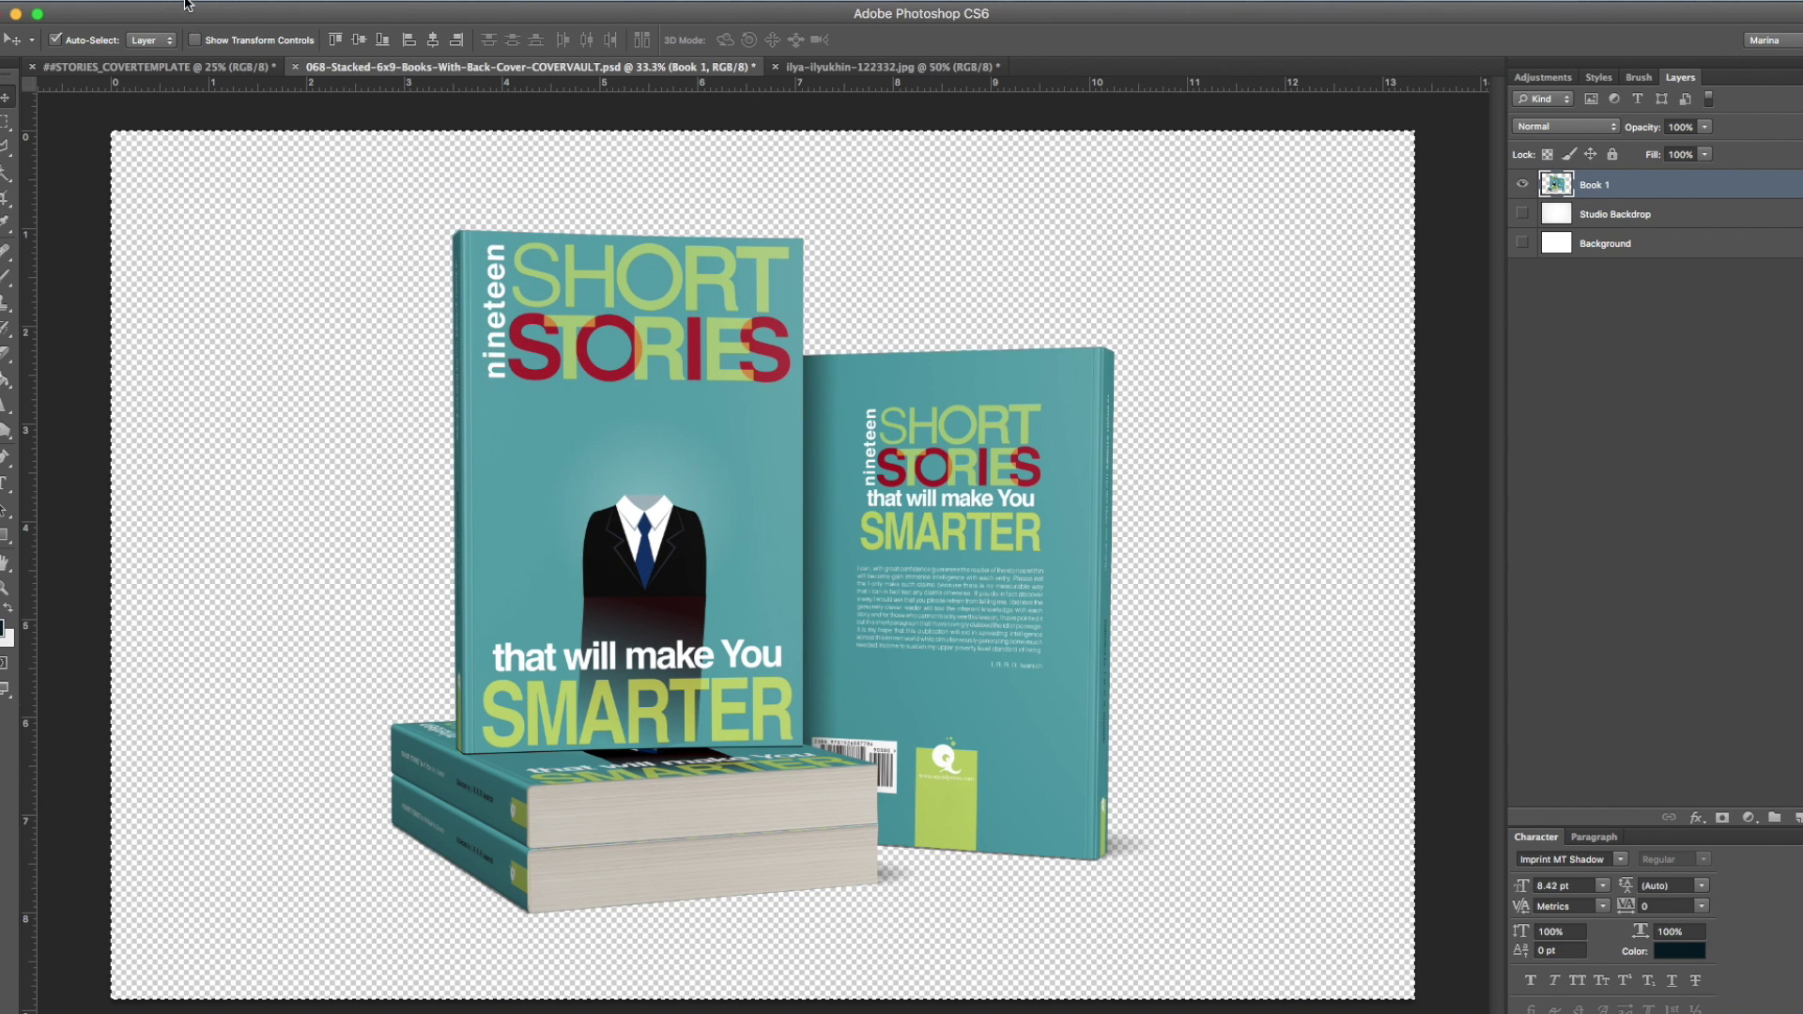
pyautogui.click(178, 1)
pyautogui.click(193, 143)
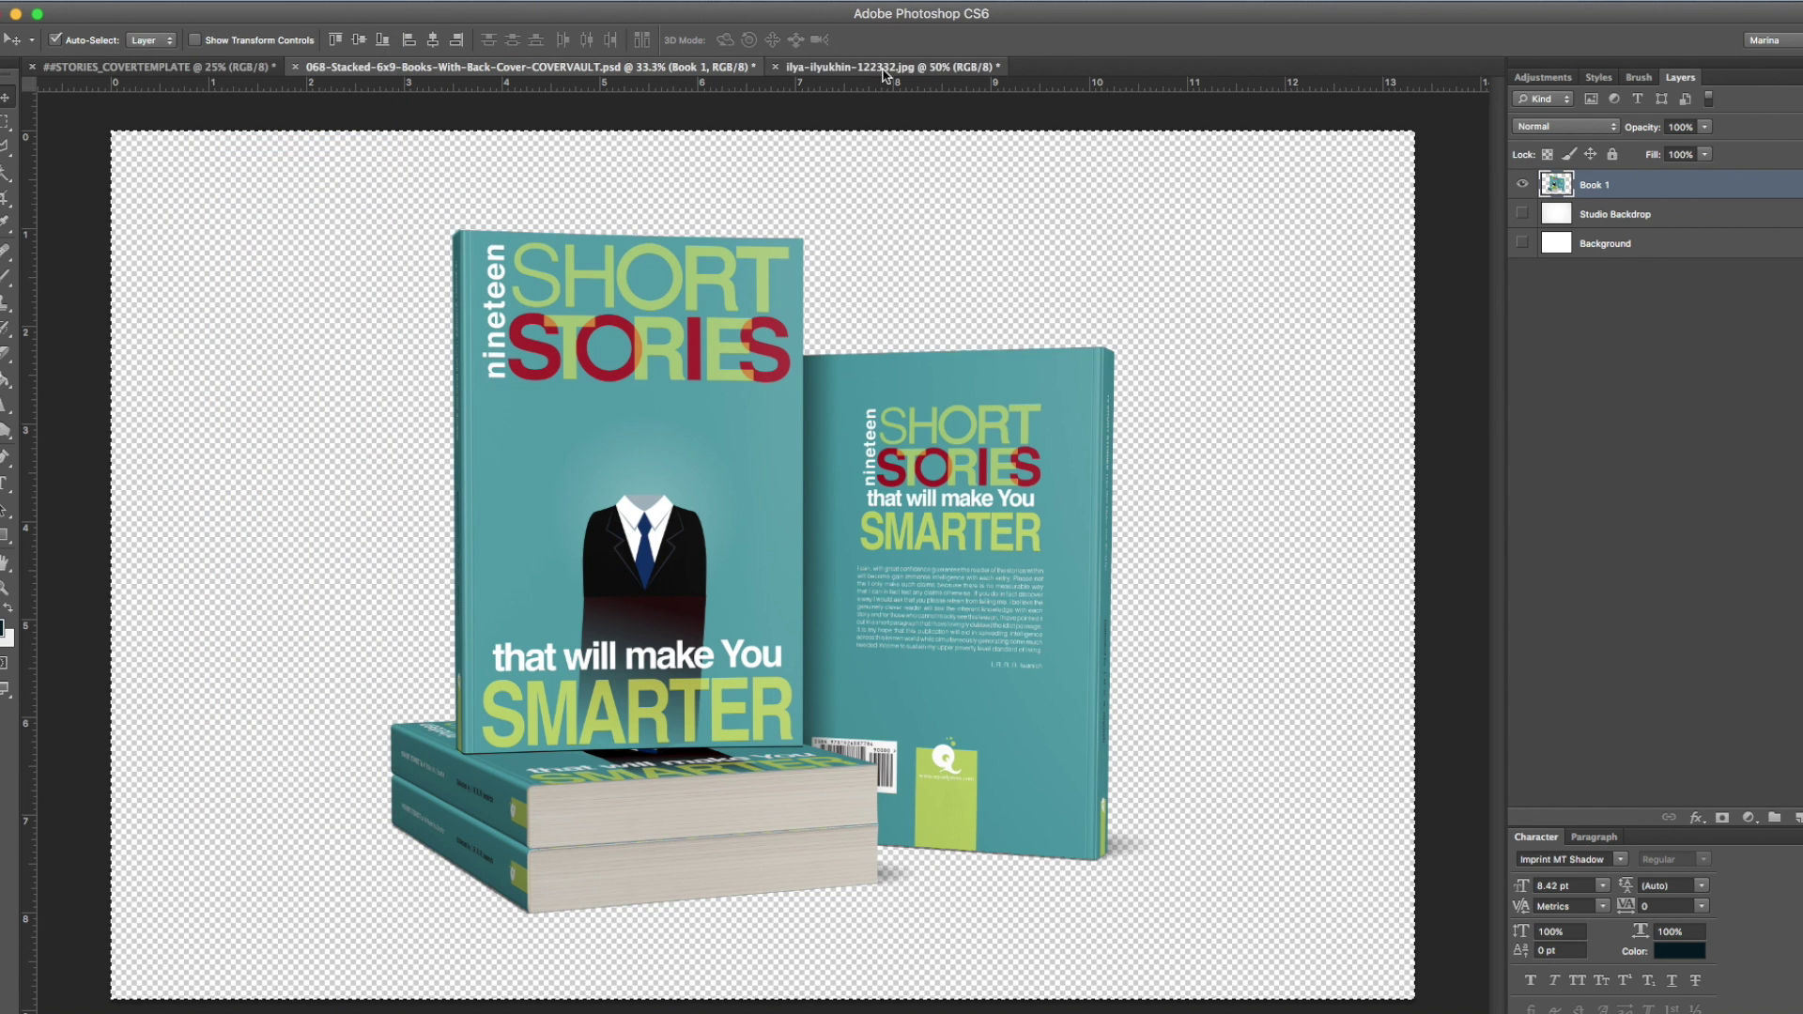
pyautogui.click(892, 66)
pyautogui.click(179, 2)
pyautogui.click(192, 179)
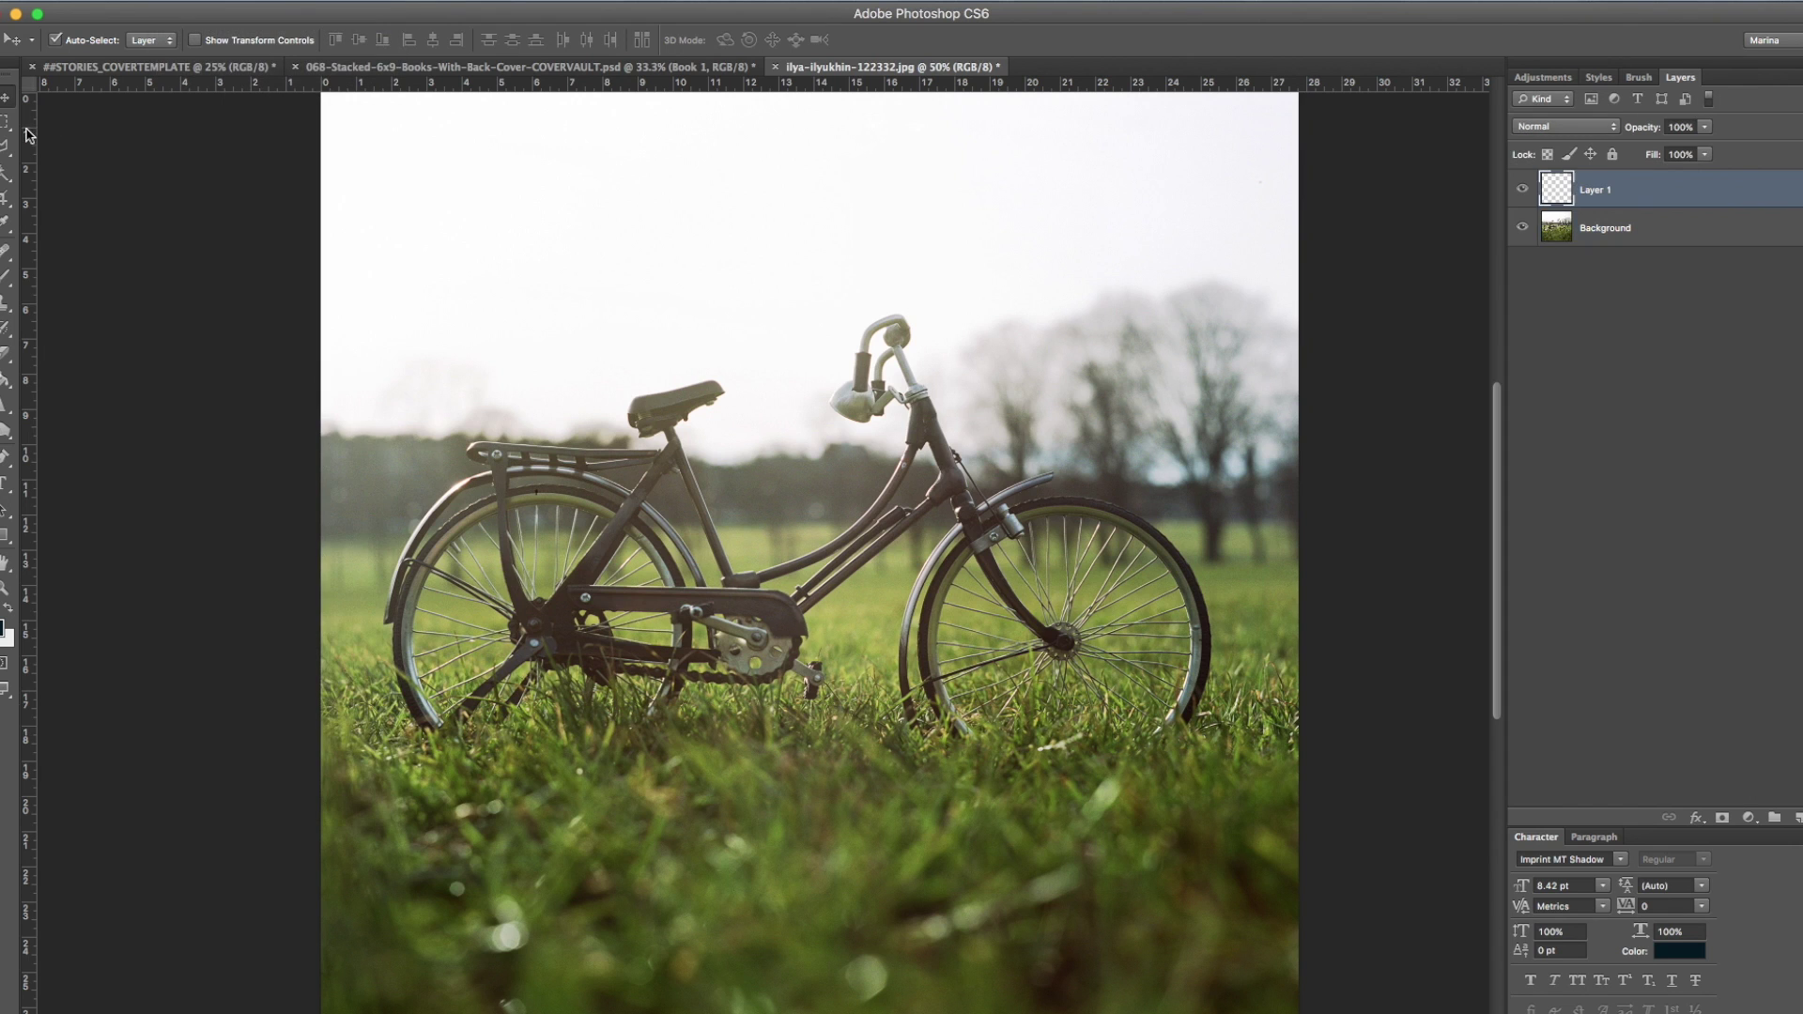
# - Scale down the pasted books with Free Transform and position them on the grass in the photo's lower right, in front of the bicycle
pyautogui.moveTo(837, 556); pyautogui.dragTo(913, 637)
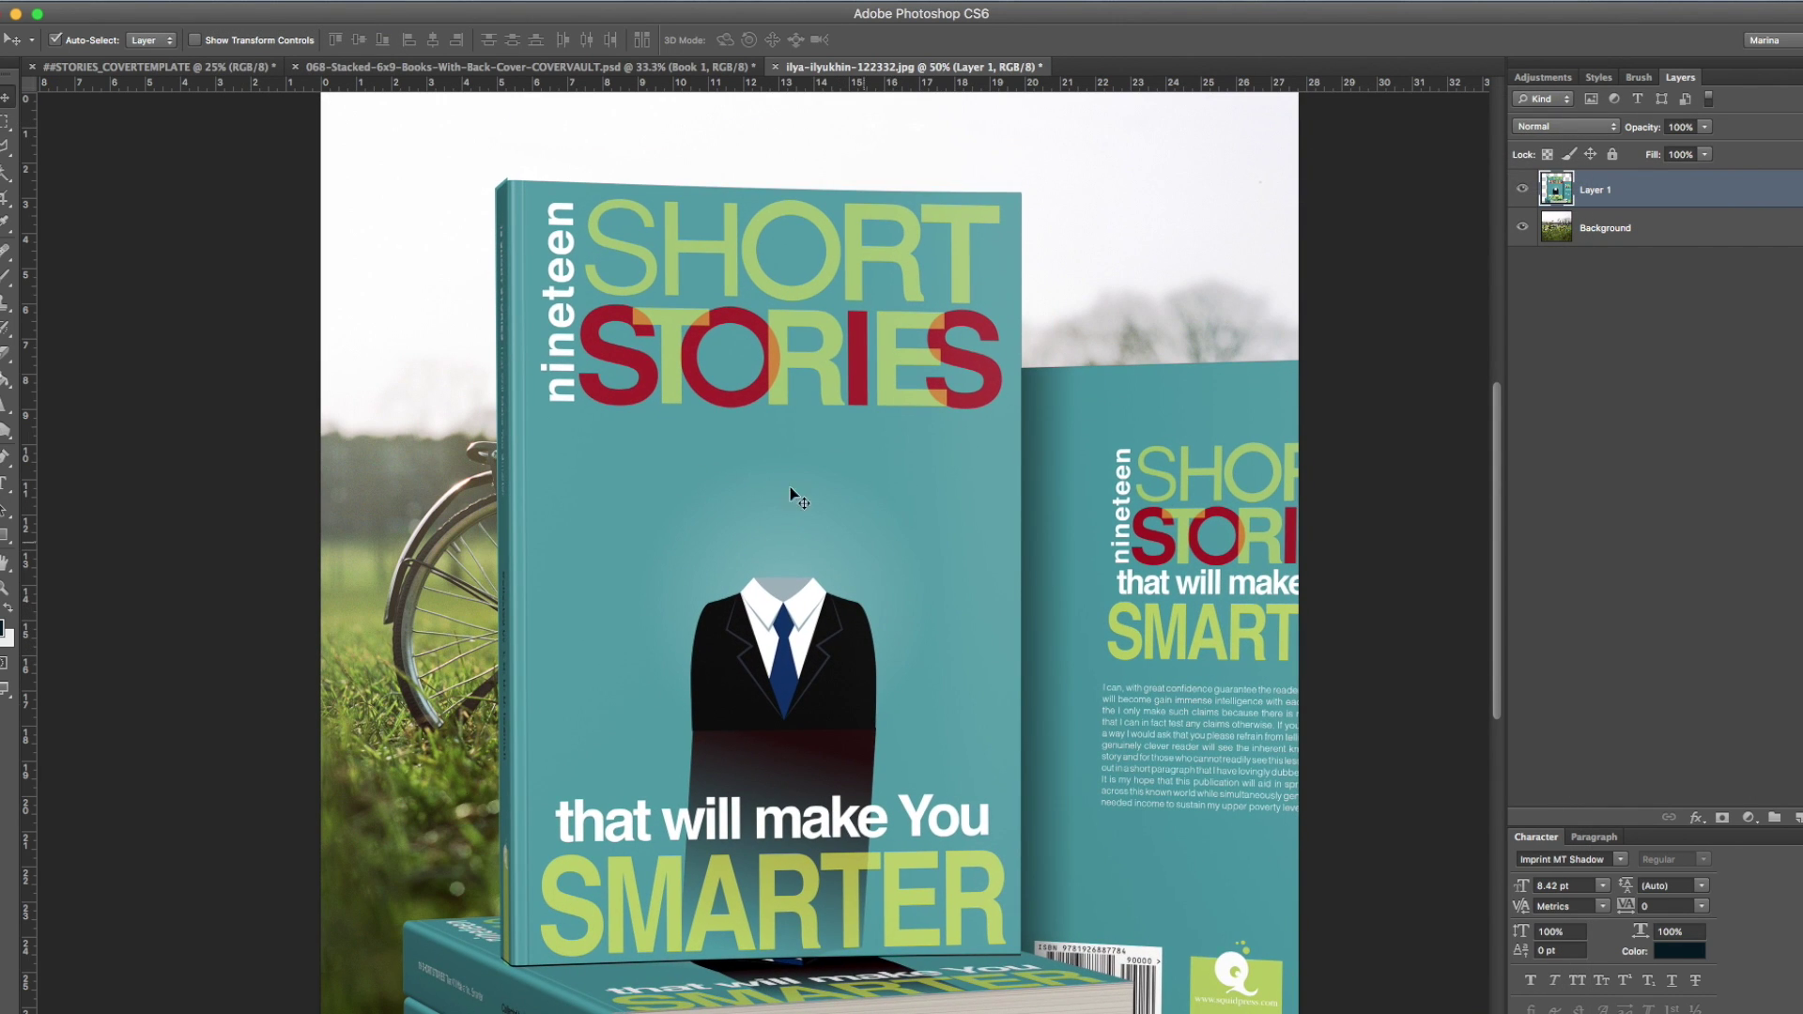
pyautogui.press('super+t')
pyautogui.moveTo(398, 175); pyautogui.dragTo(665, 411)
pyautogui.press('Return')
pyautogui.scroll(-3, 1179, 682)
pyautogui.moveTo(1179, 683); pyautogui.dragTo(1185, 738)
pyautogui.click(1383, 744)
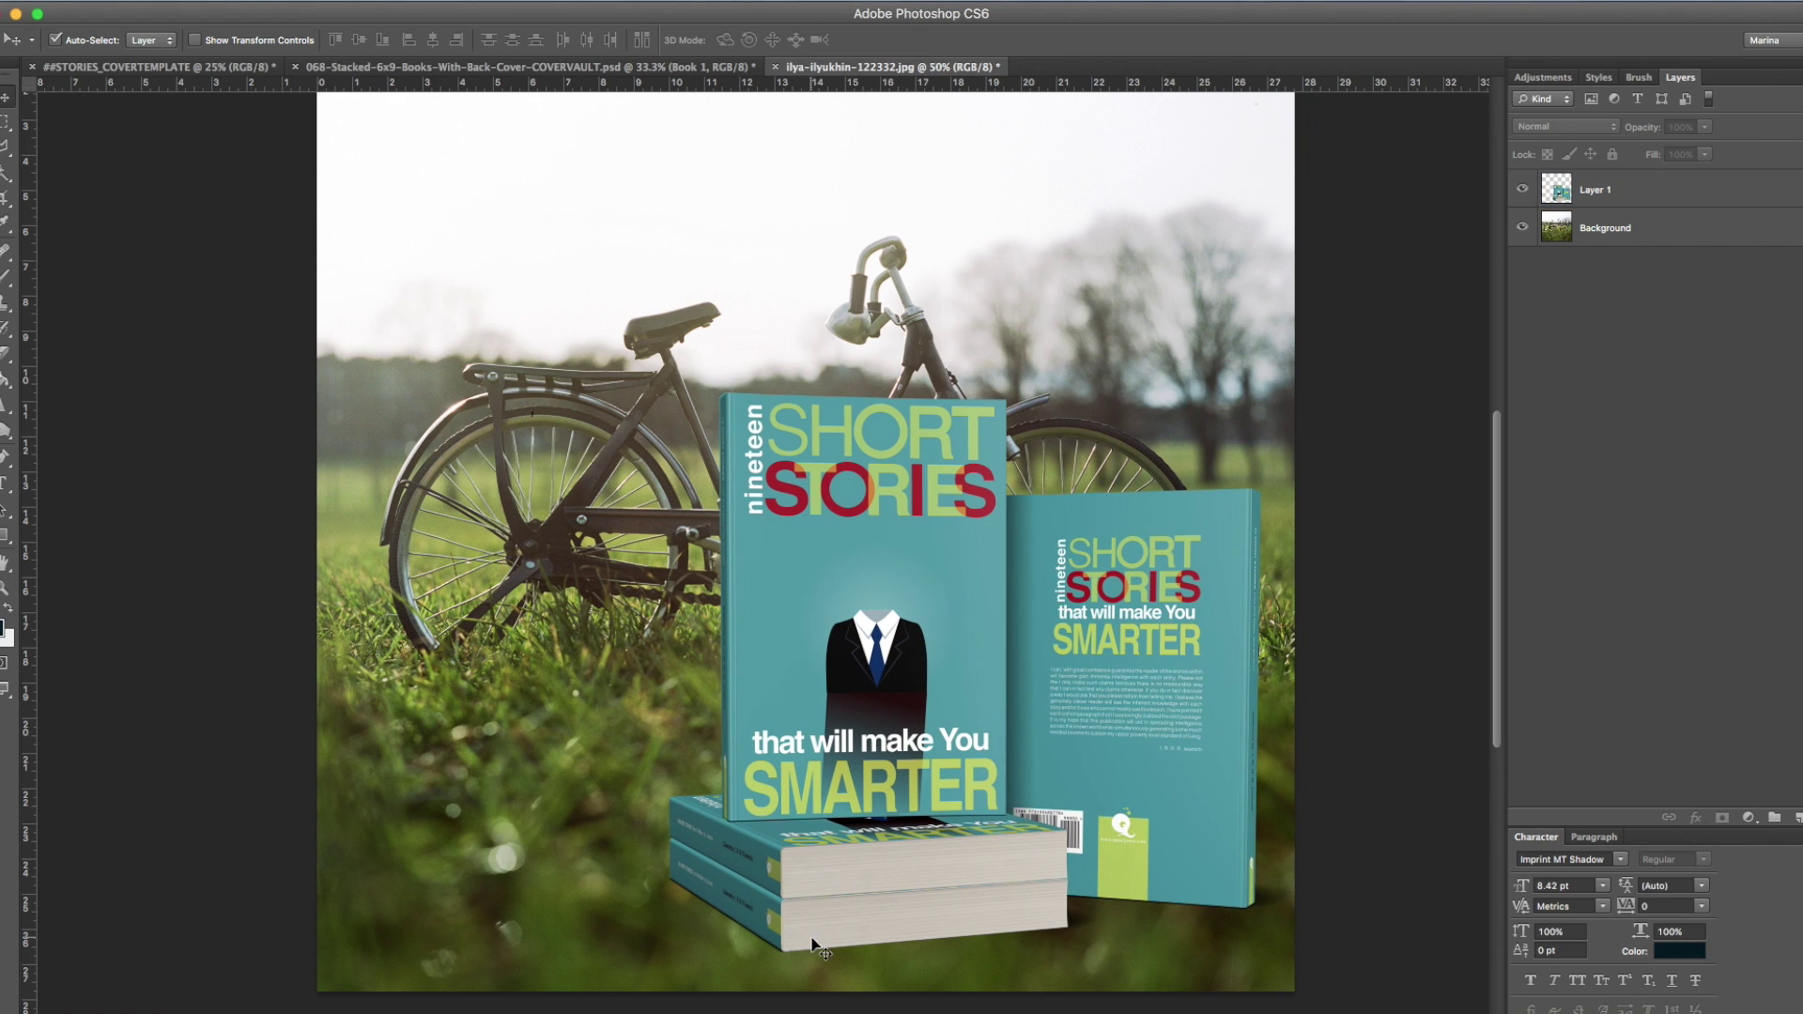
pyautogui.moveTo(845, 917); pyautogui.dragTo(852, 913)
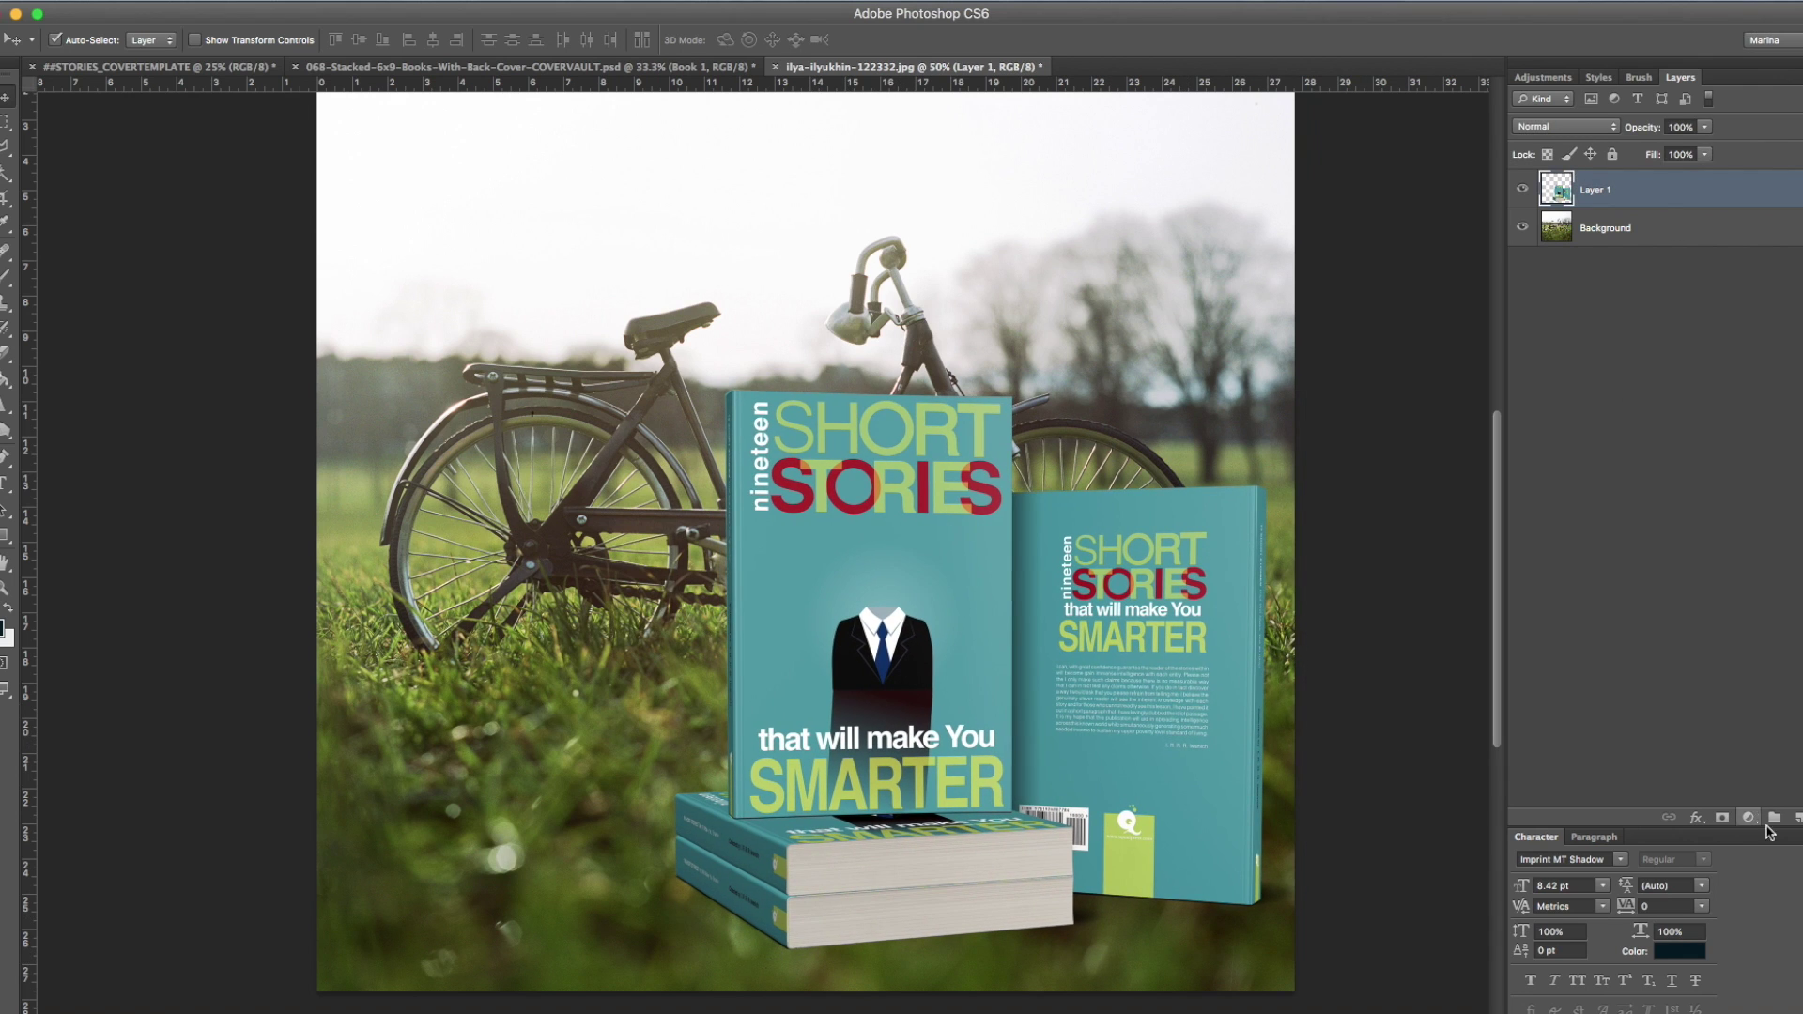
# - Duplicate Layer 1 as Layer 1 copy, hide the duplicate, and select the original Layer 1
pyautogui.rightClick(1634, 195)
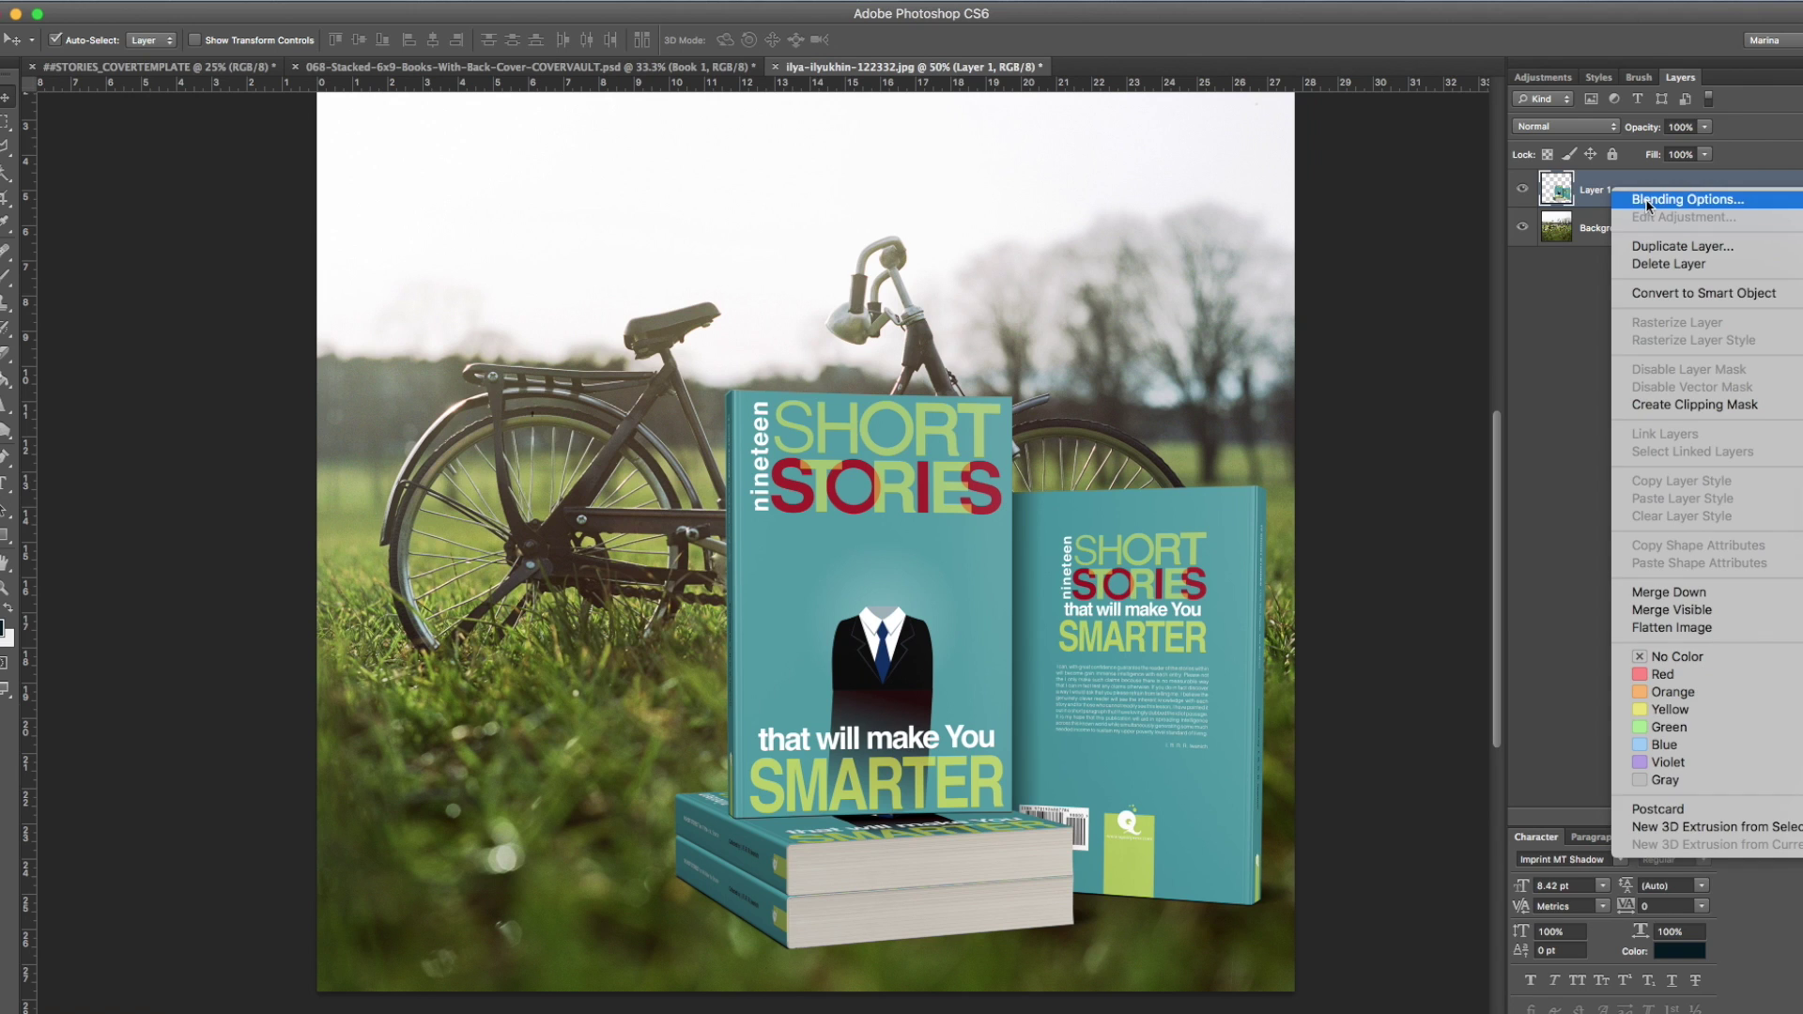
pyautogui.click(1667, 246)
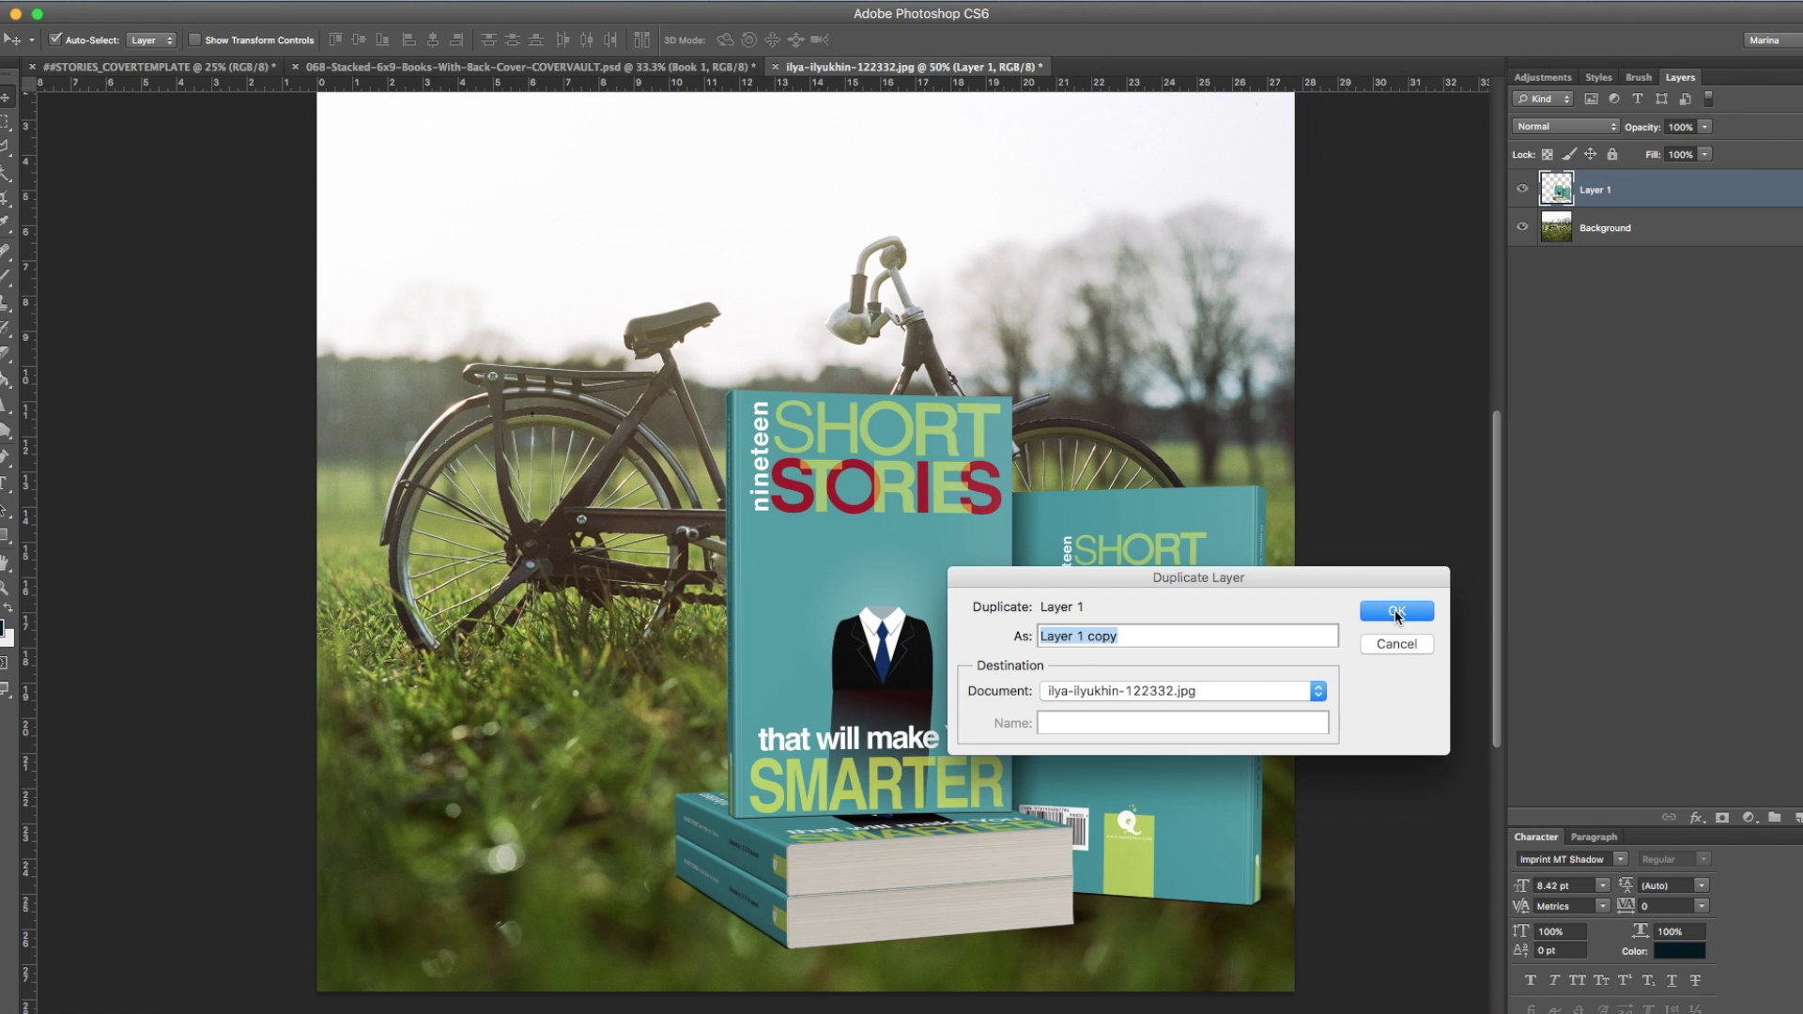
pyautogui.click(1396, 611)
pyautogui.click(1522, 189)
pyautogui.click(1540, 227)
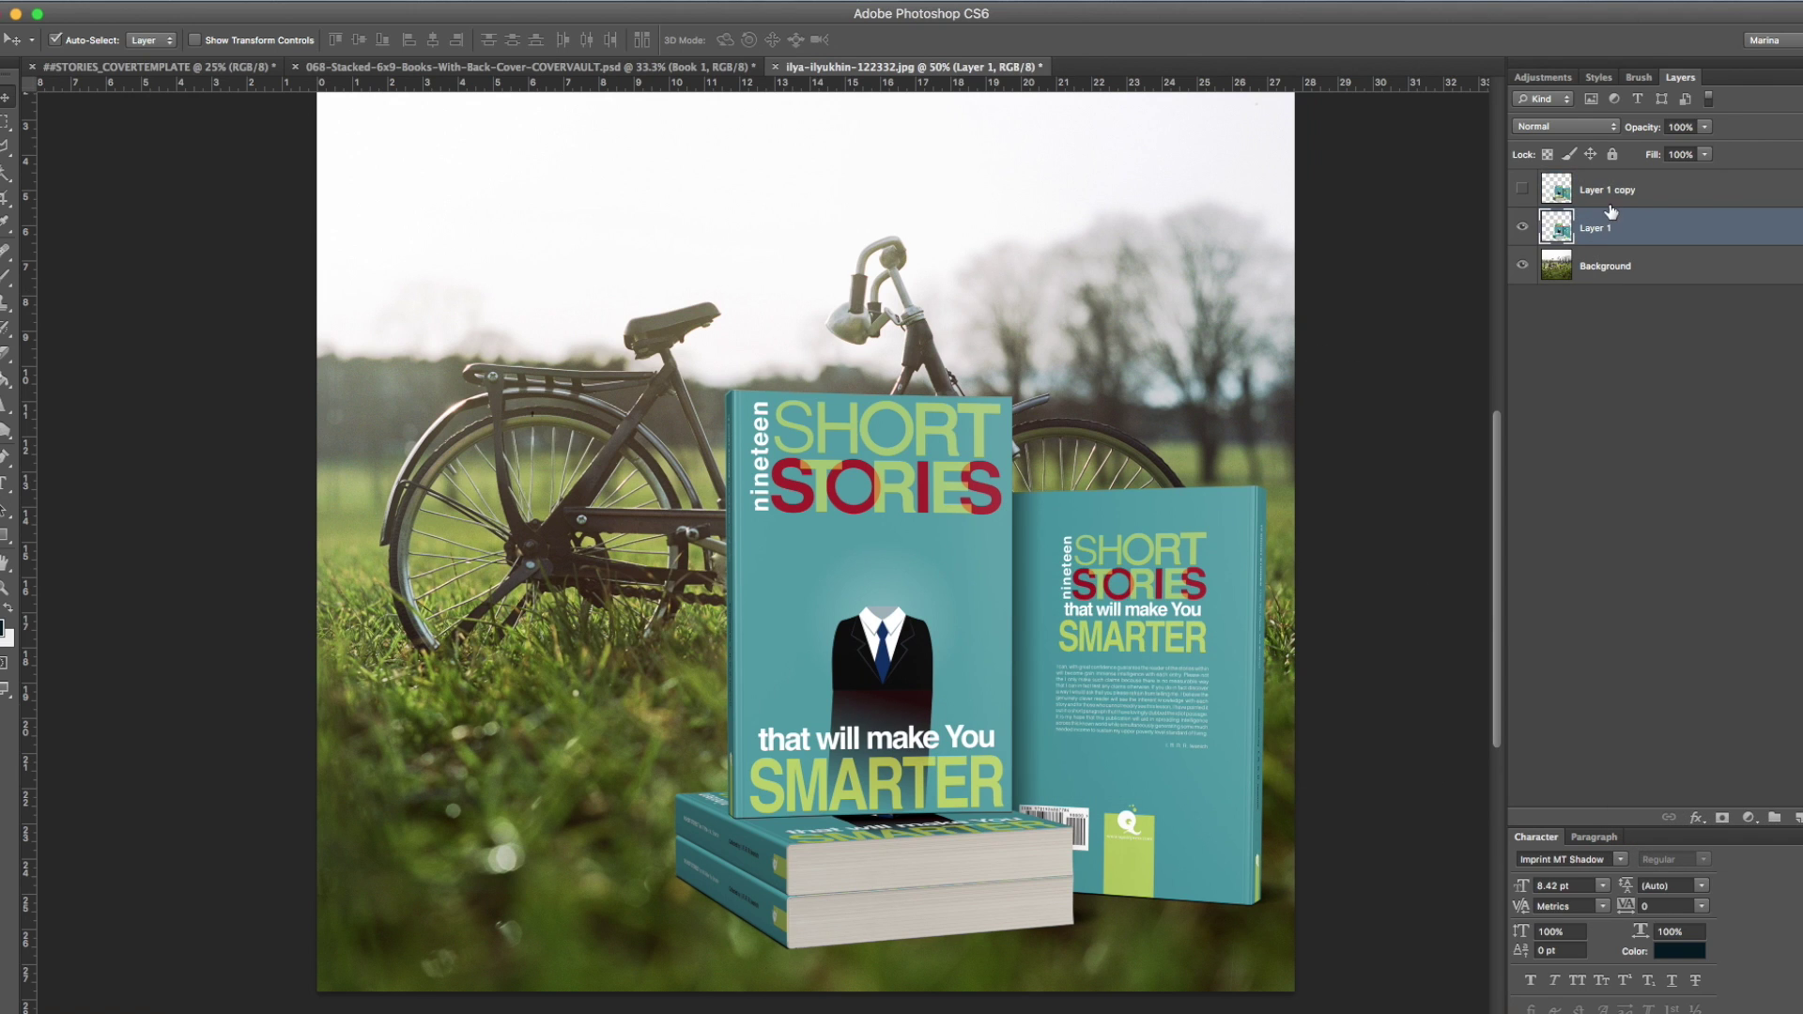
# - Turn Layer 1 solid black by setting the Levels white output to 0, and lighten it to dark grey by raising the black output
pyautogui.press('super+l')
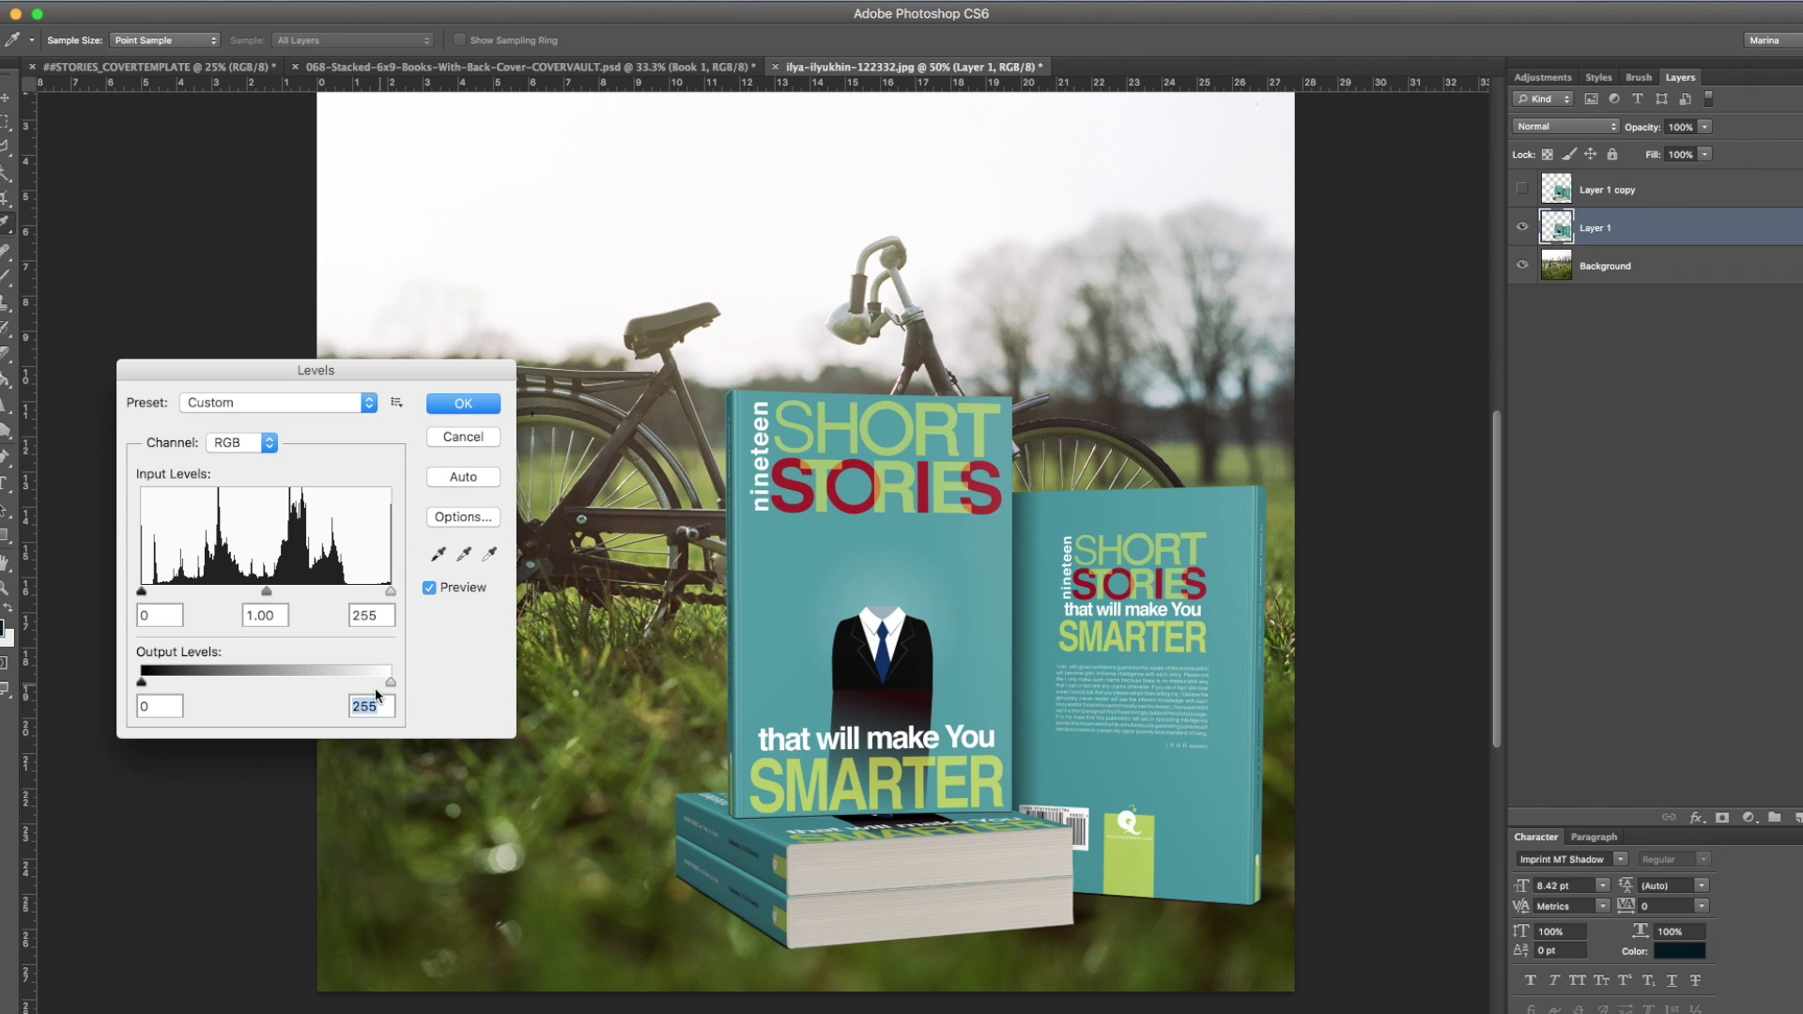
pyautogui.moveTo(377, 682); pyautogui.dragTo(141, 678)
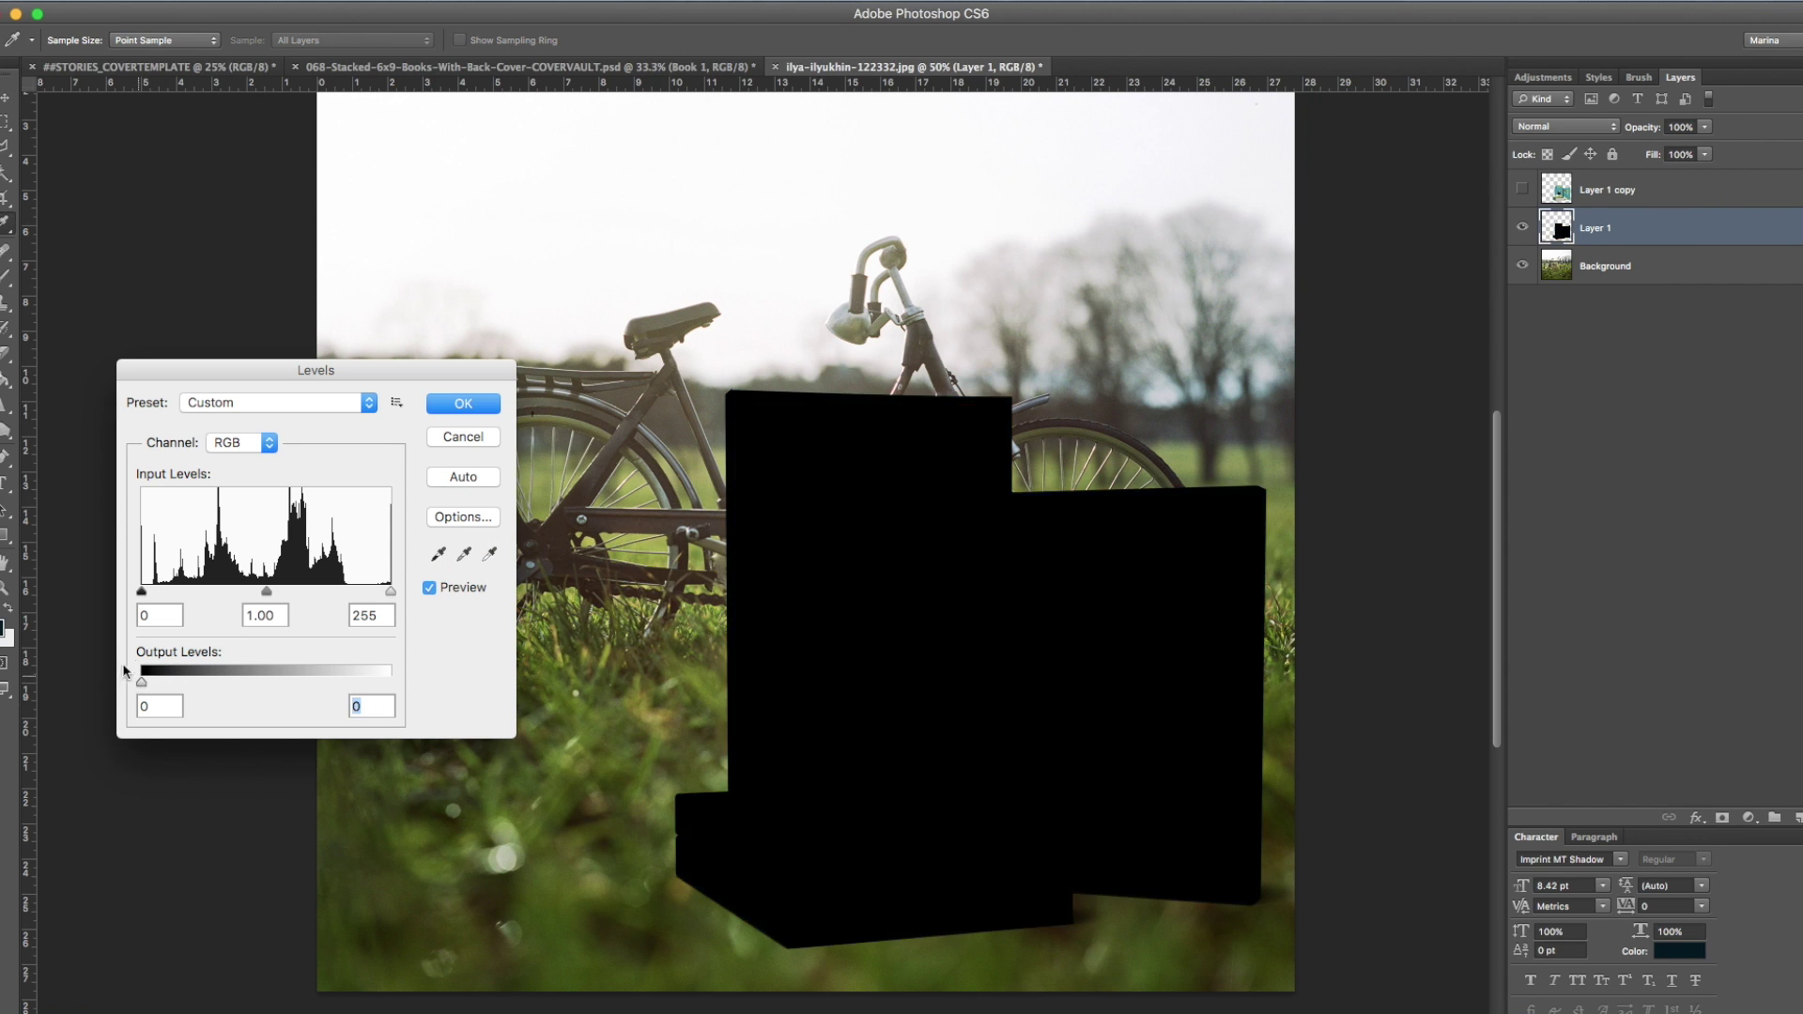
pyautogui.click(463, 403)
pyautogui.press('super+l')
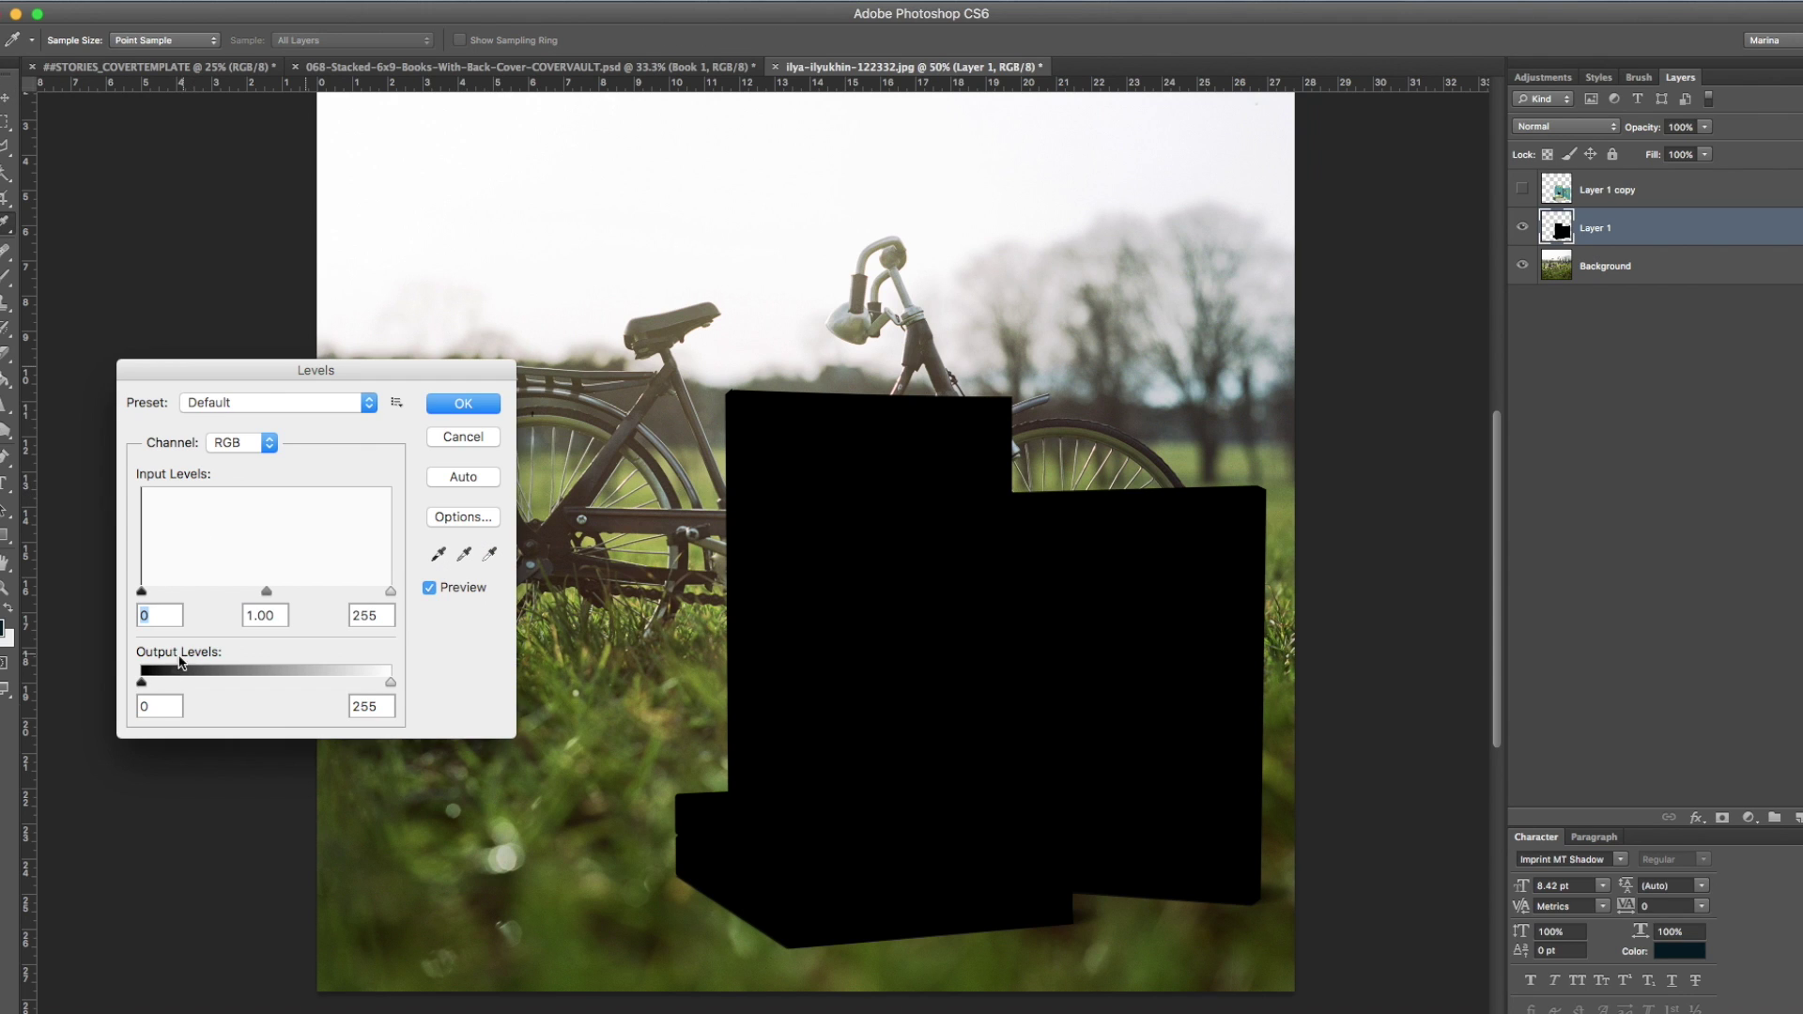
pyautogui.moveTo(143, 684); pyautogui.dragTo(195, 684)
pyautogui.click(462, 402)
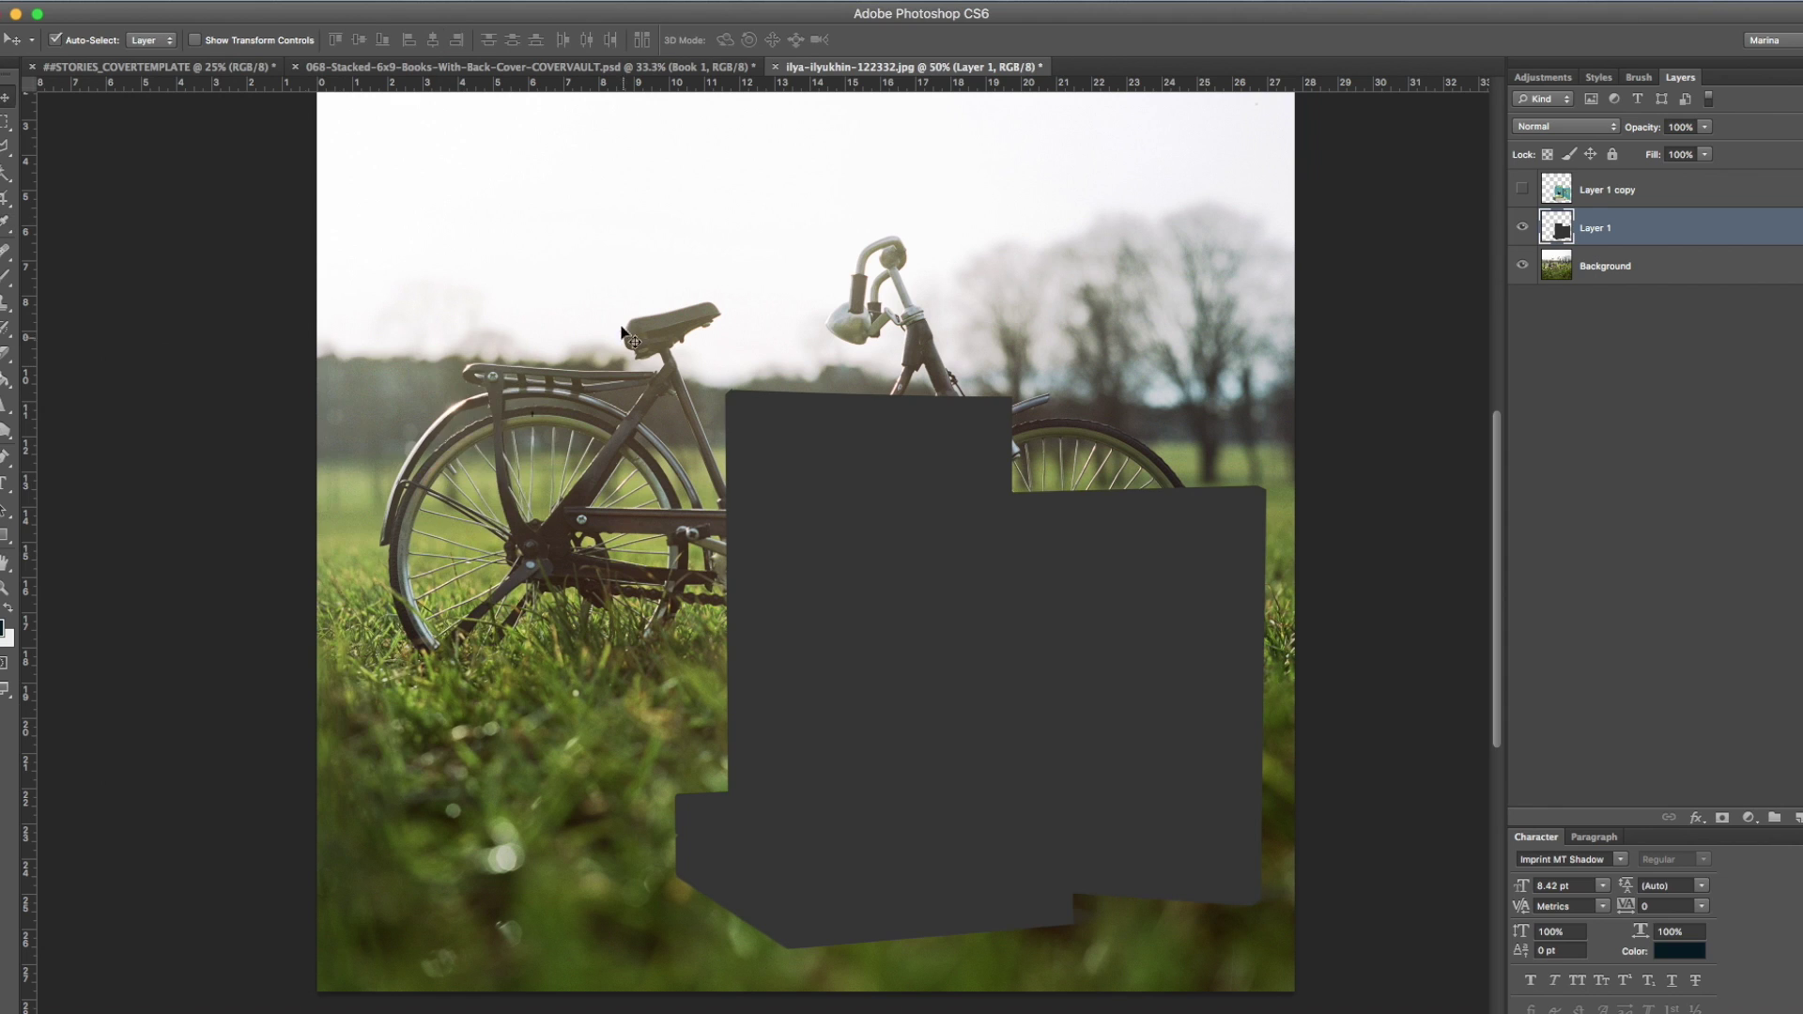
# - Apply a Gaussian Blur with a radius of 38.8 pixels to the dark book silhouette on Layer 1
pyautogui.click(437, 0)
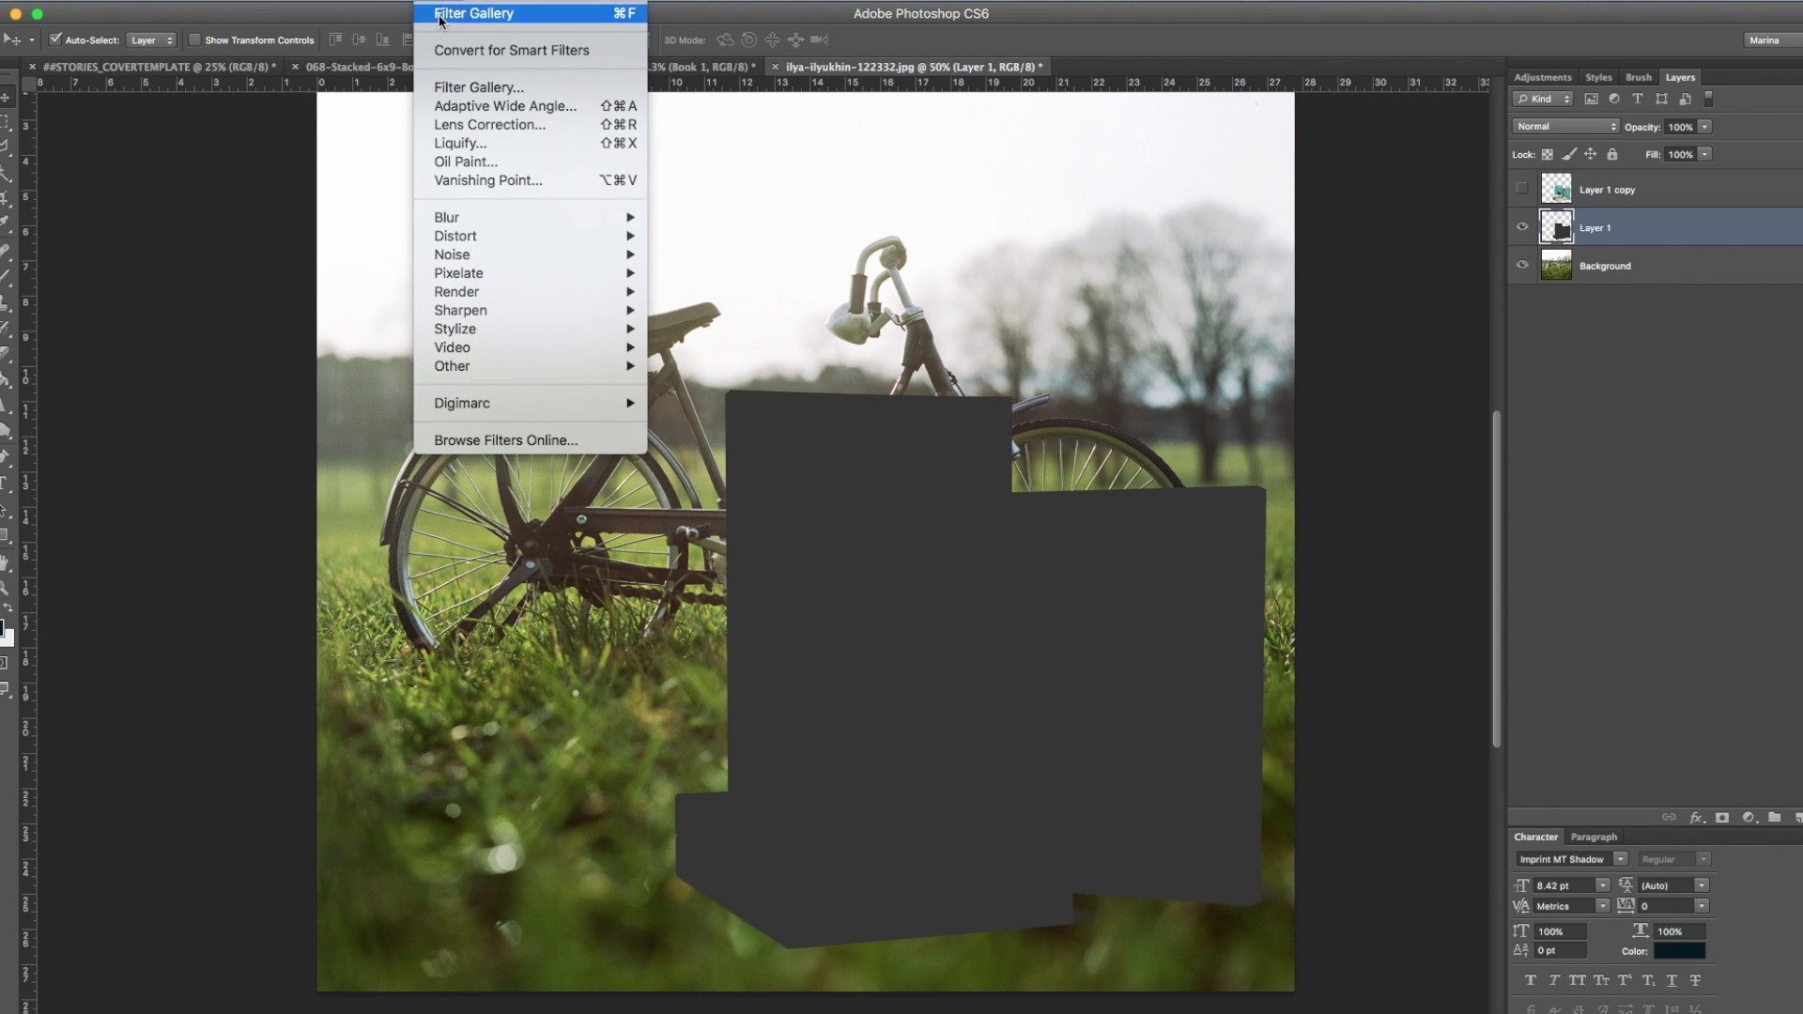
pyautogui.moveTo(486, 219)
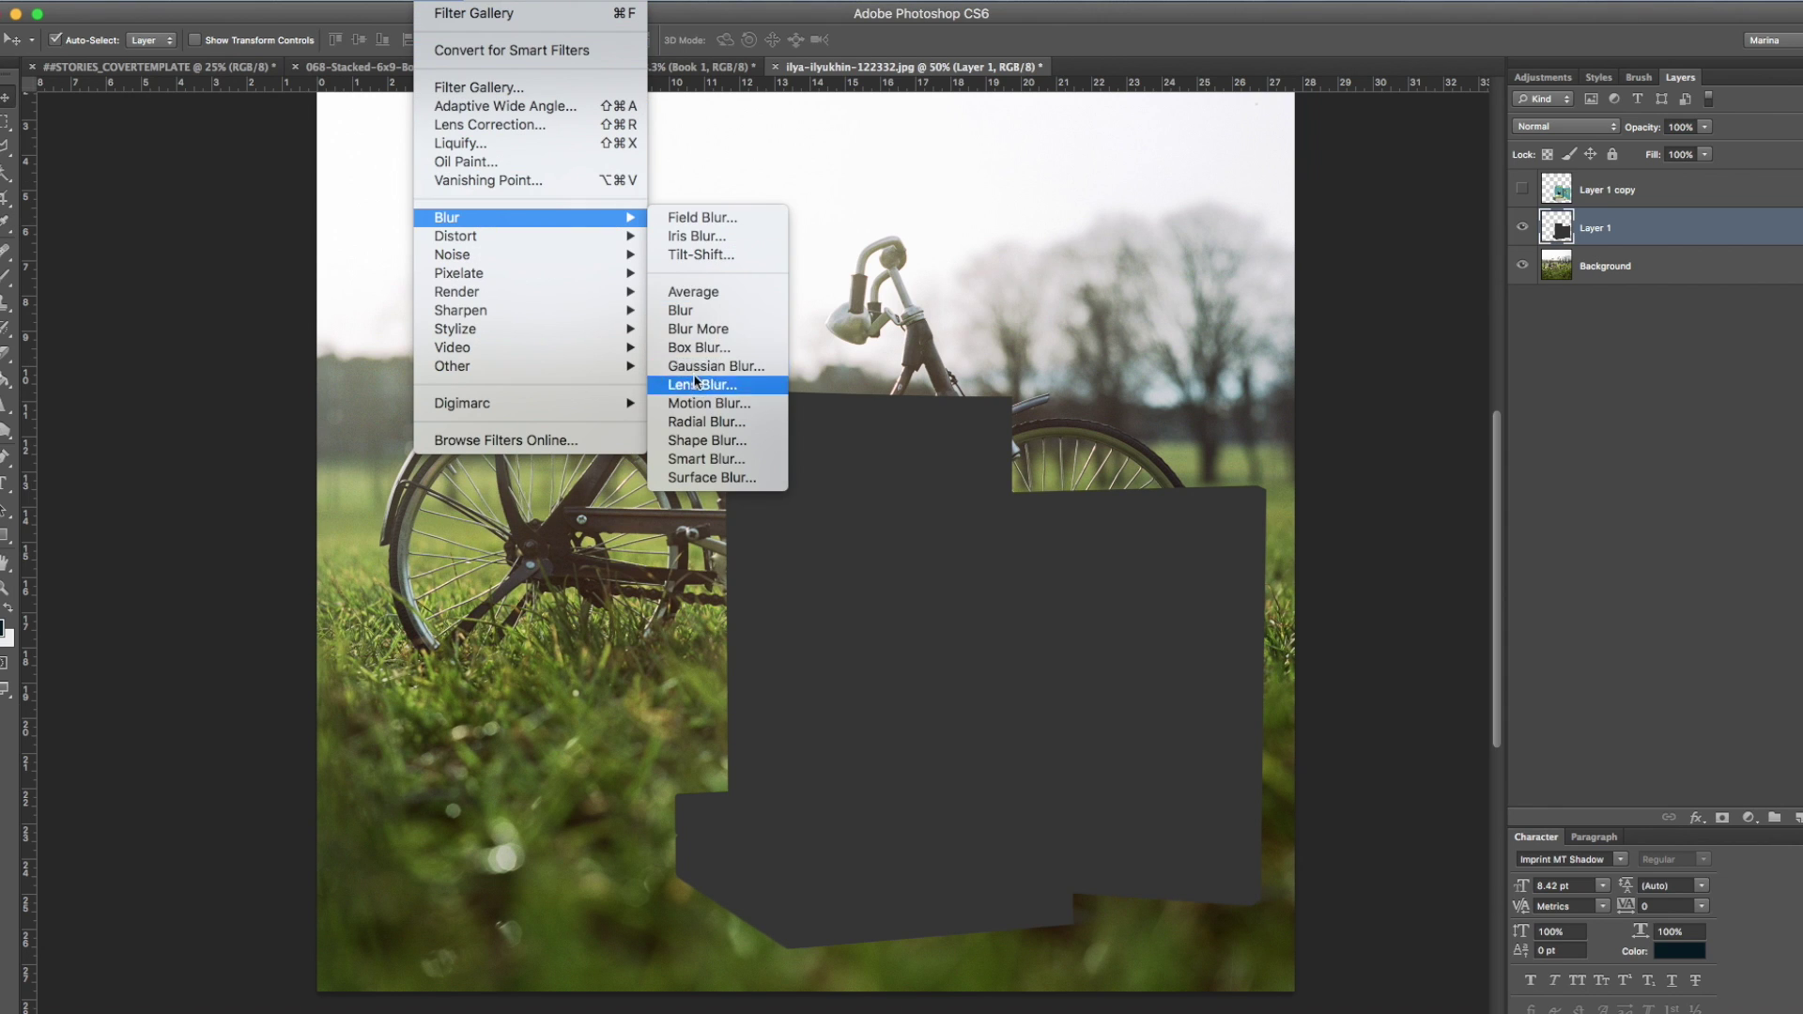
pyautogui.click(728, 368)
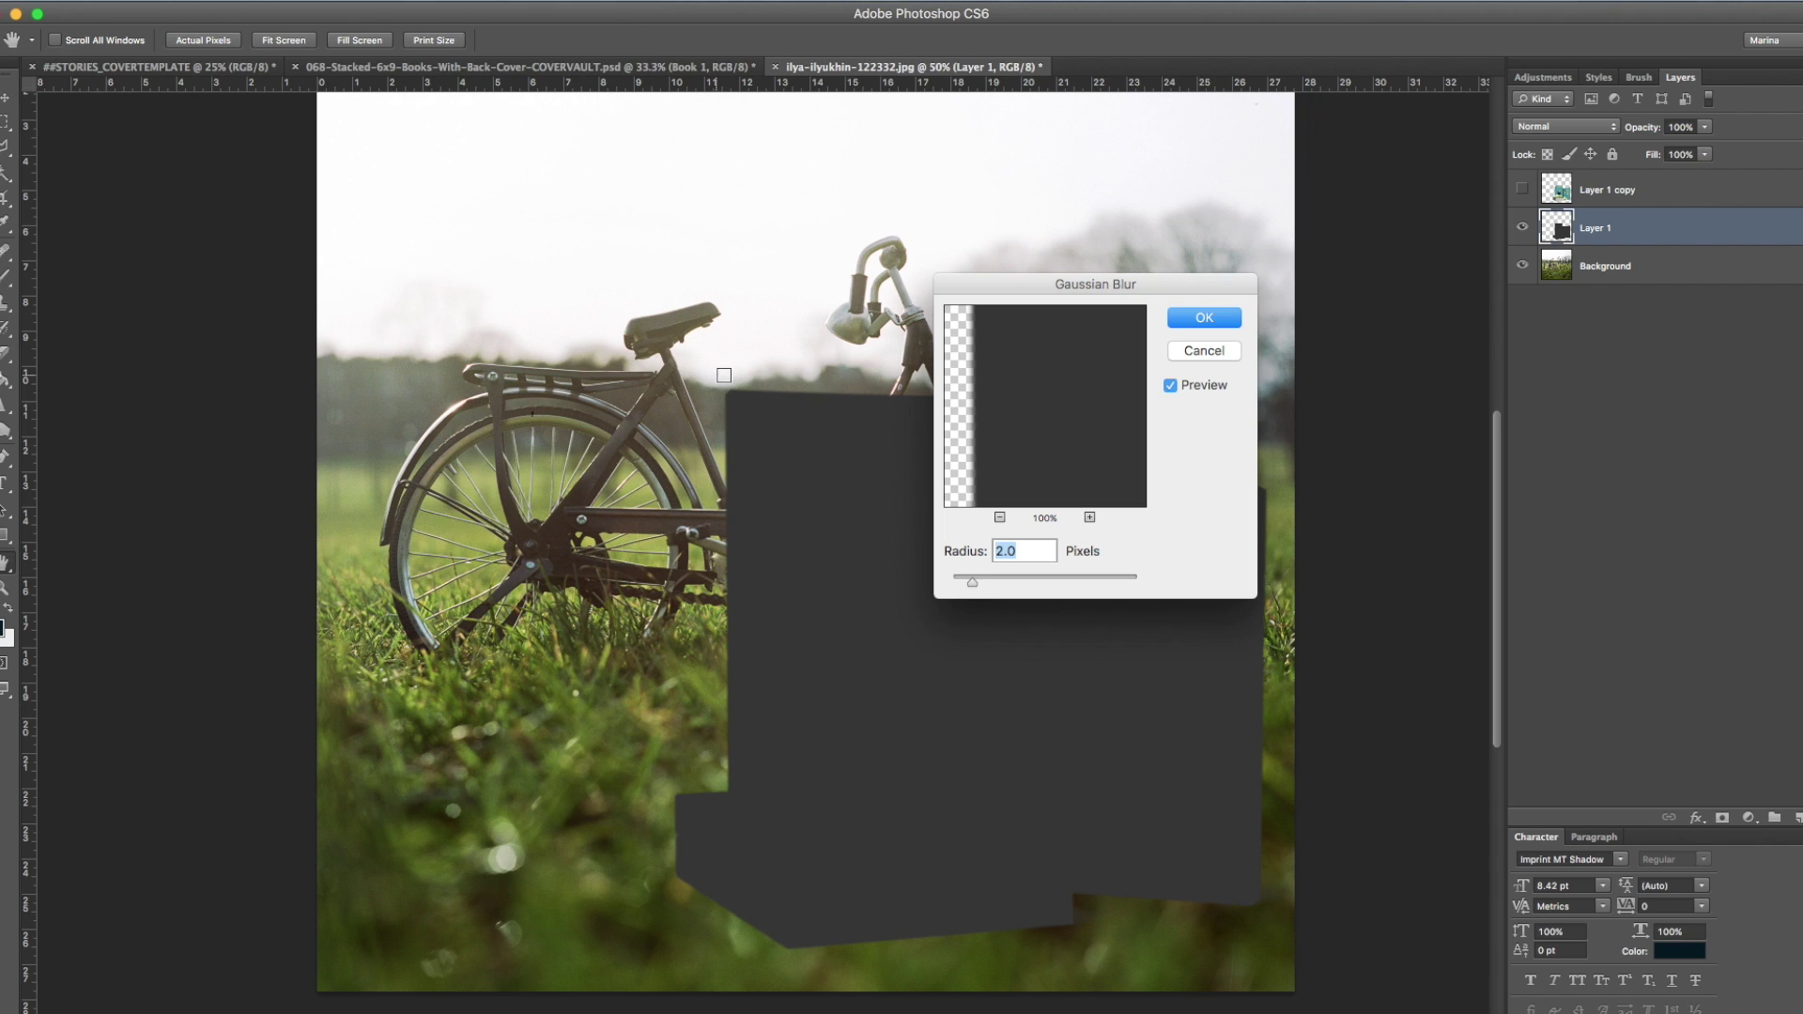
pyautogui.moveTo(1103, 292); pyautogui.dragTo(354, 314)
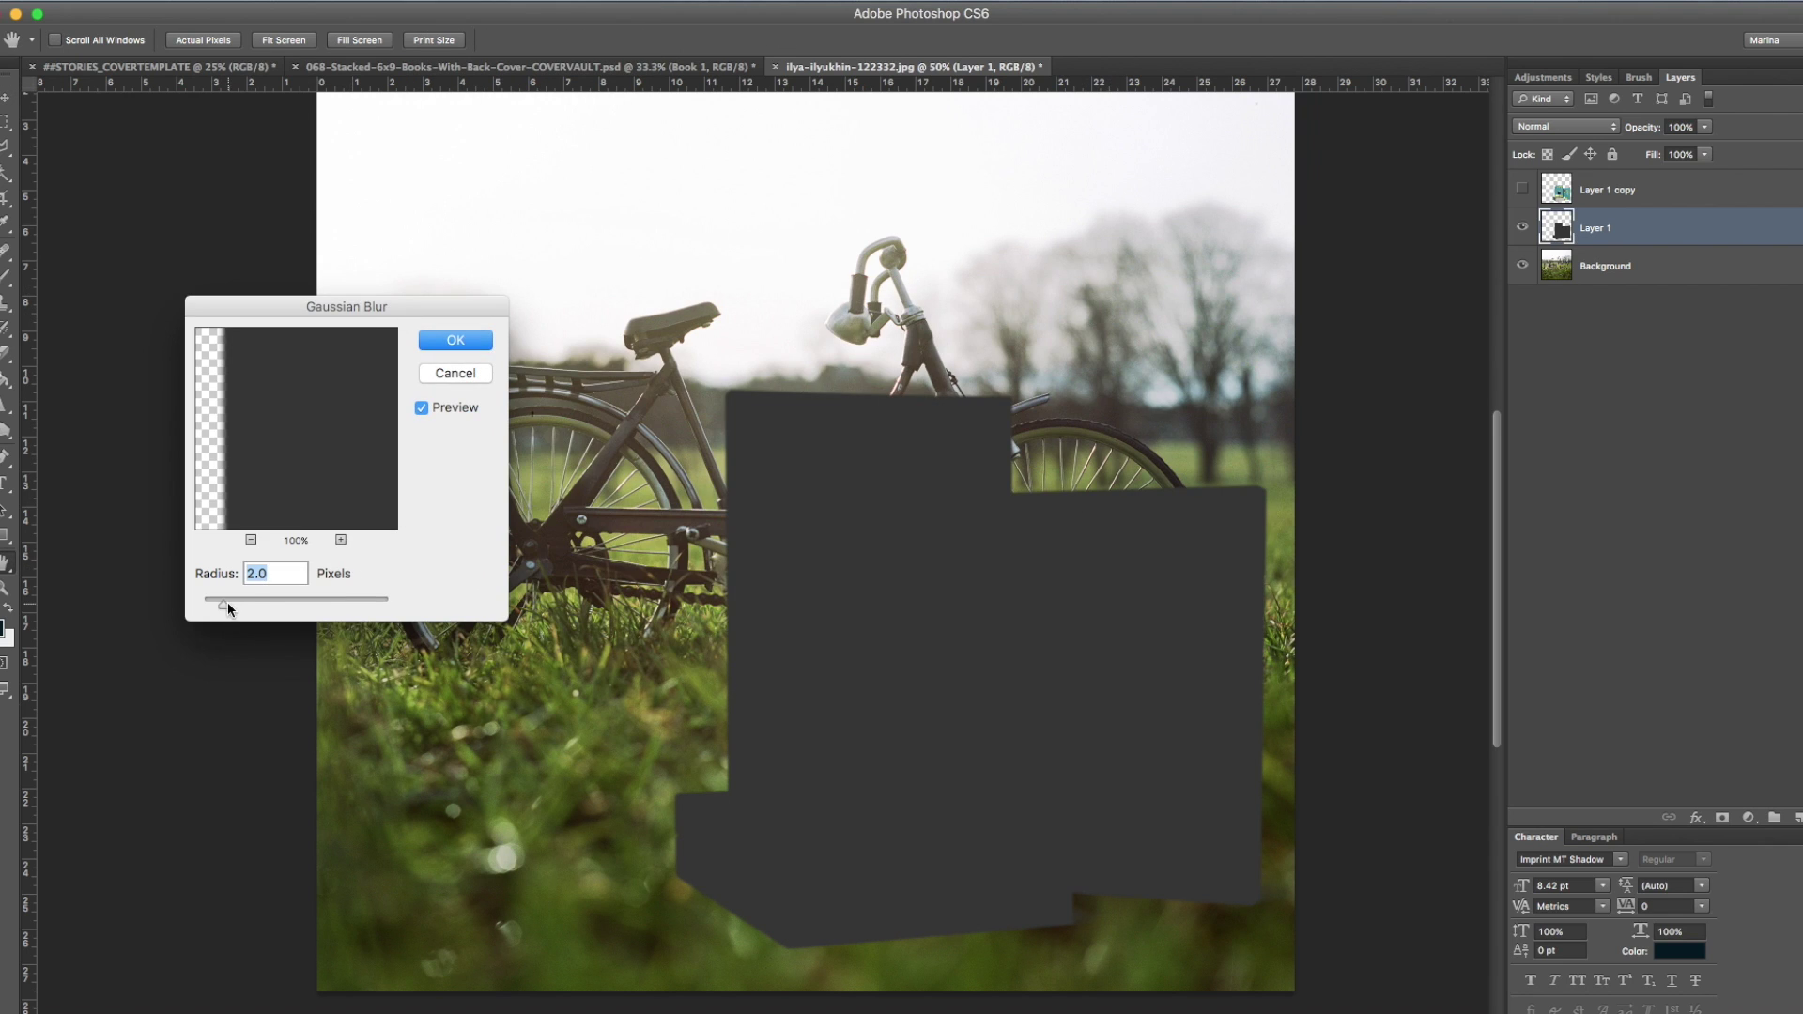
pyautogui.moveTo(260, 612); pyautogui.dragTo(299, 611)
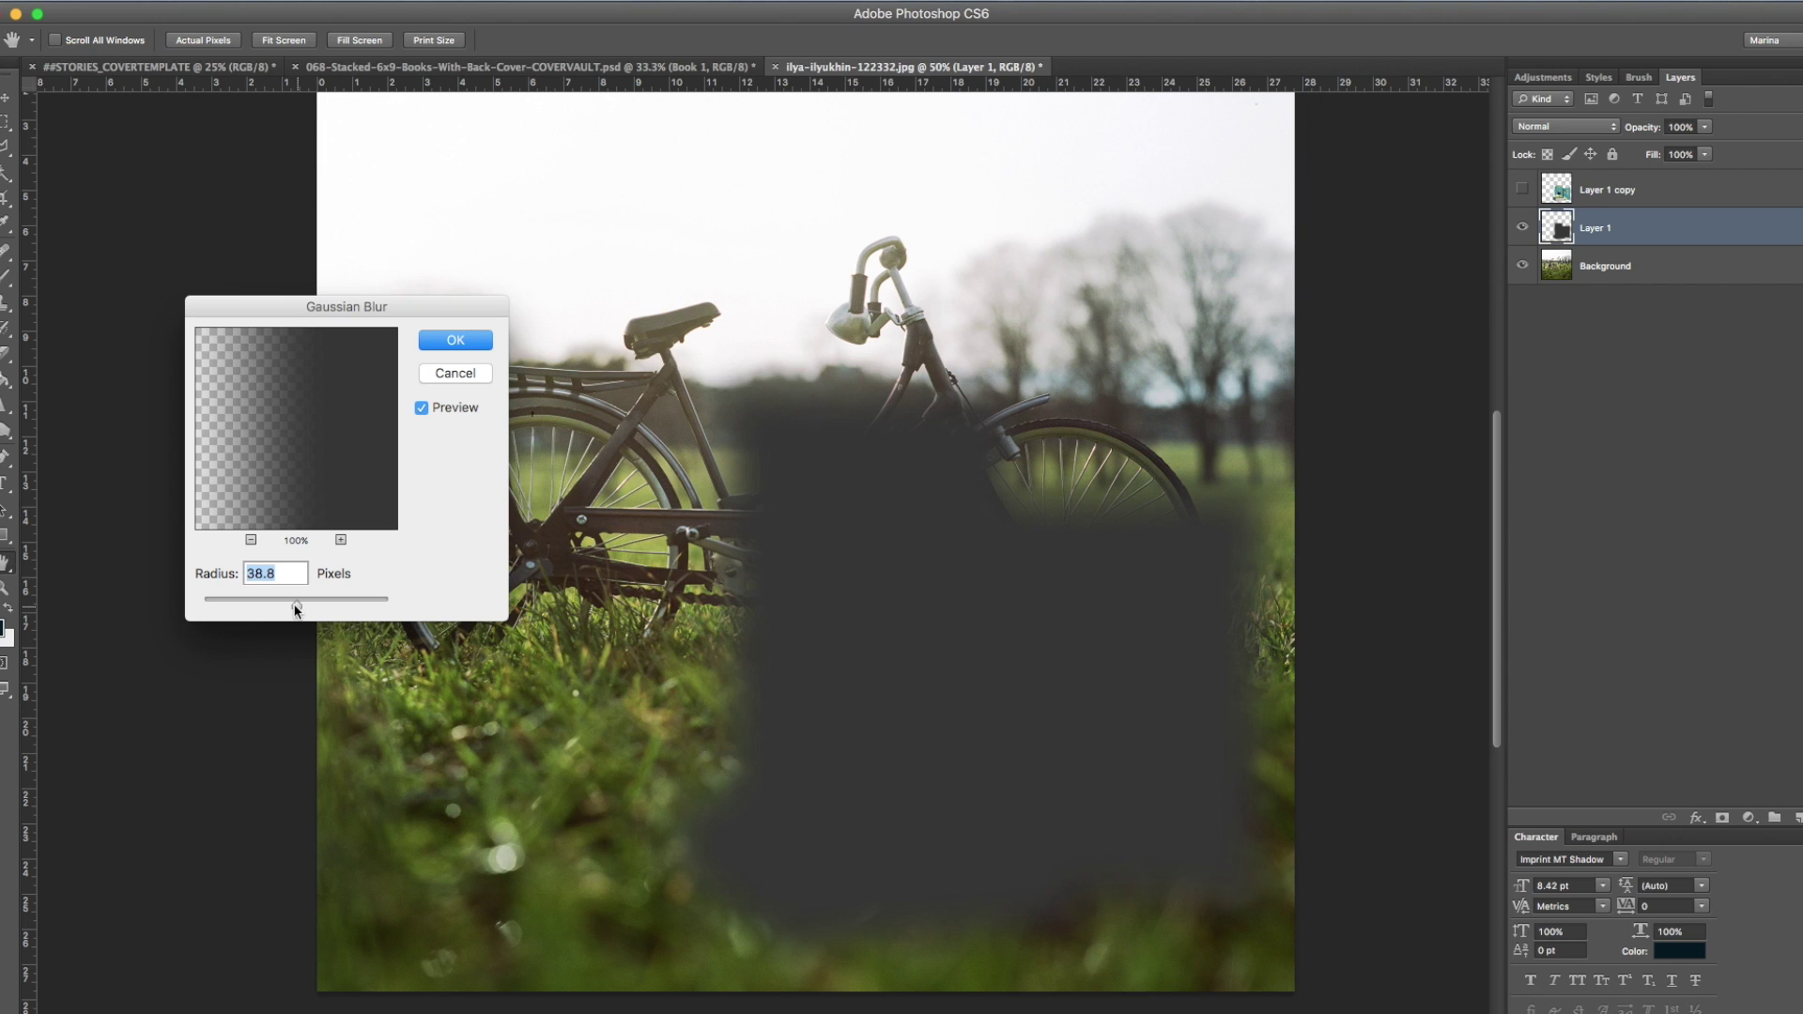
pyautogui.click(467, 344)
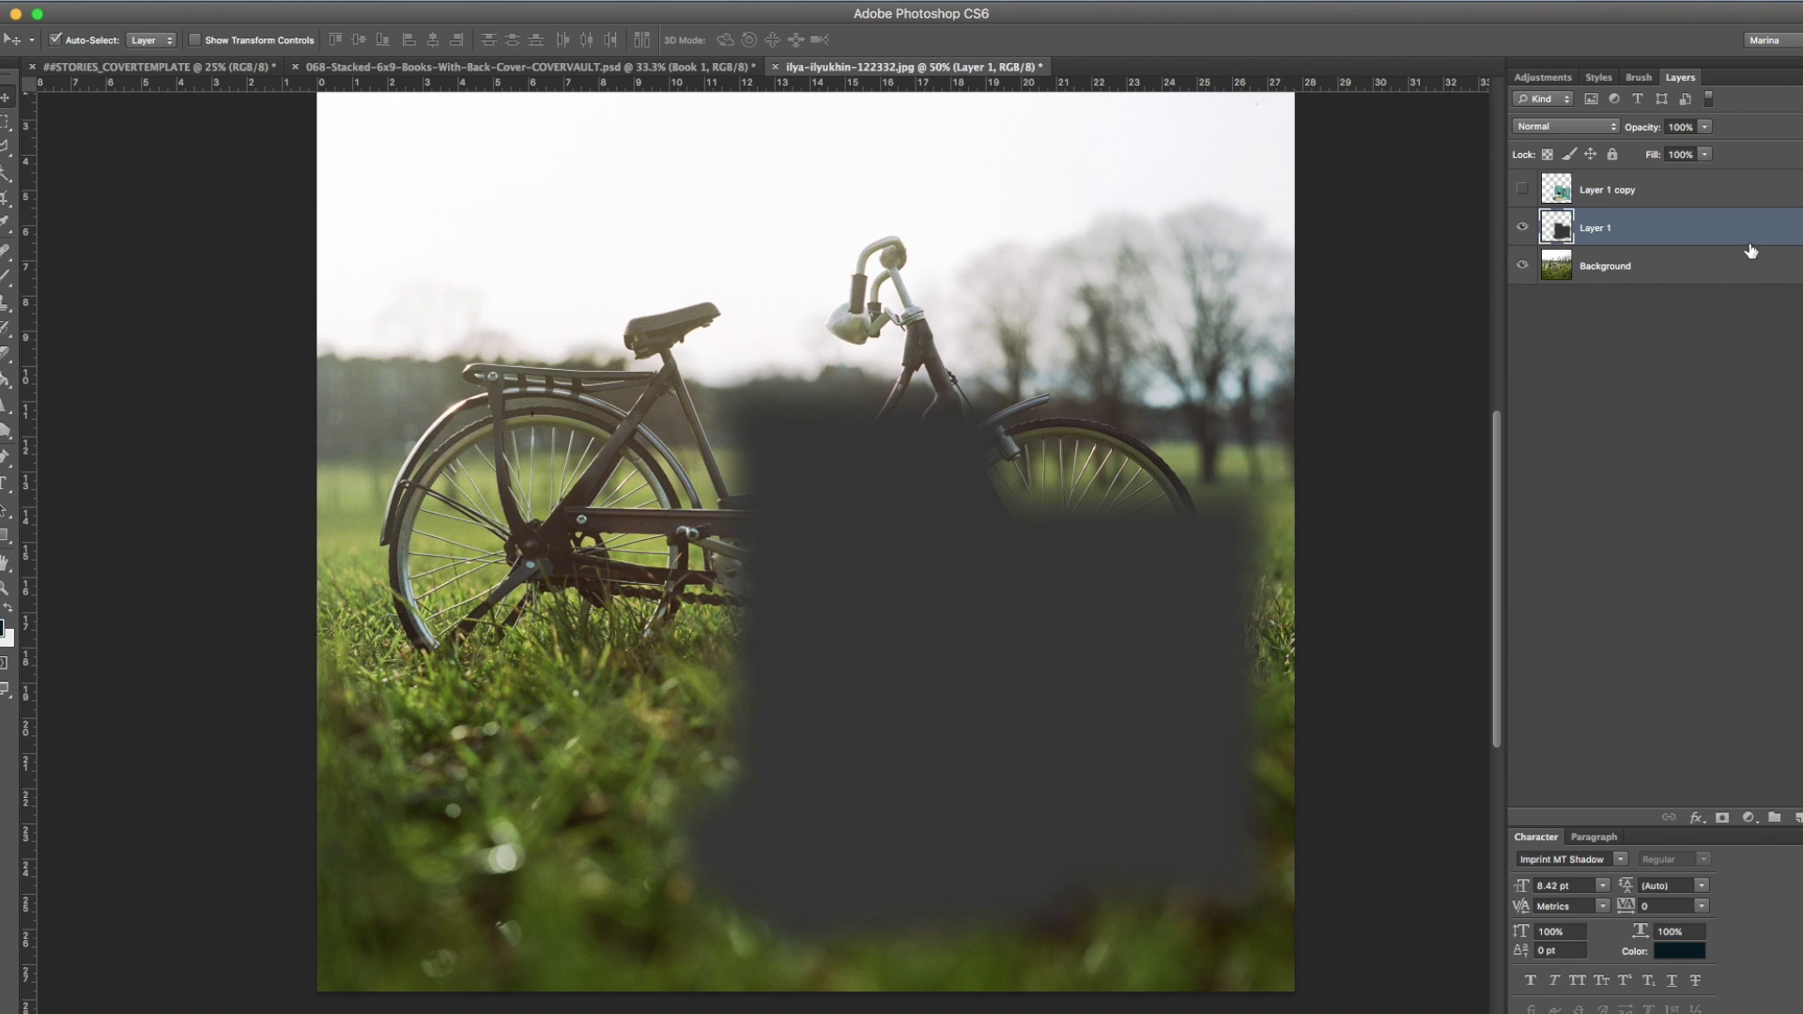
# - Show Layer 1 copy, then flatten Layer 1 to about 19% height and skew it about 53° horizontally as a ground shadow beneath the books
pyautogui.click(1522, 190)
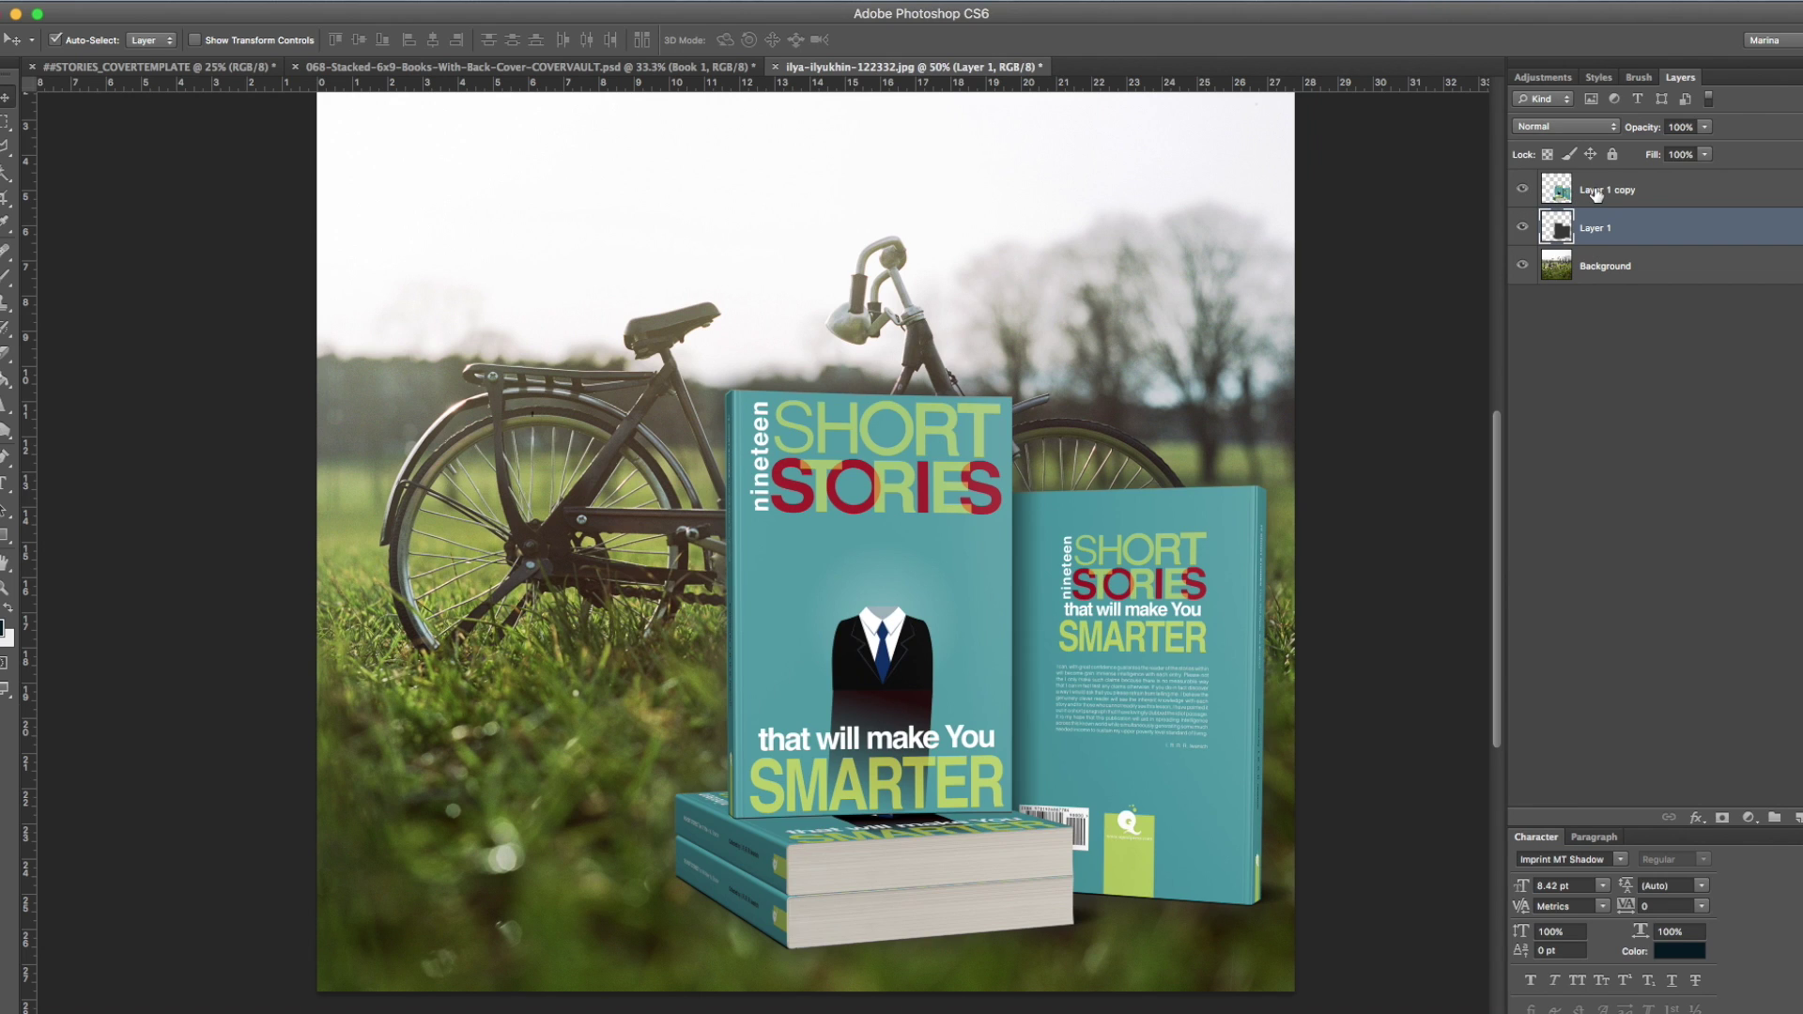
pyautogui.click(1599, 192)
pyautogui.click(1603, 232)
pyautogui.click(183, 2)
pyautogui.moveTo(226, 431)
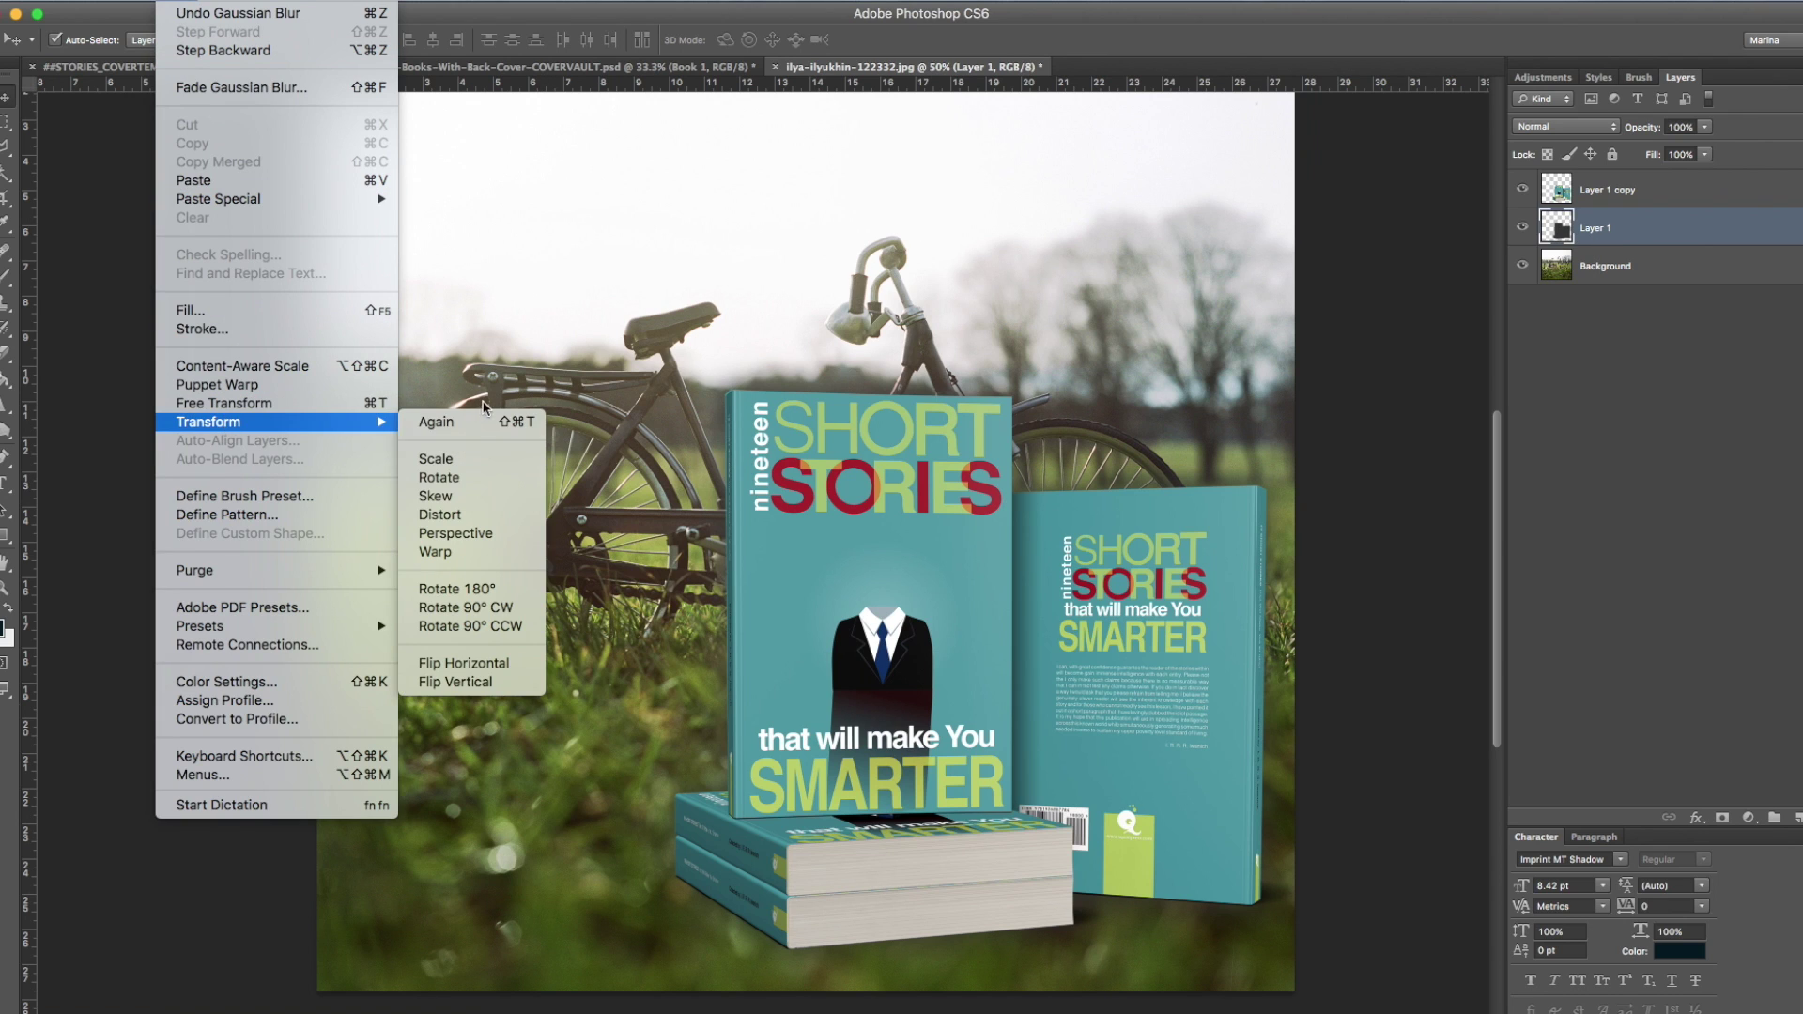
pyautogui.click(439, 514)
pyautogui.moveTo(969, 348); pyautogui.dragTo(842, 834)
pyautogui.moveTo(970, 996); pyautogui.dragTo(1004, 959)
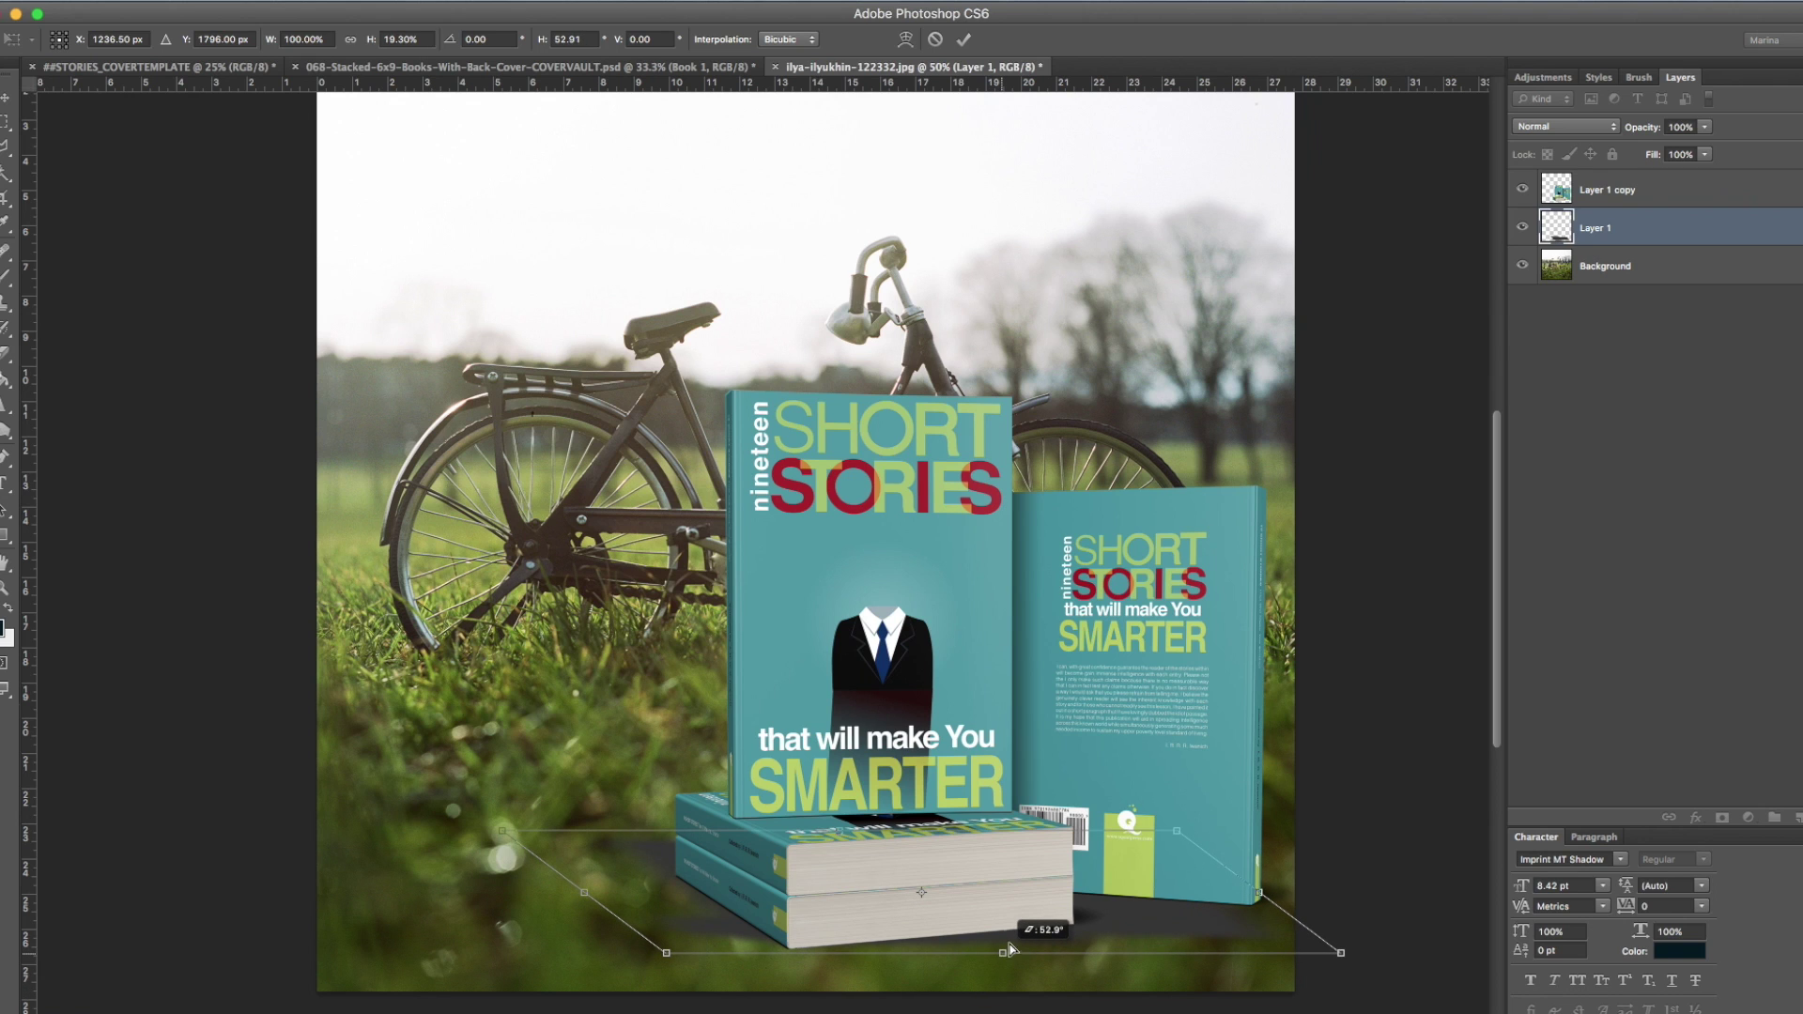
pyautogui.press('Return')
# - Darken the Layer 1 shadow by lowering the Levels white output to 170, and reduce its opacity to about 65%
pyautogui.press('super+l')
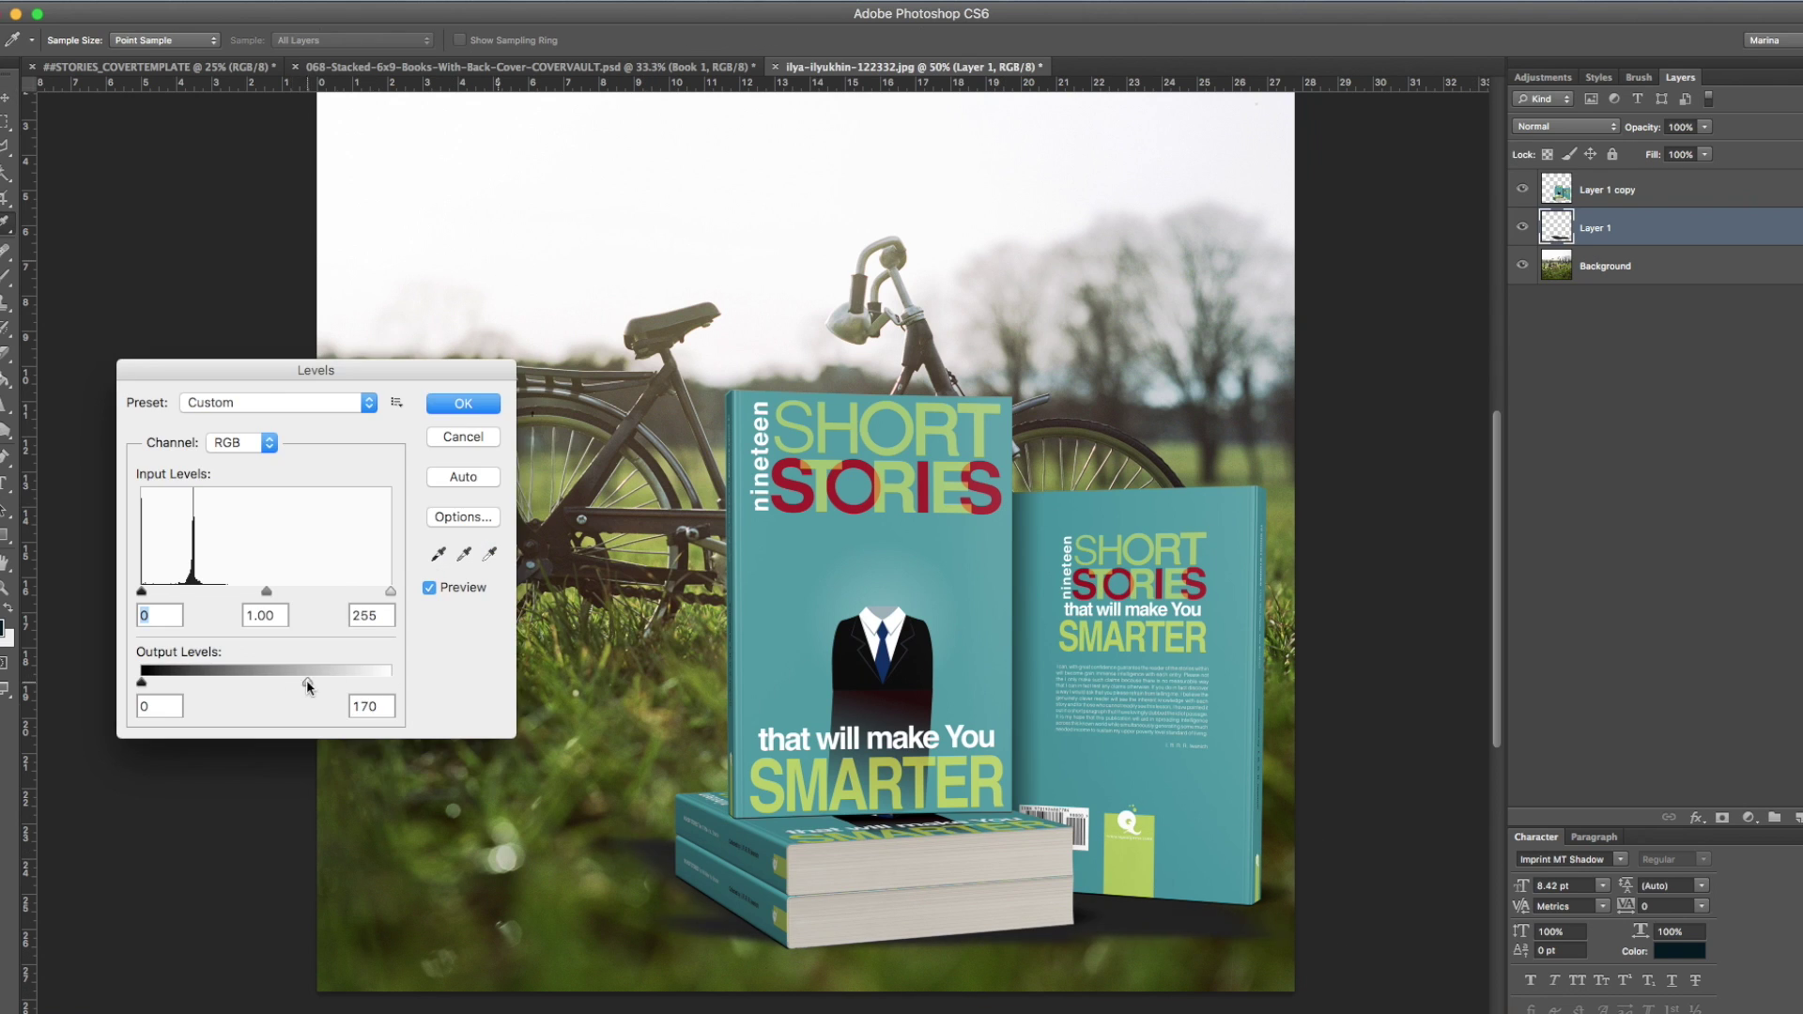
pyautogui.press('Return')
pyautogui.click(1704, 127)
pyautogui.moveTo(1708, 147); pyautogui.dragTo(1670, 150)
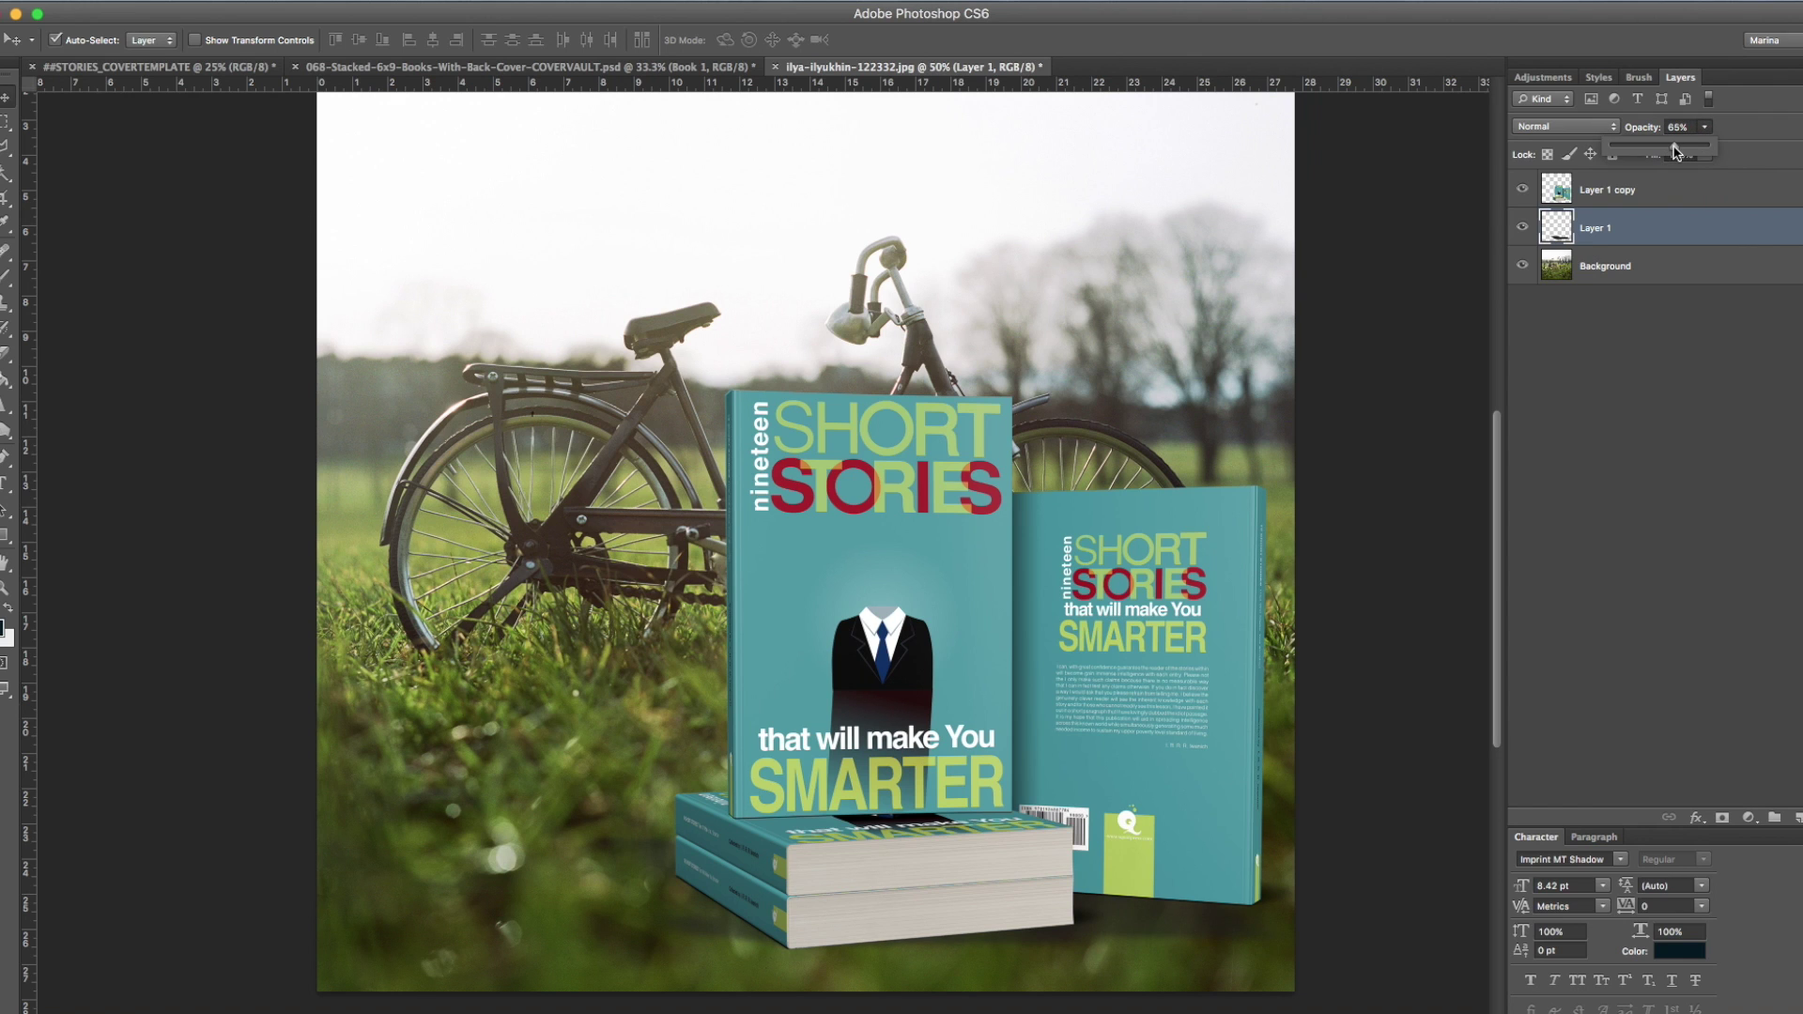
# - Set up the Eraser with a 163 px brush for softening the shadow on Layer 1
pyautogui.press('super+t')
pyautogui.press('Escape')
pyautogui.press('e')
pyautogui.click(80, 39)
pyautogui.click(1636, 81)
pyautogui.rightClick(976, 962)
pyautogui.write('163')
pyautogui.press('Return')
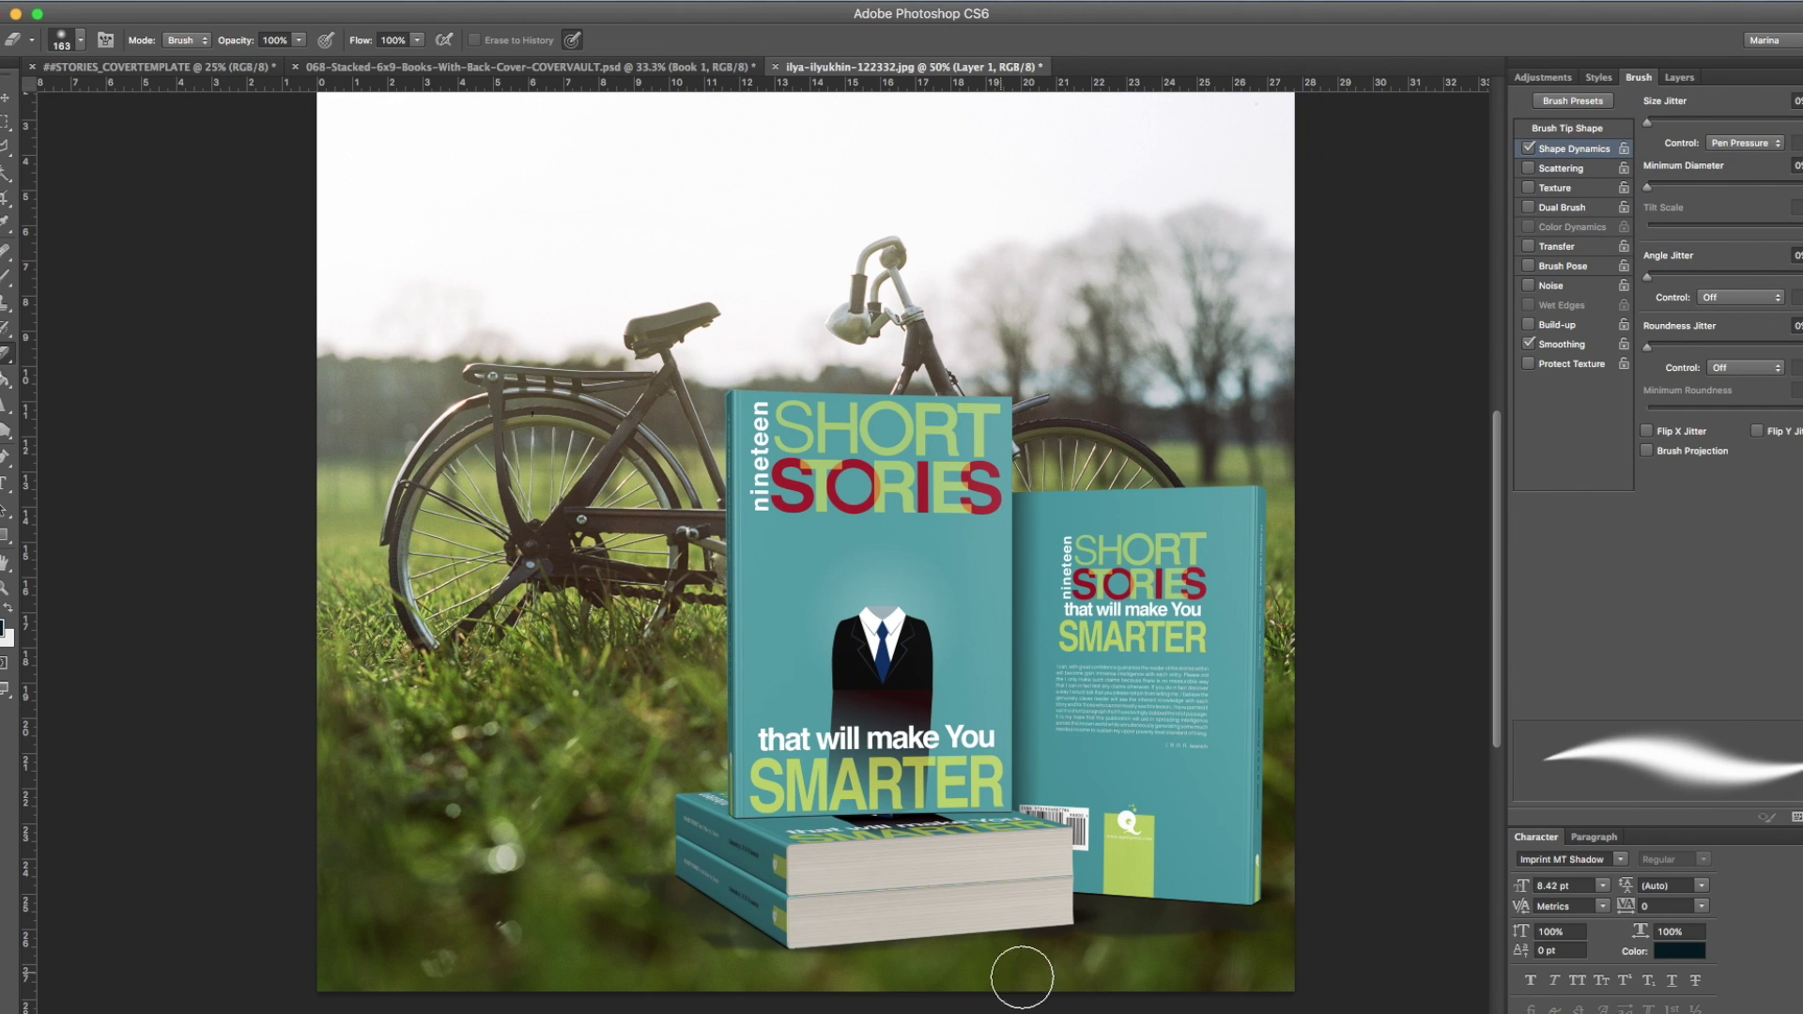
pyautogui.press('v')
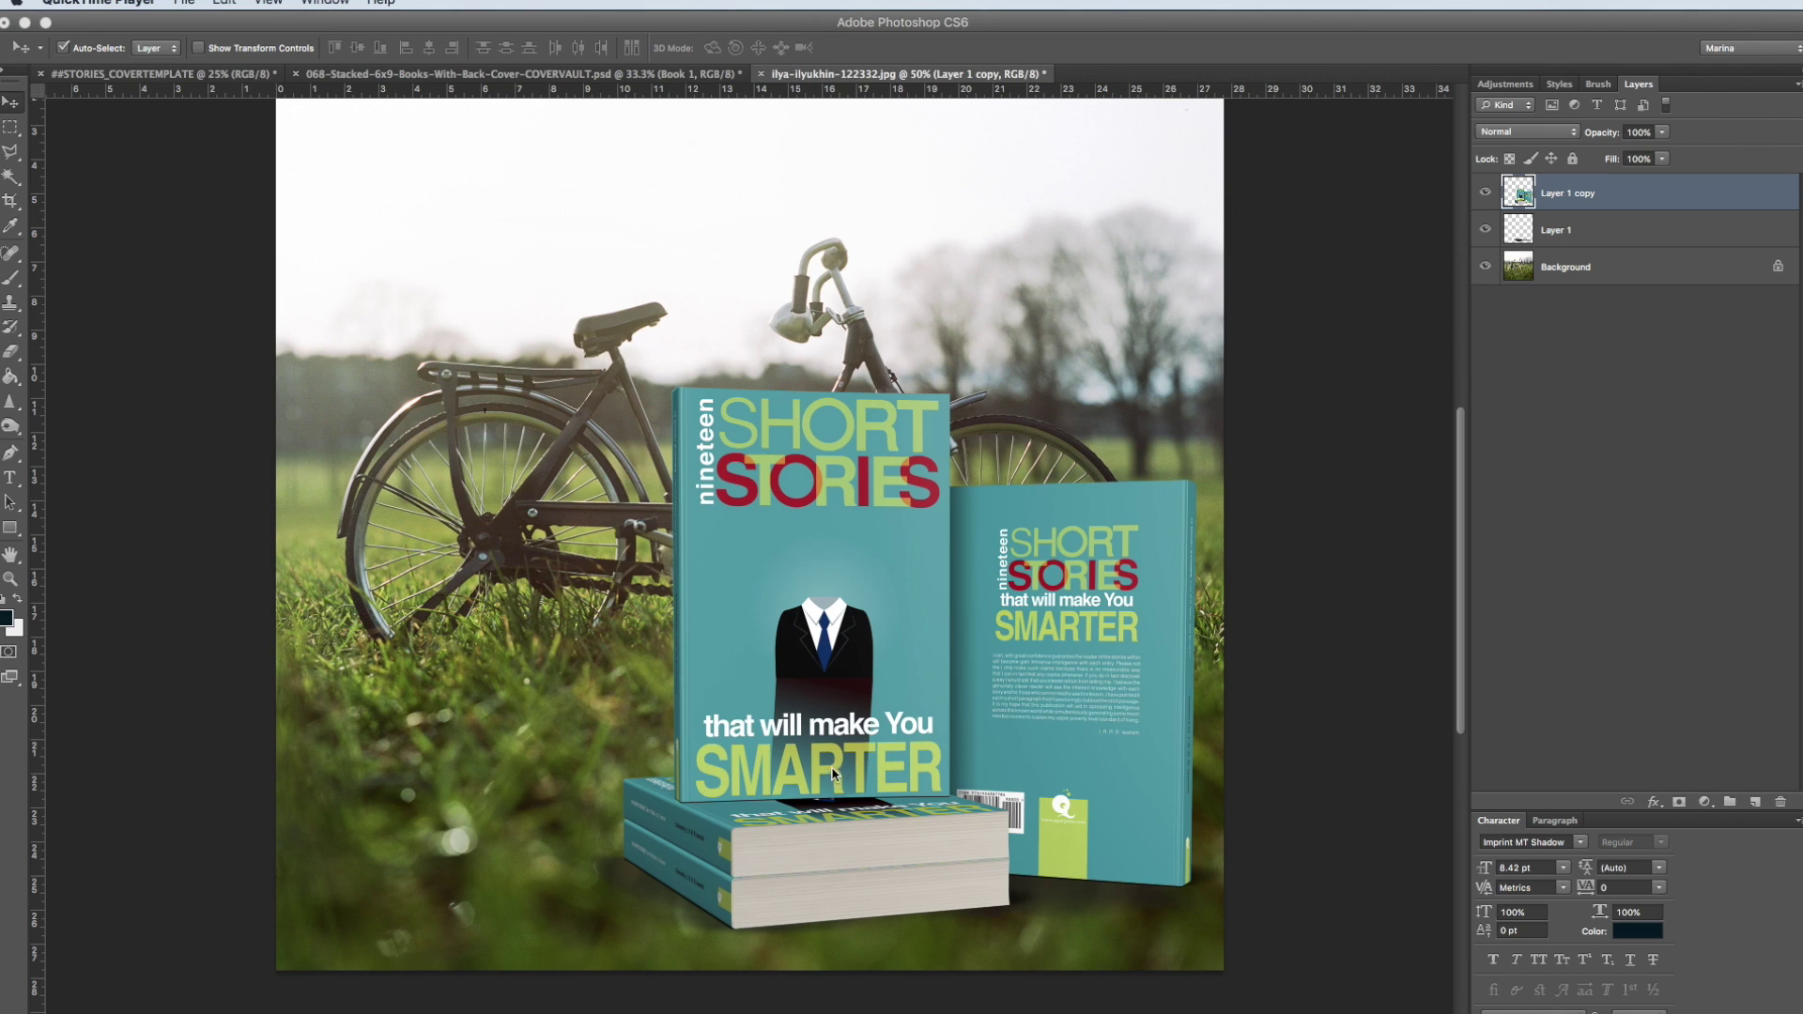
# - Select the books layer, Layer 1 copy, check it against the background by toggling its visibility, and open the Photo Filter adjustment
pyautogui.click(1576, 195)
pyautogui.click(1485, 192)
pyautogui.click(1485, 191)
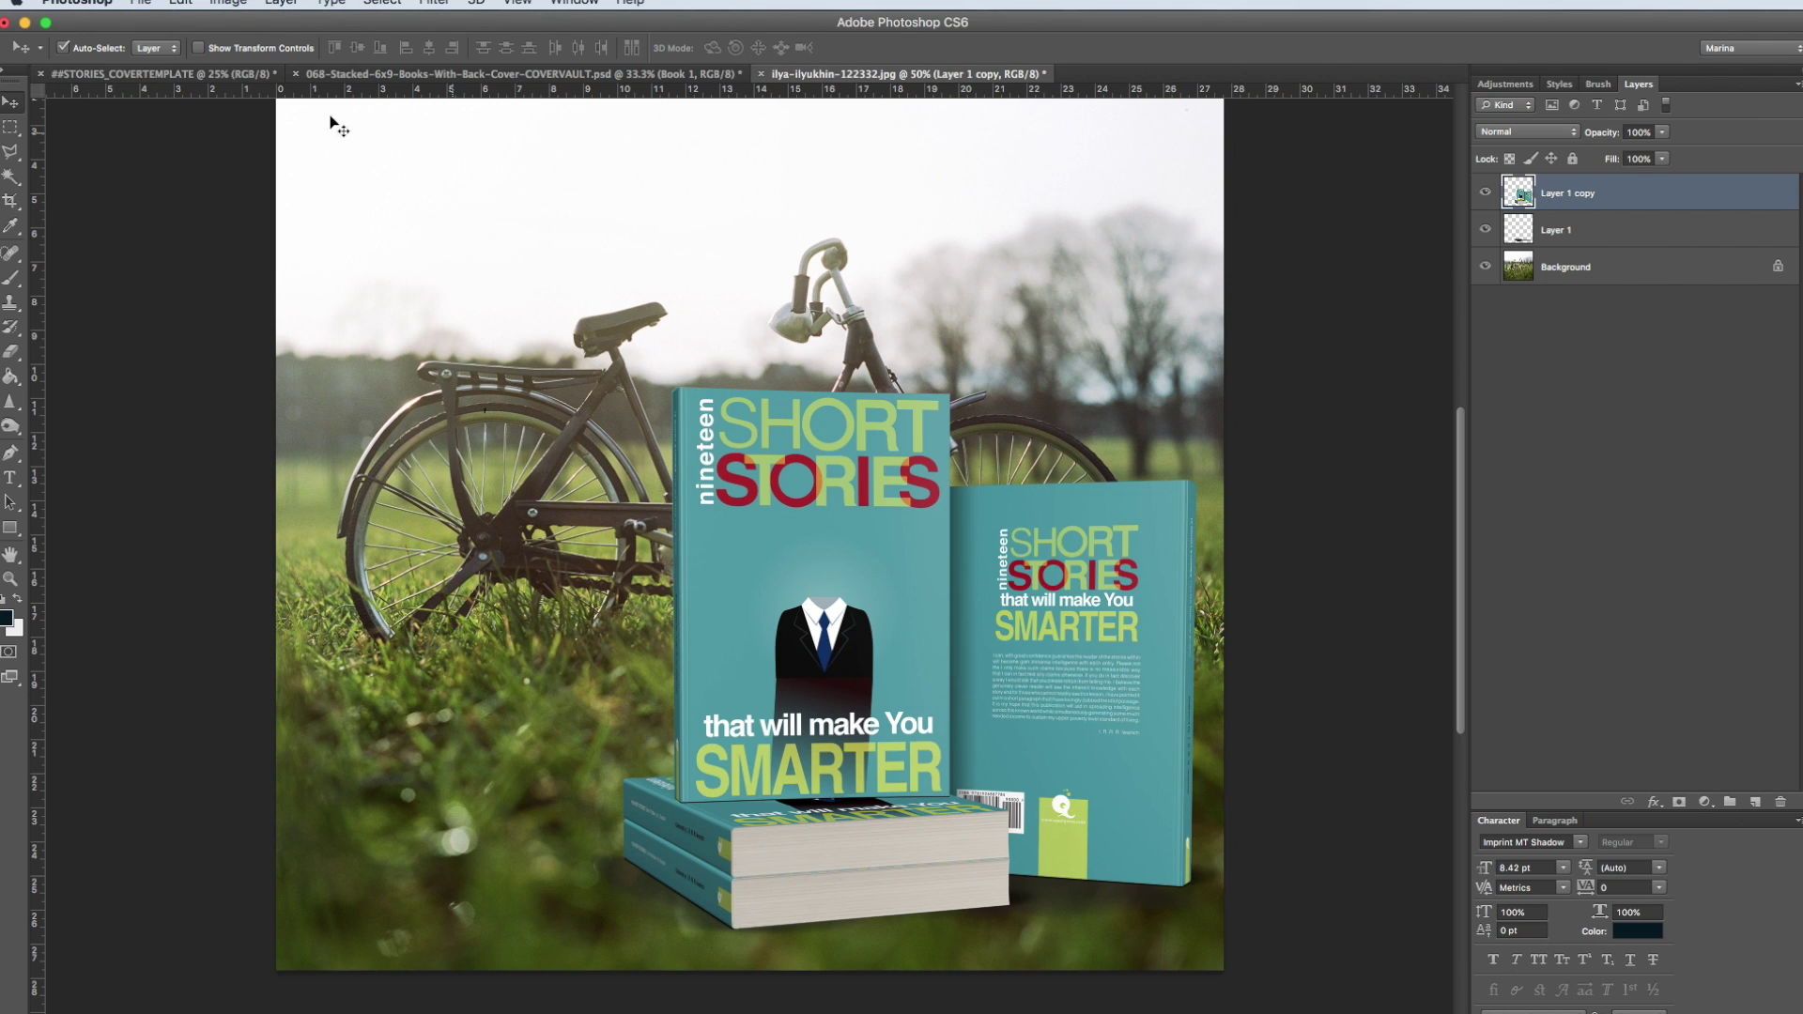
pyautogui.click(227, 3)
pyautogui.moveTo(282, 58)
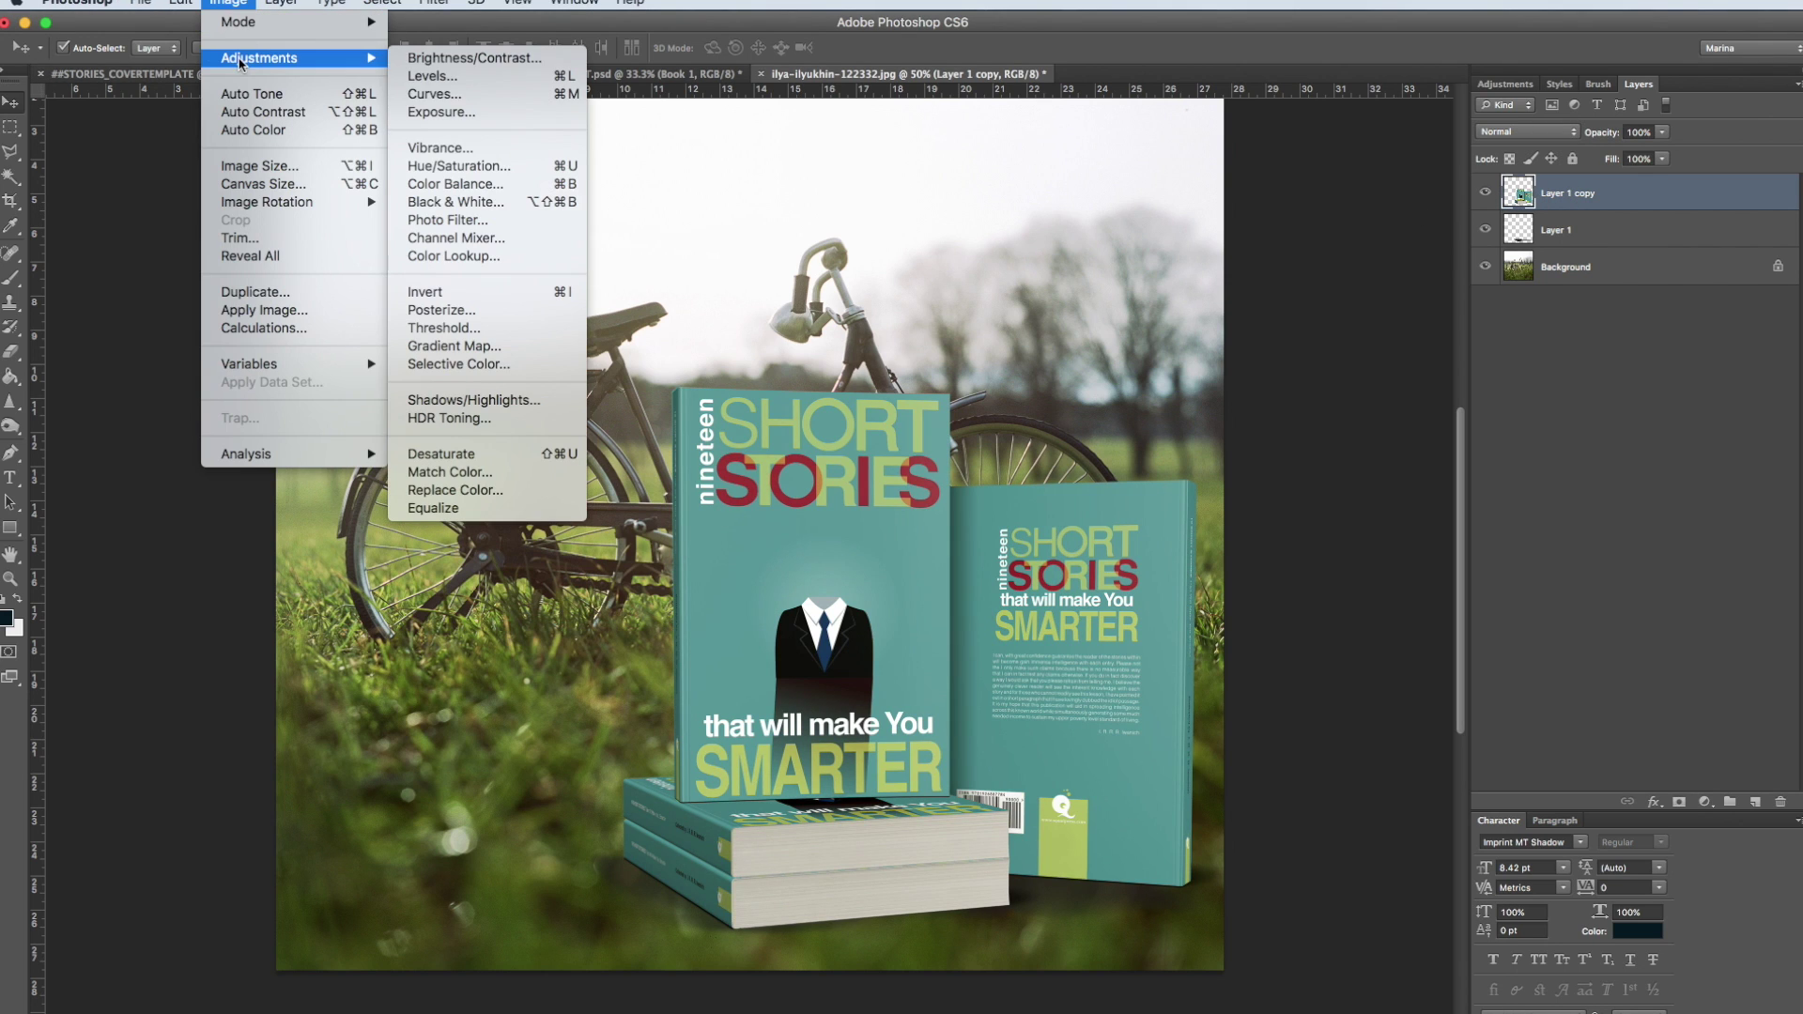
pyautogui.click(466, 219)
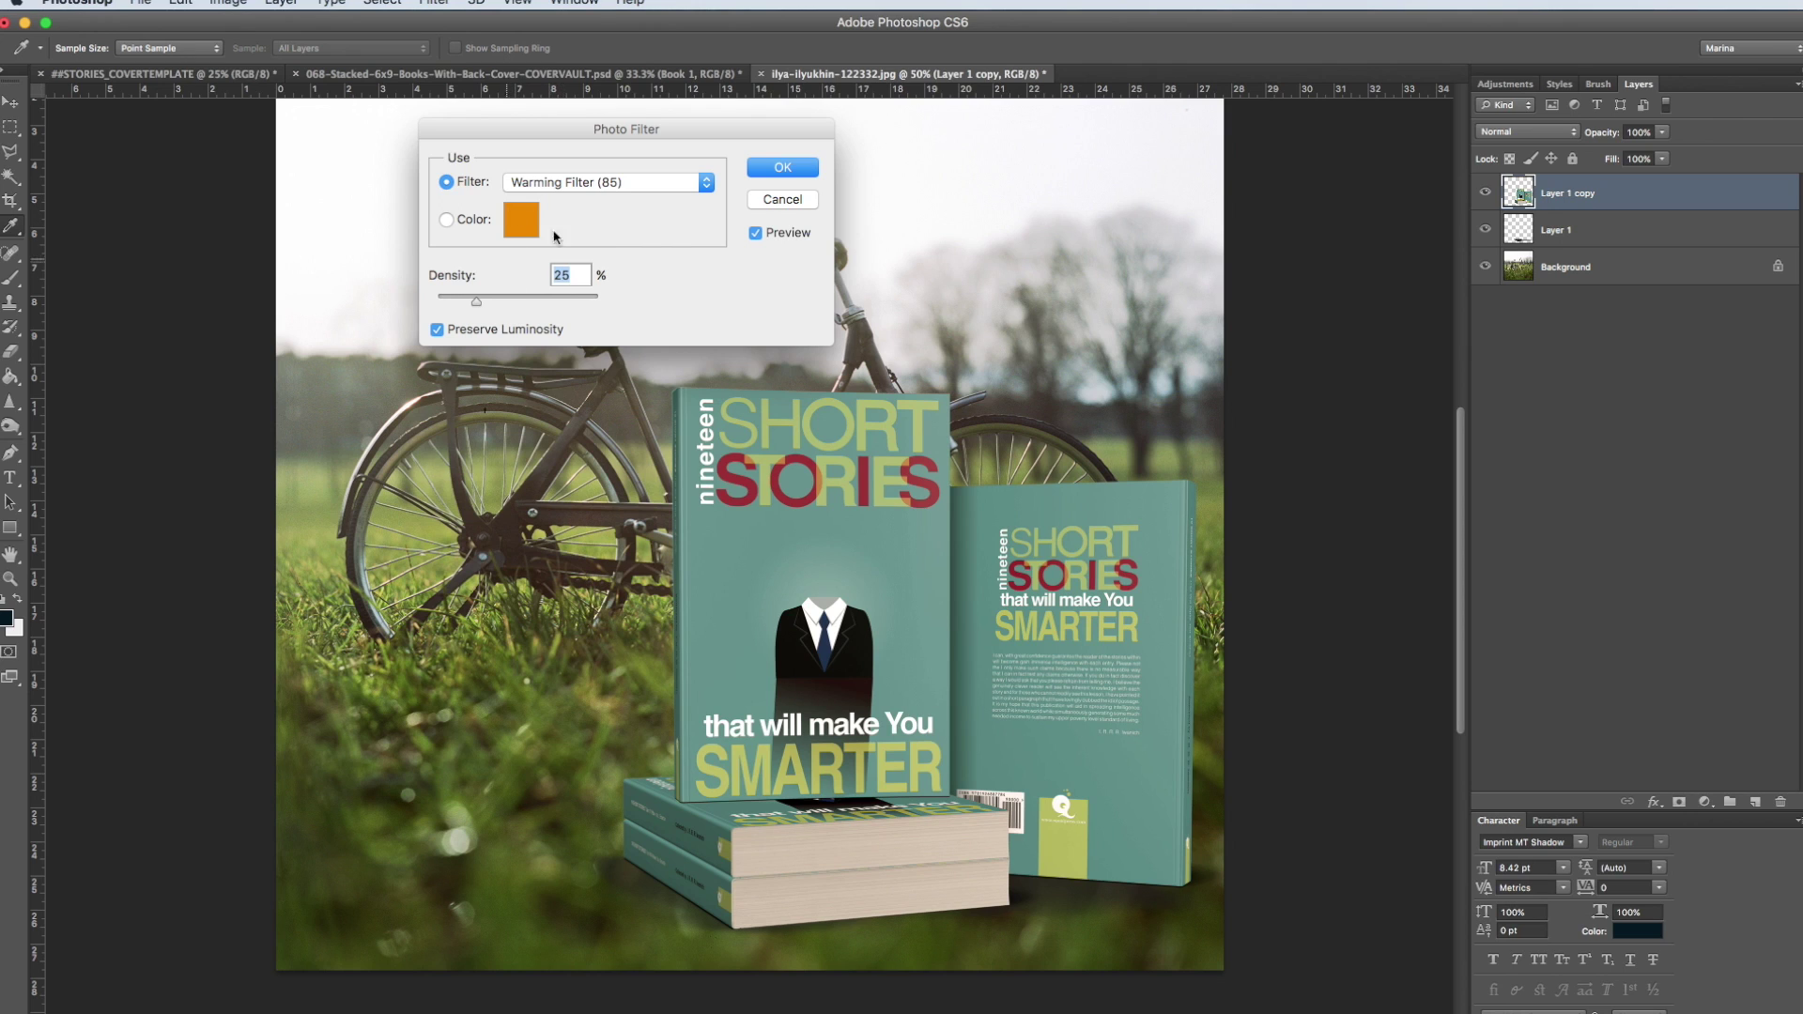
# - Compare the Red, Sepia and Cooling Filter (80) presets on the books, and apply a warming photo filter instead
pyautogui.click(570, 184)
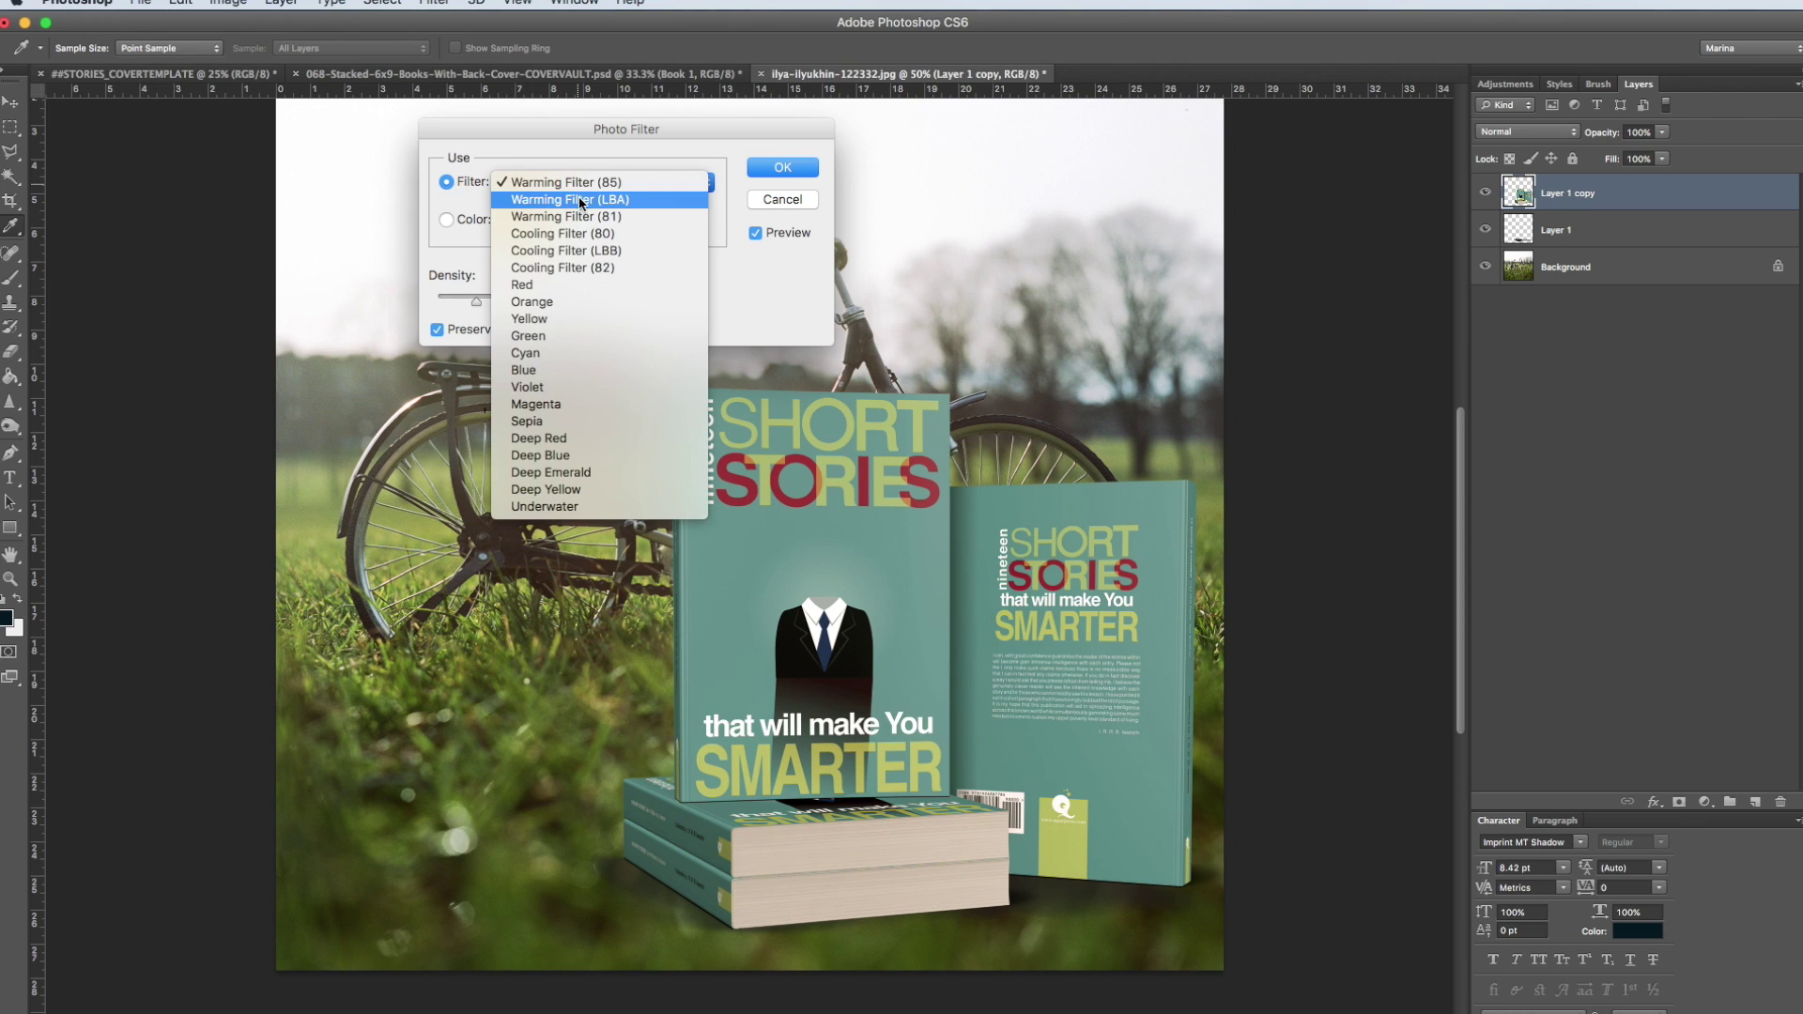
pyautogui.click(572, 285)
pyautogui.click(596, 187)
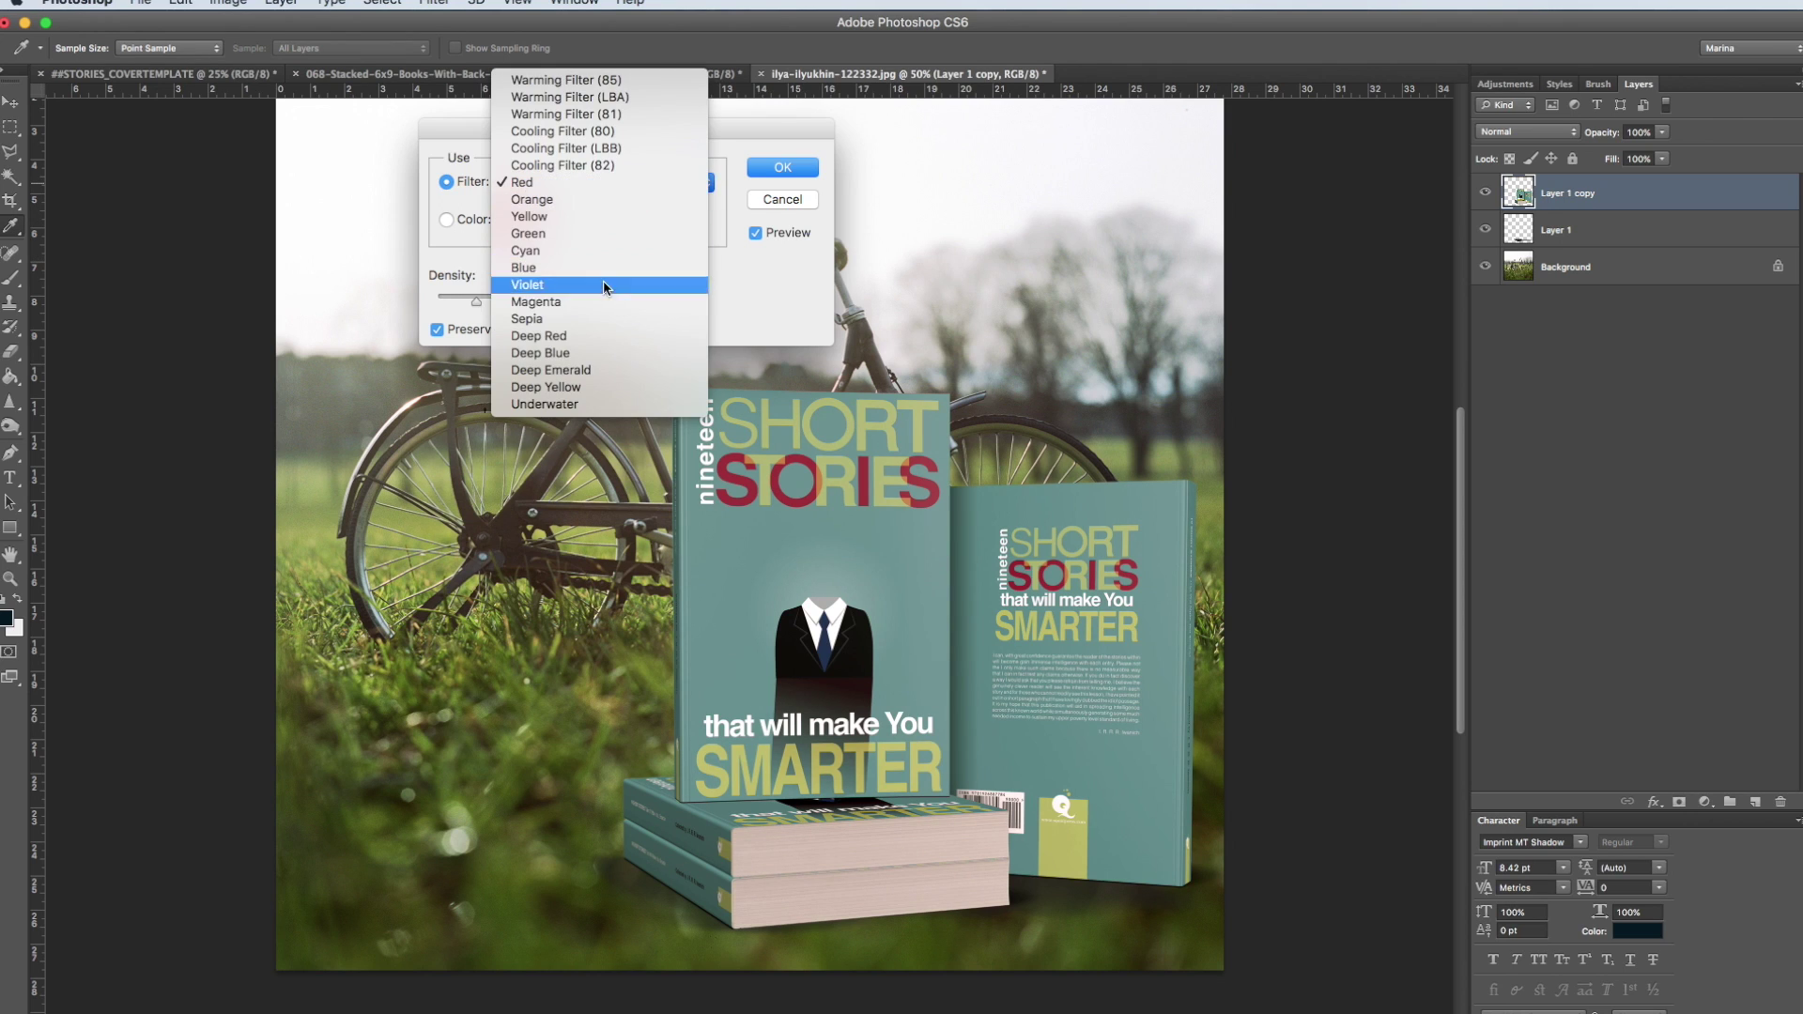
pyautogui.click(599, 324)
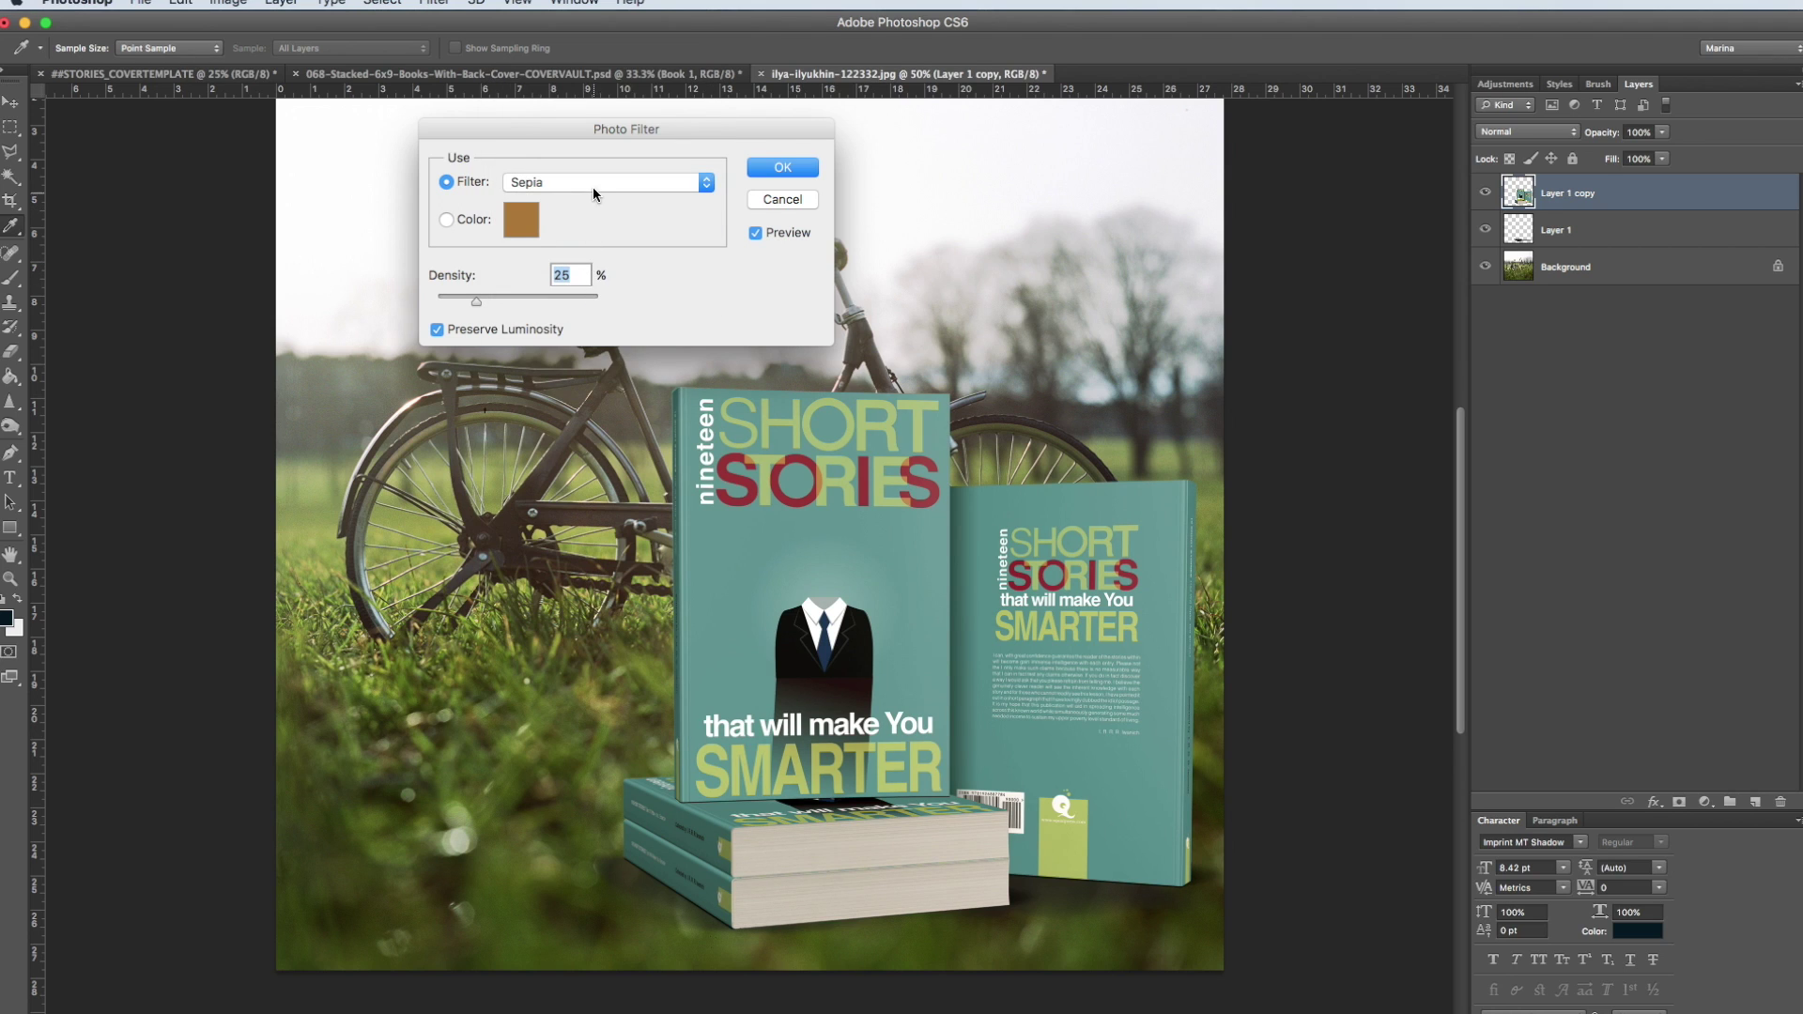
pyautogui.click(593, 193)
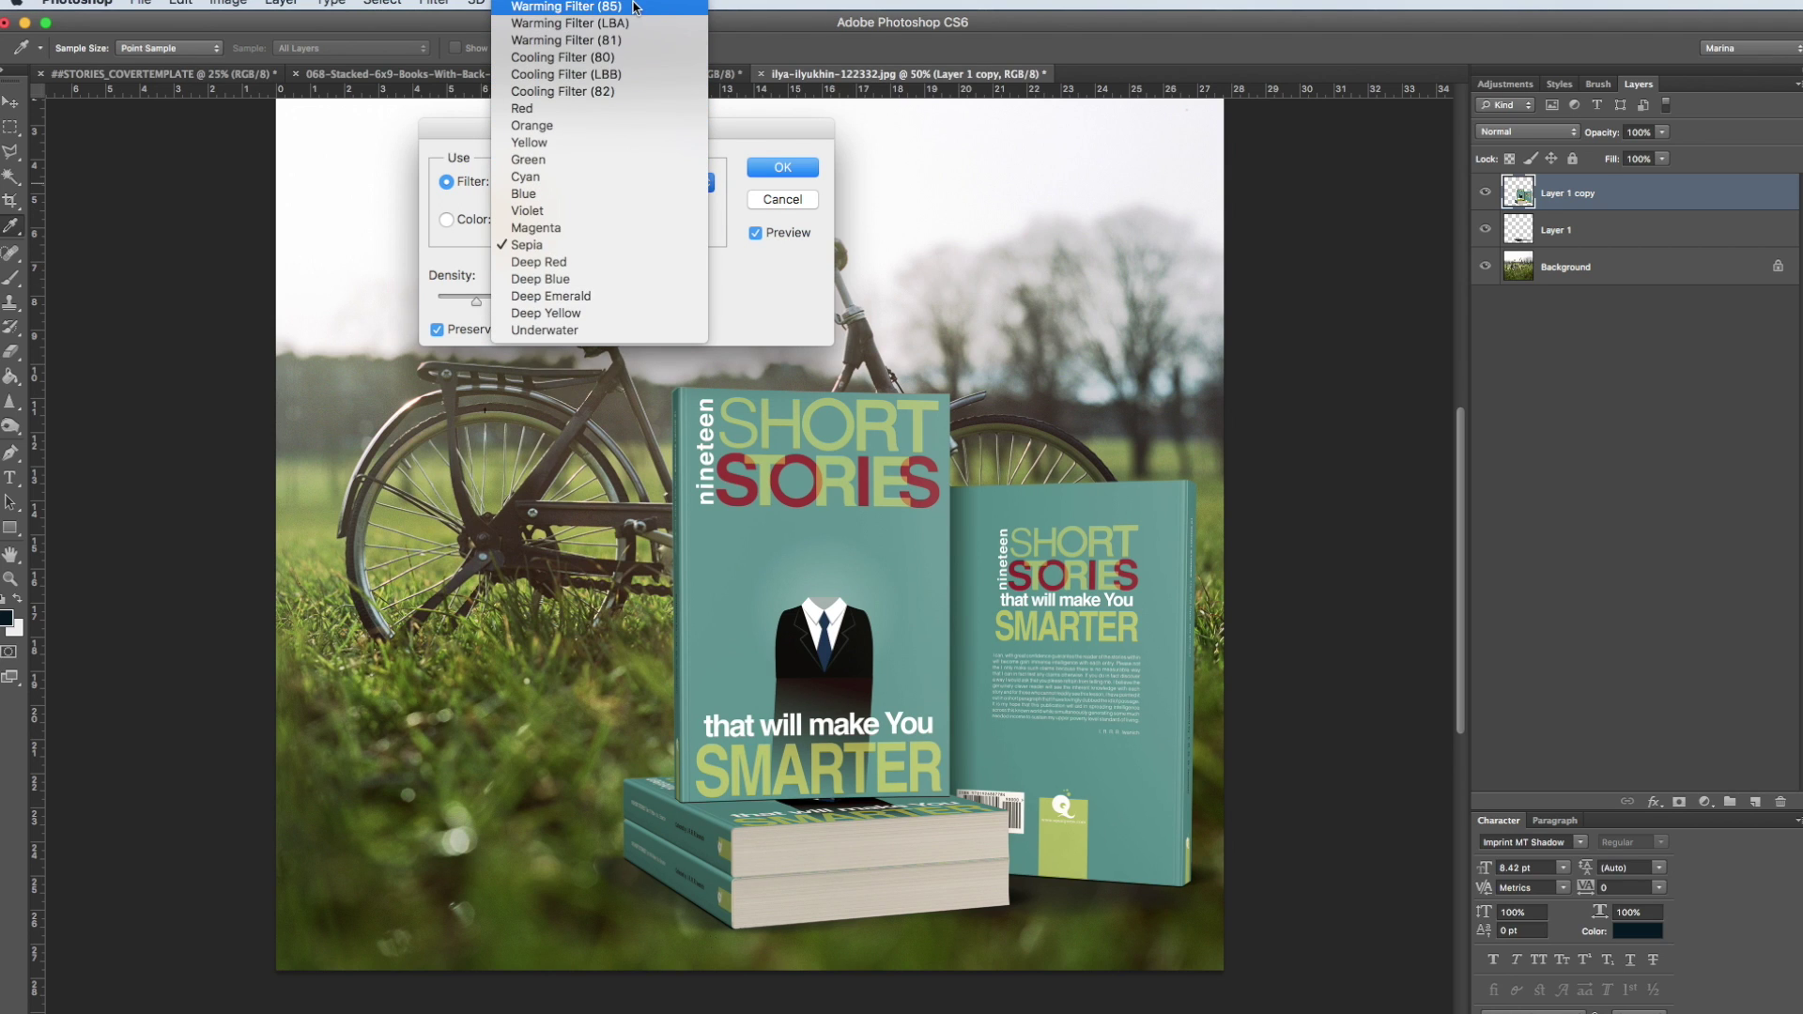
pyautogui.click(615, 60)
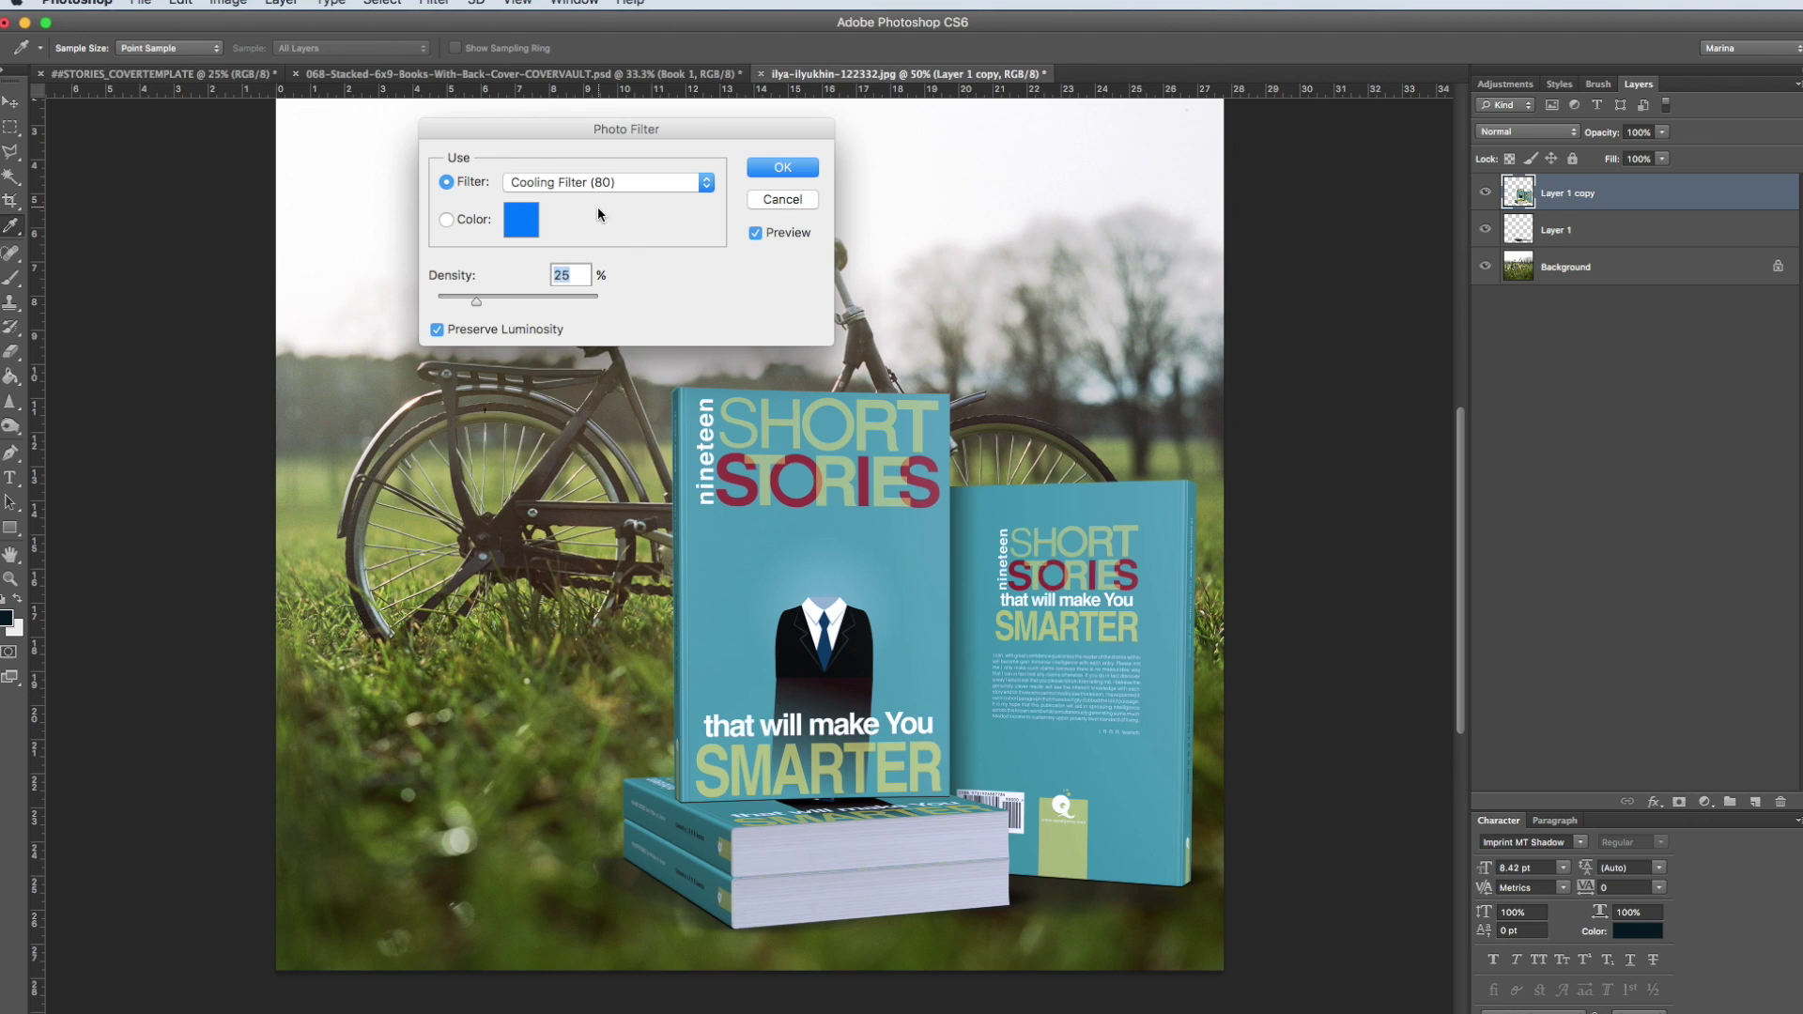
pyautogui.click(597, 186)
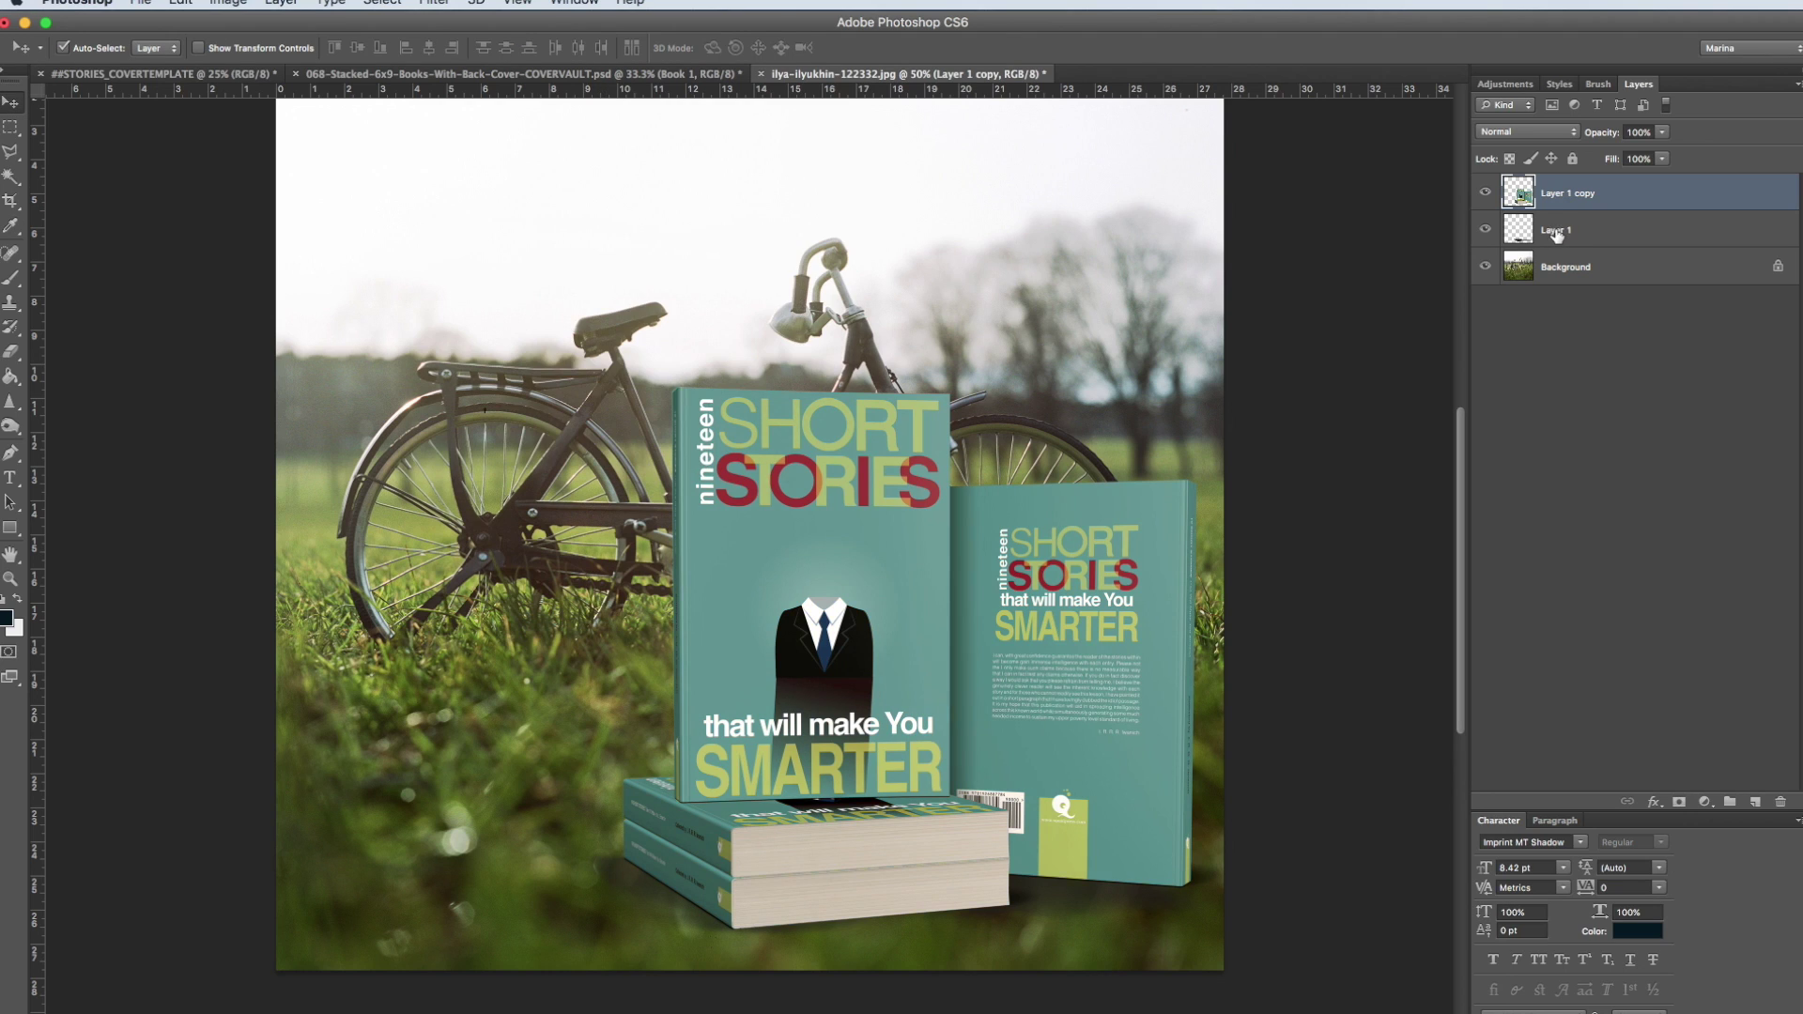